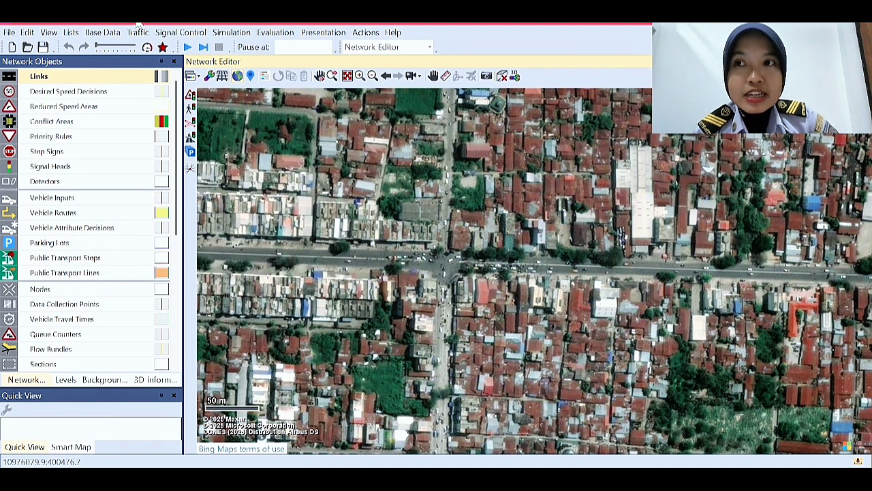
- Set the network's traffic regulations to left-hand traffic and accept the required driving behavior adjustment
click(103, 34)
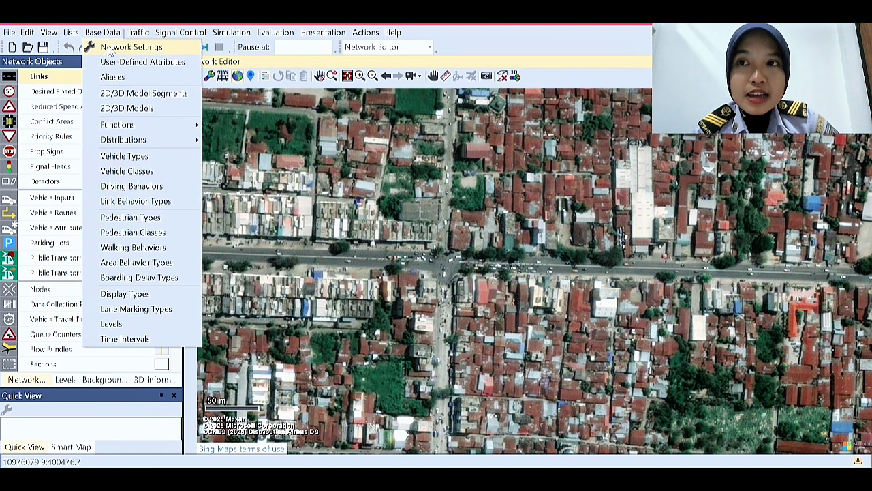
click(109, 47)
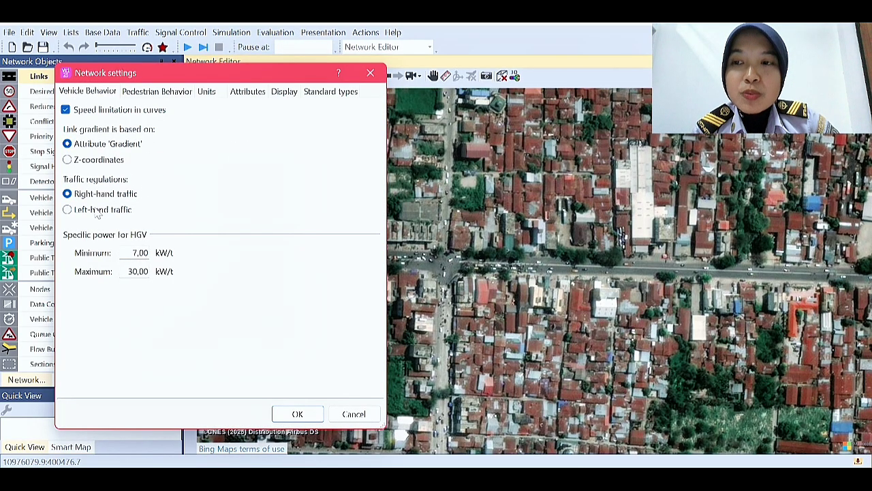
click(67, 210)
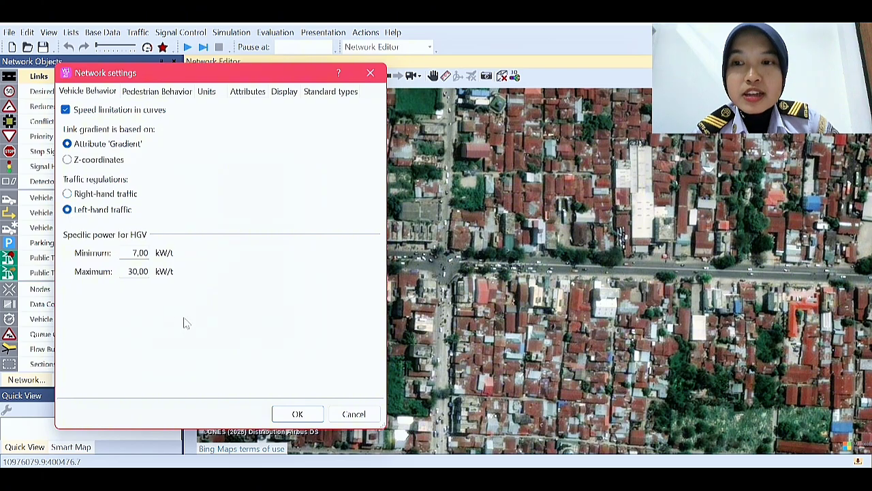
click(288, 413)
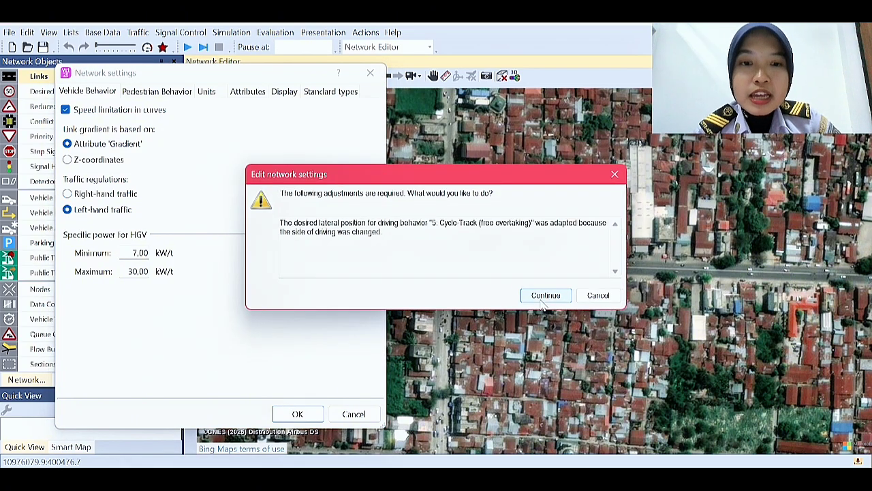
click(542, 297)
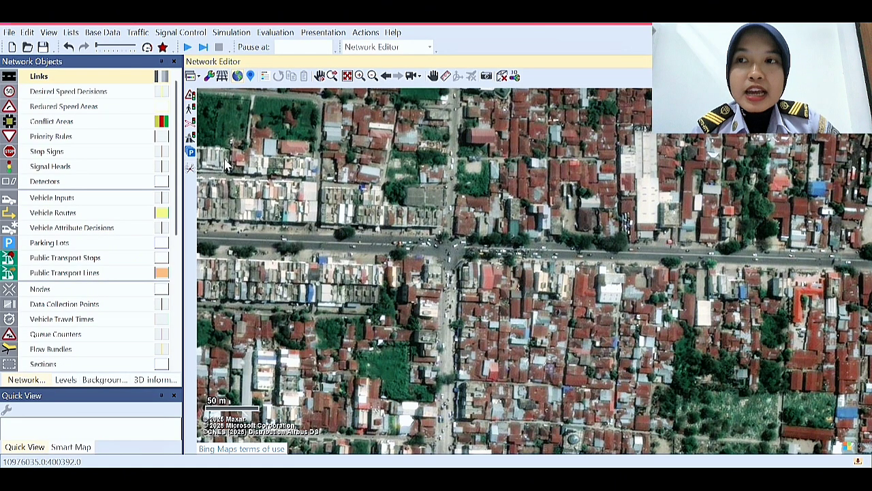
- Draw a link about 226 m long on the eastern road toward the intersection, with 2 lanes and the name Jalan Timur
click(29, 74)
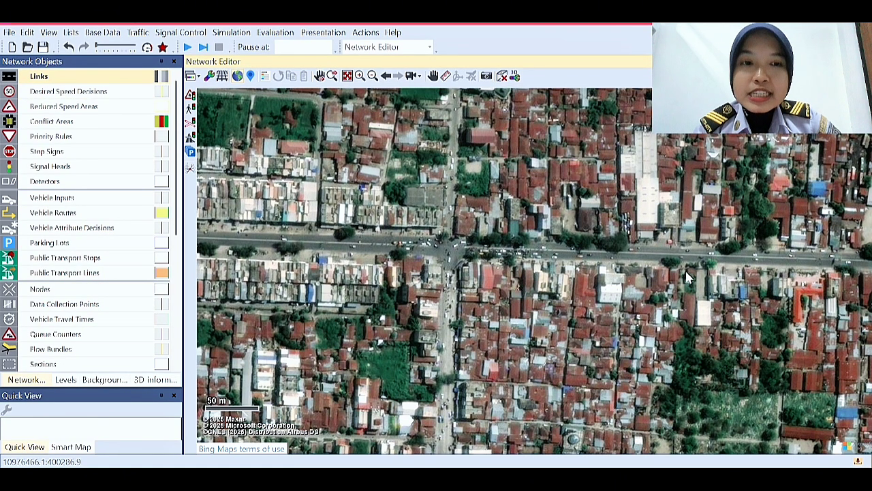
mouse_move(717, 259)
mouse_down()
mouse_move(485, 259)
mouse_move(481, 251)
mouse_up()
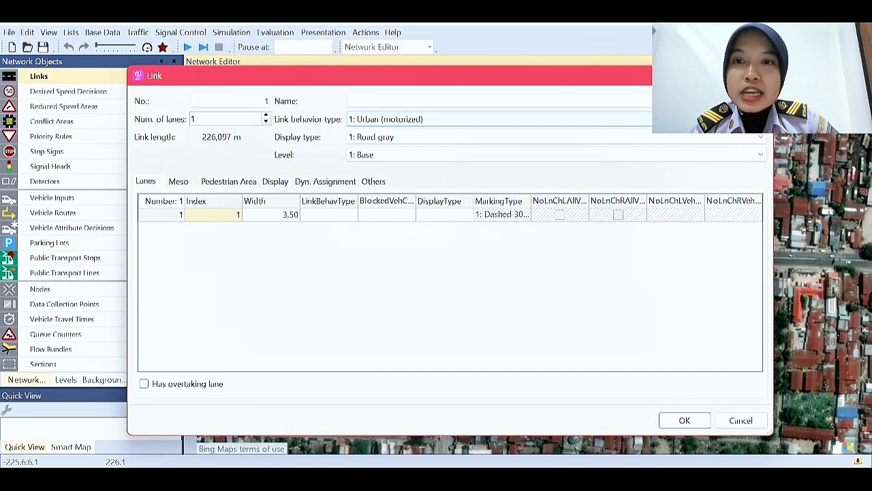
click(361, 101)
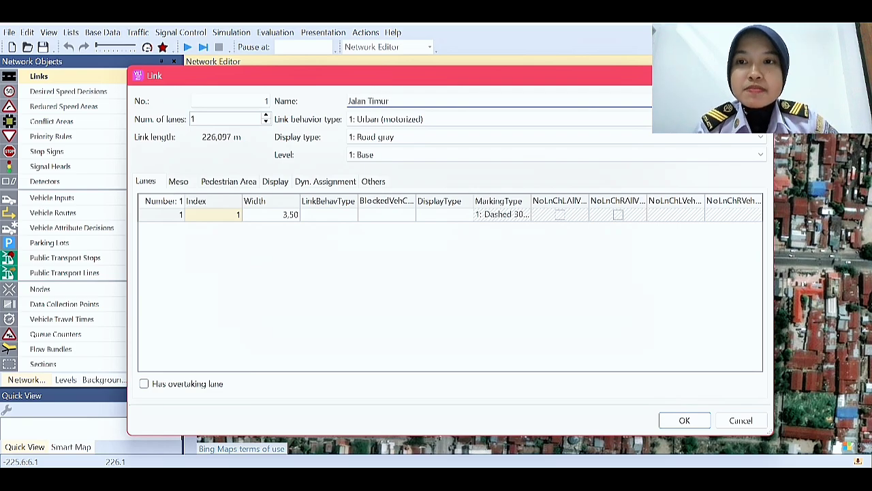
click(265, 116)
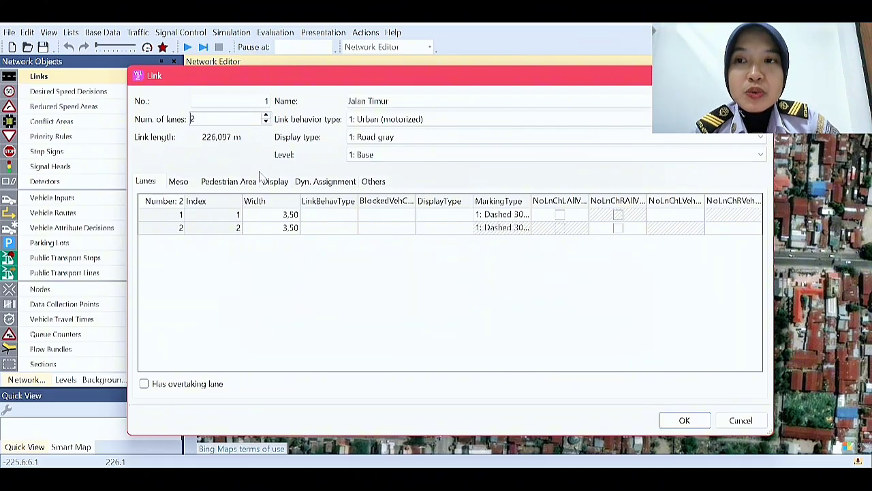
click(682, 419)
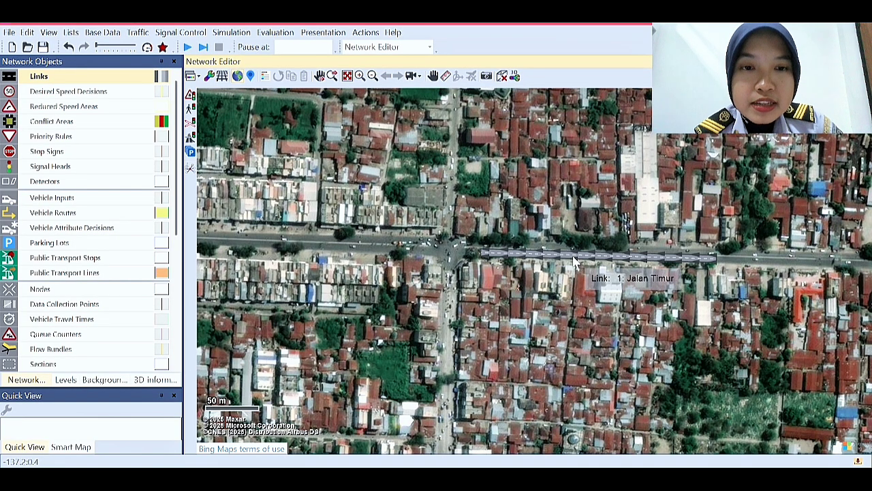
click(614, 260)
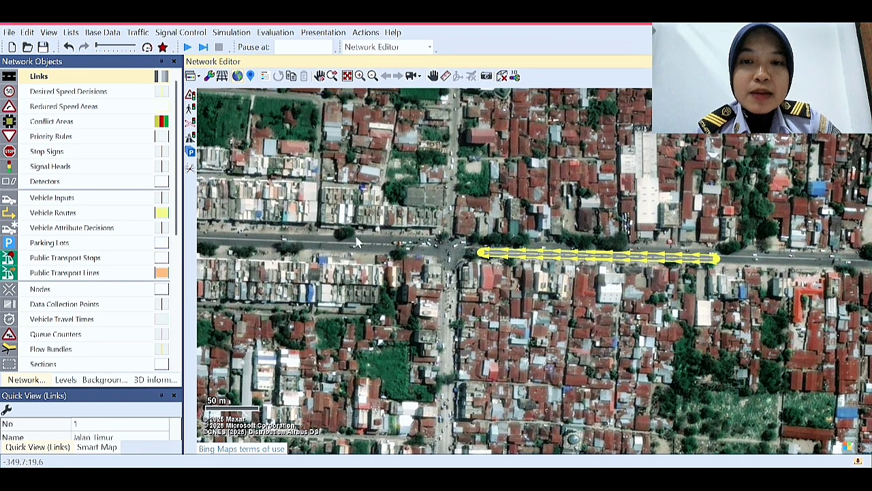
right_click(548, 262)
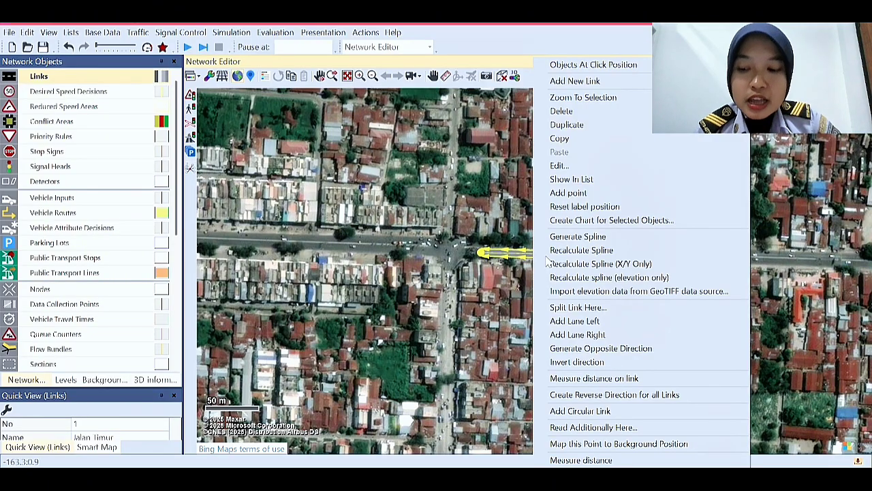
click(499, 280)
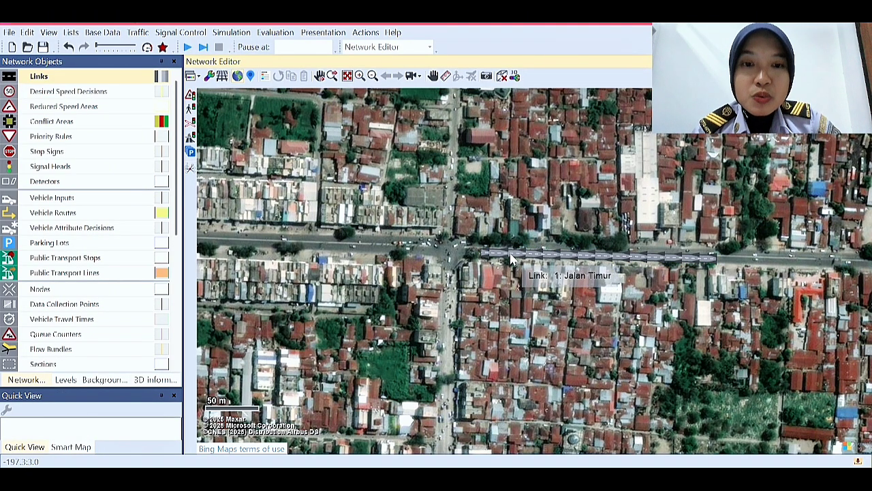
- Generate the opposite direction of the Jalan Timur link with 2 lanes
click(511, 259)
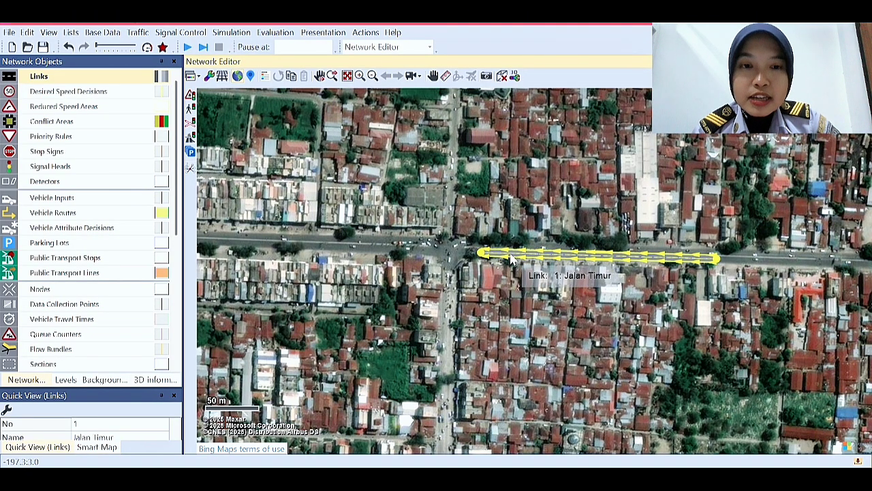
right_click(512, 260)
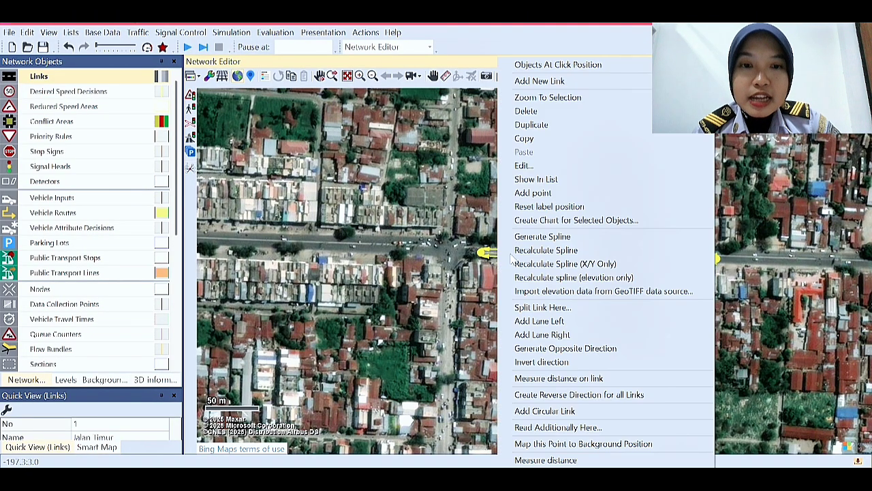
click(535, 350)
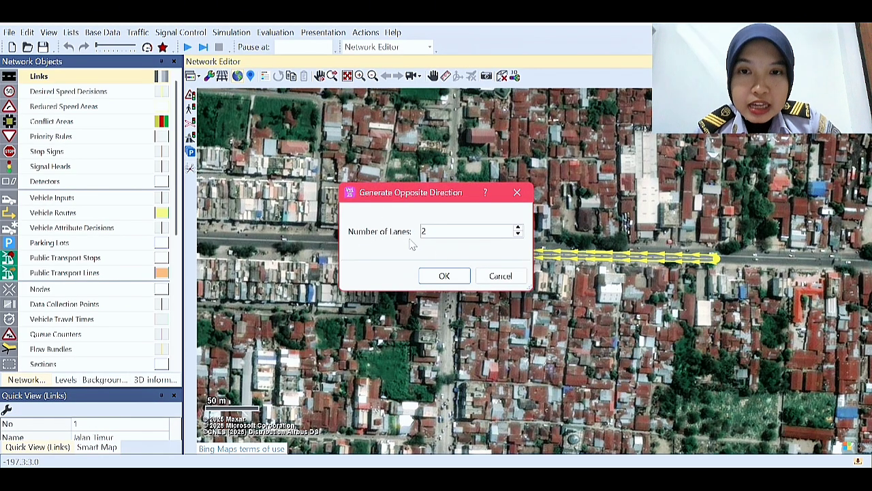
click(437, 276)
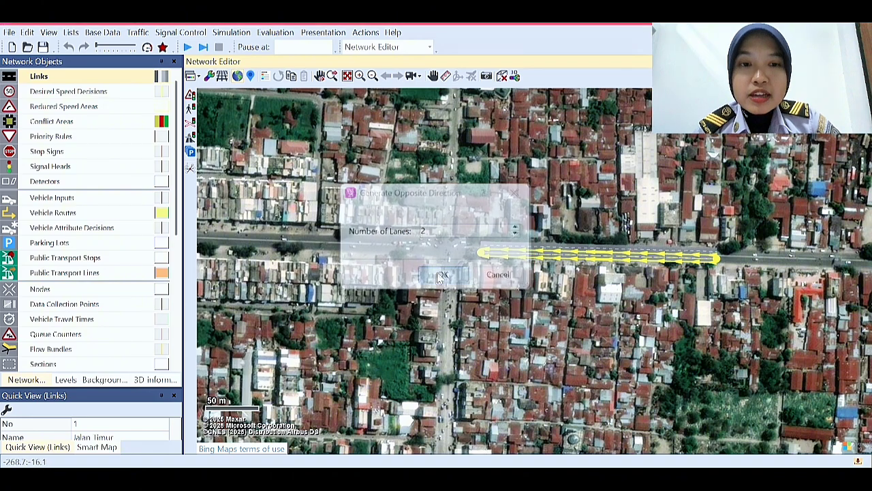
click(525, 248)
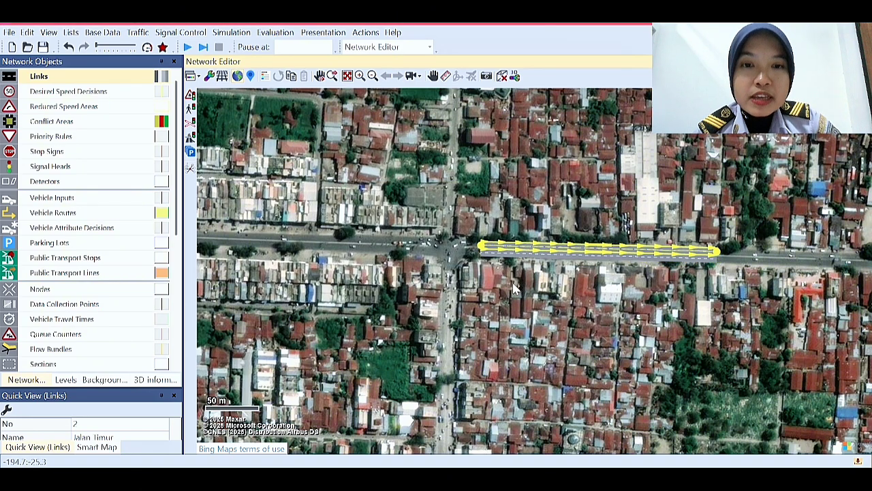
click(513, 280)
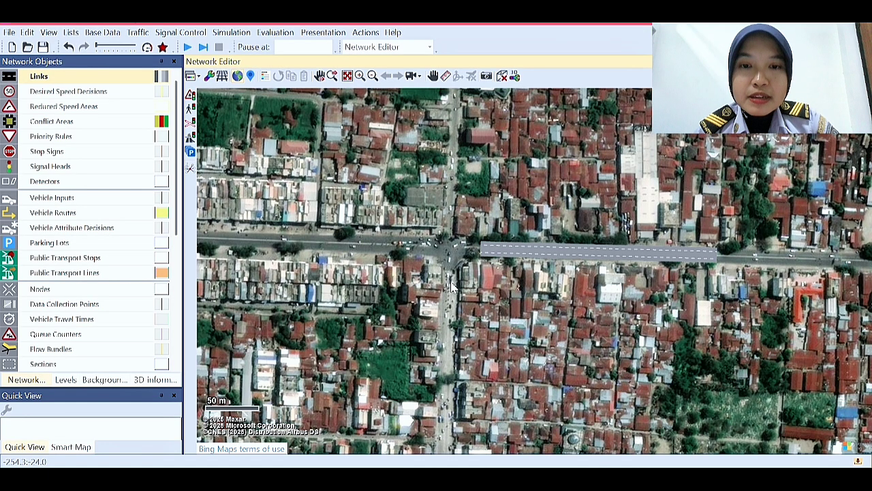
- Draw a two-lane link about 134 m long down the southern road, name it Jalan Selatan, and generate its opposite direction
drag(454, 283, 454, 423)
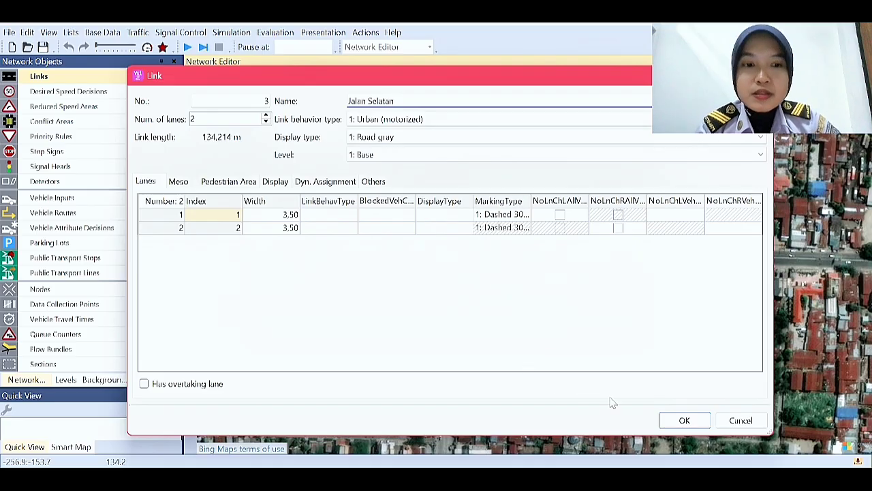
click(674, 421)
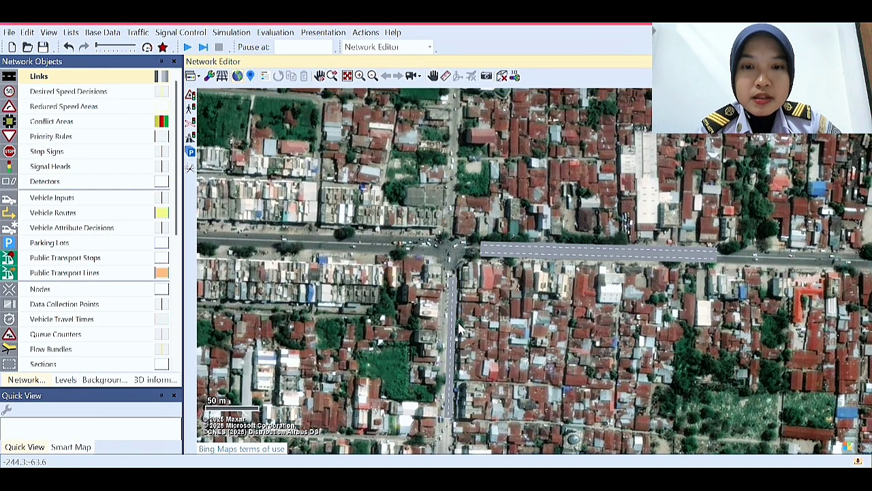
click(451, 329)
right_click(443, 327)
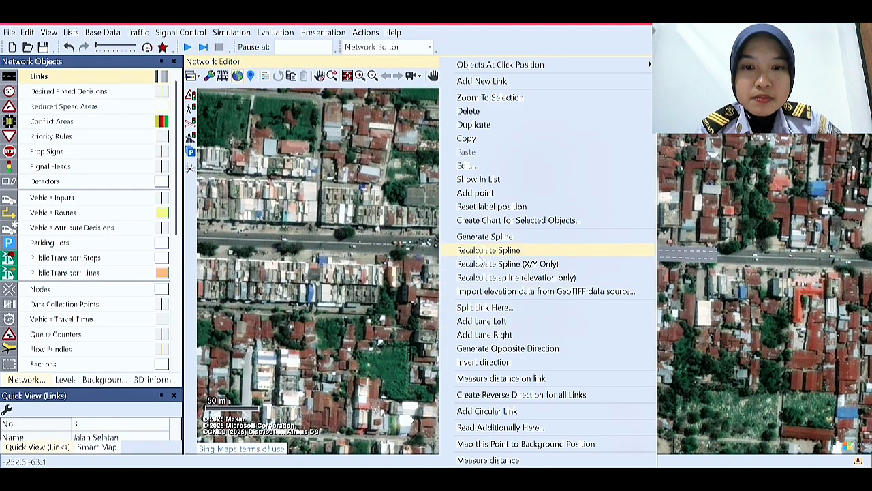
click(490, 354)
click(444, 275)
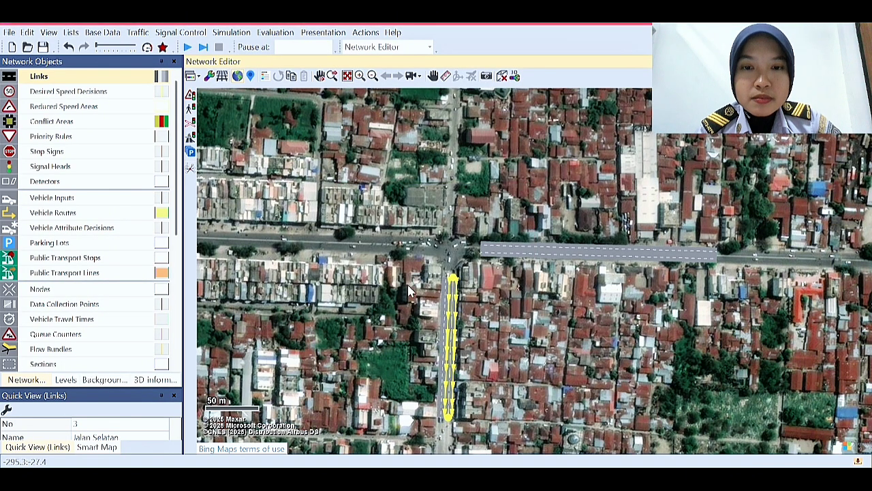
click(409, 289)
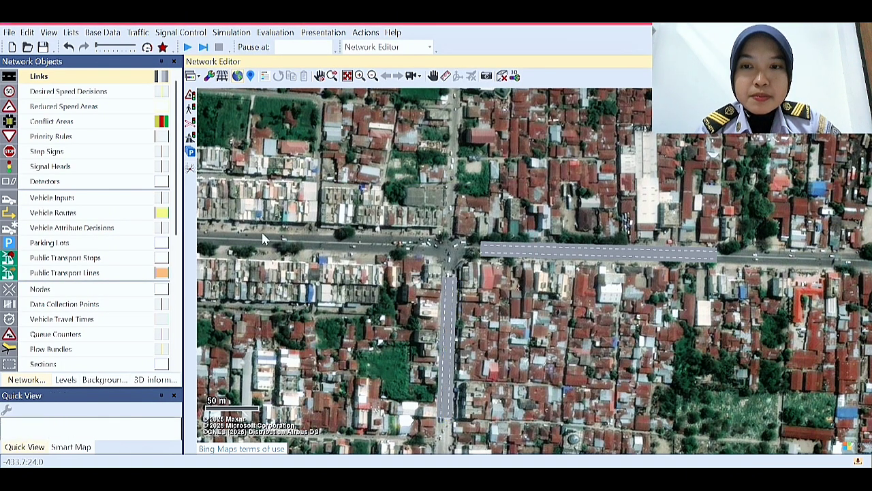
- Draw a two-lane link about 207 m long from the intersection along the western road and name it Jalan Barat
right_click(395, 244)
click(407, 252)
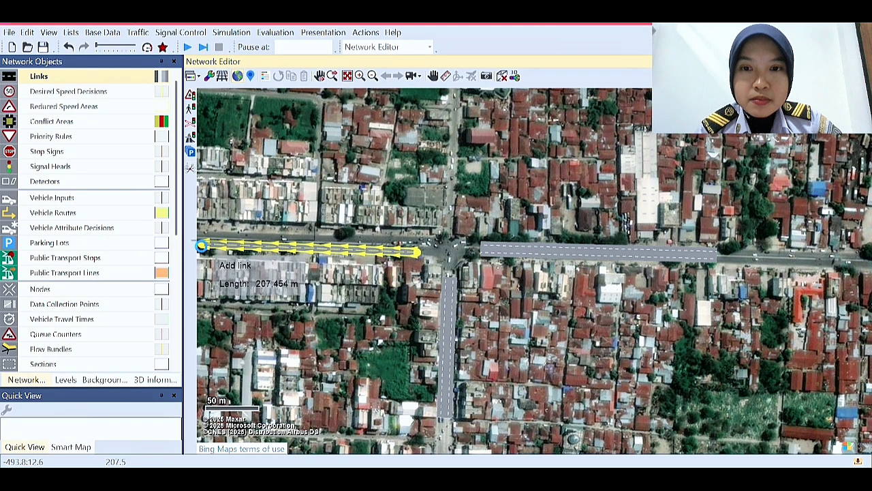
click(201, 247)
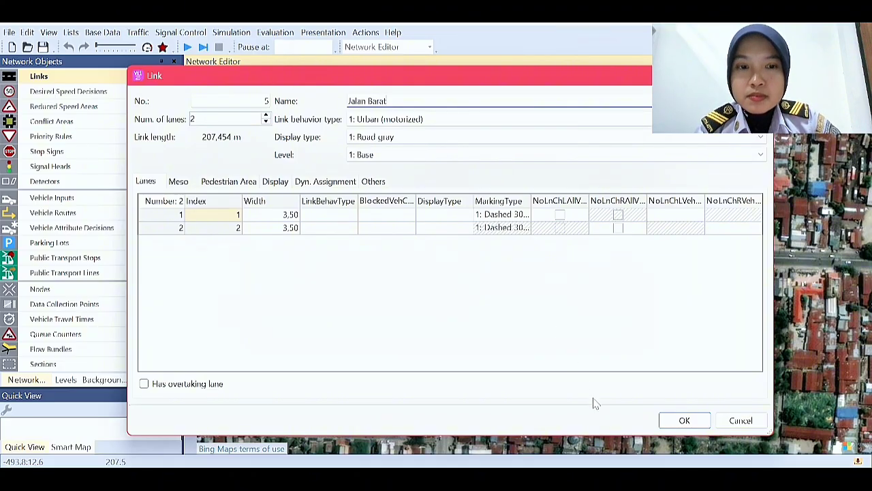
click(671, 420)
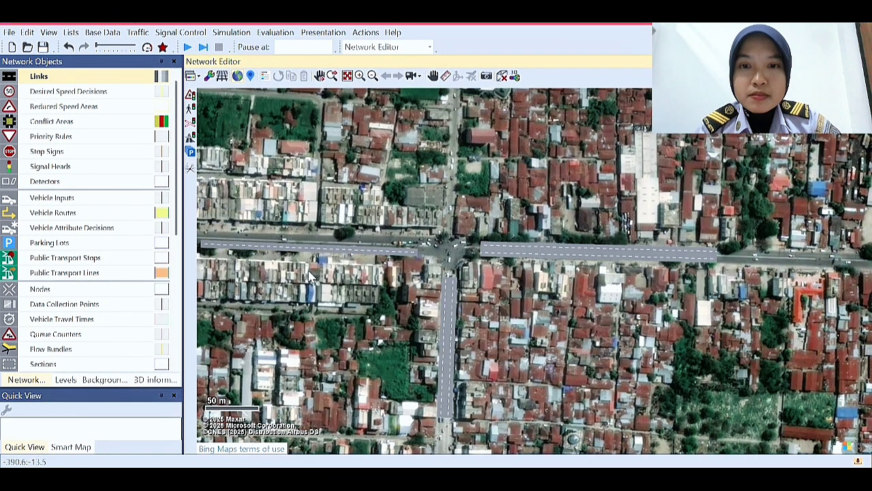
- Generate the opposite direction of the Jalan Barat link with 2 lanes
click(361, 251)
right_click(361, 251)
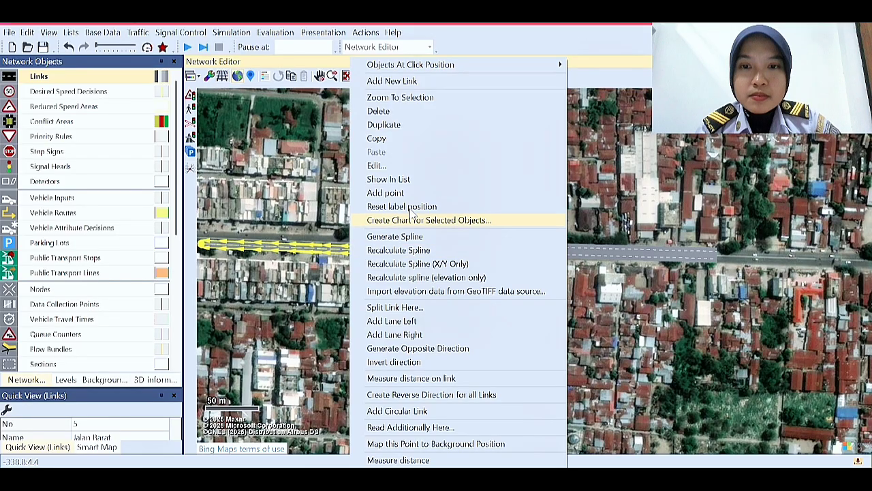
click(416, 348)
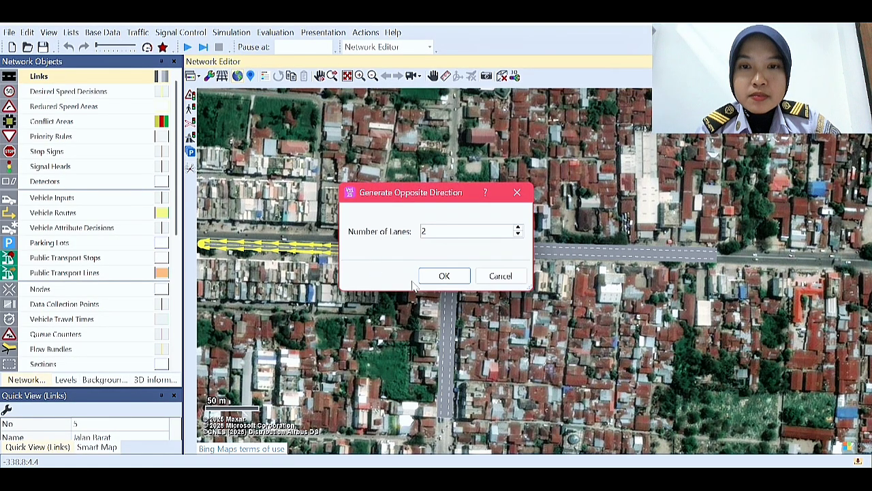
click(424, 277)
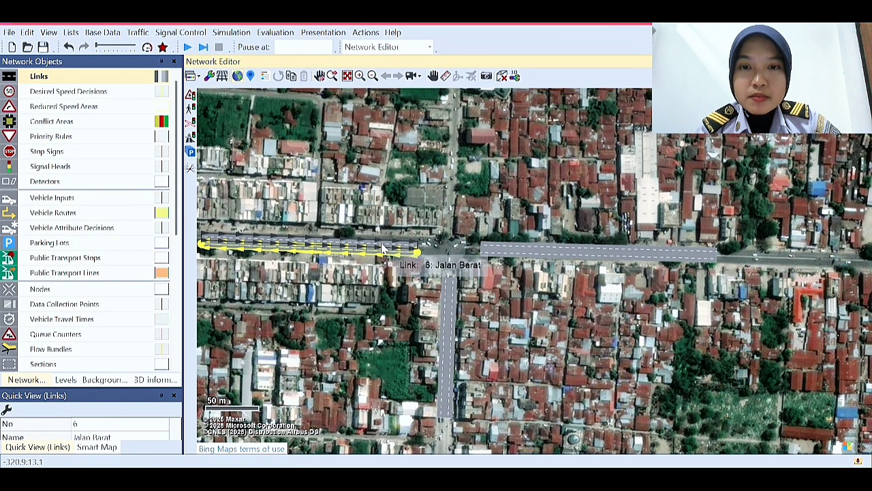
- Shift the opposite-direction Jalan Barat link slightly north, leaving a narrow gap between the two carriageways
drag(382, 244, 383, 238)
click(384, 258)
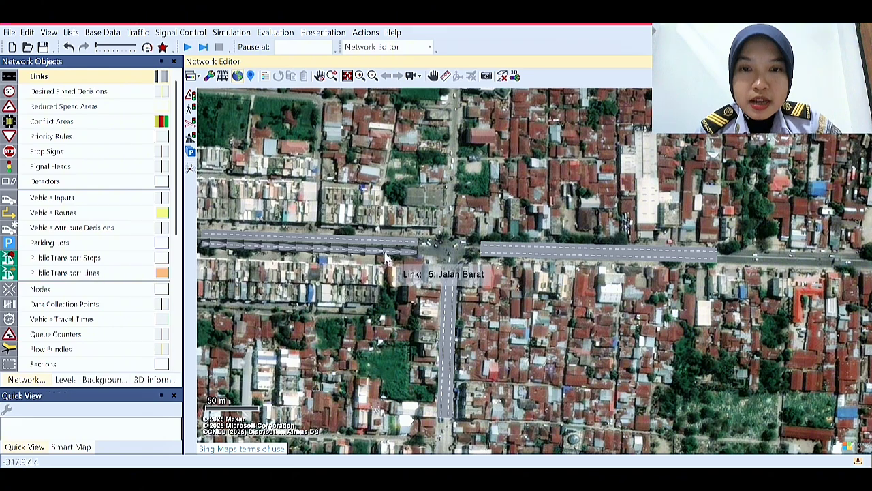
click(385, 253)
click(452, 147)
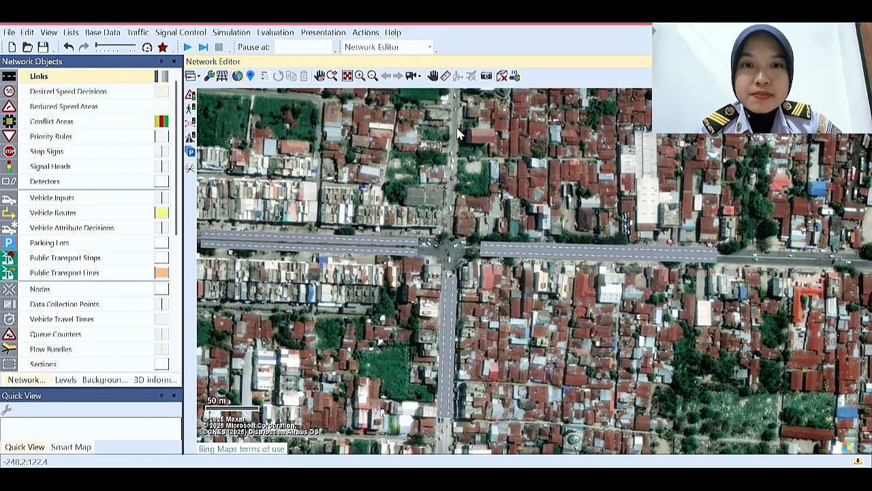
- Draw a two-lane link about 150 m long down the northern road to the intersection and name it Jalan Utara
right_click(455, 100)
click(419, 139)
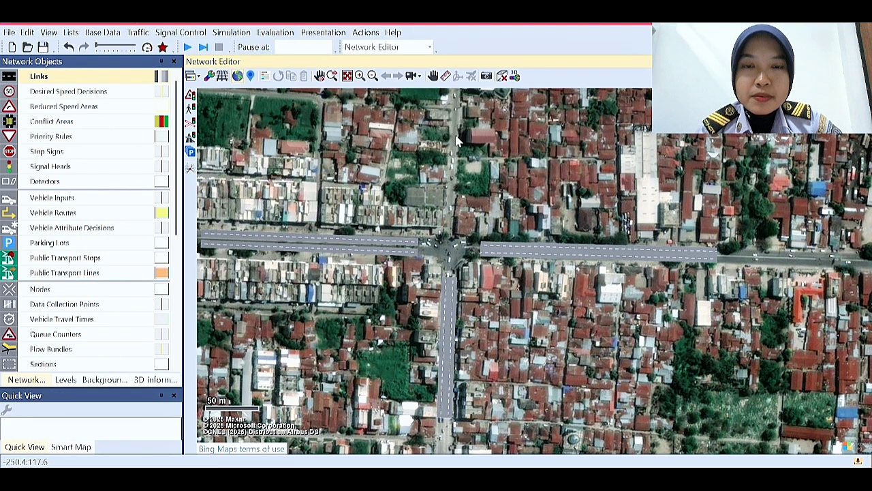
scroll(456, 140, up, 2)
right_click(460, 184)
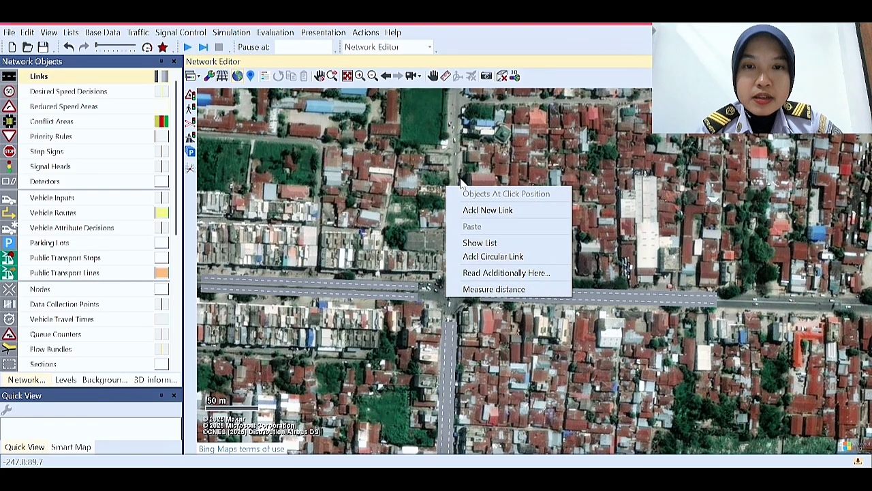
click(460, 178)
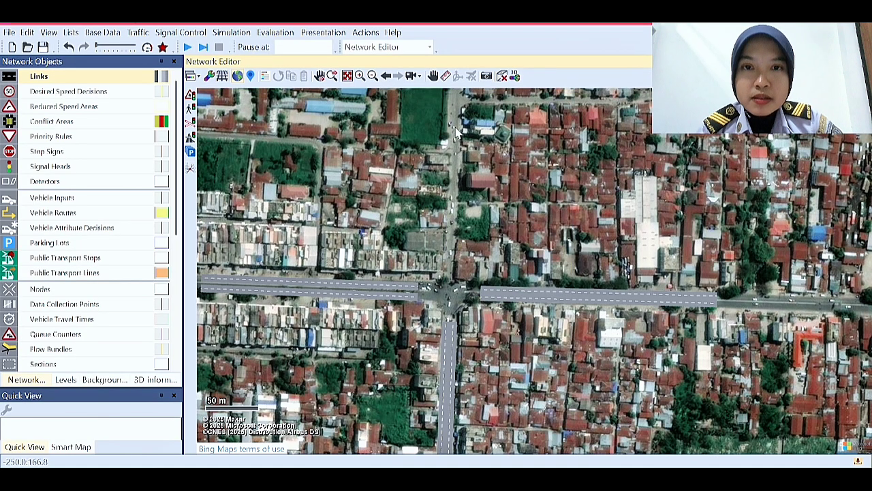
drag(455, 114, 453, 278)
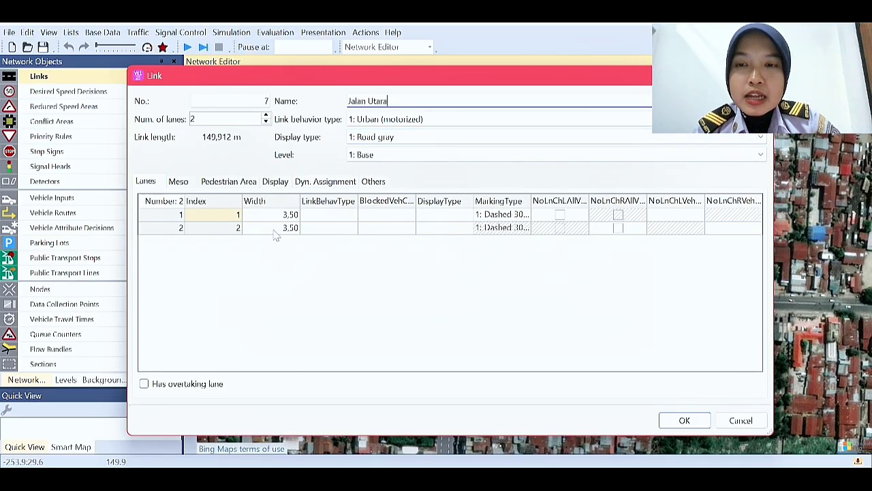
click(680, 422)
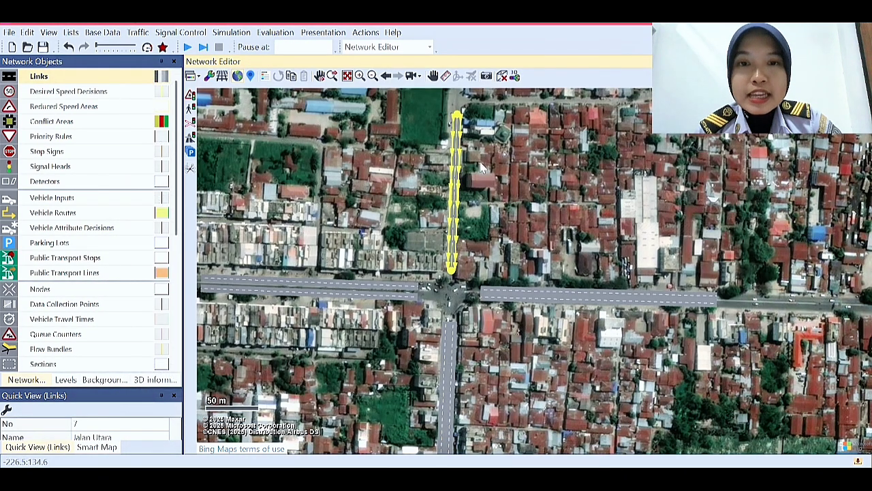
- Generate the opposite direction of the Jalan Utara link with 2 lanes
click(475, 184)
click(453, 182)
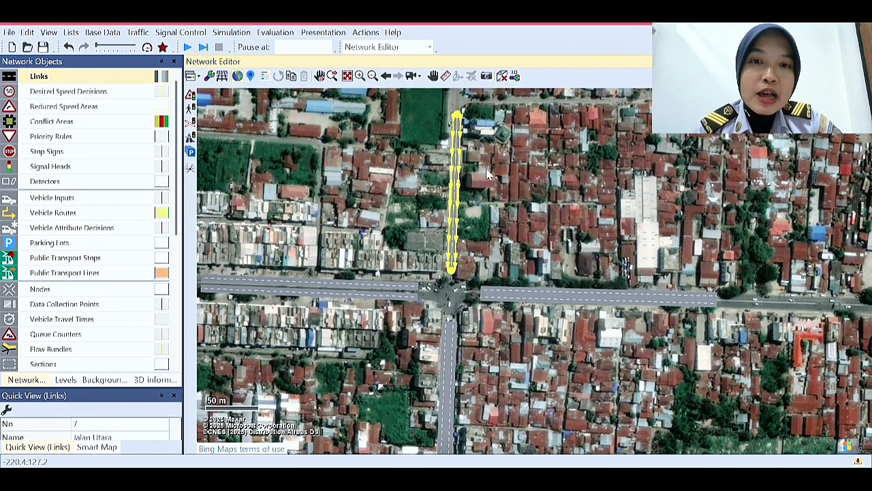
click(469, 169)
click(456, 173)
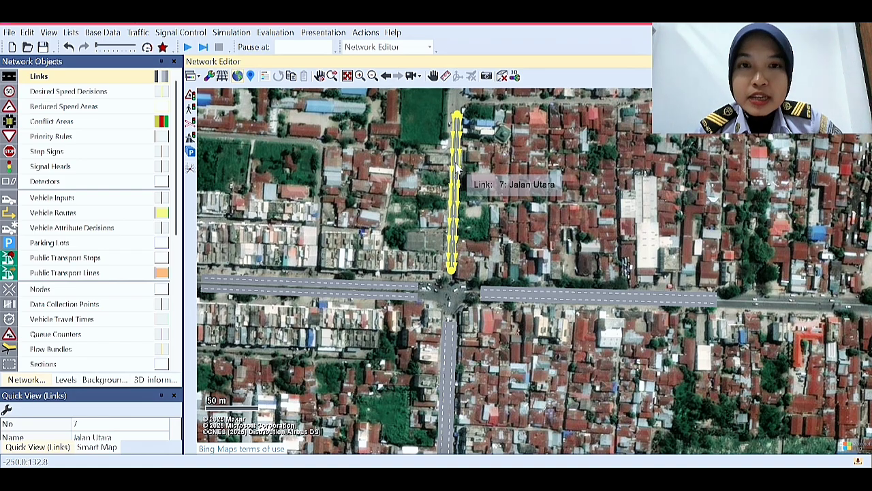
right_click(457, 170)
click(520, 350)
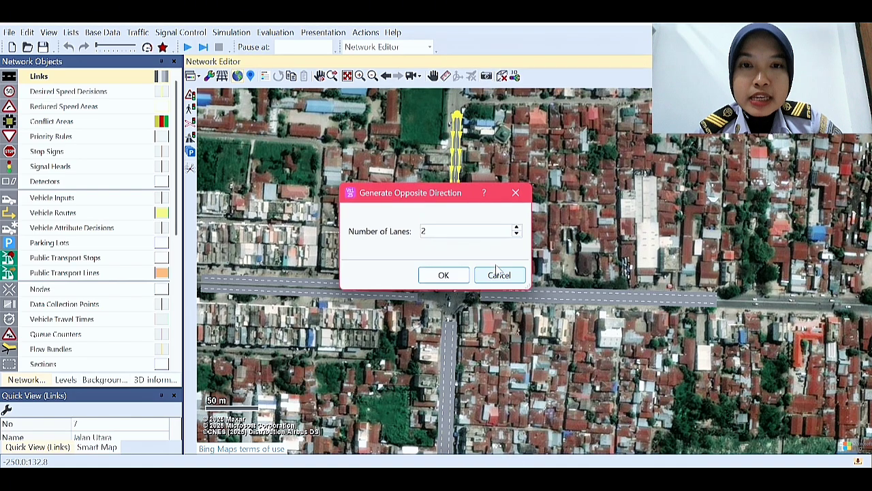
click(445, 276)
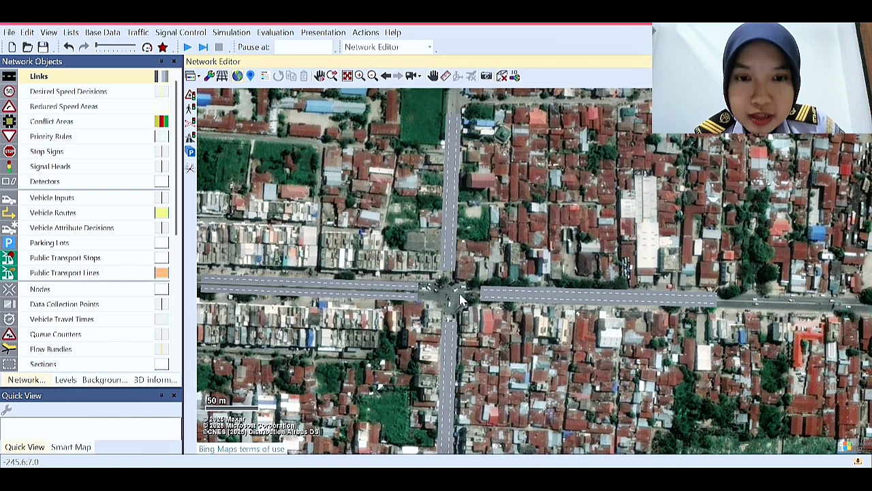
- Move the original Jalan Barat link up against its opposite-direction link to close the gap between the carriageways
drag(419, 300, 396, 286)
click(409, 304)
scroll(410, 290, up, 1)
click(393, 296)
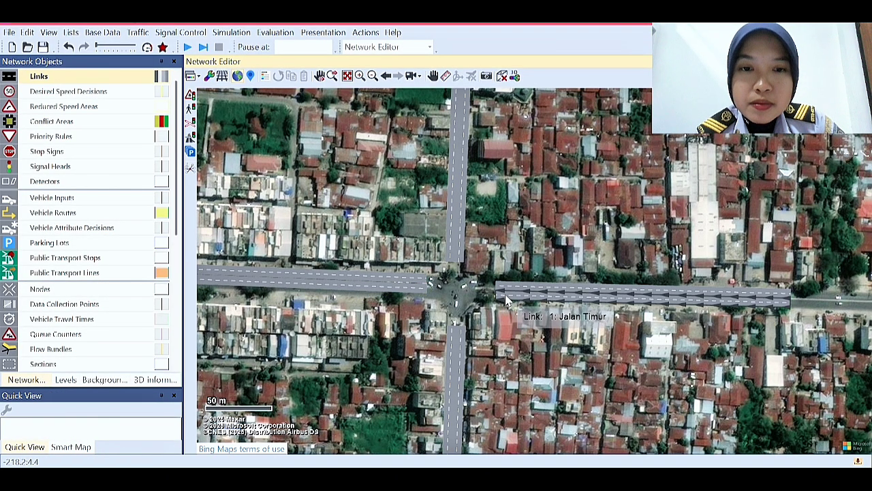
click(404, 292)
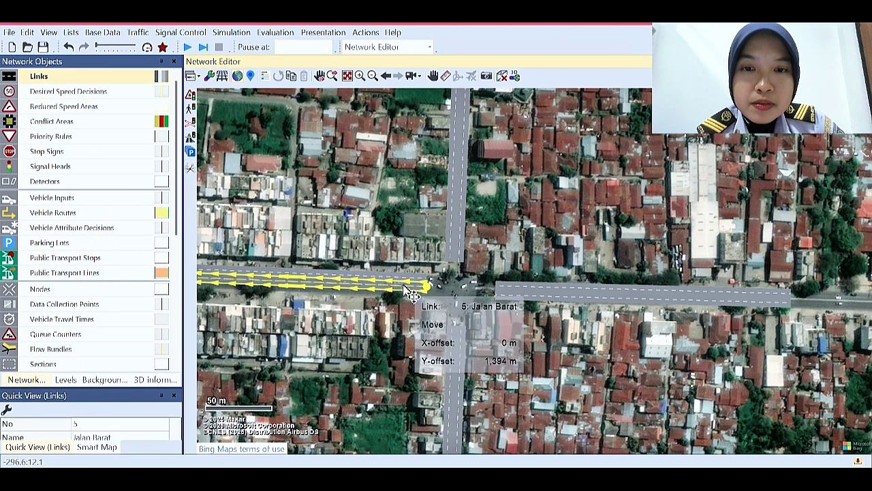
click(398, 307)
click(408, 291)
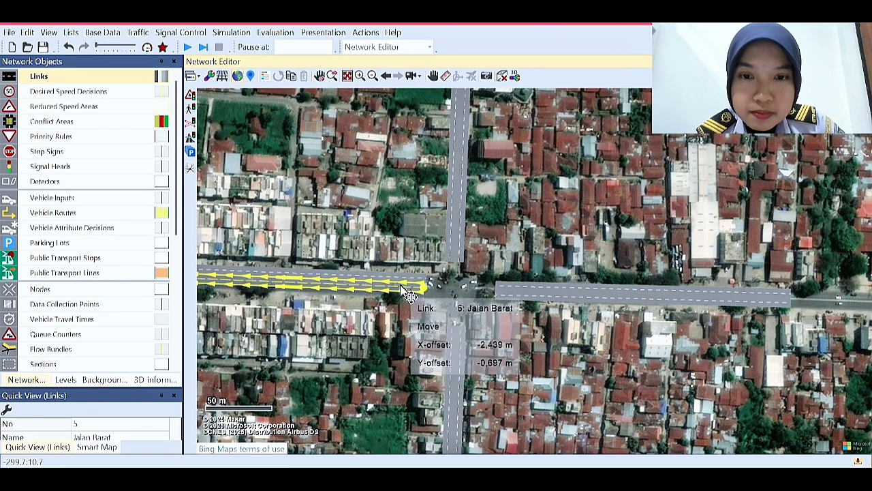
click(477, 273)
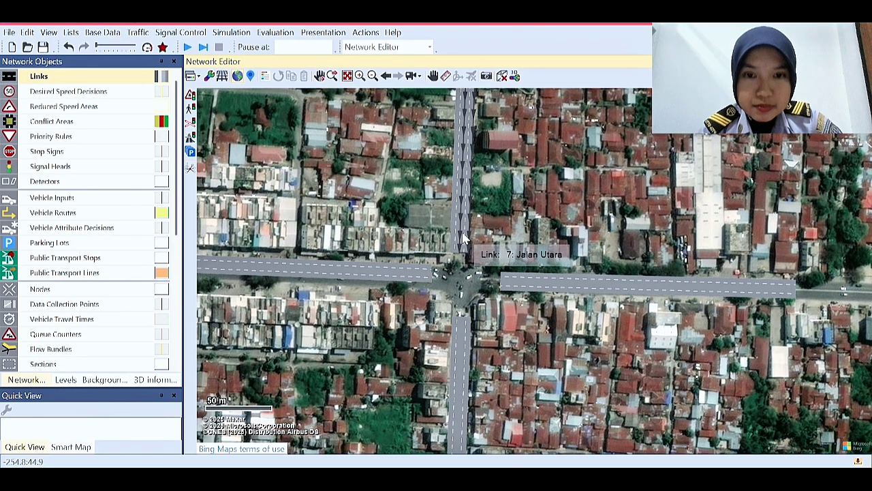
- Slightly adjust the position of the opposite-direction Jalan Utara link beside its twin carriageway
click(473, 238)
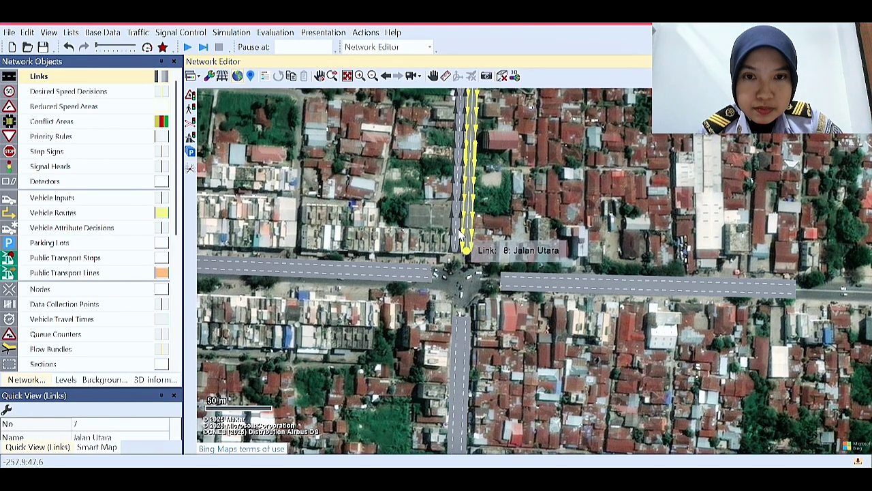
click(450, 265)
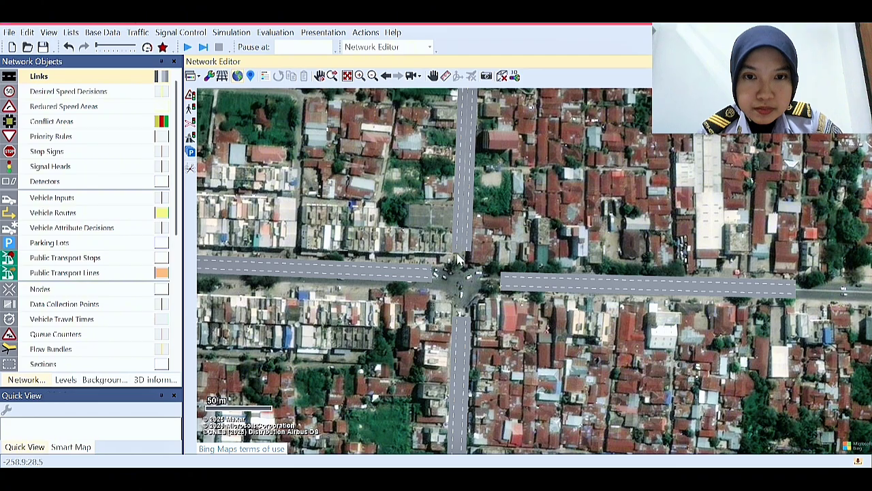
click(462, 253)
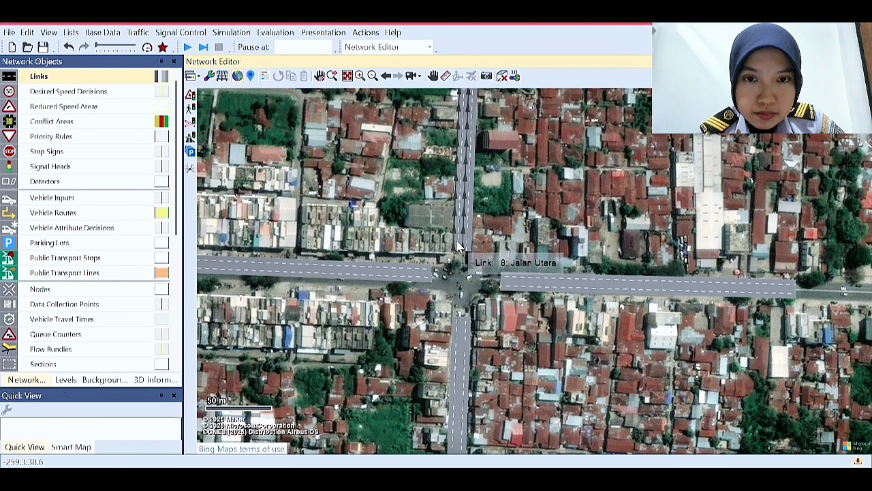
drag(458, 241, 460, 245)
click(452, 259)
click(493, 238)
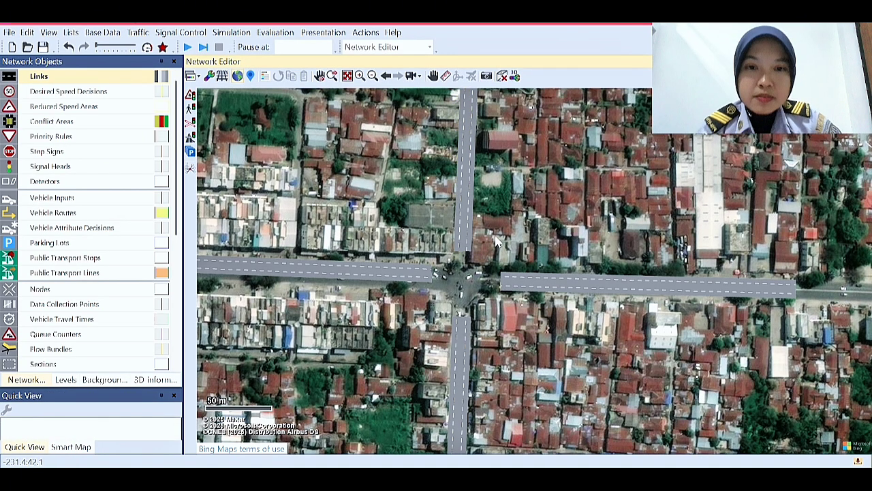
- Shift both Jalan Barat carriageways slightly south, keeping them side by side on the western road
scroll(496, 240, up, 1)
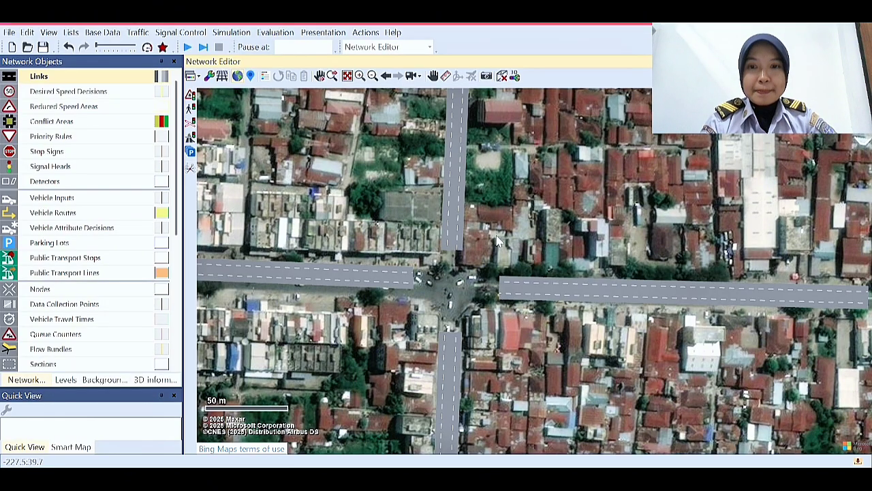
click(383, 292)
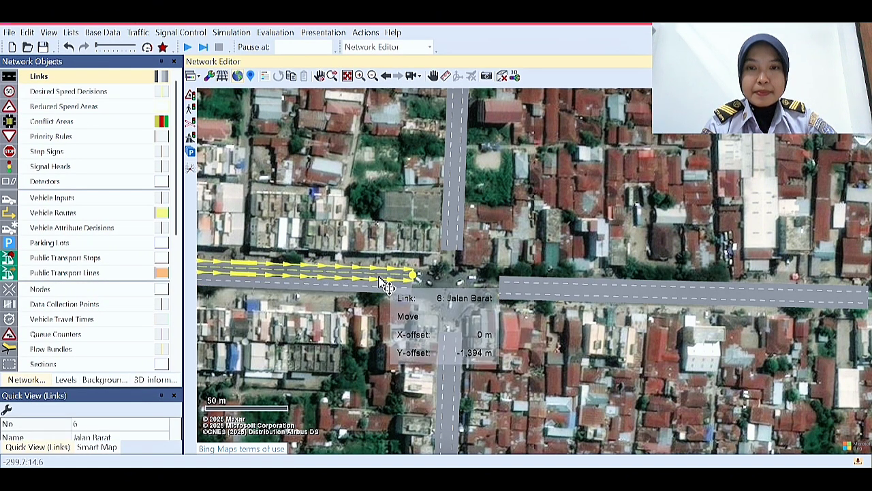
click(387, 332)
drag(381, 299, 385, 300)
click(388, 314)
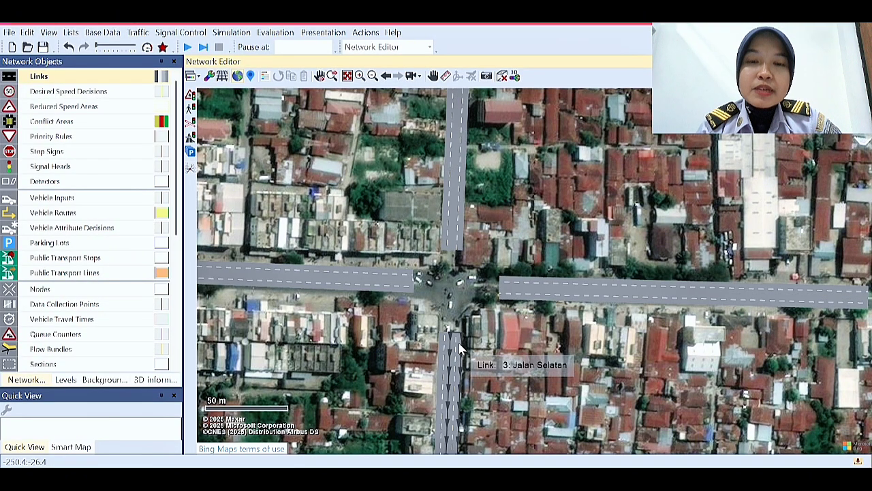
- Create a two-lane connector about 42 m long from the inbound Jalan Timur link to the outbound Jalan Selatan link
click(530, 300)
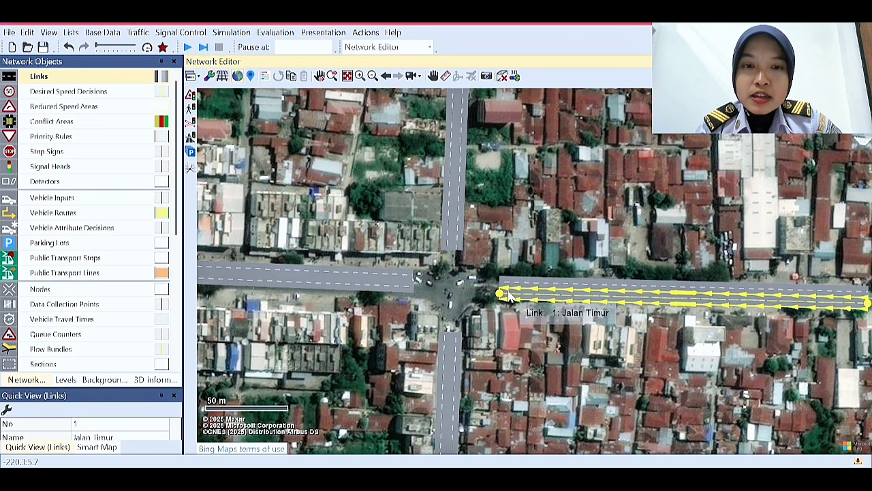
drag(508, 294, 455, 339)
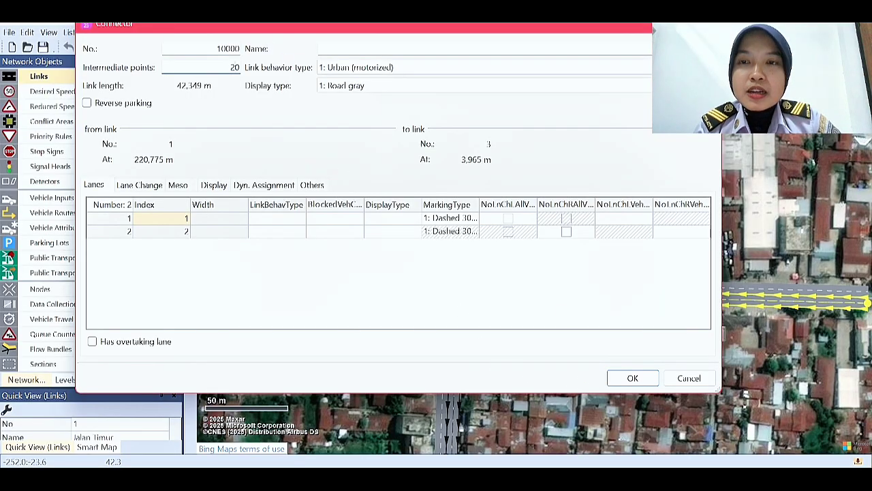
click(639, 385)
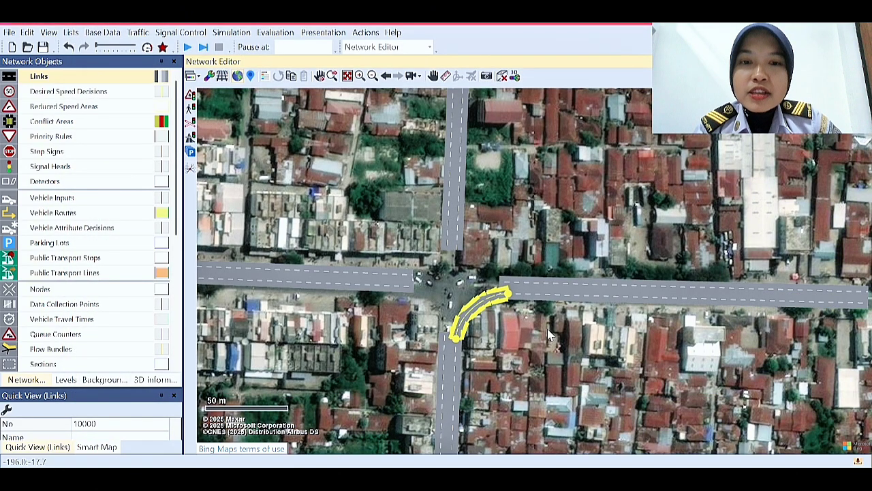
click(522, 330)
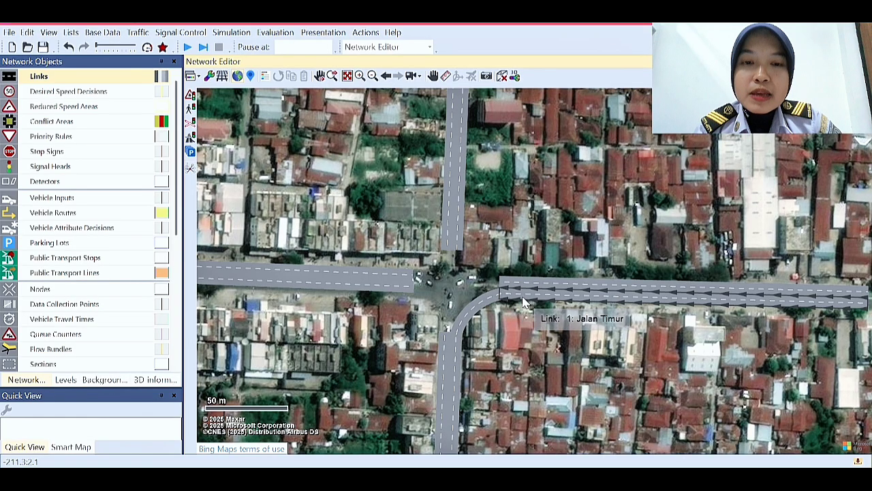
click(487, 310)
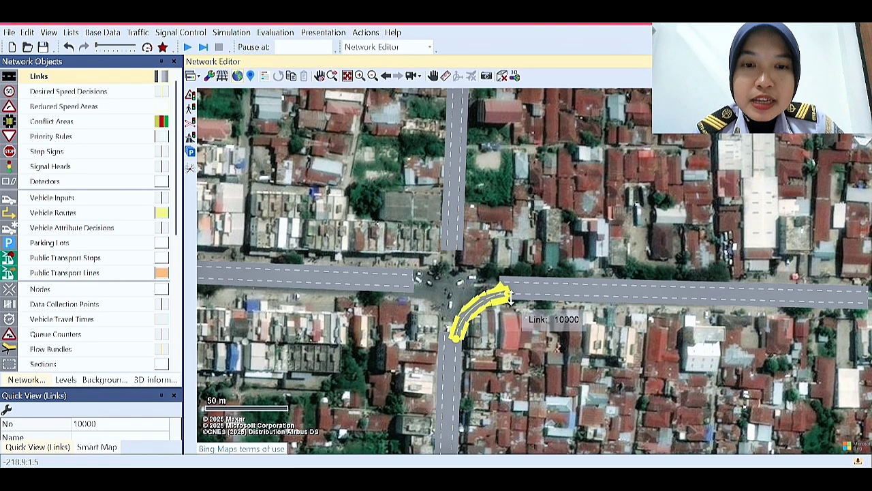
click(531, 317)
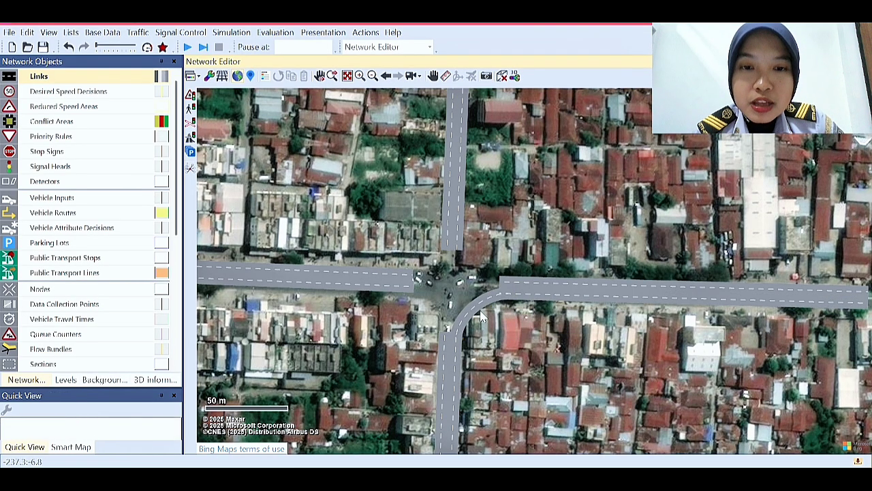
- Connect the inbound Jalan Timur link to outbound Jalan Barat and outbound Jalan Utara with two-lane connectors about 71 m and 56 m long
click(524, 299)
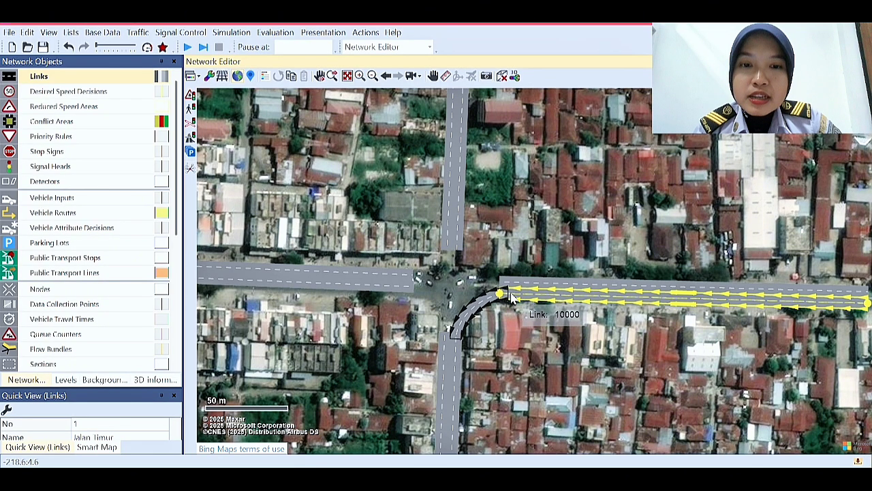
drag(511, 293, 396, 289)
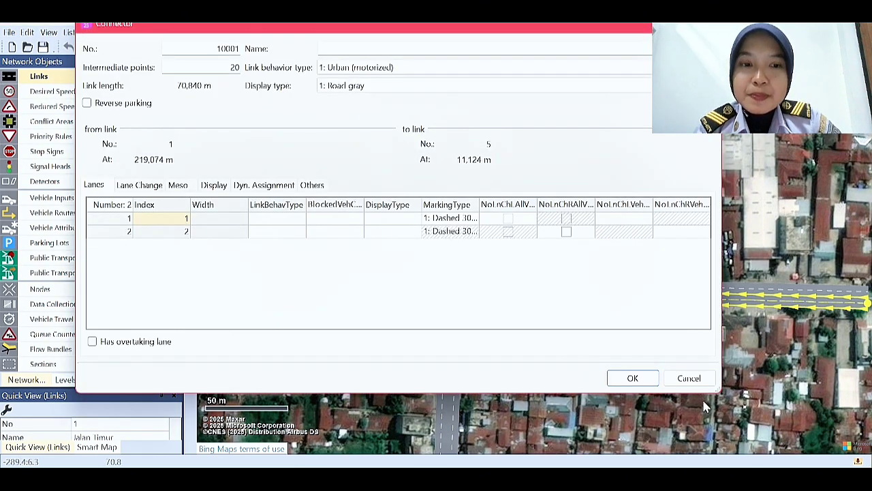
click(633, 378)
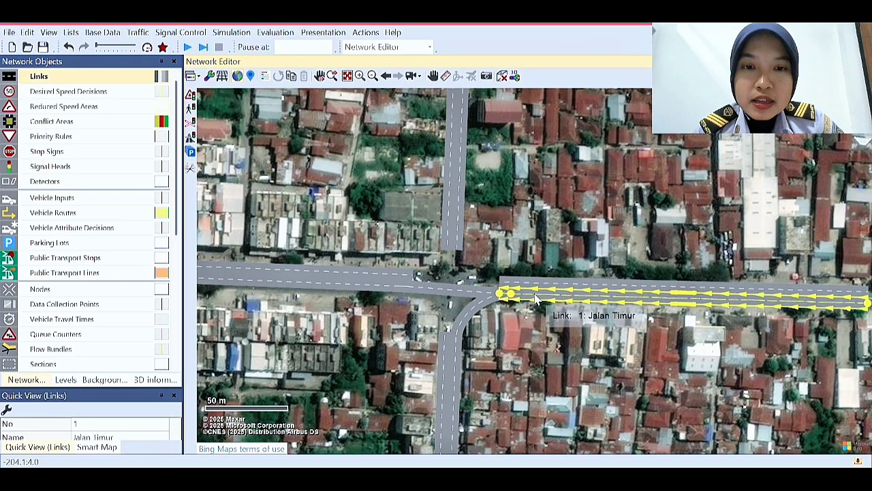
drag(511, 294, 448, 251)
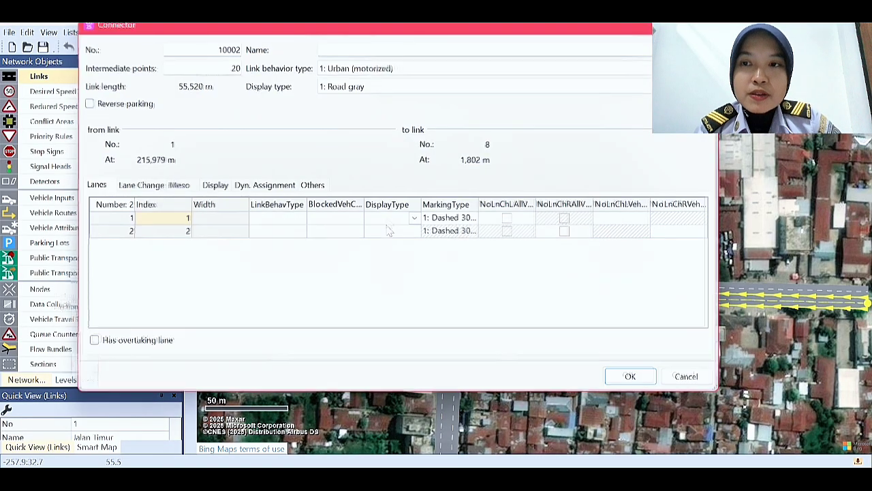
click(633, 379)
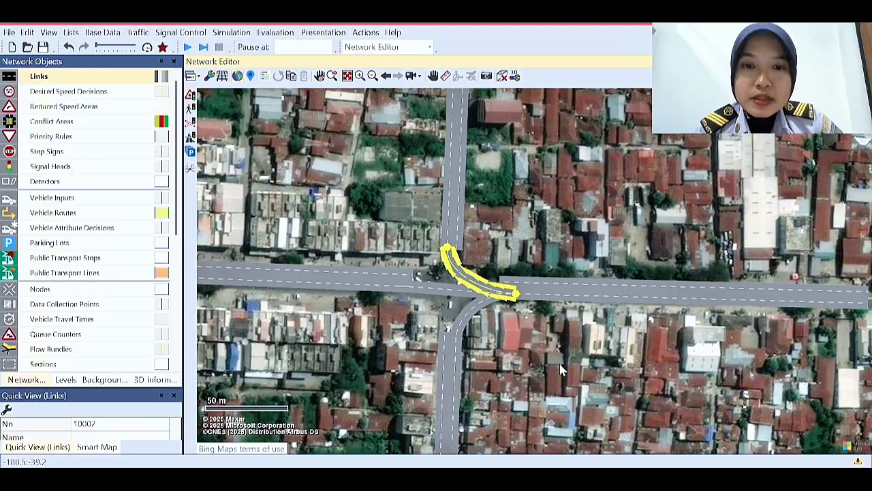
- Connect the inbound Jalan Selatan link to outbound Jalan Utara and outbound Jalan Timur with two-lane connectors about 64 m and 57 m long
drag(457, 351, 450, 262)
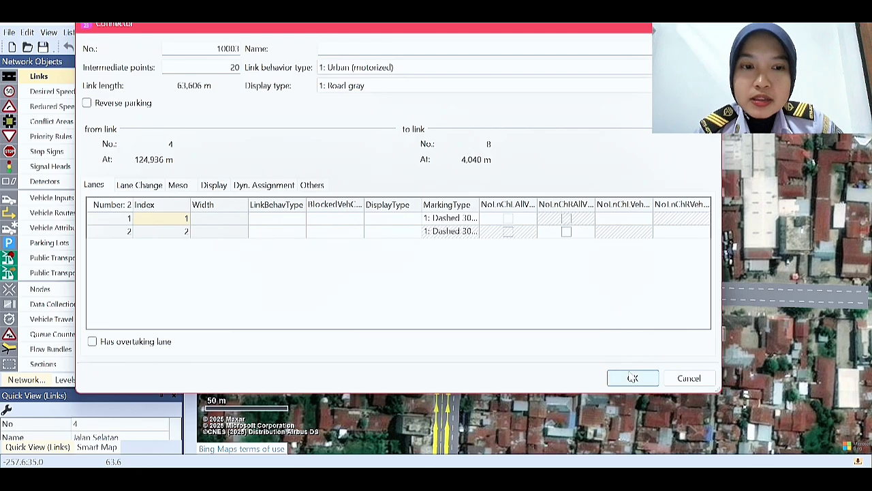
click(632, 377)
click(559, 361)
click(446, 354)
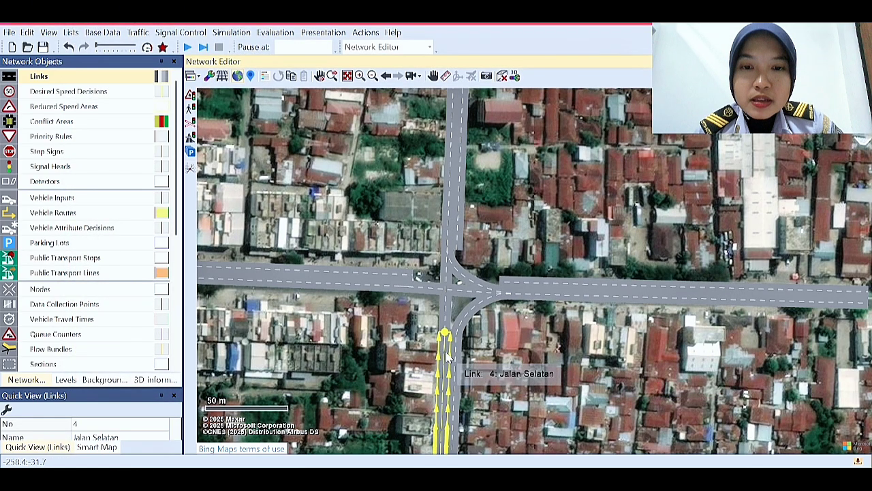
drag(452, 339, 504, 285)
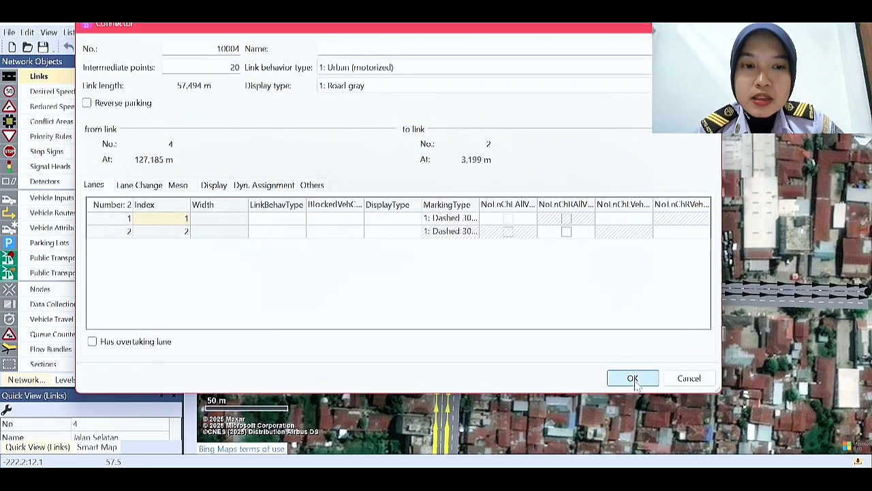
click(632, 377)
click(507, 361)
click(448, 361)
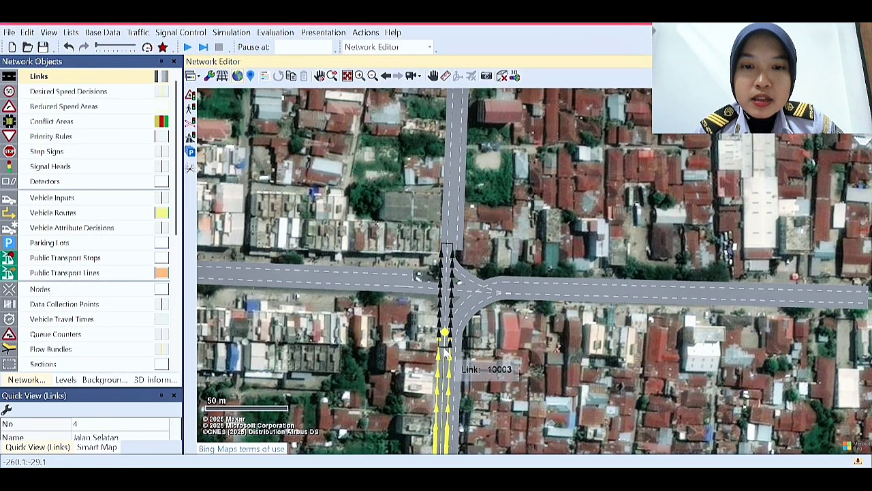
- Create a two-lane connector about 41 m long from the inbound Jalan Selatan link to the outbound Jalan Barat link
drag(446, 344, 413, 287)
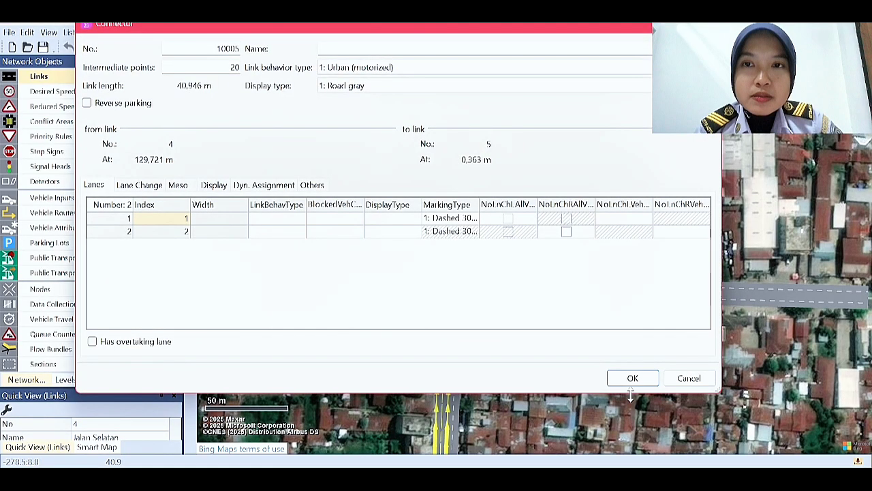
click(632, 378)
scroll(516, 344, up, 3)
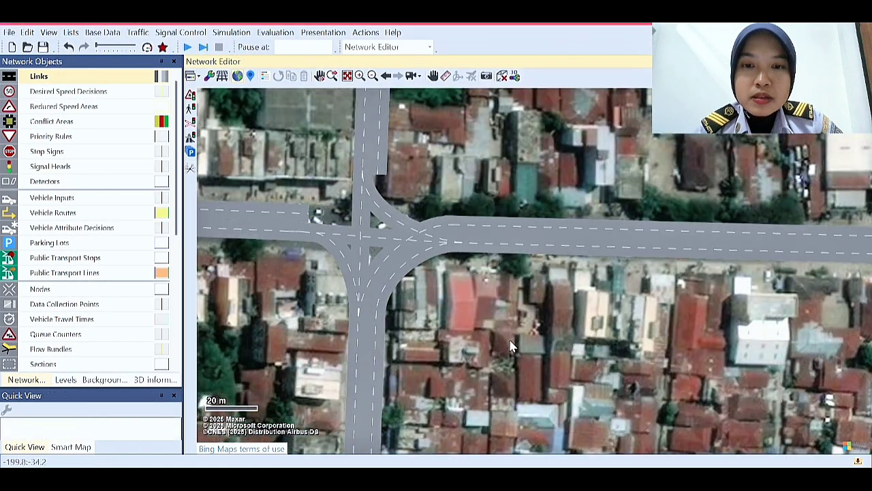
click(353, 334)
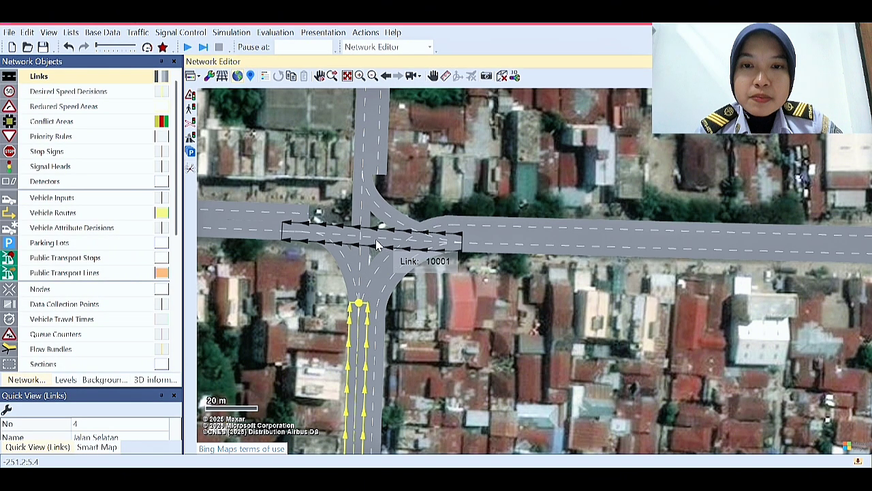
- Connect the inbound Jalan Barat link to outbound Jalan Timur, outbound Jalan Selatan and outbound Jalan Utara with two-lane connectors
click(276, 215)
drag(300, 212, 454, 225)
click(632, 378)
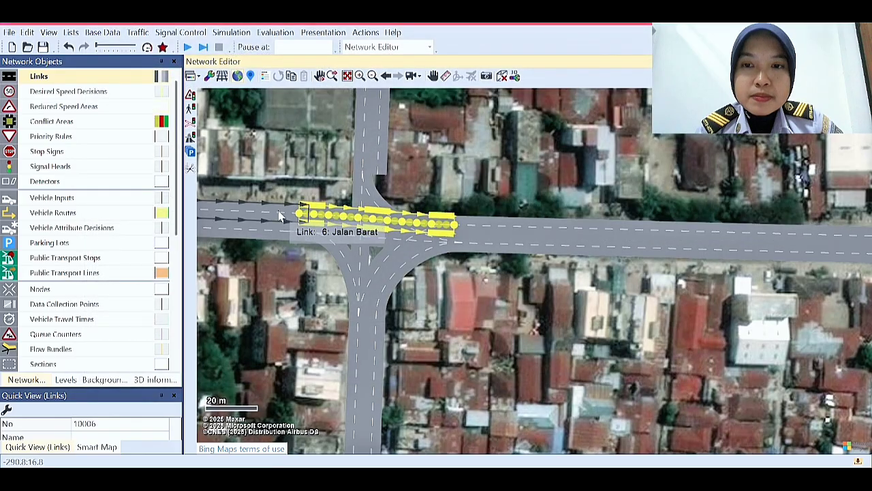
drag(297, 215, 376, 310)
click(632, 378)
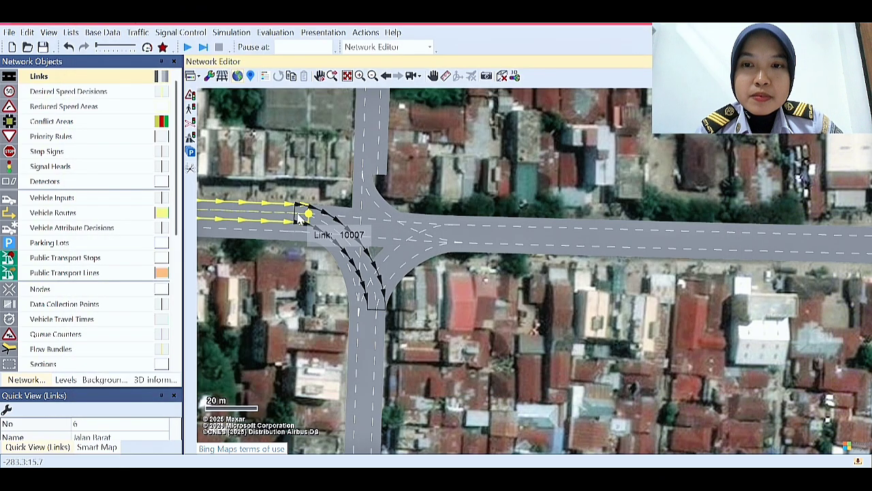
mouse_move(302, 213)
mouse_down()
mouse_move(364, 191)
mouse_move(364, 178)
mouse_up()
click(631, 379)
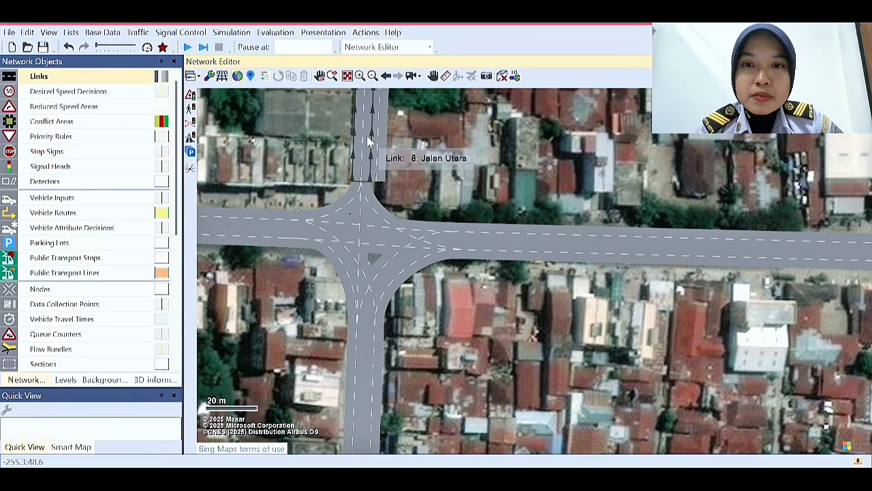
- Create a two-lane connector about 57 m long from the inbound Jalan Utara link straight across to the outbound Jalan Selatan link
click(377, 159)
drag(377, 170, 376, 317)
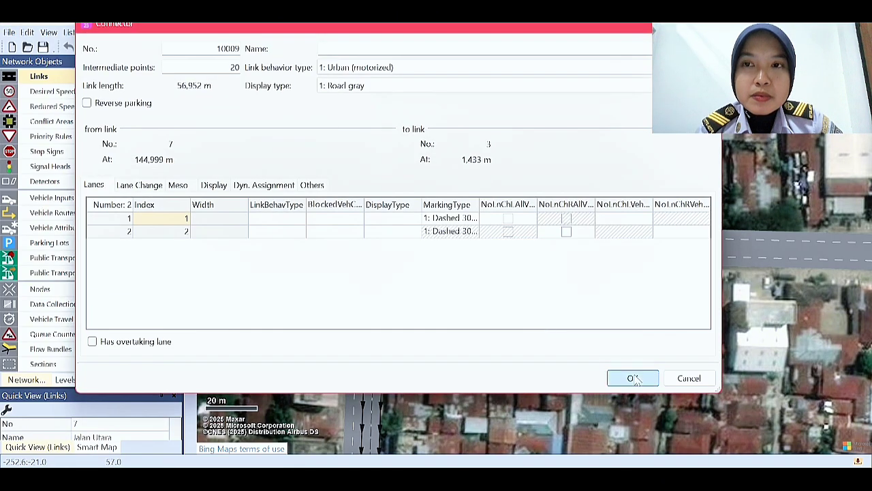
click(631, 378)
click(380, 180)
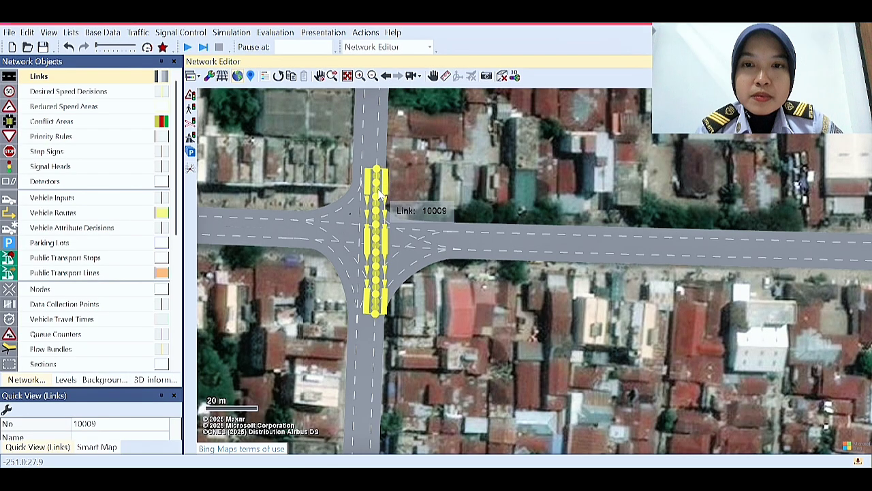
- Create a two-lane connector about 38 m long from the inbound Jalan Utara link to the outbound Jalan Timur link
click(425, 166)
click(379, 142)
drag(377, 178, 443, 238)
click(632, 379)
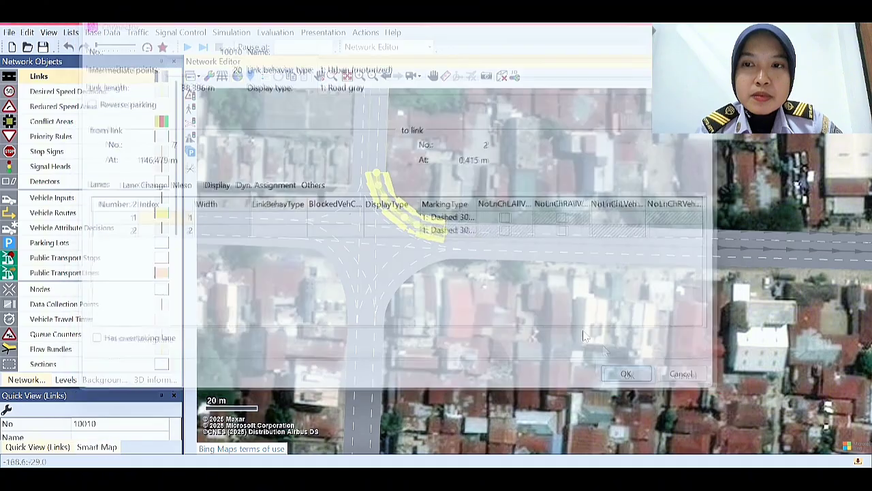
drag(377, 169, 377, 194)
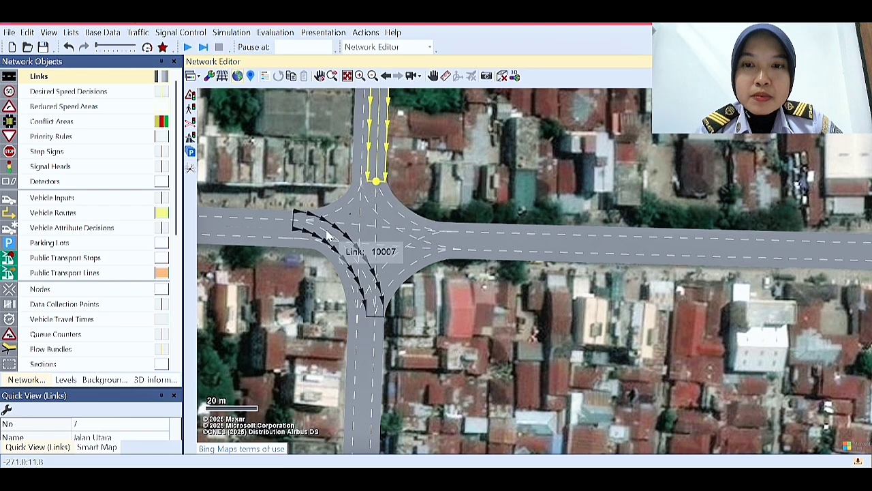
click(427, 147)
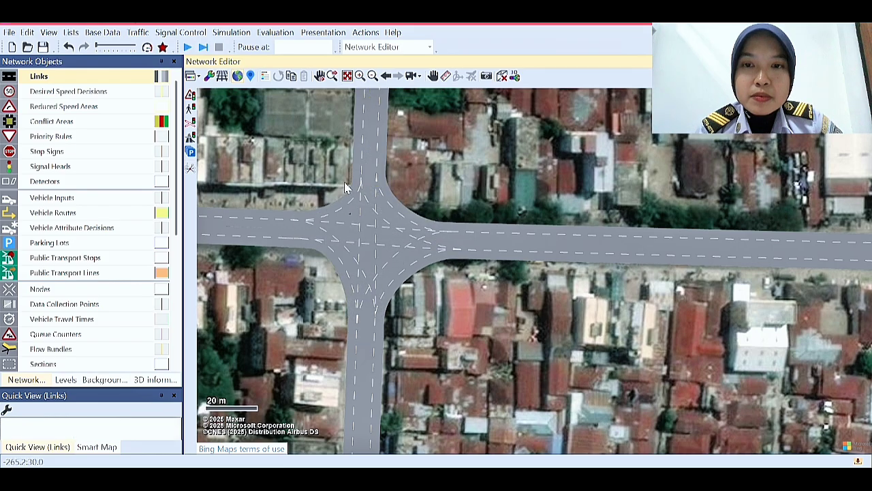
- Create a two-lane connector about 44 m long from the inbound Jalan Utara link to the outbound Jalan Barat link
click(377, 167)
drag(376, 167, 306, 238)
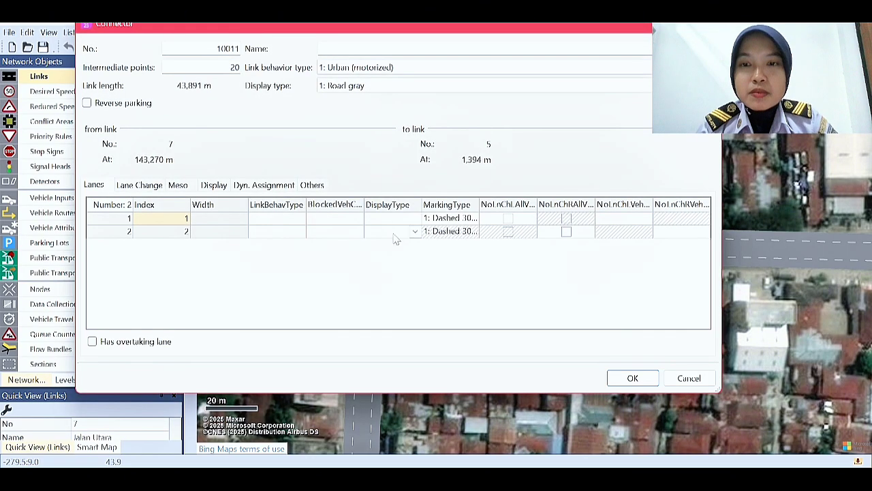
click(633, 378)
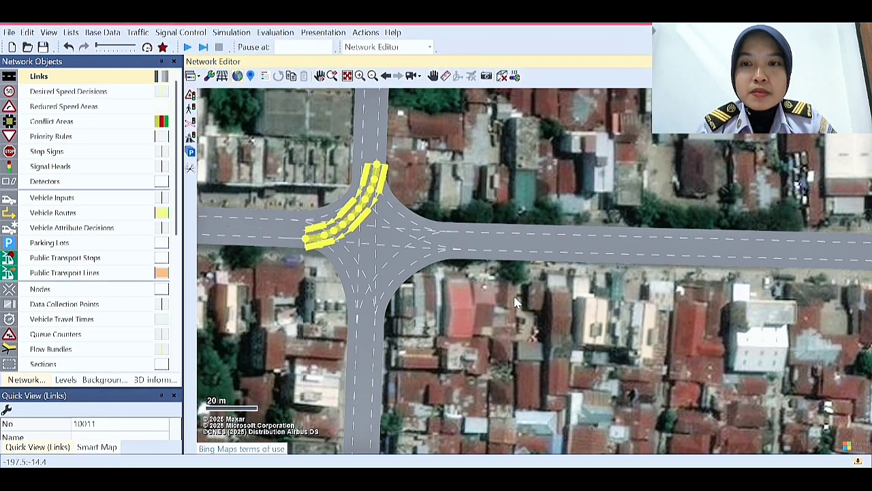
click(496, 301)
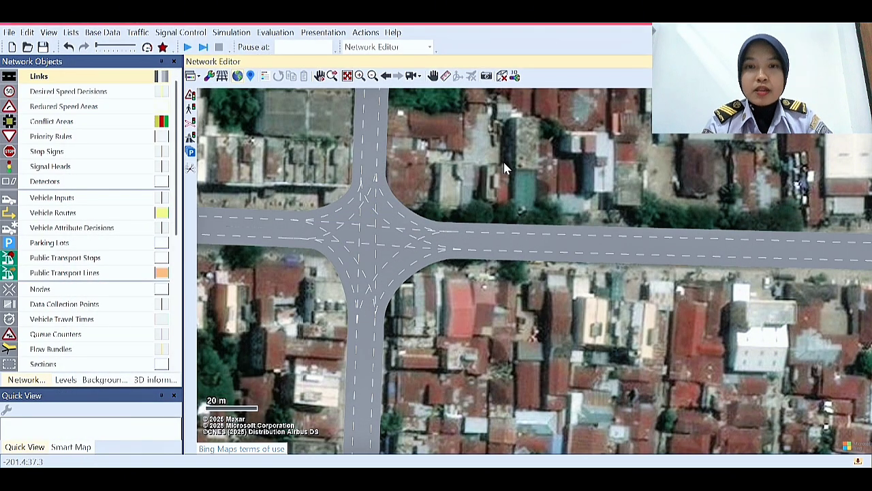
- Switch to inserting vehicle inputs and add one on the inbound Jalan Timur link
drag(495, 144, 534, 121)
drag(508, 270, 550, 214)
scroll(551, 216, down, 1)
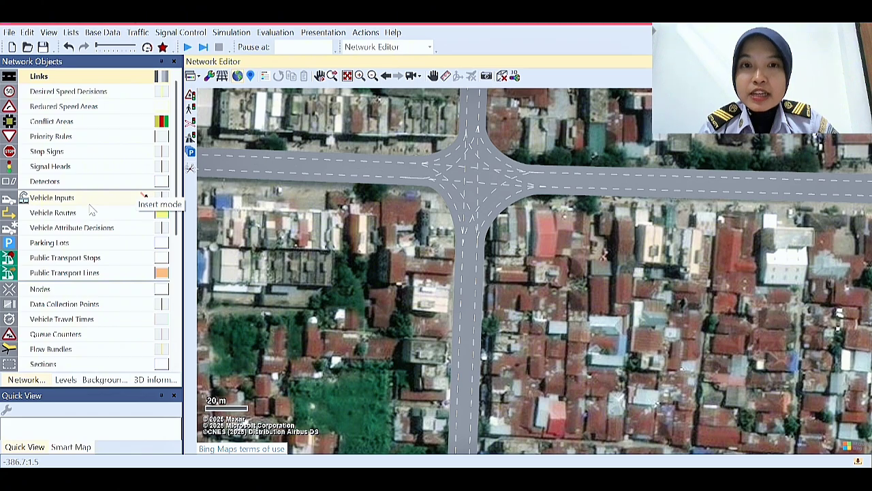
click(146, 197)
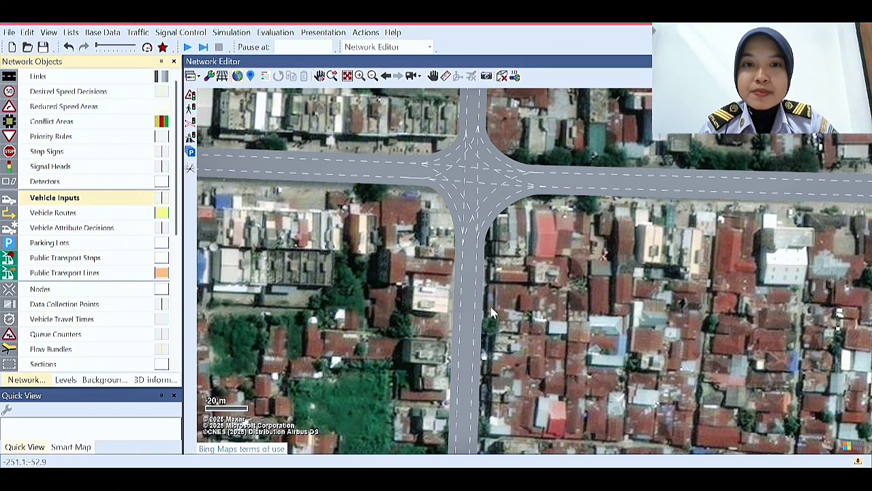
drag(653, 279, 584, 280)
drag(650, 211, 598, 230)
click(585, 218)
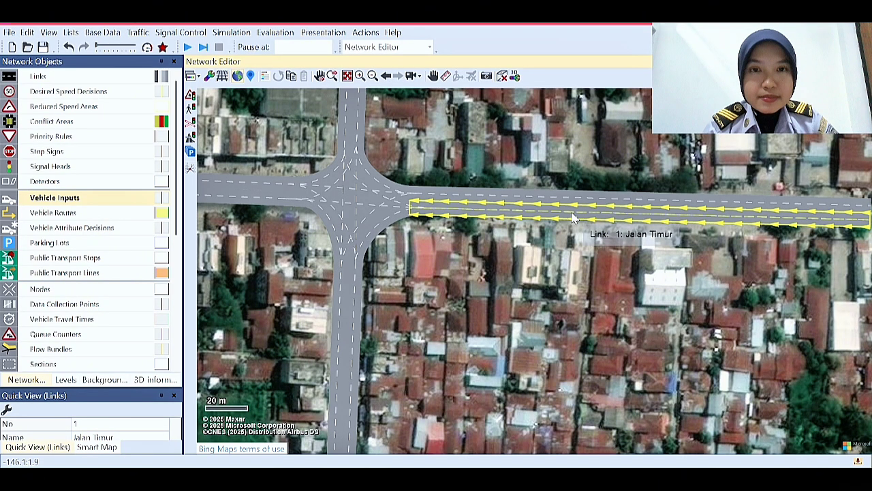
ctrl+right_click(528, 209)
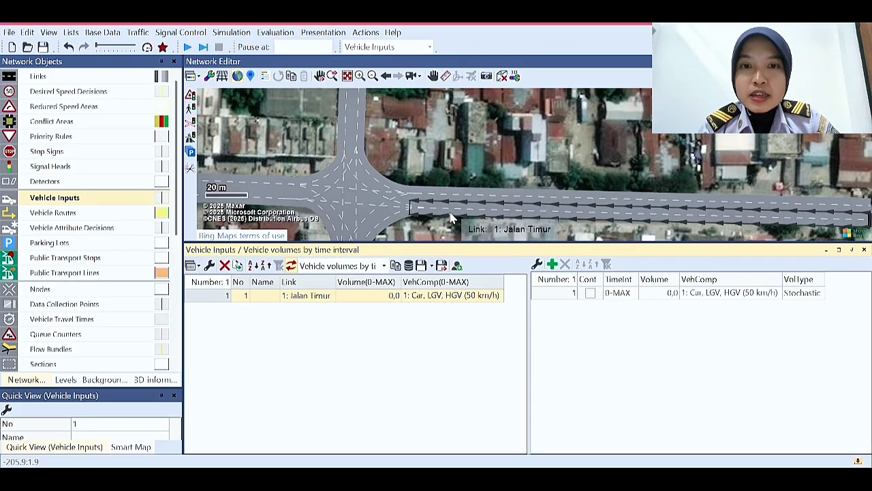
- Add vehicle inputs on the inbound Jalan Selatan link and the inbound Jalan Barat link
drag(451, 213, 509, 168)
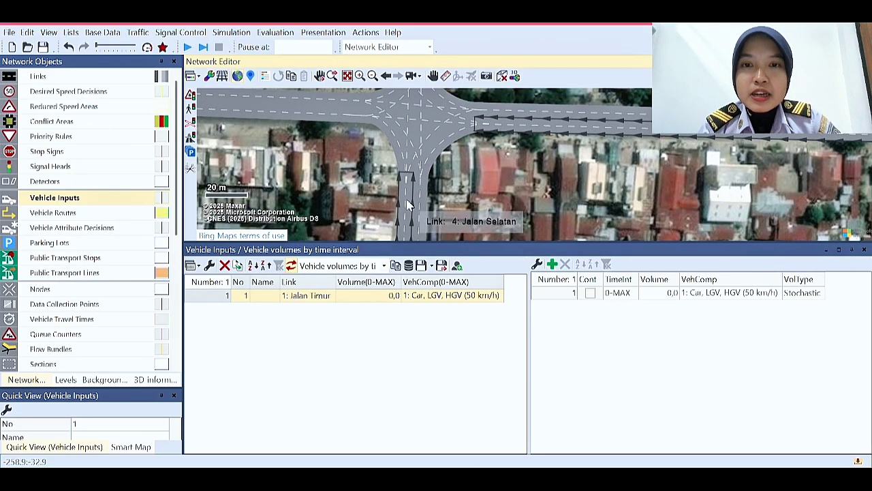
click(407, 203)
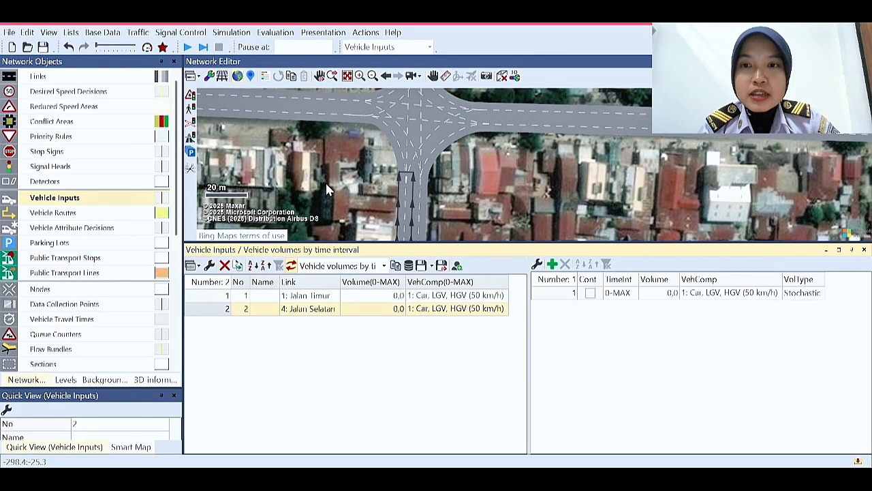
drag(328, 185, 336, 212)
click(292, 142)
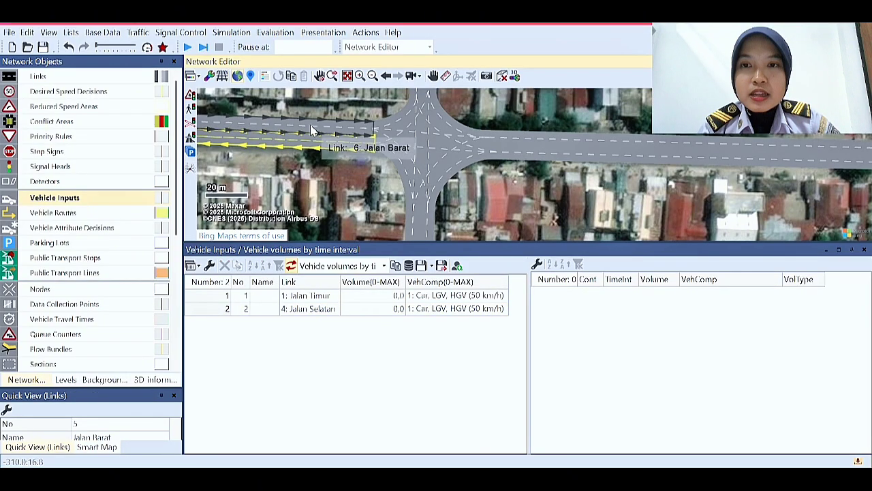
right_click(315, 133)
click(355, 142)
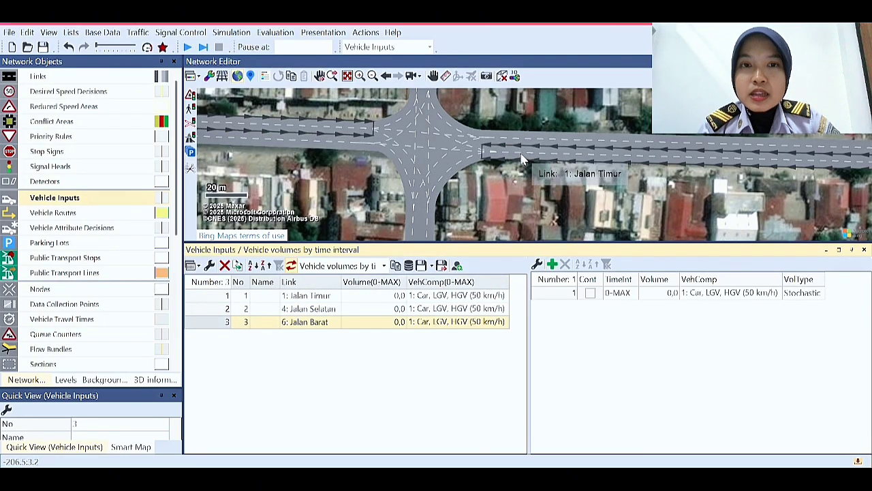
- Add a vehicle input on the inbound Jalan Utara link, north of the intersection
drag(520, 178, 511, 244)
drag(453, 115, 457, 174)
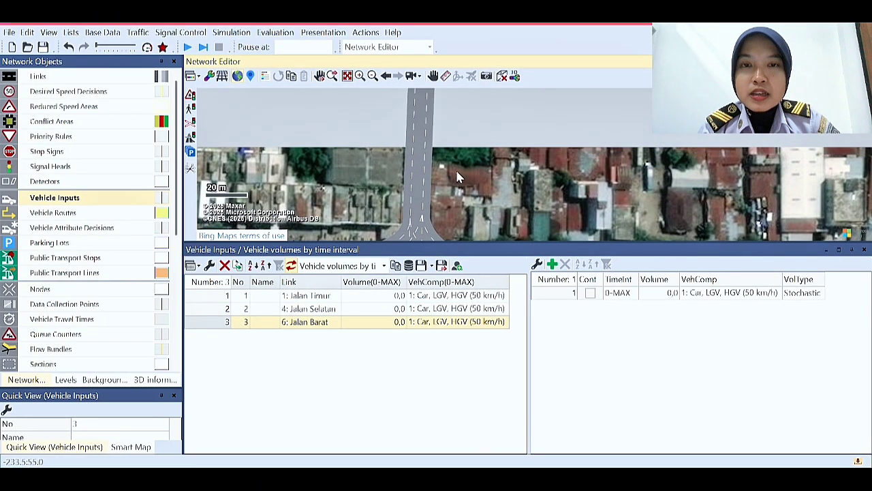
drag(438, 141, 439, 162)
click(427, 143)
right_click(427, 140)
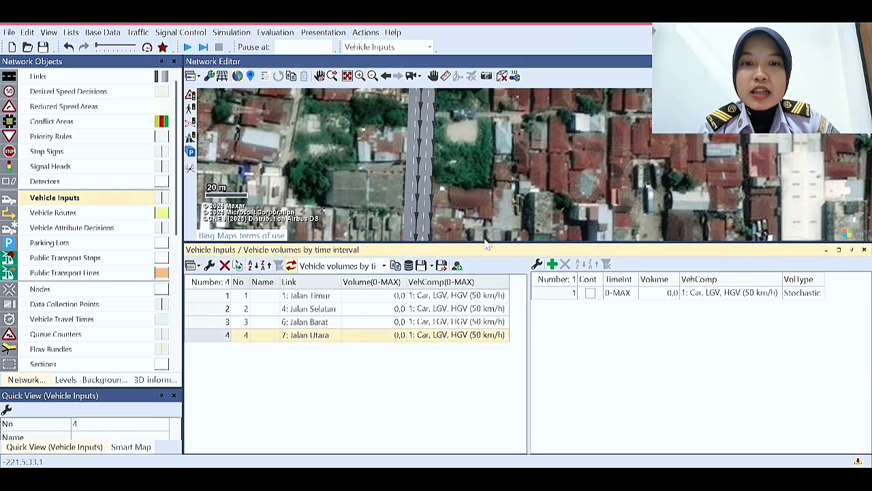
- Set the vehicle input volume for Jalan Timur to 450
drag(476, 294, 361, 235)
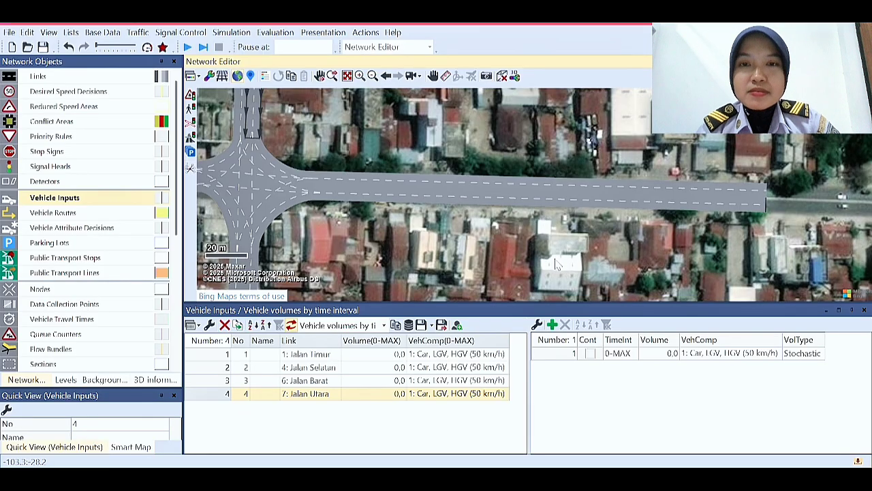
drag(538, 230, 631, 213)
drag(450, 238, 527, 195)
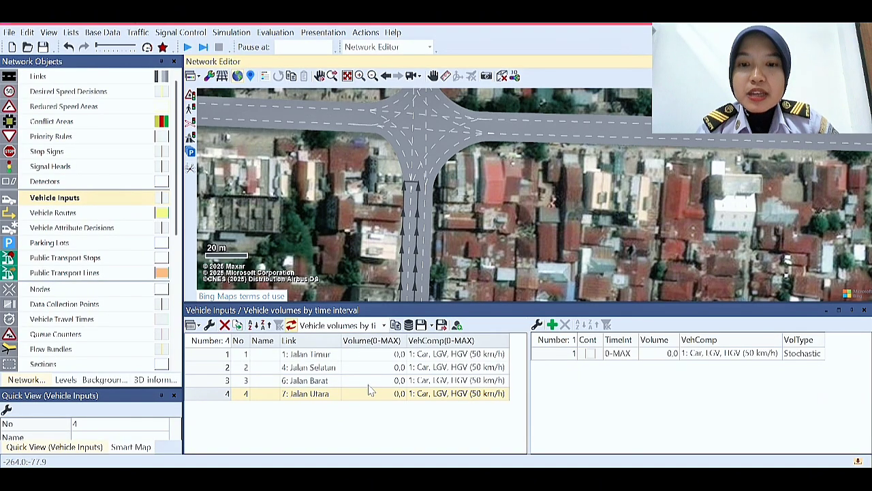
click(397, 355)
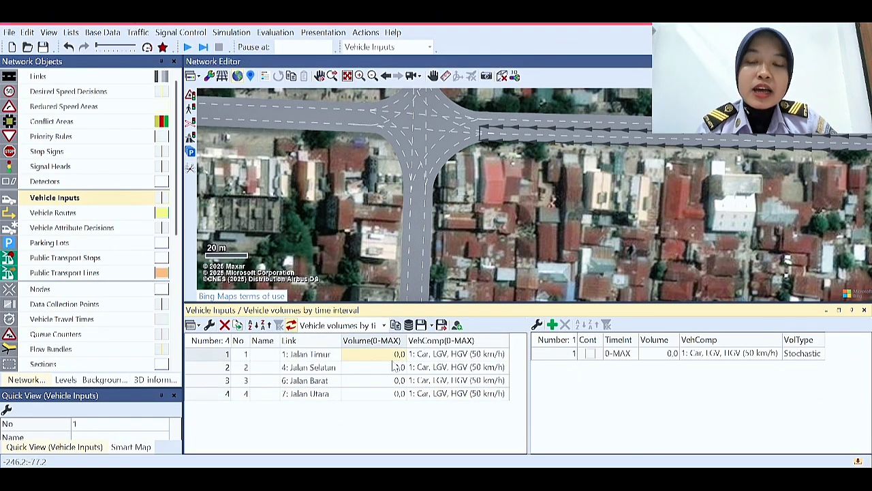
drag(598, 196, 554, 207)
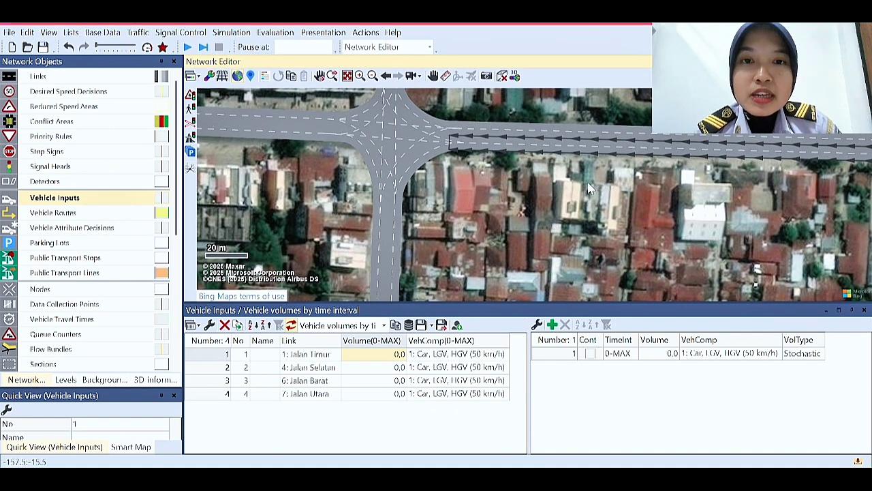
drag(589, 184, 555, 193)
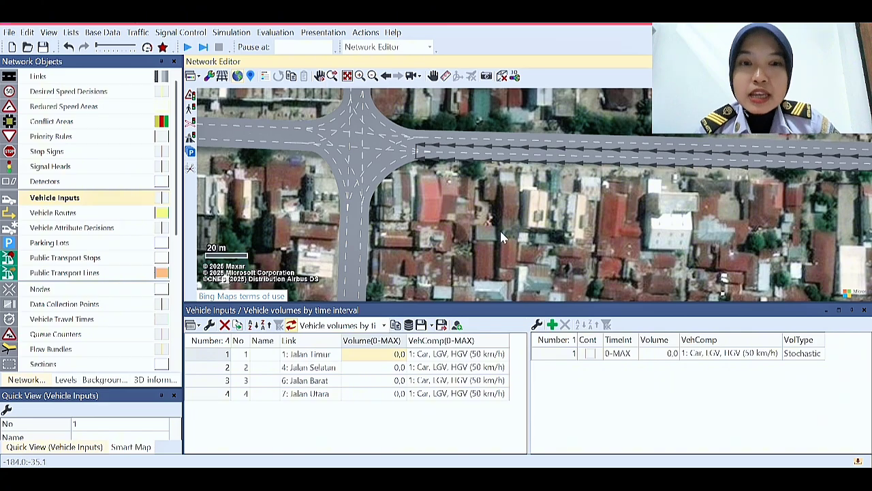
double_click(385, 356)
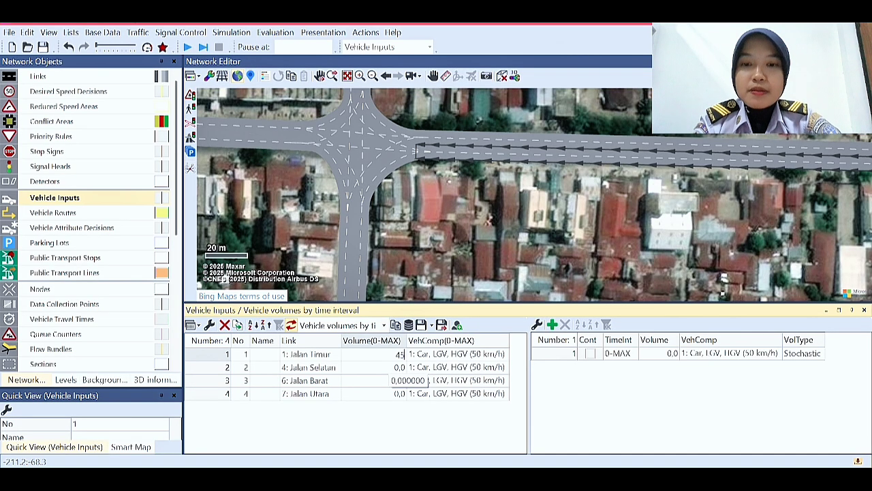
- Set the vehicle input volumes to 350 for Jalan Selatan and 440 for Jalan Barat
click(392, 368)
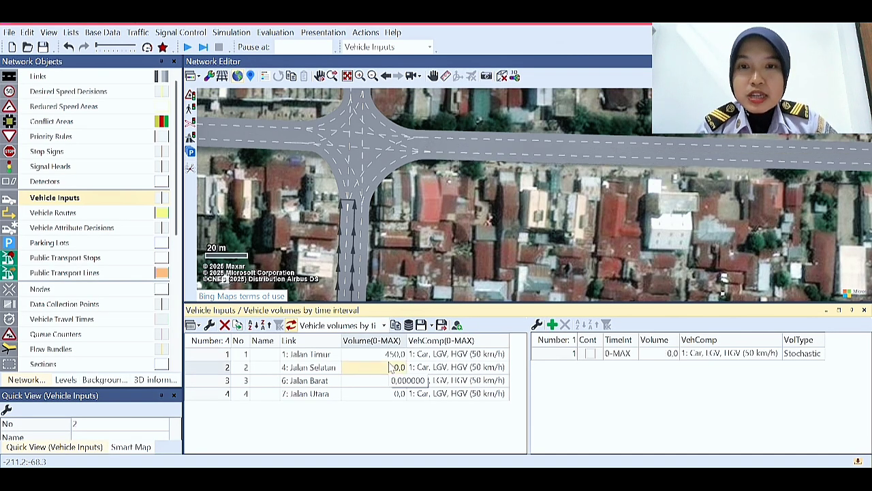
click(390, 366)
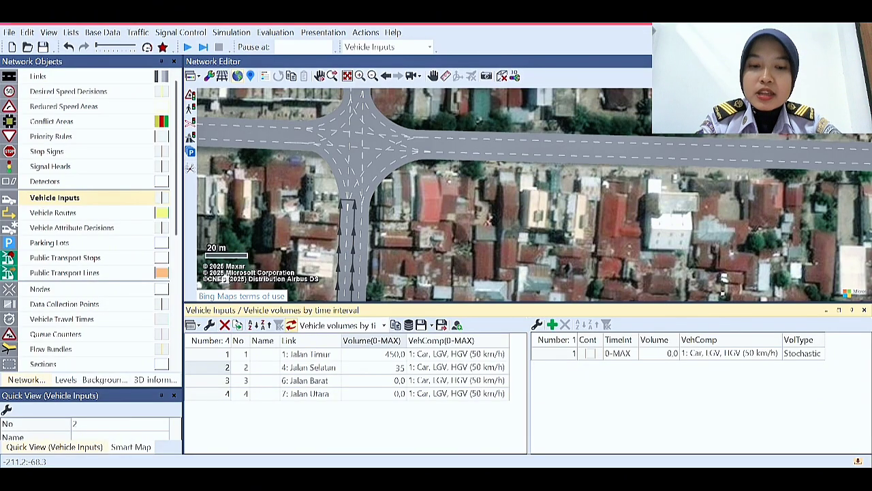
text(350)
key(Return)
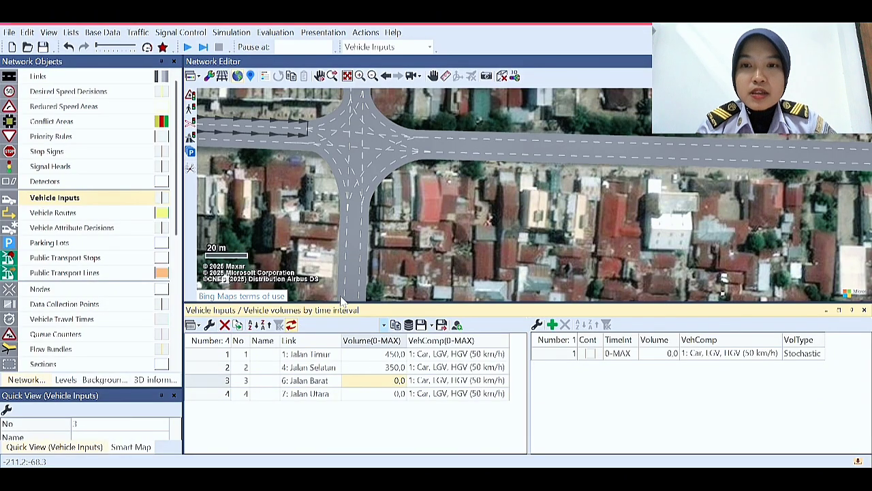
click(385, 383)
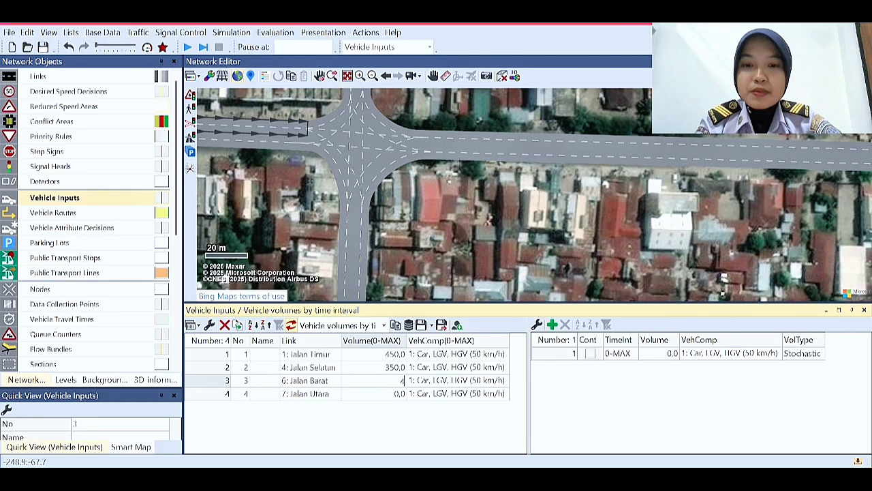
key(Return)
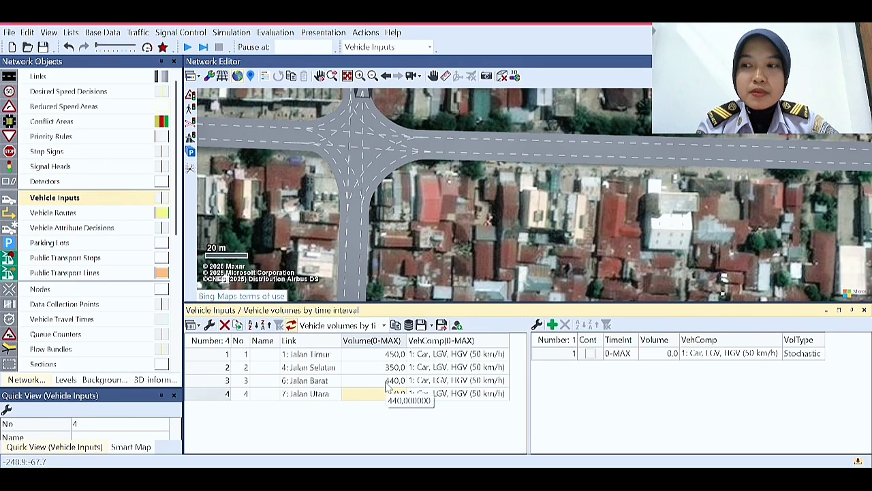
- Set the vehicle input volume for Jalan Utara to 350
click(387, 394)
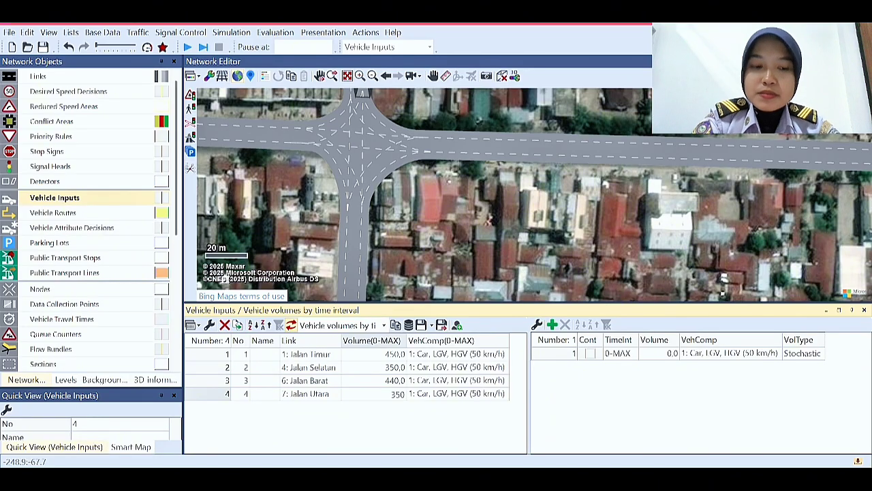
key(Return)
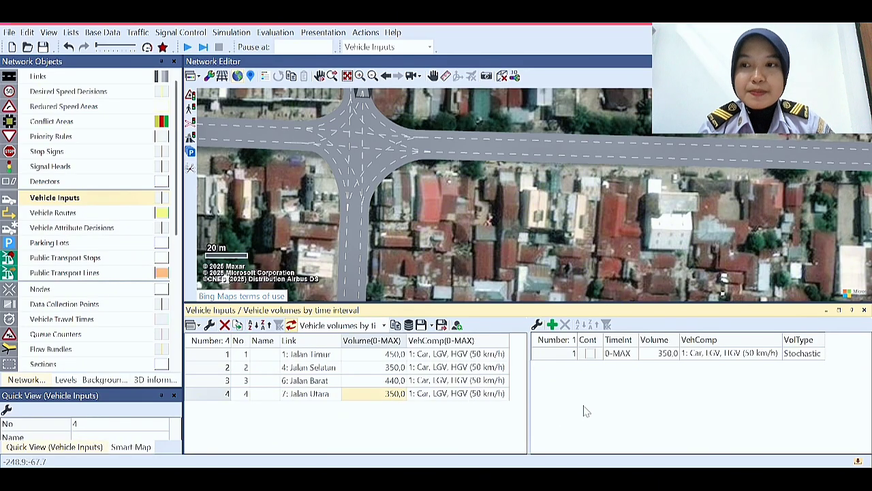
- Place a static vehicle routing decision on the inbound Jalan Timur link, about 7.7 m from its start
scroll(508, 242, down, 3)
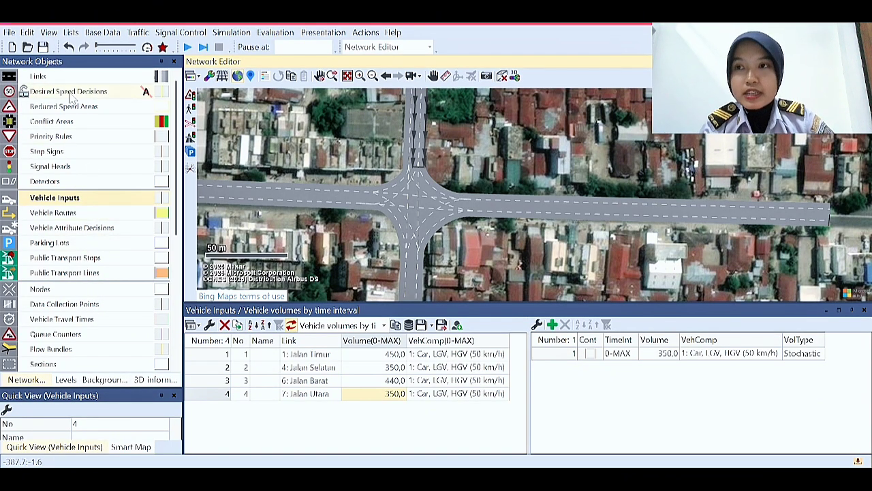
click(67, 212)
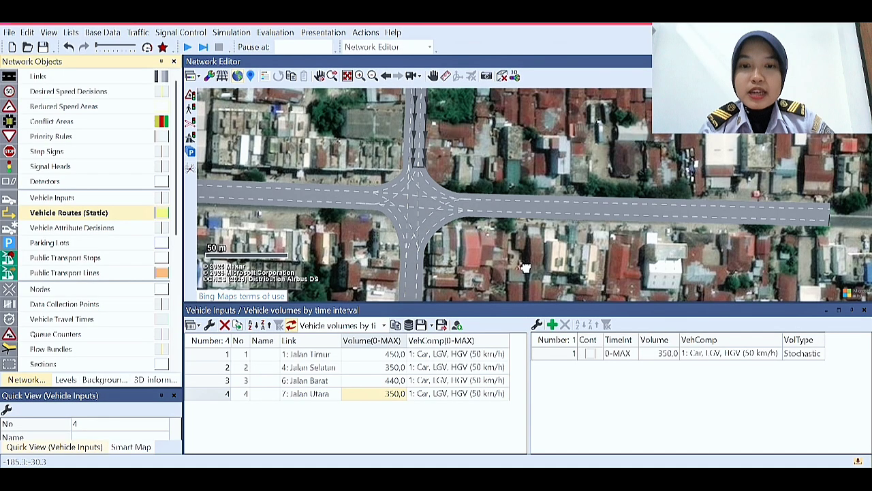
drag(537, 264, 509, 230)
click(553, 189)
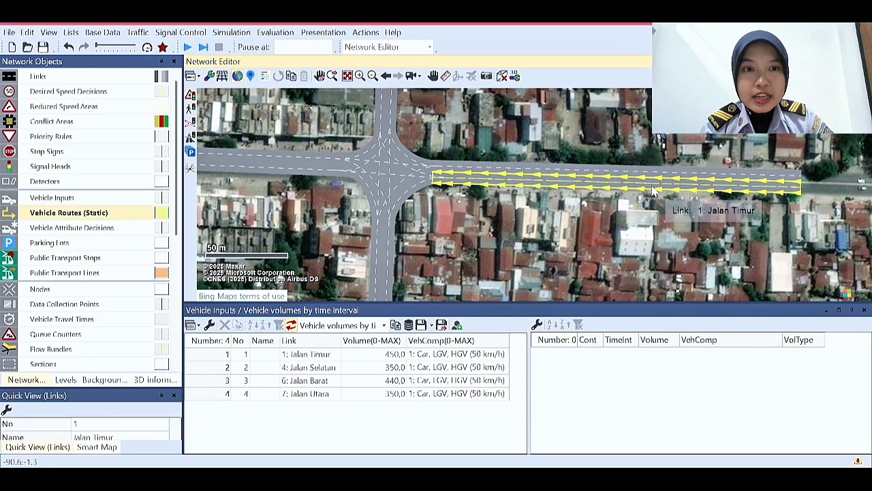
ctrl+right_click(789, 185)
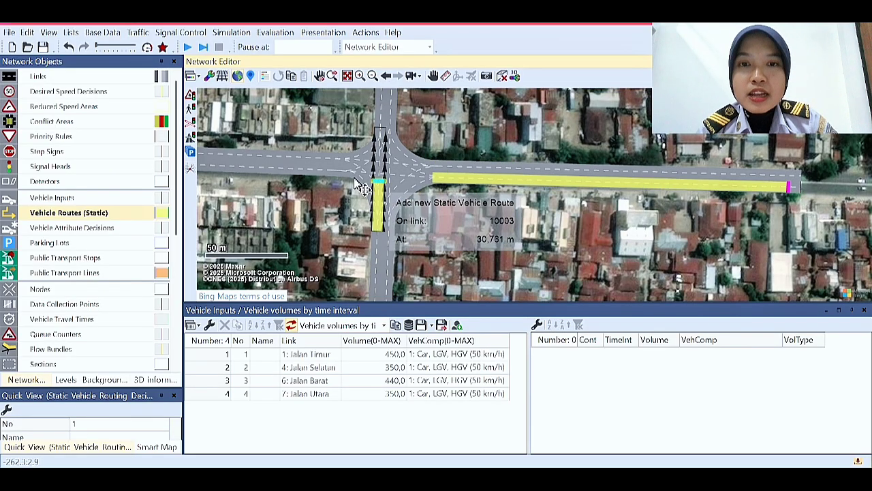
- Add static routes from the Jalan Timur decision to outbound Jalan Barat at about 201 m and outbound Jalan Selatan at about 127 m
drag(202, 184, 288, 187)
drag(224, 177, 306, 179)
drag(239, 173, 283, 174)
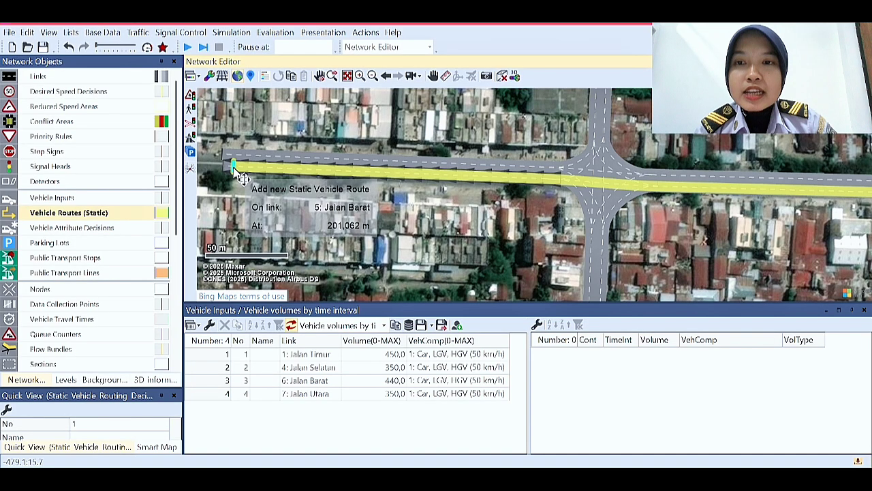
click(239, 173)
drag(654, 232, 551, 109)
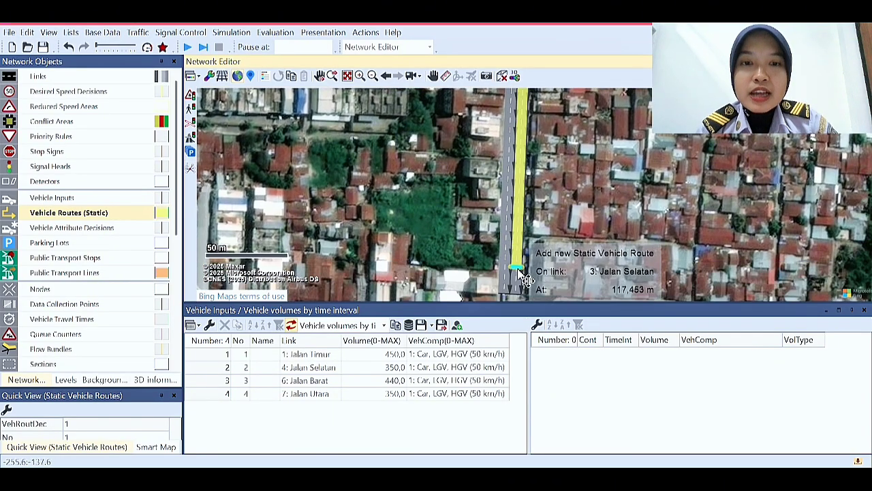
click(519, 275)
- Add a static route from the Jalan Timur decision to the outbound Jalan Utara link, ending at about 146 m
mouse_move(759, 104)
mouse_down()
mouse_move(713, 190)
mouse_move(586, 202)
mouse_up()
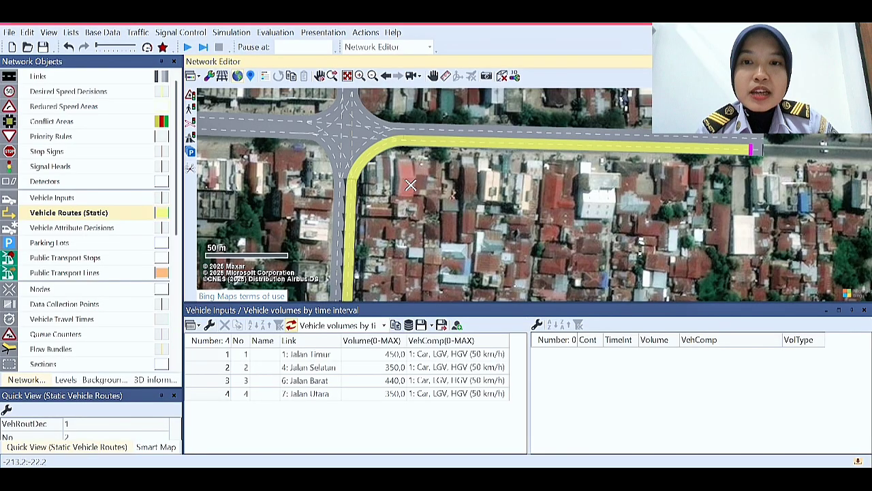
drag(410, 185, 543, 247)
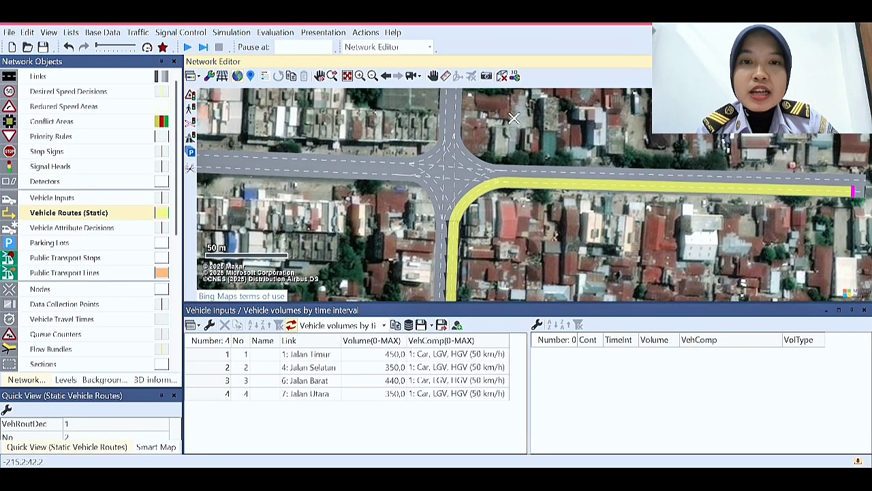
drag(514, 118, 545, 222)
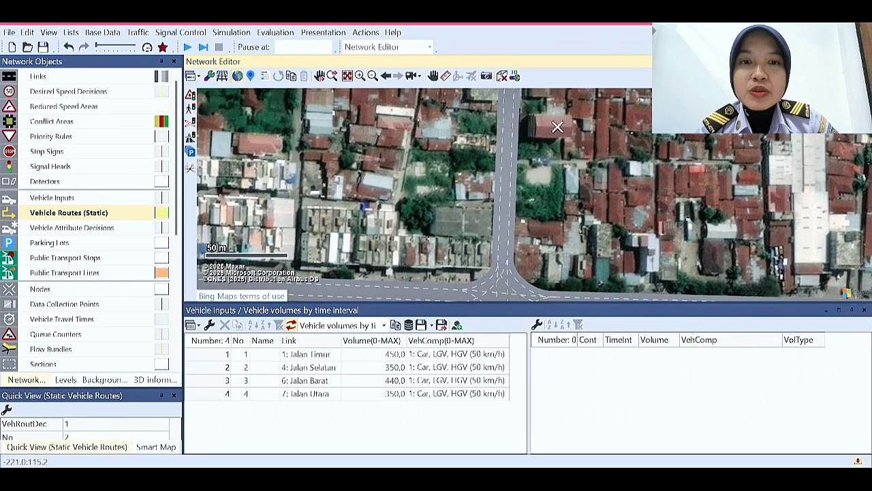
drag(514, 112, 504, 171)
drag(498, 127, 505, 179)
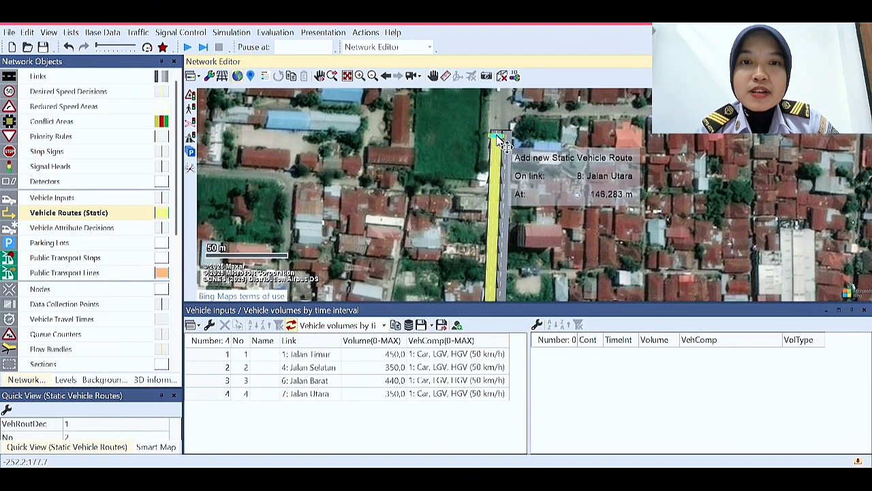
right_click(496, 143)
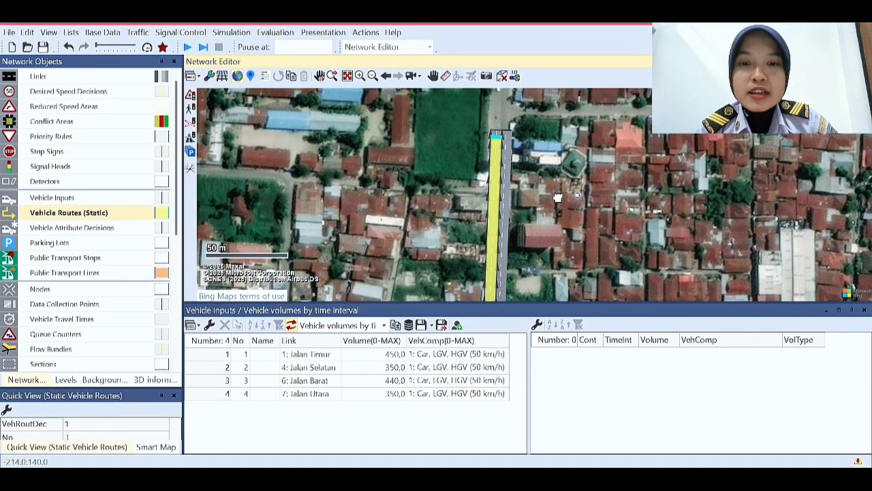
- Open the list of static vehicle routing decisions and their routes
drag(557, 198, 532, 173)
drag(576, 207, 551, 176)
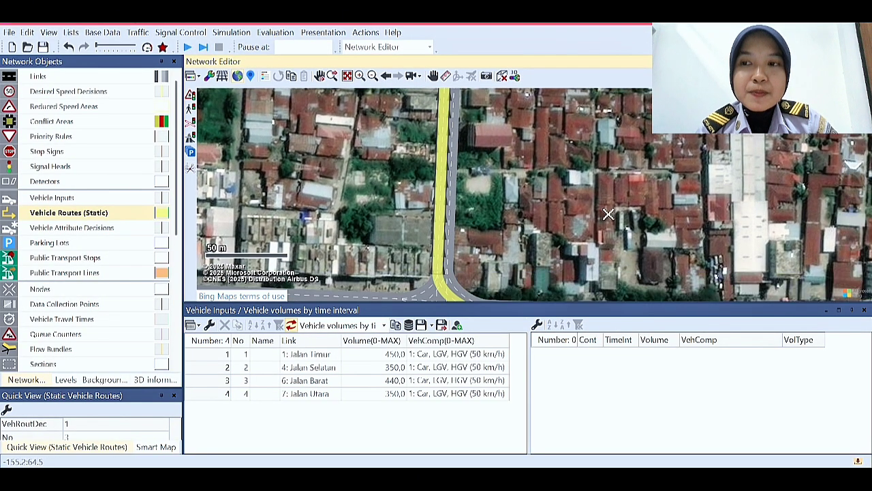
drag(636, 199, 616, 195)
right_click(139, 214)
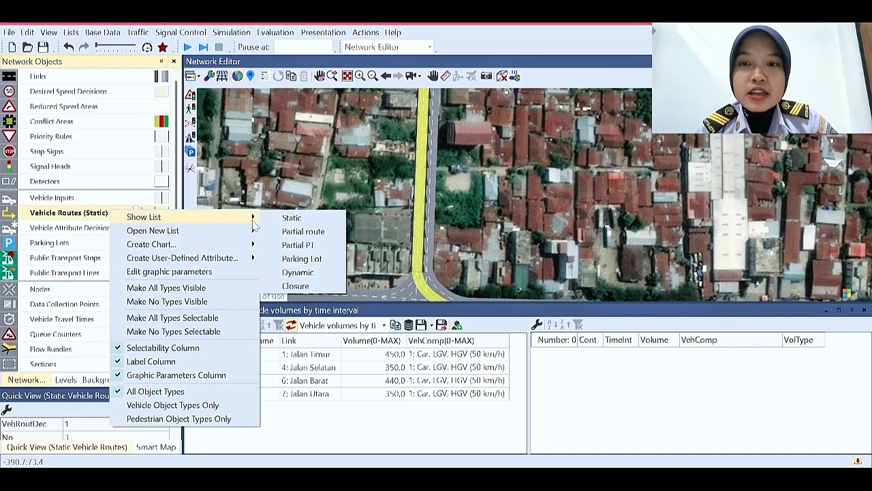
click(291, 218)
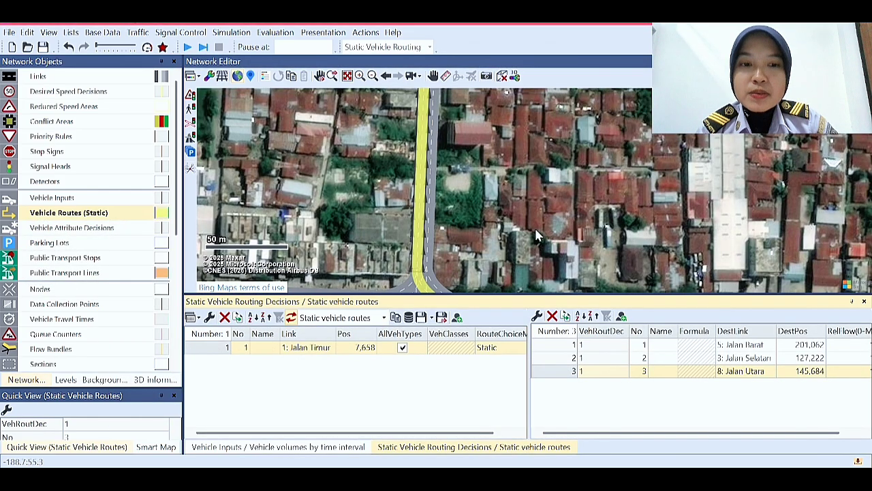
- Place a static vehicle routing decision on the inbound Jalan Barat link, about 5.3 m from its start
drag(537, 226, 509, 213)
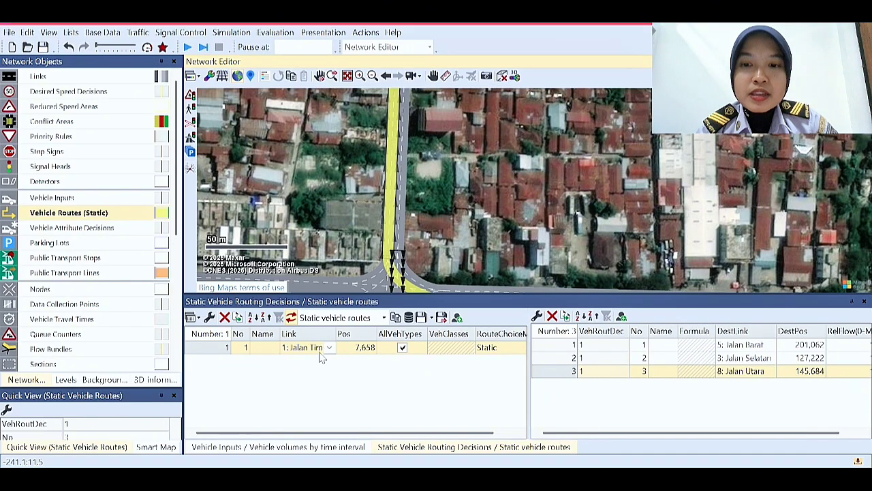
drag(514, 233, 497, 185)
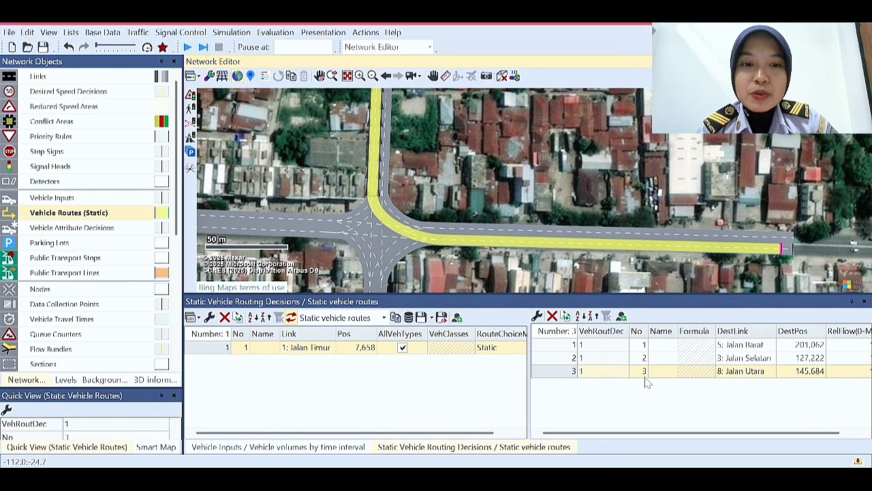
drag(436, 272, 510, 184)
drag(338, 188, 455, 180)
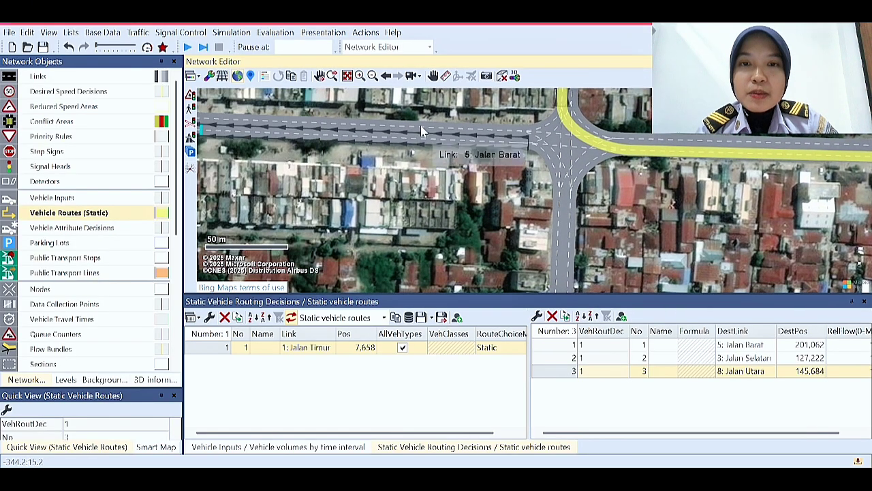
click(433, 133)
drag(380, 213, 455, 244)
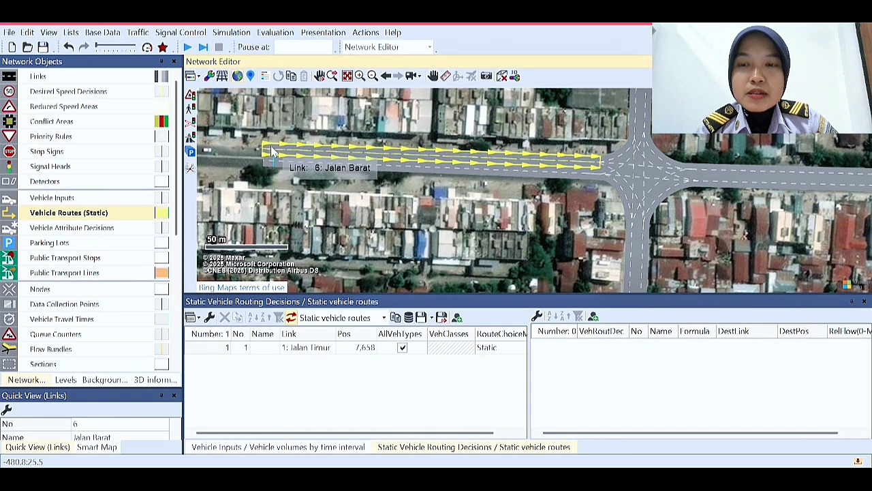
right_click(275, 151)
click(341, 167)
- Add static routes from the Jalan Barat decision to outbound Jalan Timur at about 215 m and Jalan Selatan link 4 at about 6.6 m
drag(728, 221, 553, 199)
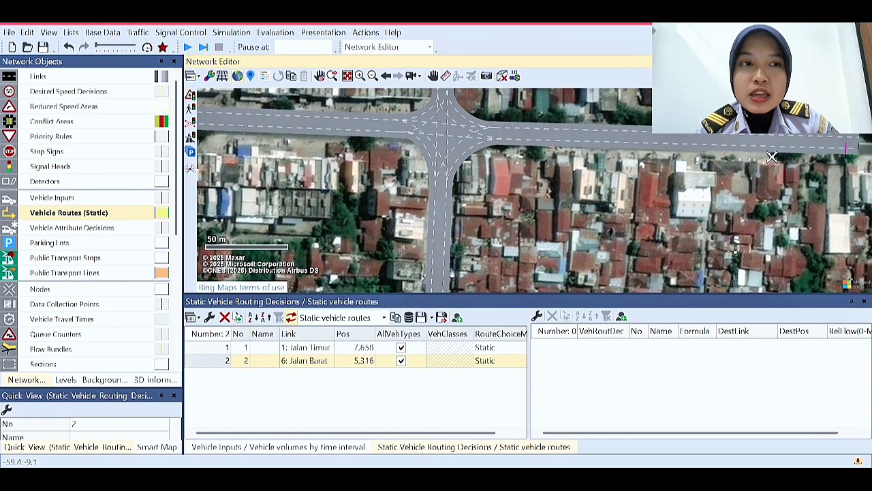
click(846, 140)
drag(470, 235, 463, 145)
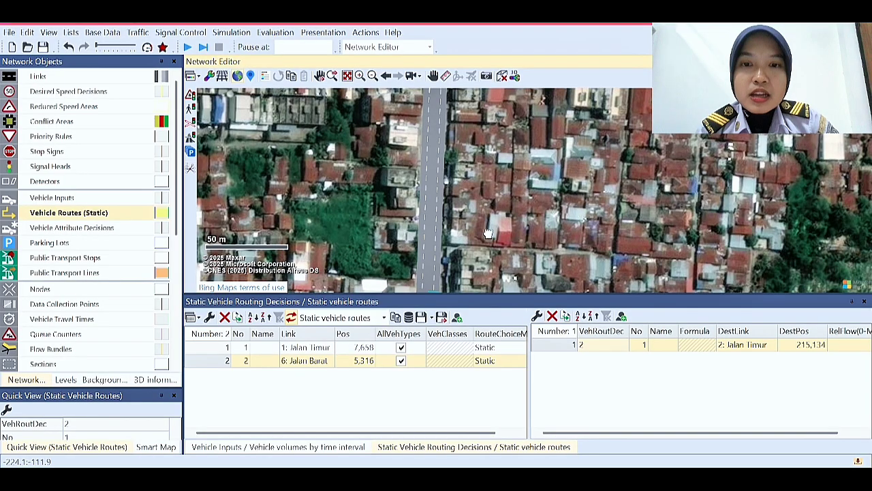
drag(488, 233, 501, 184)
click(439, 250)
- Add a static route from the Jalan Barat decision to the outbound Jalan Utara link, ending at about 142 m
drag(488, 102, 502, 232)
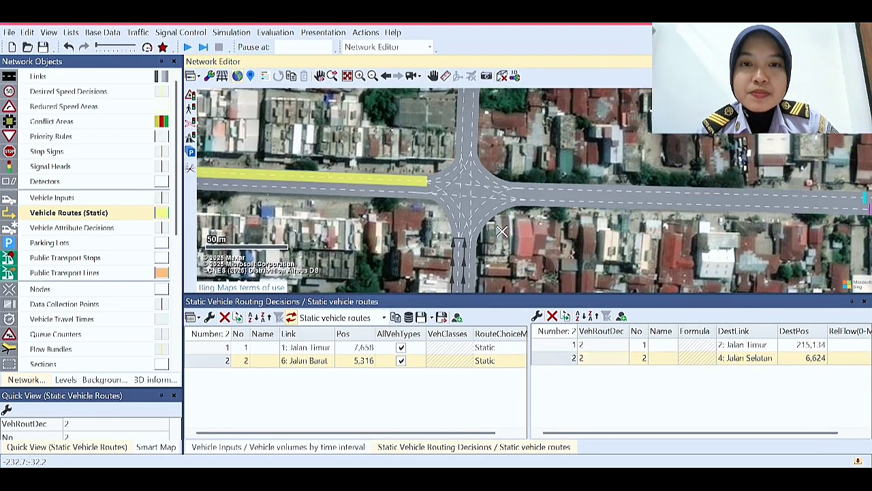
drag(517, 141, 544, 292)
drag(527, 189, 521, 281)
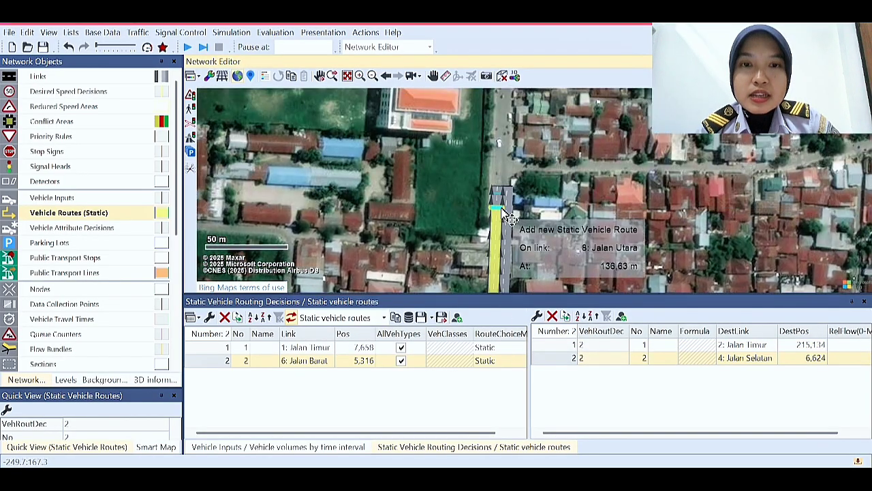
click(505, 209)
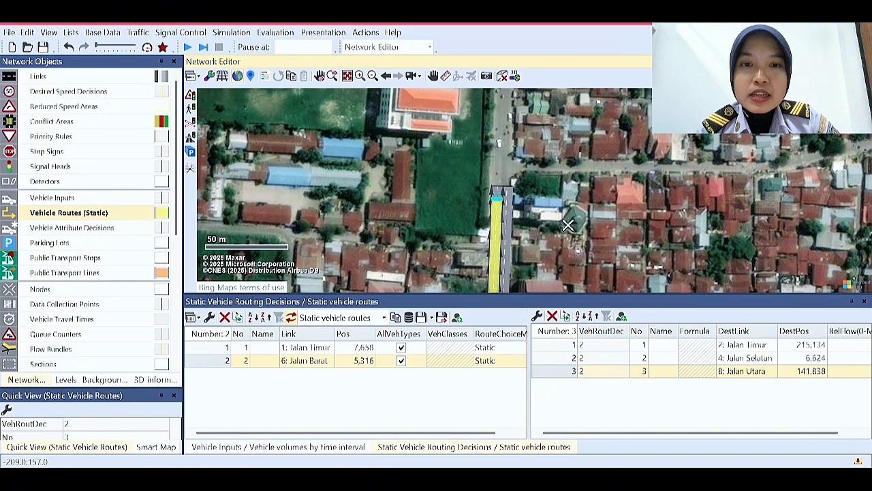
- Place a static vehicle routing decision on the inbound Jalan Selatan link, about 11.7 m from its start
drag(563, 272, 484, 155)
drag(507, 287, 501, 179)
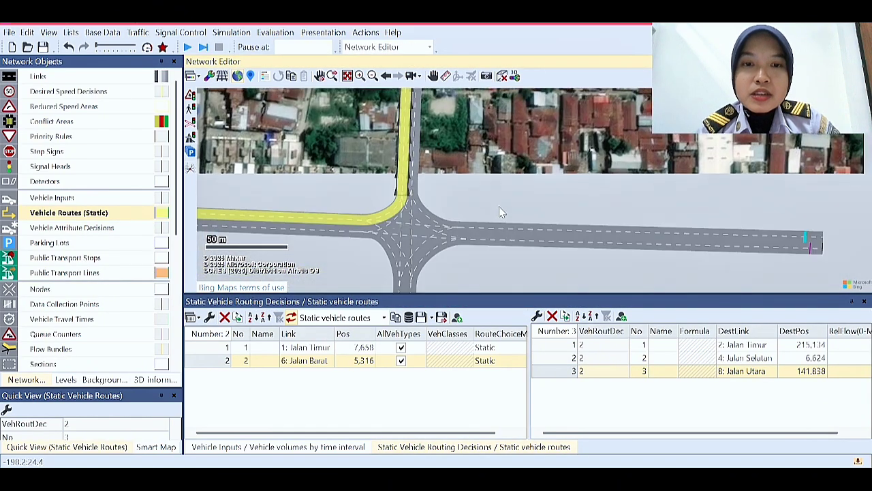
scroll(457, 184, up, 2)
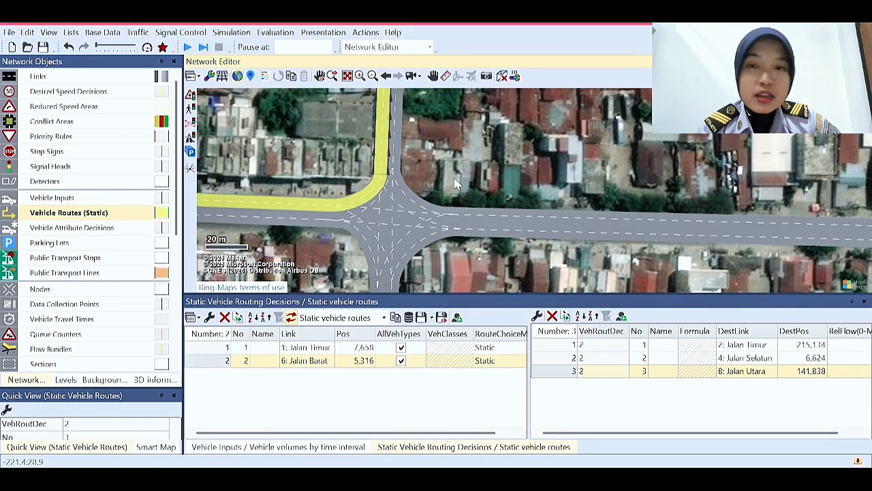
drag(464, 234, 486, 160)
drag(456, 265, 475, 188)
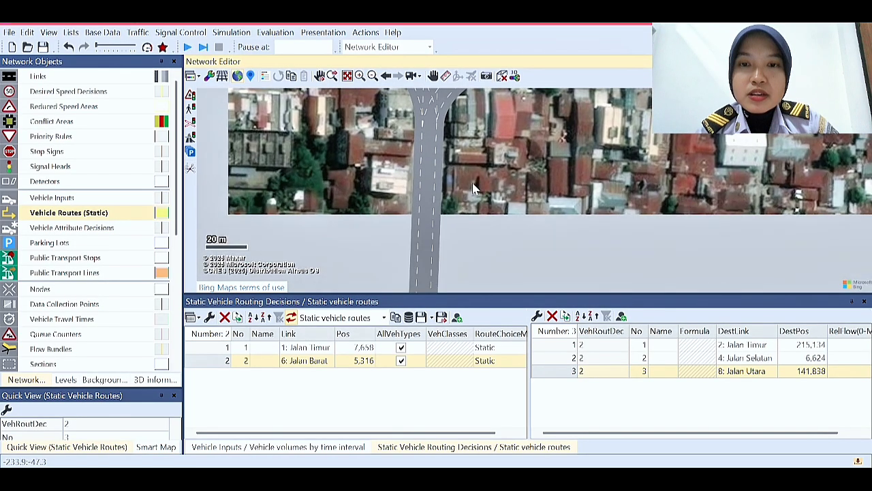
scroll(473, 191, down, 2)
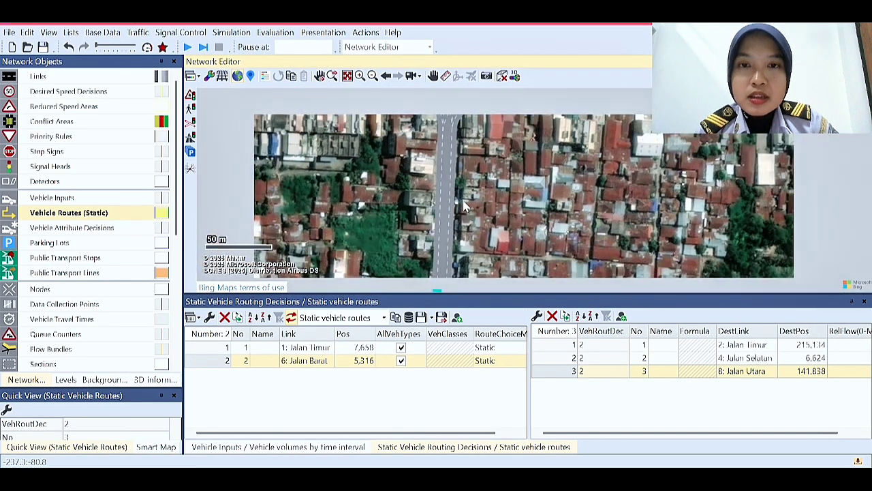
click(451, 217)
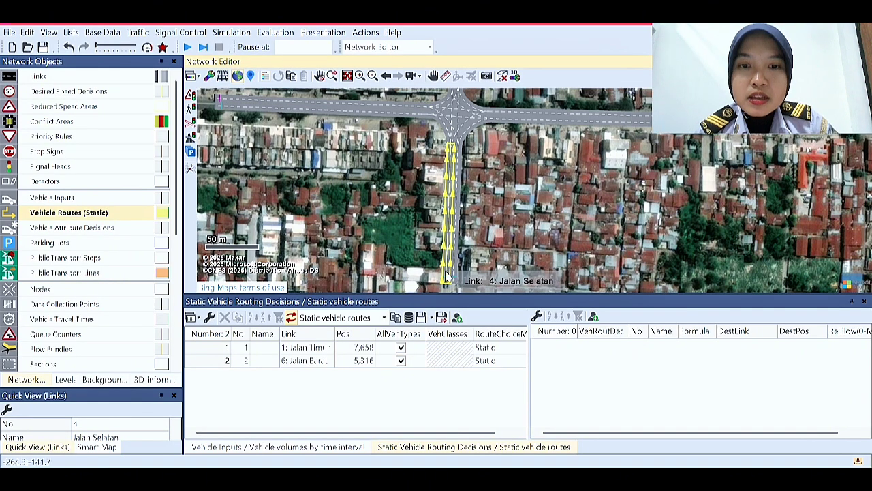
right_click(453, 269)
- Add static routes from the Jalan Selatan decision to outbound Jalan Utara at about 138 m and outbound Jalan Barat at about 198 m
drag(464, 164, 471, 267)
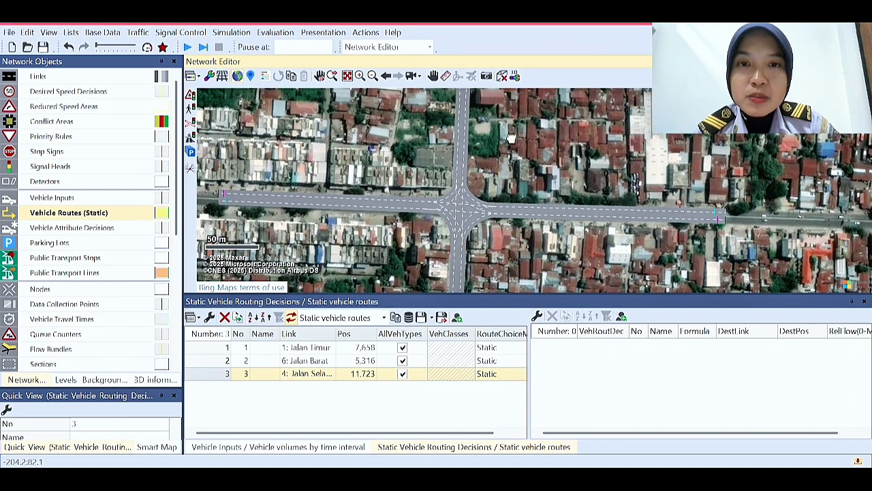
drag(455, 94, 428, 153)
right_click(437, 126)
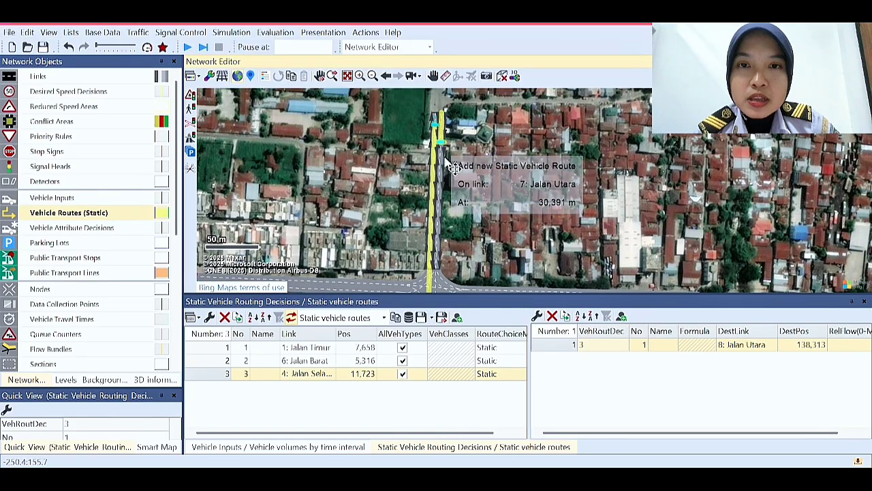
drag(267, 193, 341, 178)
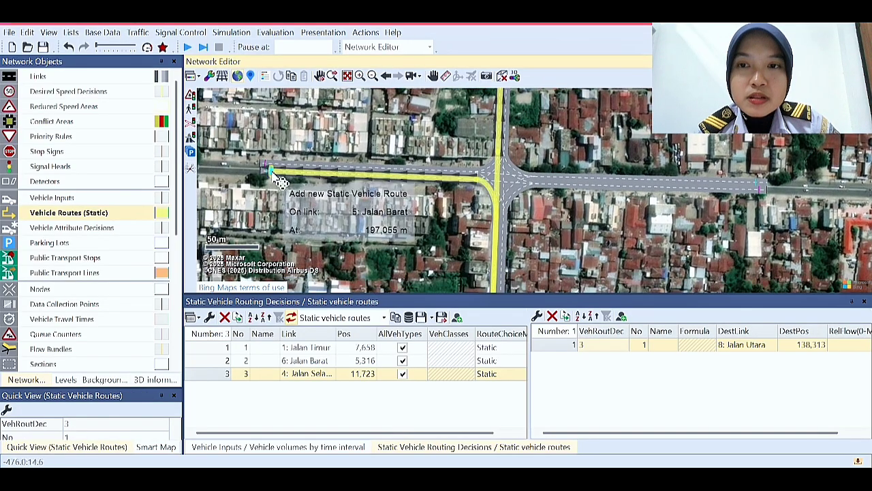
right_click(278, 179)
- Add a static route from the Jalan Selatan decision to outbound Jalan Timur at about 210 m and finish its route definition
drag(607, 167, 520, 186)
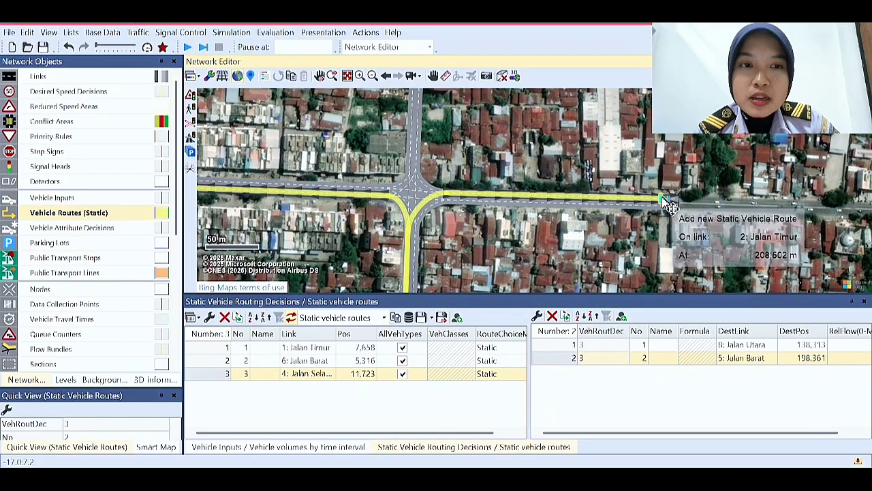
right_click(664, 200)
click(584, 233)
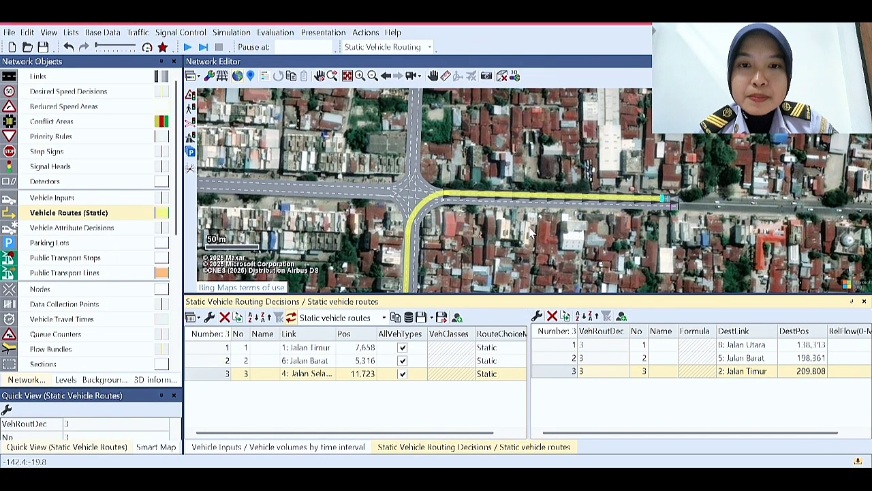
- Place a static vehicle routing decision on the inbound Jalan Utara link, about 6.3 m from its start
click(502, 245)
drag(489, 121, 521, 198)
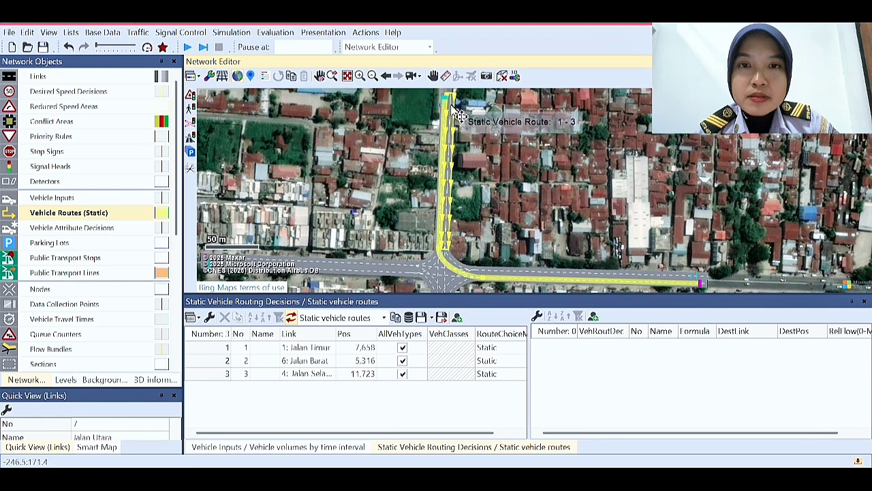
click(449, 112)
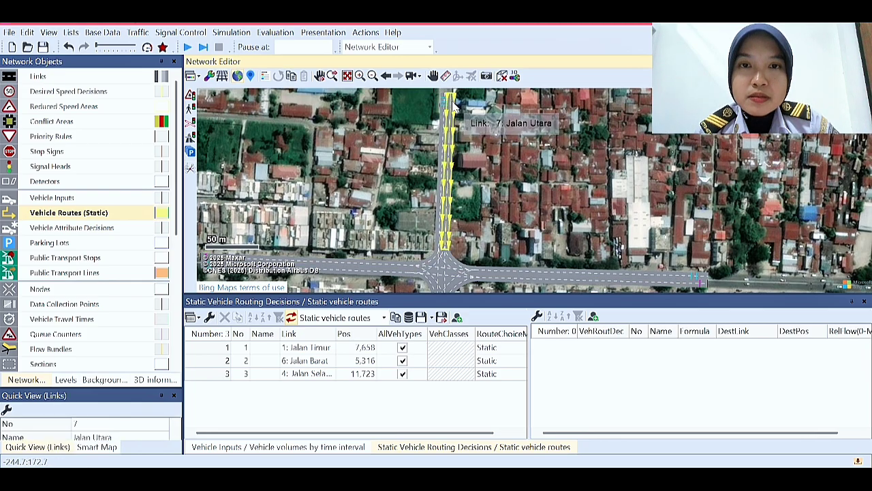
ctrl+right_click(449, 103)
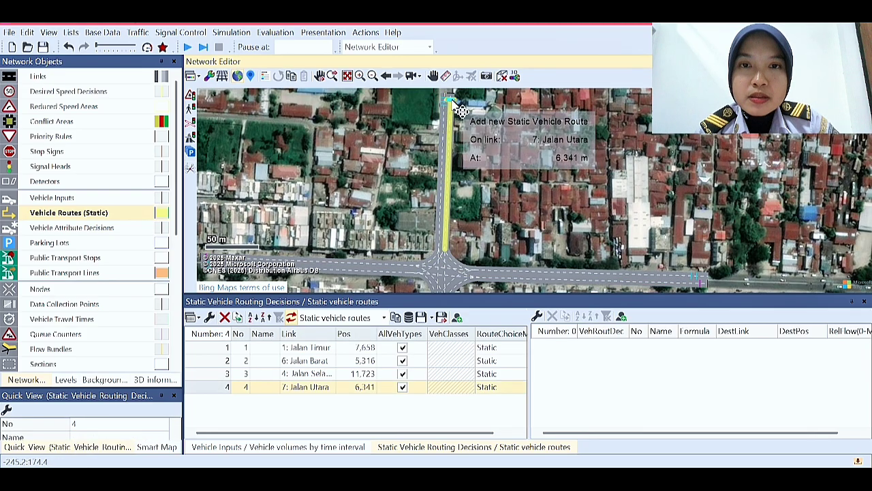
- Add static routes from the Jalan Utara decision to outbound Jalan Timur at about 213 m, Jalan Selatan at about 122 m and Jalan Barat at about 193 m
drag(644, 262, 591, 140)
click(650, 212)
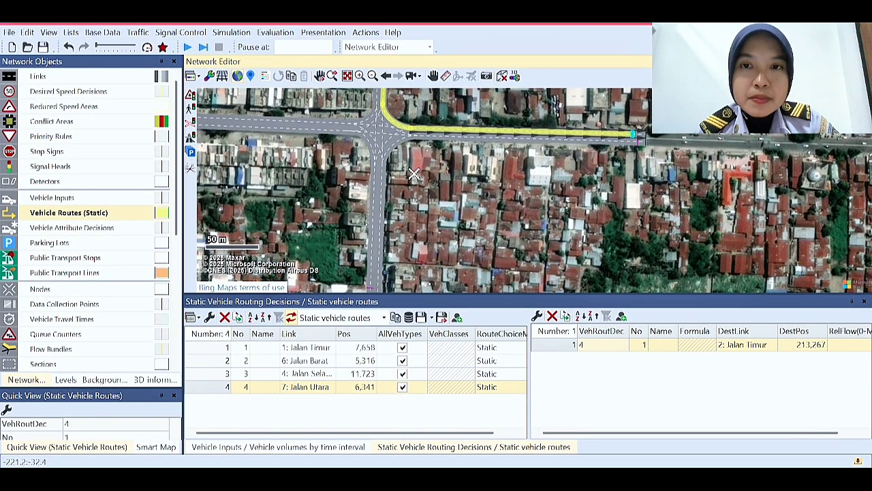
drag(417, 174, 465, 161)
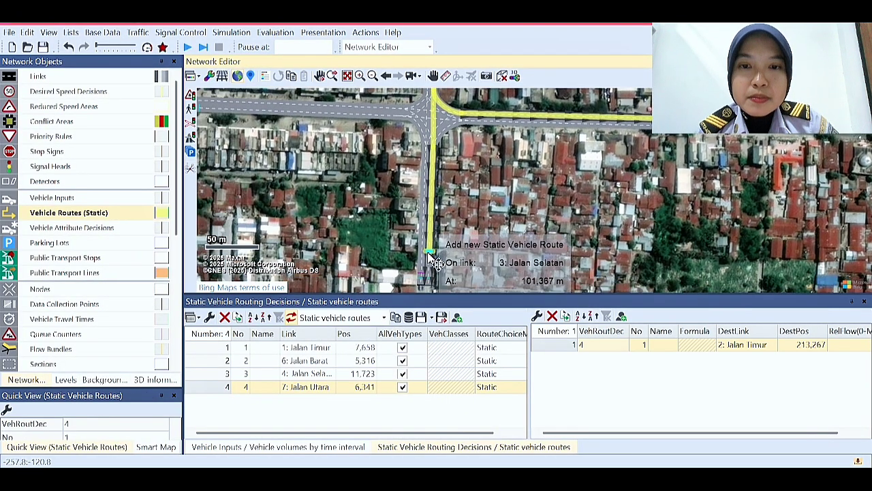
drag(361, 170, 429, 201)
click(273, 141)
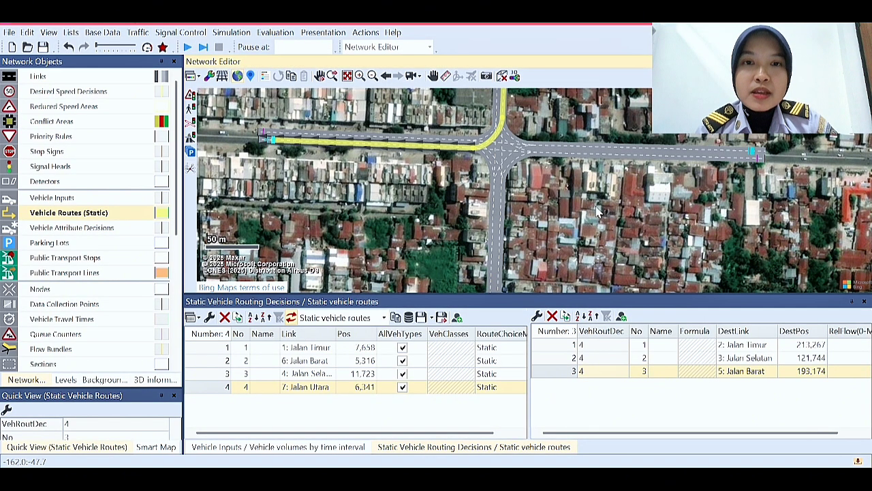
drag(548, 95, 536, 145)
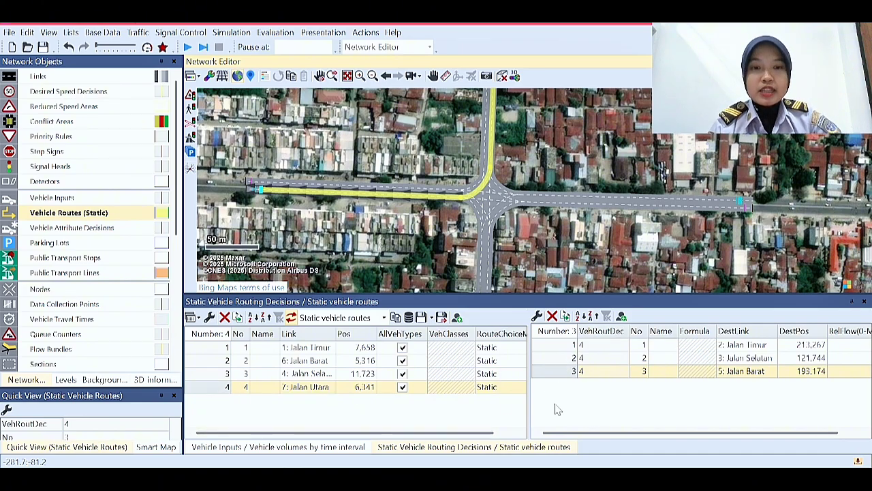
click(214, 379)
click(213, 374)
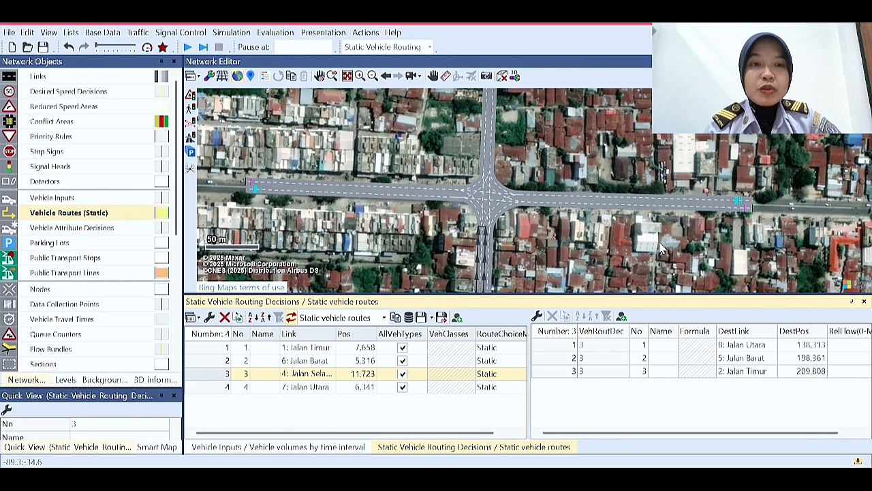
mouse_move(615, 244)
mouse_down()
mouse_move(648, 234)
mouse_move(627, 231)
mouse_move(620, 249)
mouse_up()
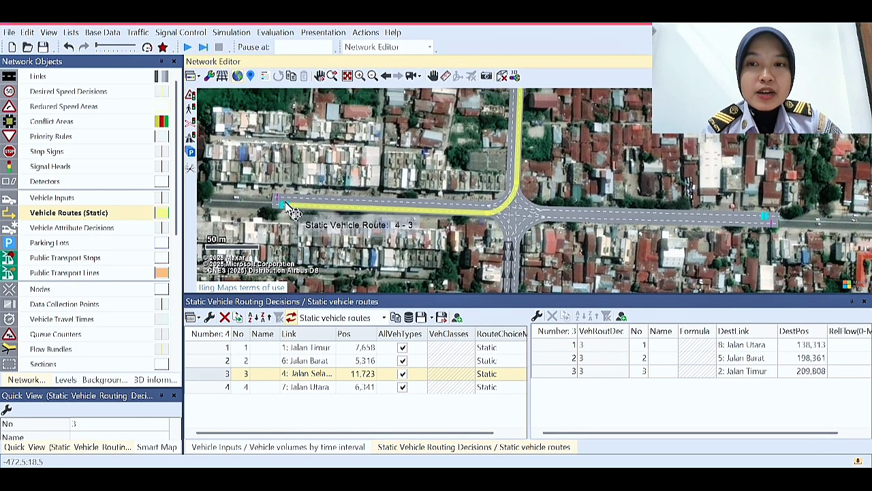
drag(568, 156, 562, 171)
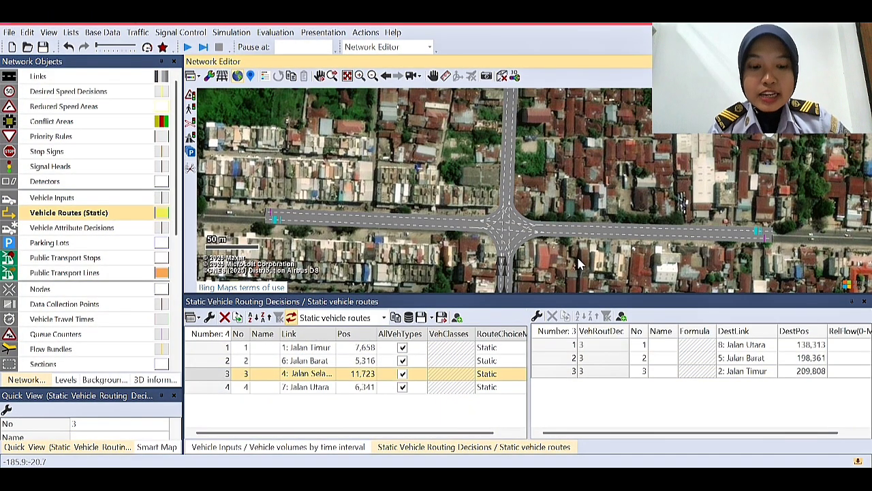
- Show the 2D/3D models base data and start adding a new model from a file
click(104, 33)
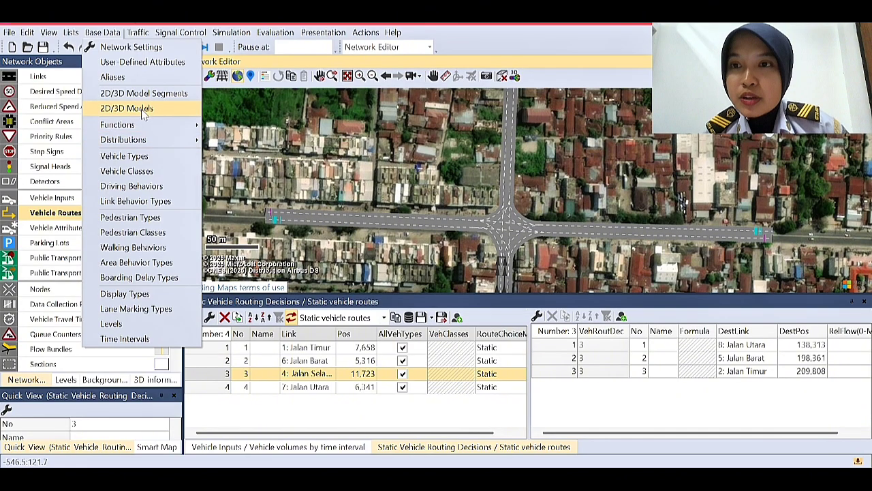
click(143, 109)
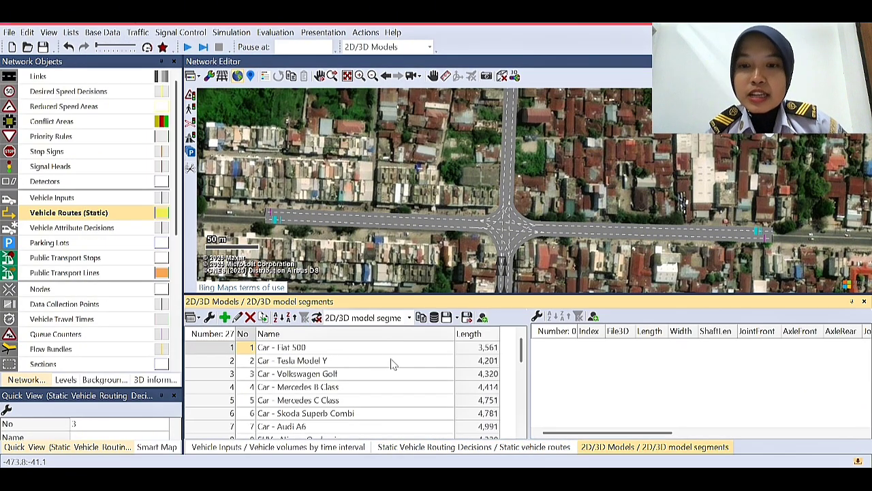
scroll(396, 368, down, 7)
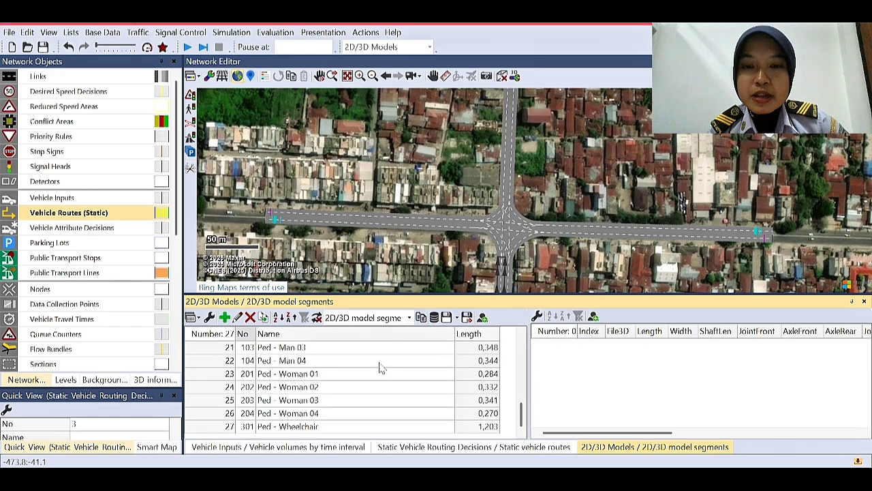
right_click(507, 376)
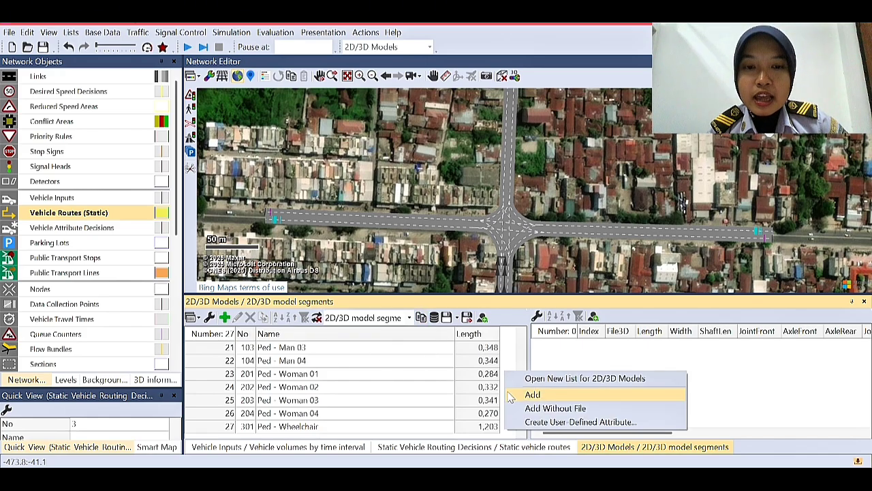
click(545, 394)
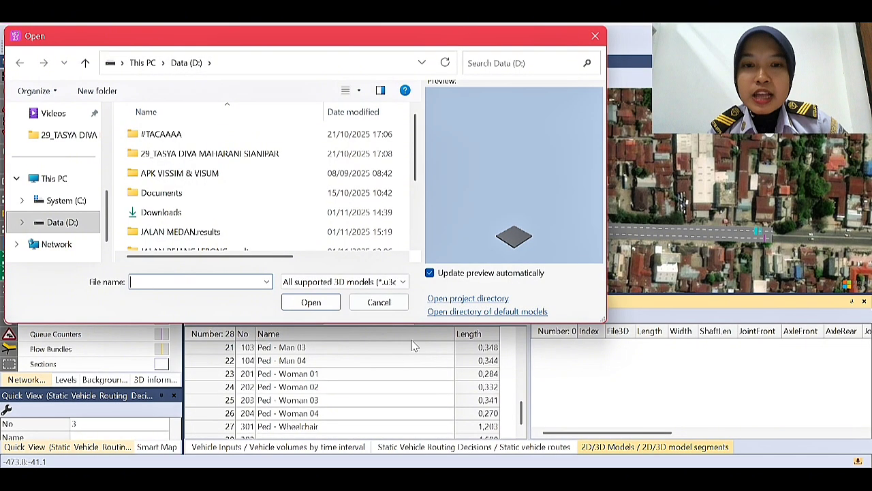
- Browse from the directory of default models to the Road folder inside Vehicles
click(449, 313)
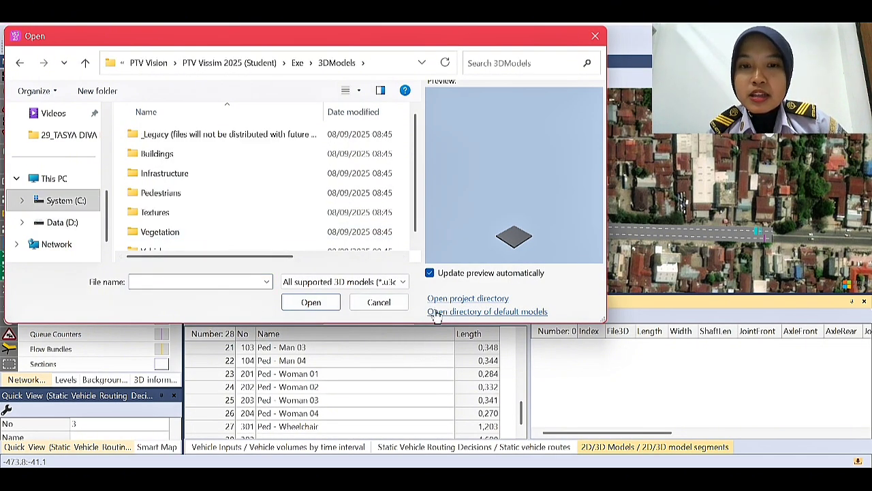
scroll(262, 227, down, 1)
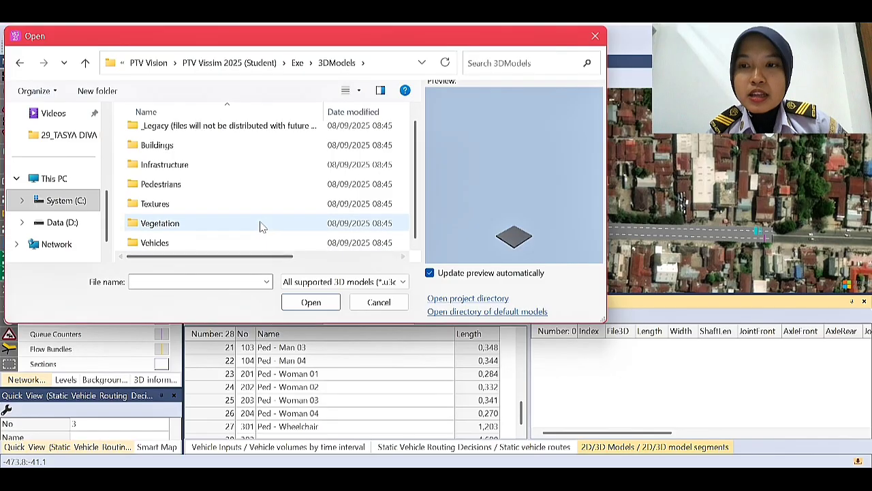
click(436, 315)
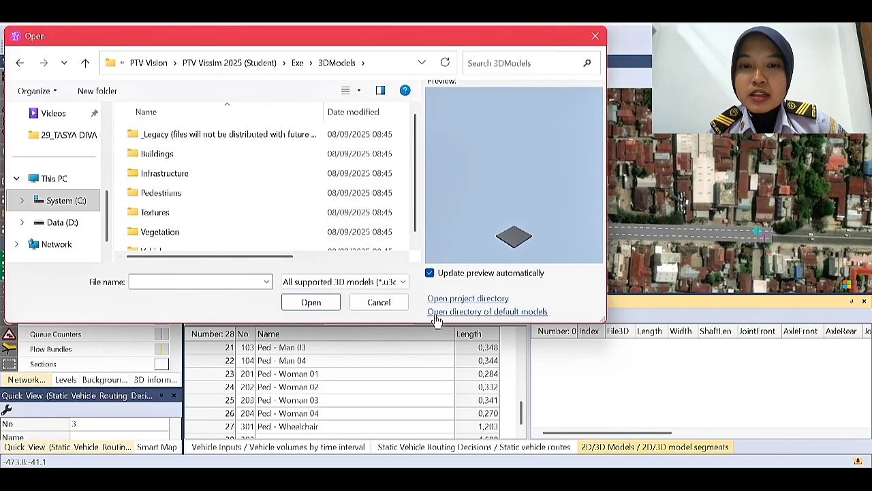
scroll(286, 214, down, 1)
click(213, 248)
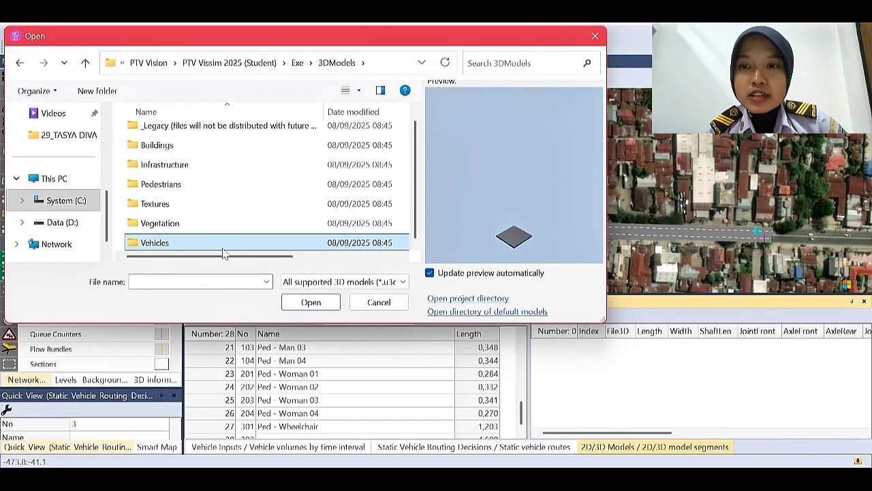
double_click(224, 248)
double_click(208, 154)
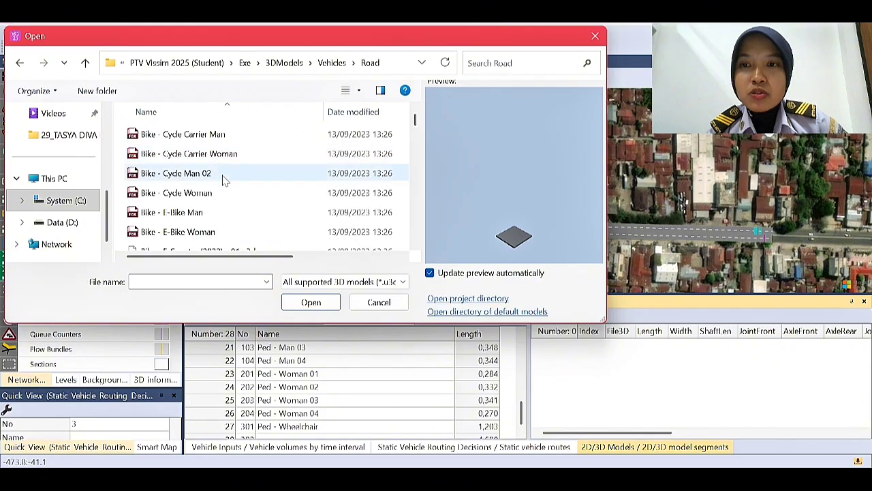
- Preview the bike models and add Bike - Motorbike Yamaha MT 07 (2022).u3dm as a new 2D/3D model with its default attributes
scroll(225, 179, down, 5)
scroll(231, 191, up, 5)
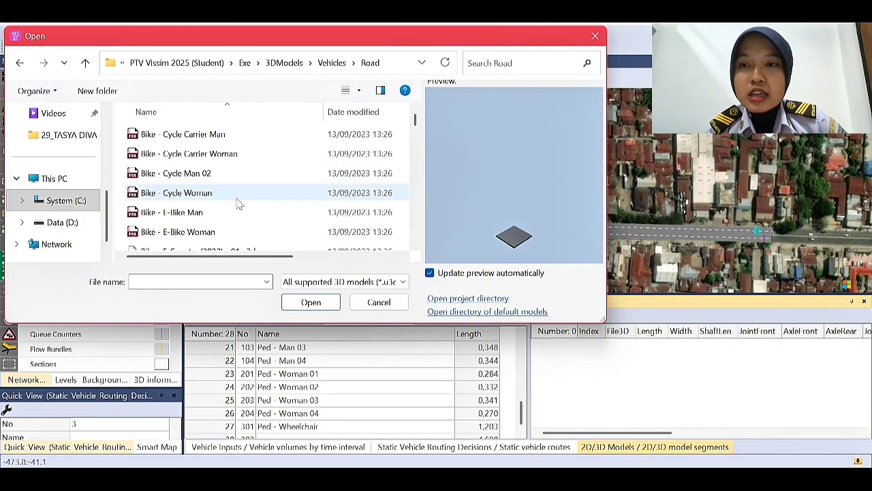
scroll(238, 204, down, 3)
scroll(238, 201, up, 3)
scroll(239, 201, down, 2)
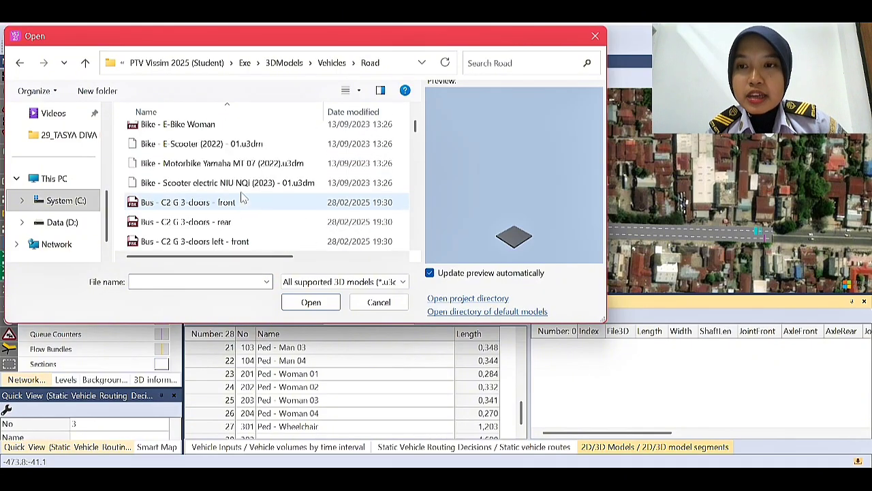
scroll(242, 197, up, 2)
click(242, 194)
click(229, 230)
scroll(237, 218, down, 2)
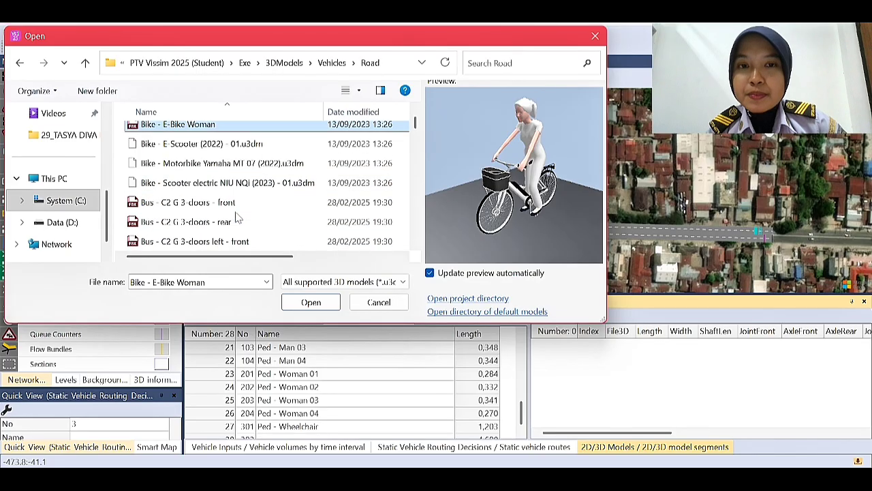
click(231, 181)
click(238, 169)
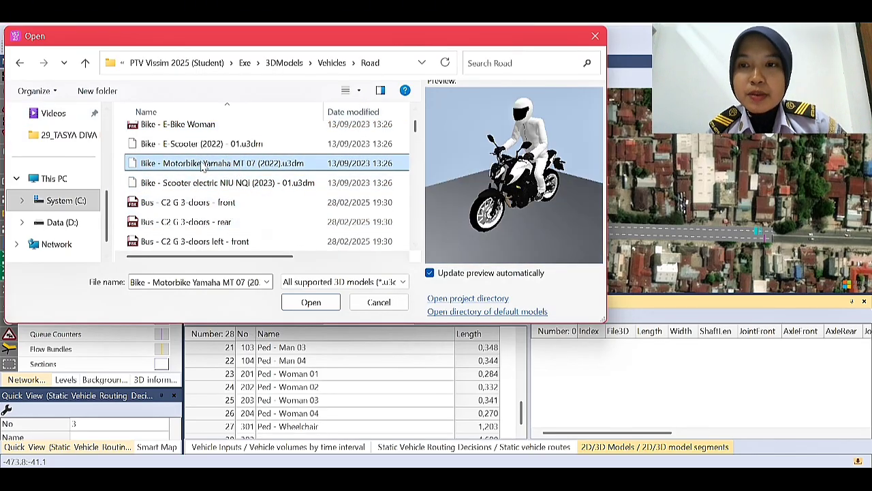
click(306, 304)
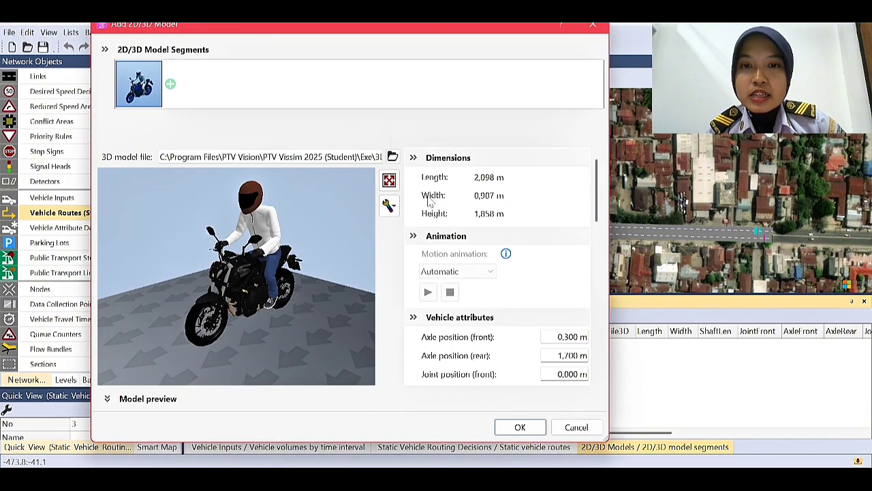
click(515, 427)
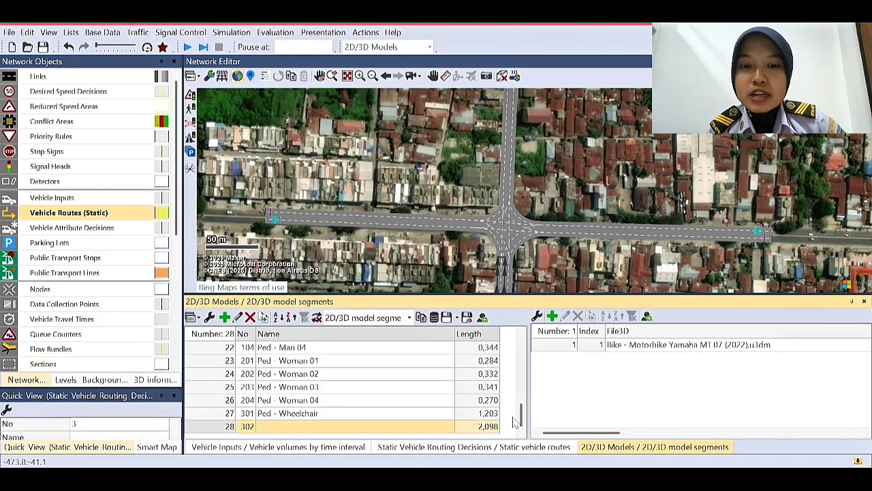
- Name the newly added motorbike 2D/3D model Sepeda Motor
click(317, 413)
click(312, 427)
click(312, 427)
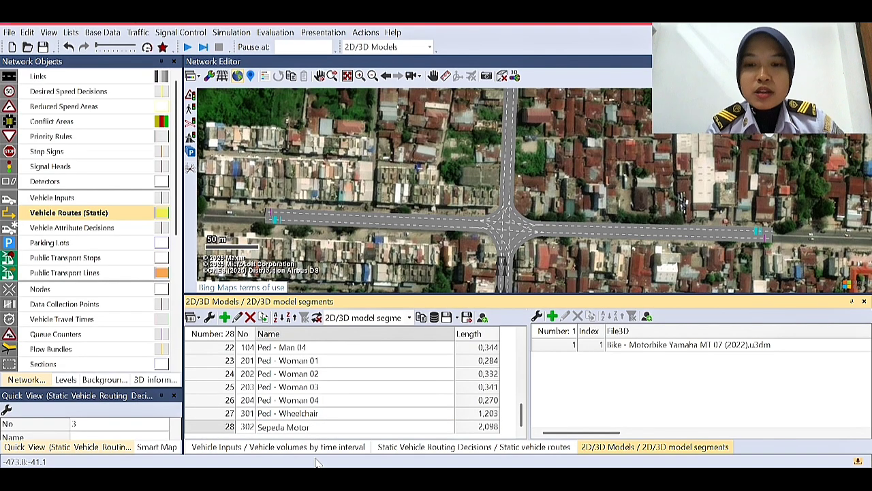
mouse_move(521, 416)
mouse_down()
mouse_move(521, 385)
mouse_move(521, 417)
mouse_up()
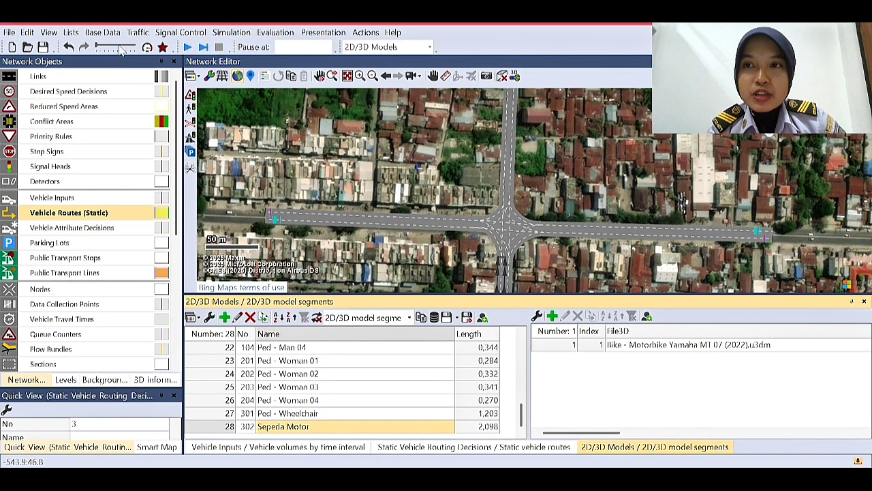
- Add a new entry to the 2D/3D model distributions base data and name it Sepeda Motor
click(102, 32)
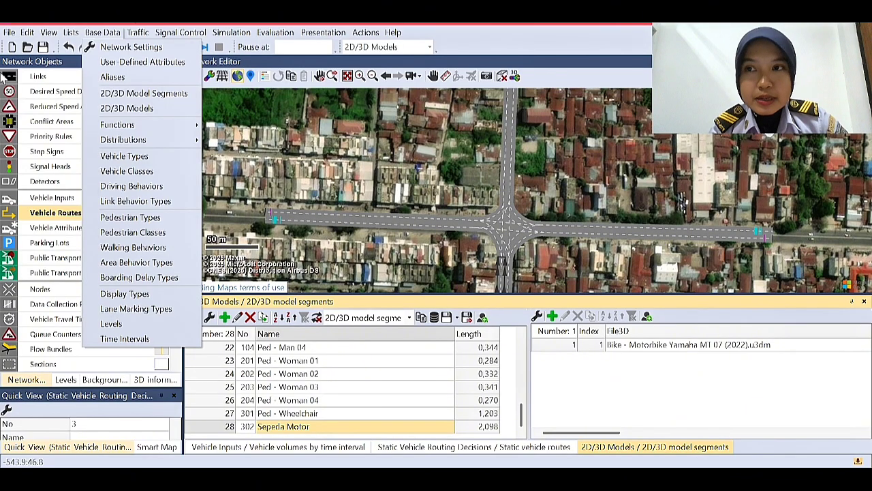
mouse_move(140, 140)
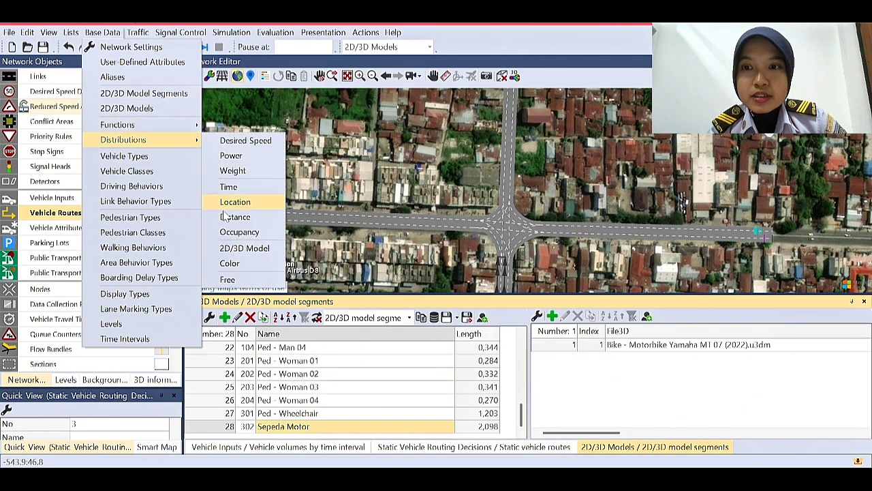
click(240, 248)
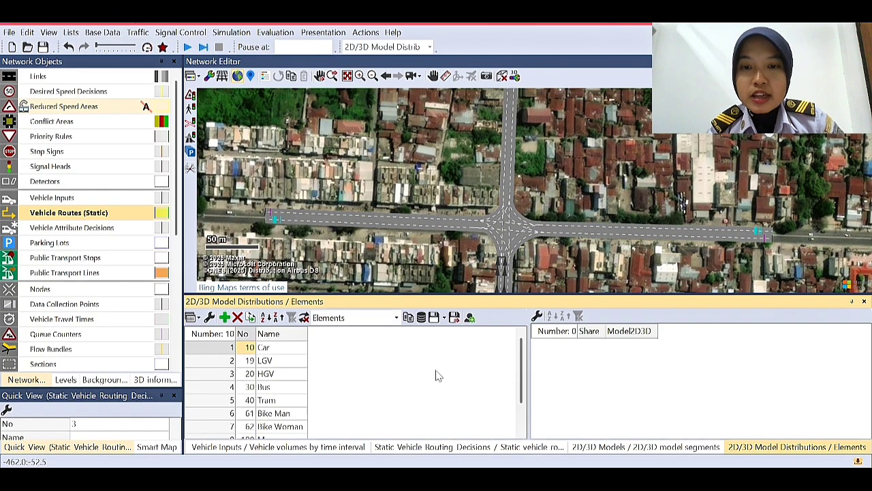
scroll(439, 374, down, 1)
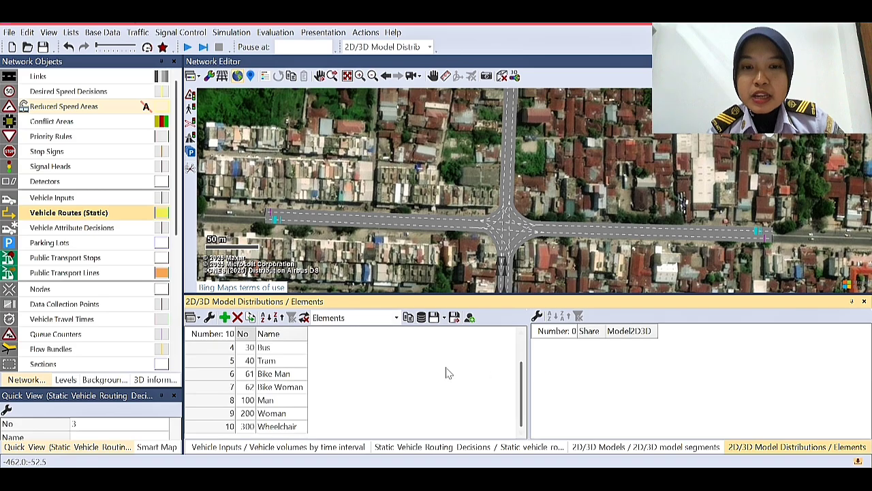
right_click(399, 387)
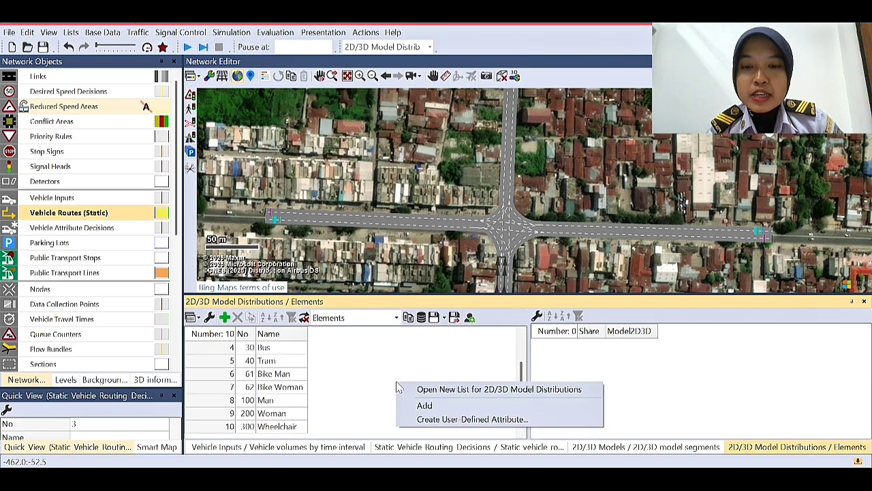
click(423, 407)
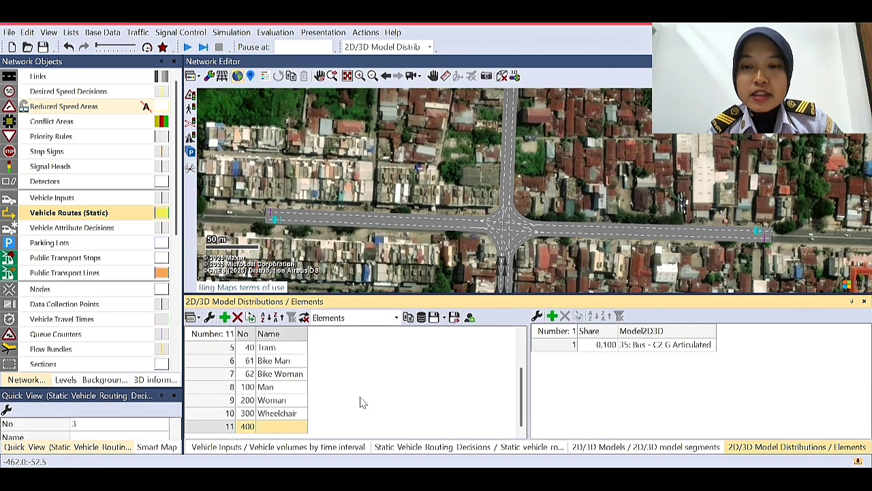
click(262, 427)
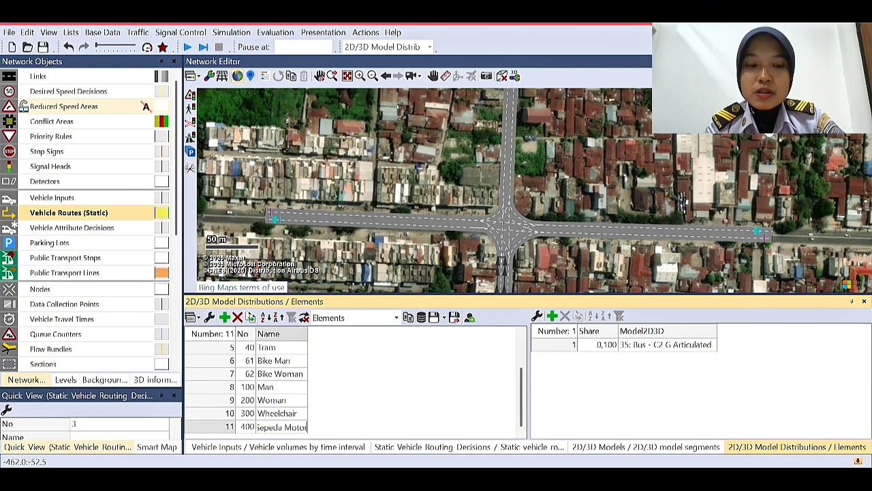
- Confirm the distribution's name and set its single element to the model 302: Sepeda Motor
key(Return)
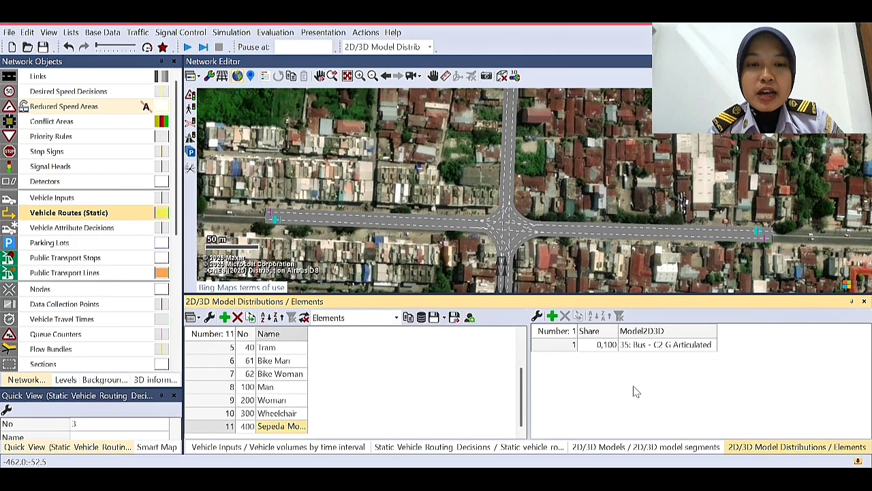
click(644, 344)
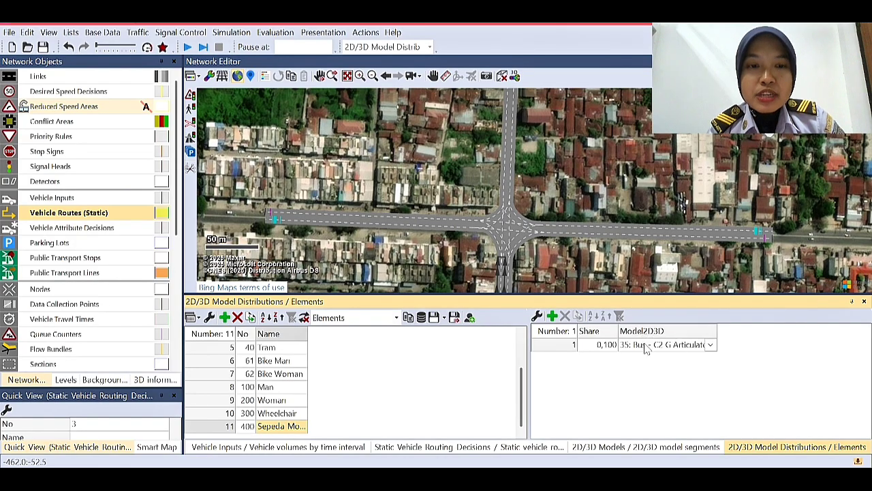
click(710, 345)
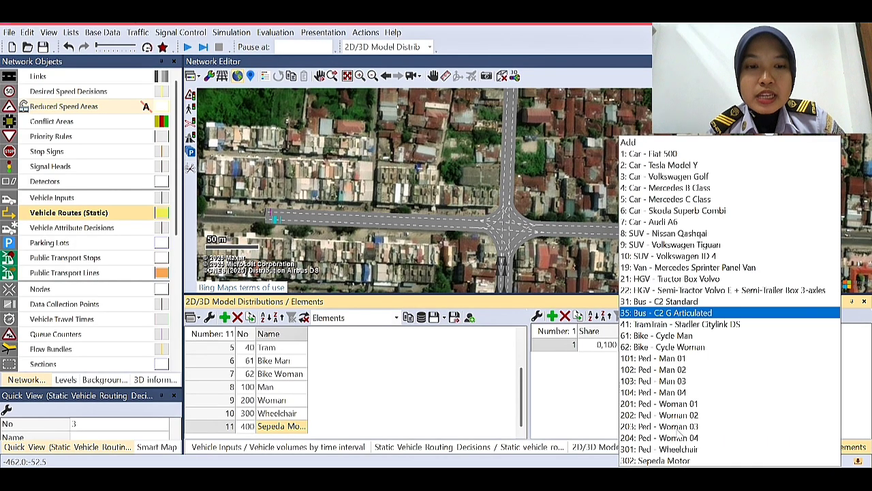
click(679, 458)
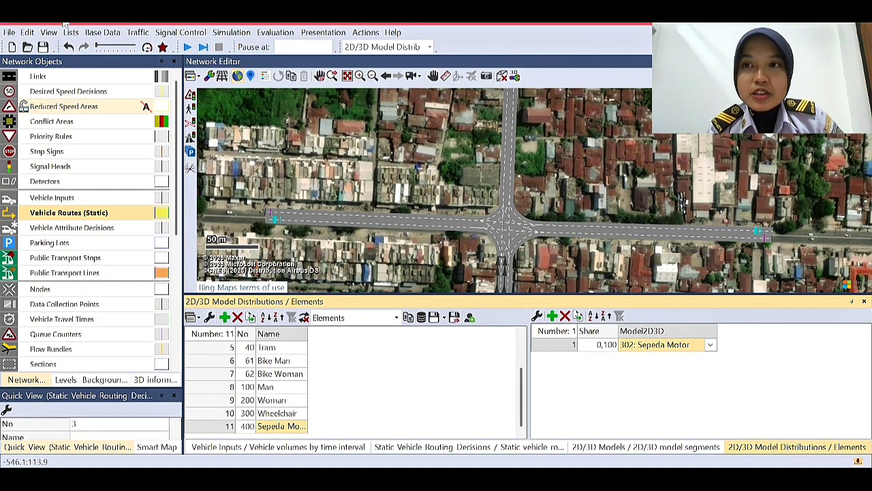
- Add a new vehicle type to the base data with category Bike and vehicle model 400: Sepeda Motor
click(101, 33)
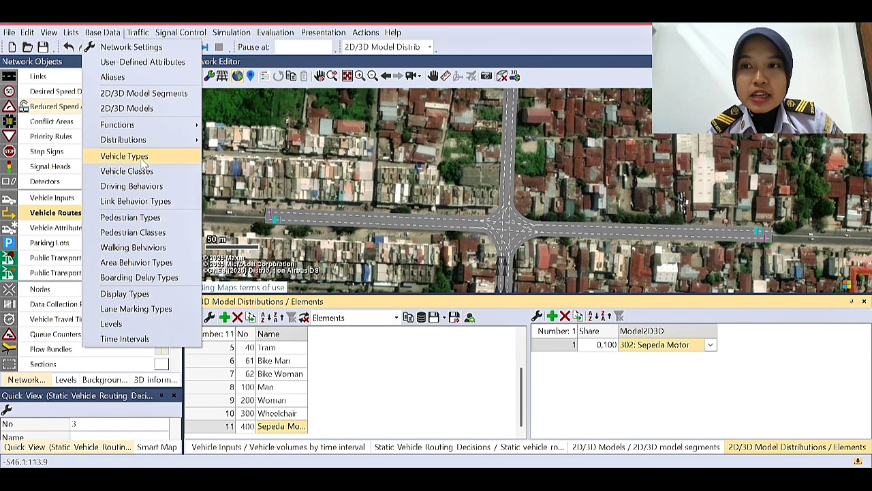
mouse_move(148, 129)
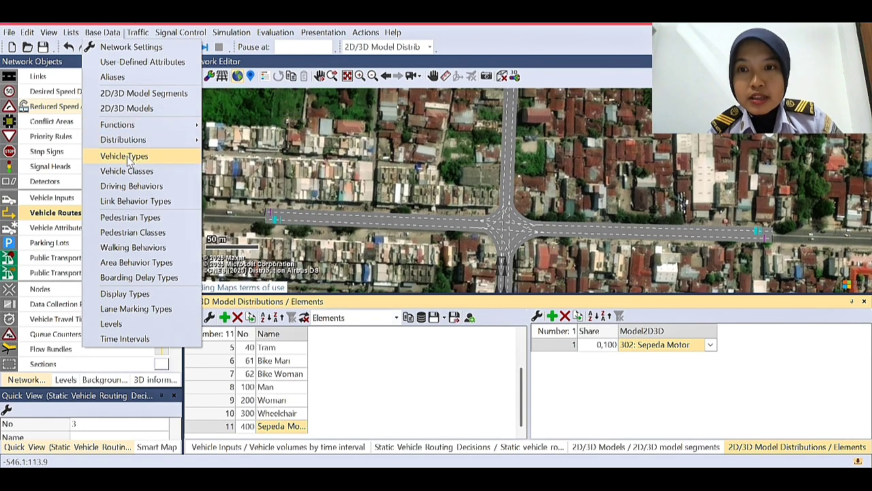
click(126, 156)
scroll(633, 406, down, 1)
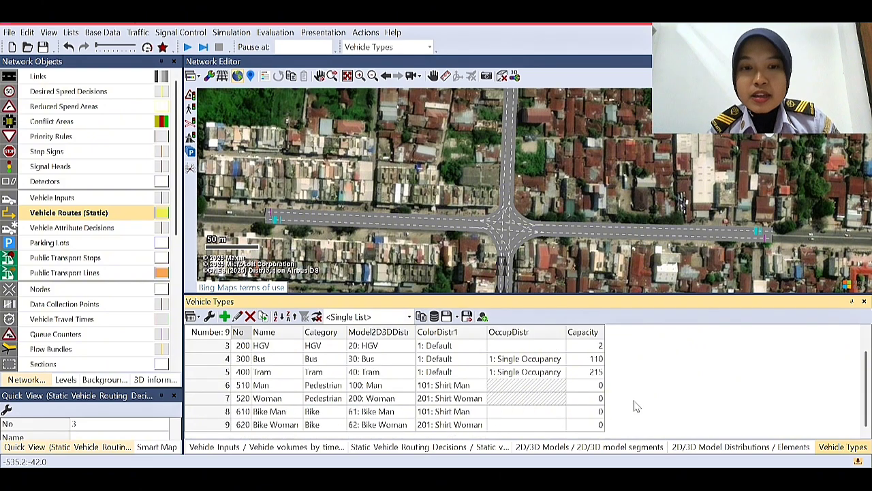
right_click(648, 394)
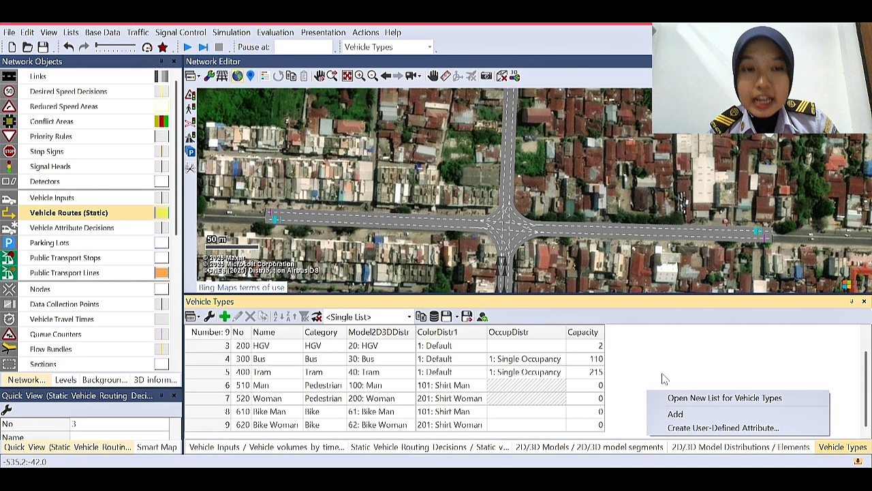
click(674, 415)
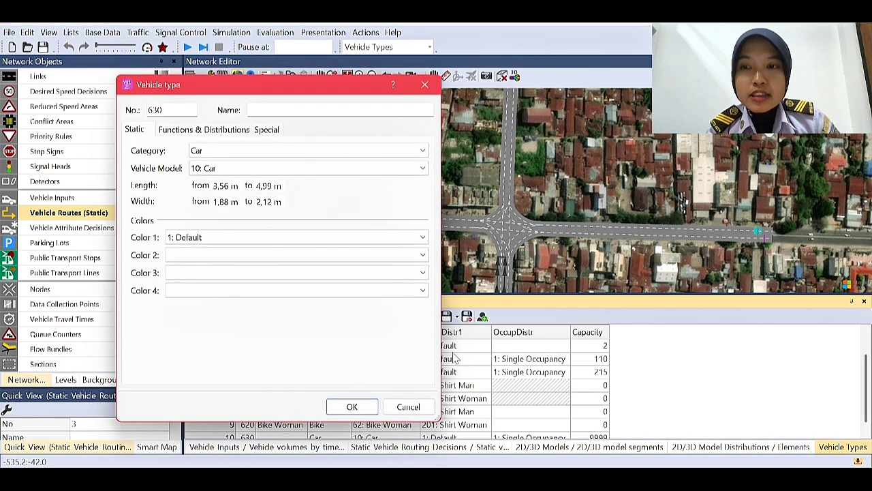
click(354, 150)
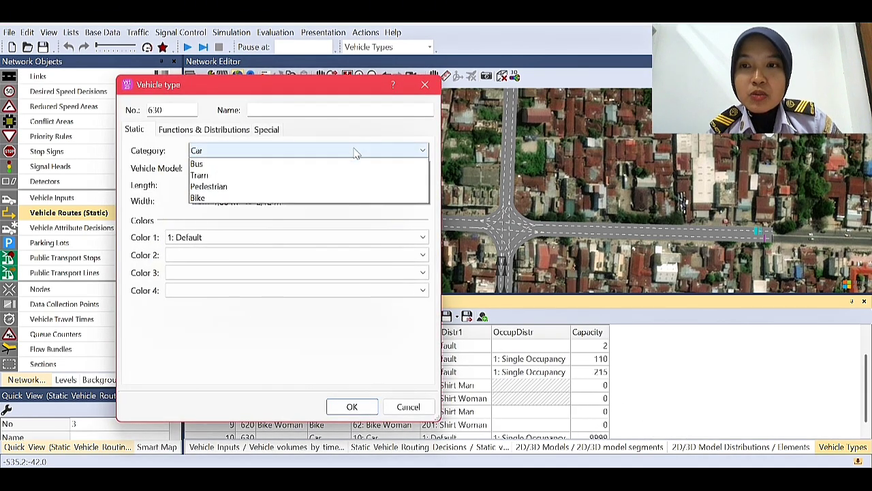
click(293, 222)
click(319, 169)
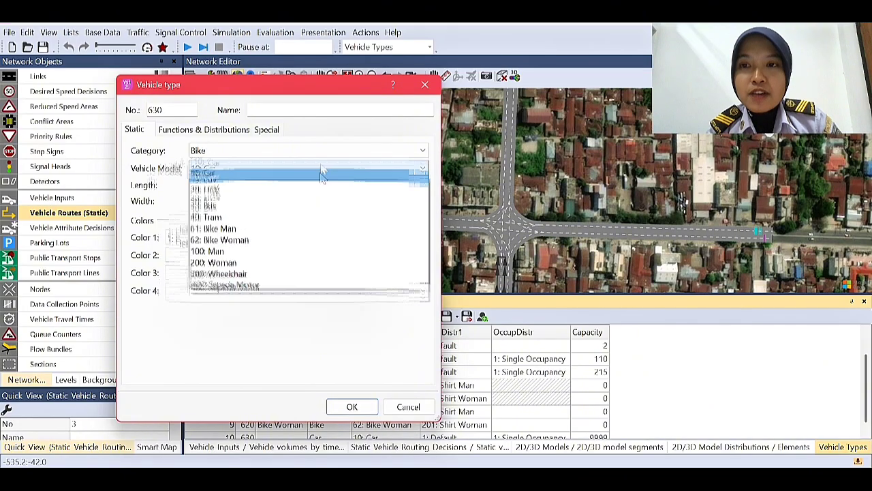
click(282, 296)
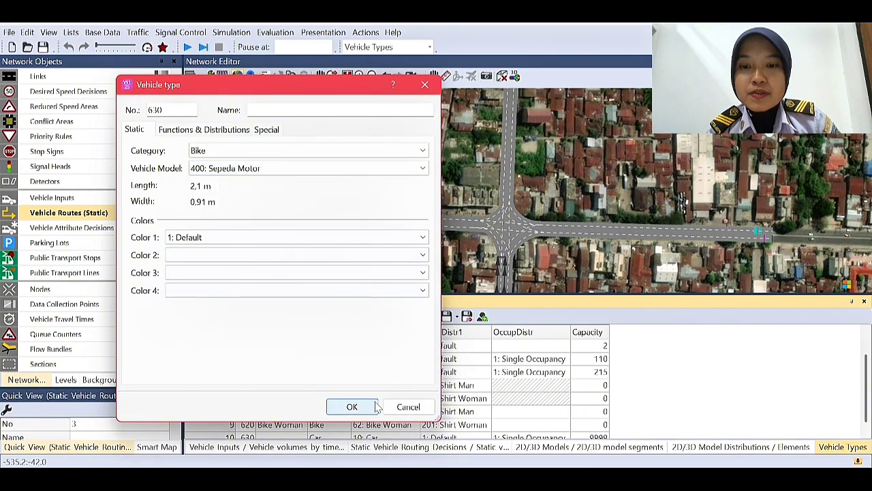
click(352, 407)
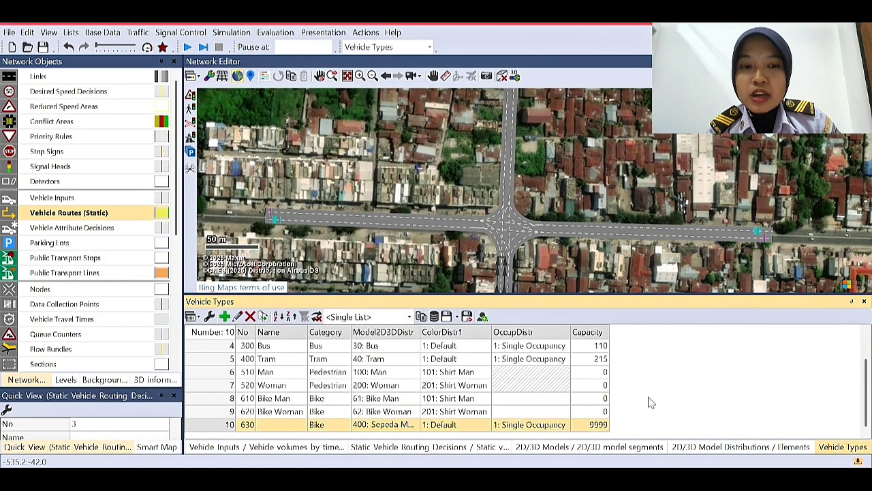
- Name the new vehicle type 630 Sepeda Motor
click(283, 425)
click(283, 428)
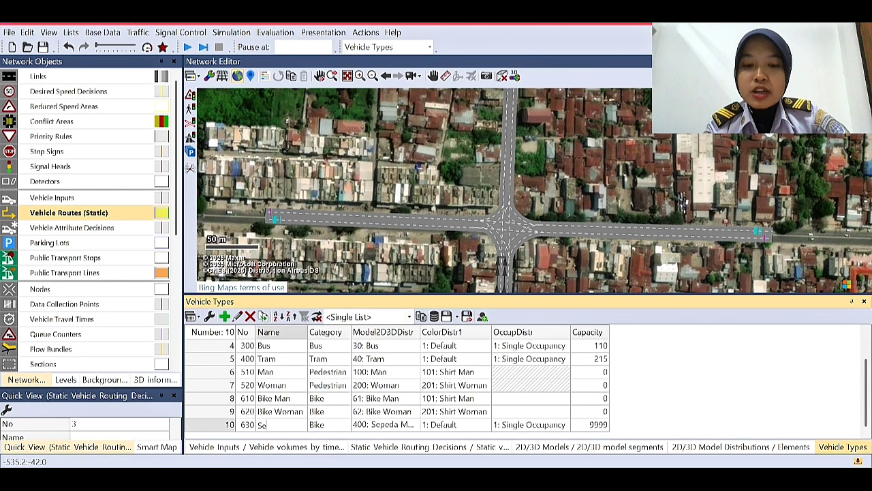
text(Sepeda MO)
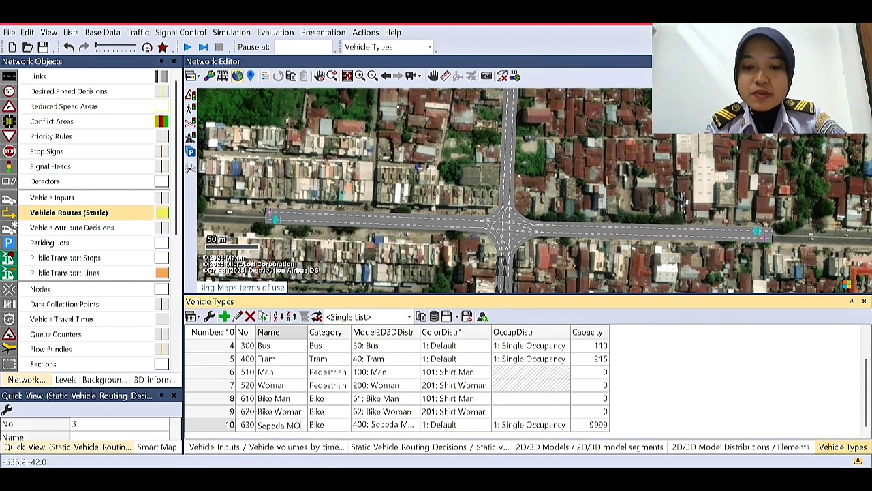
text(T)
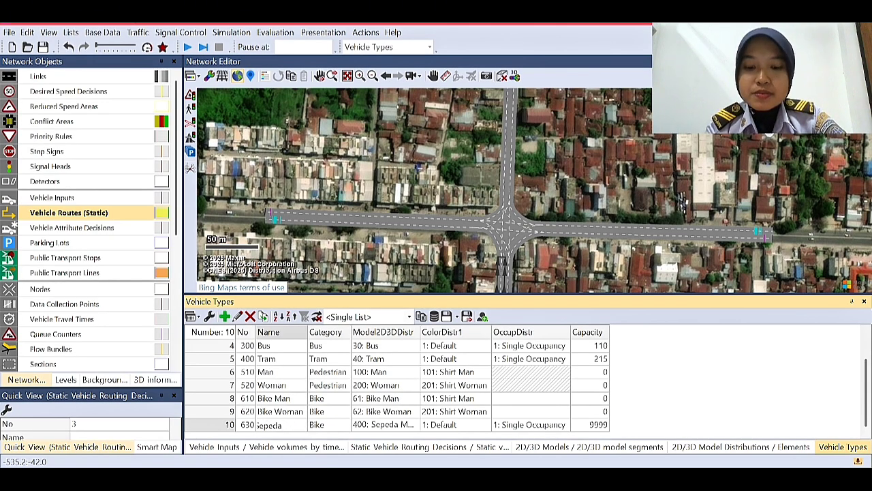
text(tor)
key(Return)
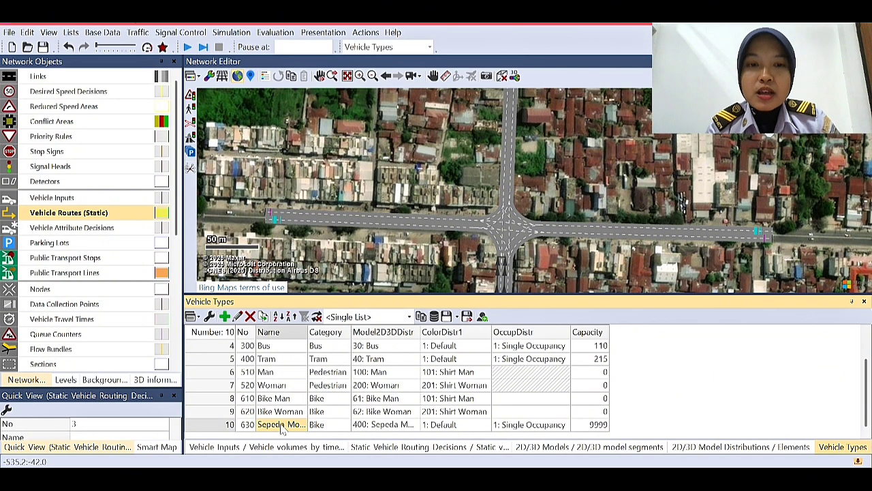
- Set the capacity of the Sepeda Motor vehicle type to 2
click(600, 424)
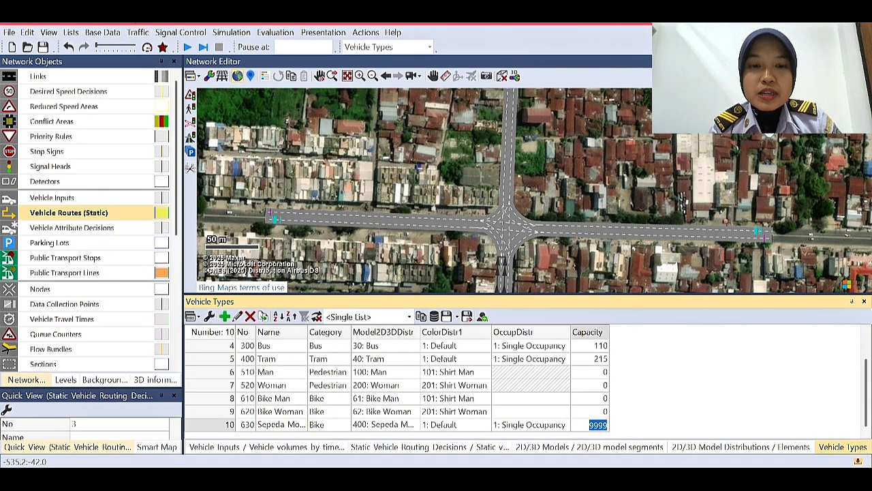
click(598, 424)
key(BackSpace)
key(BackSpace)
key(BackSpace)
key(BackSpace)
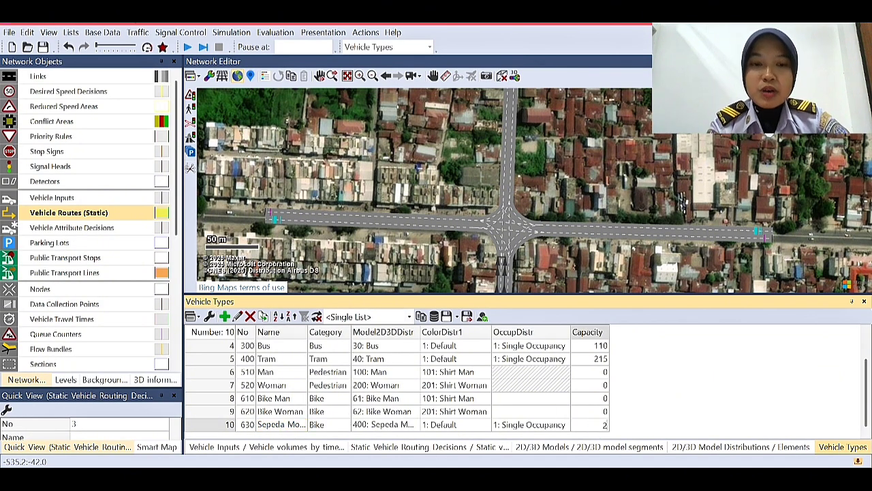
text(2)
key(Return)
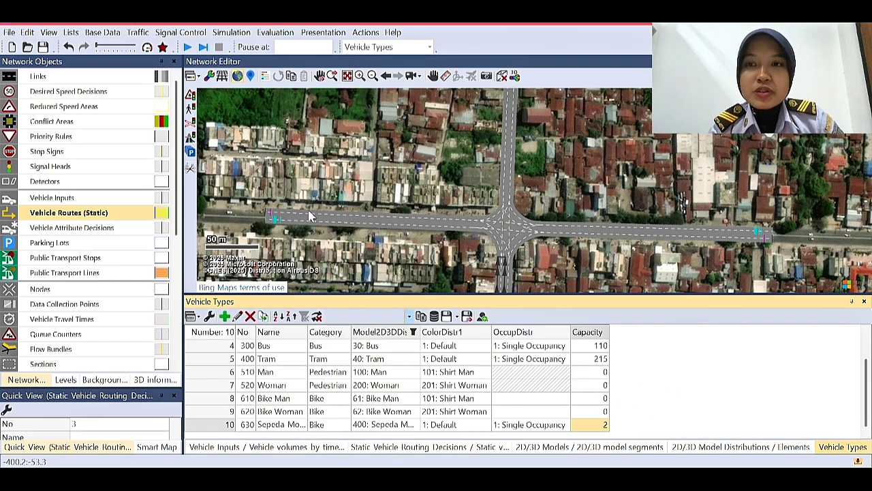
- Add a new vehicle class to the base data and name it Sepeda Motor
click(102, 32)
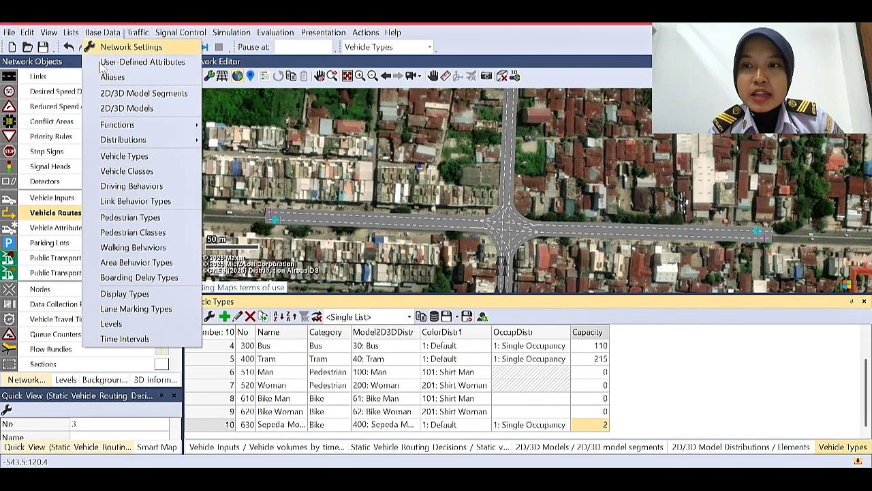
click(139, 171)
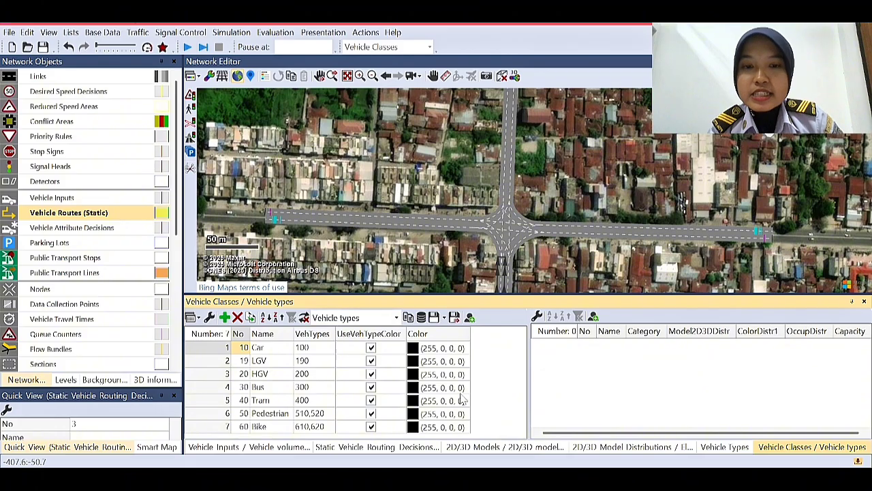
right_click(497, 383)
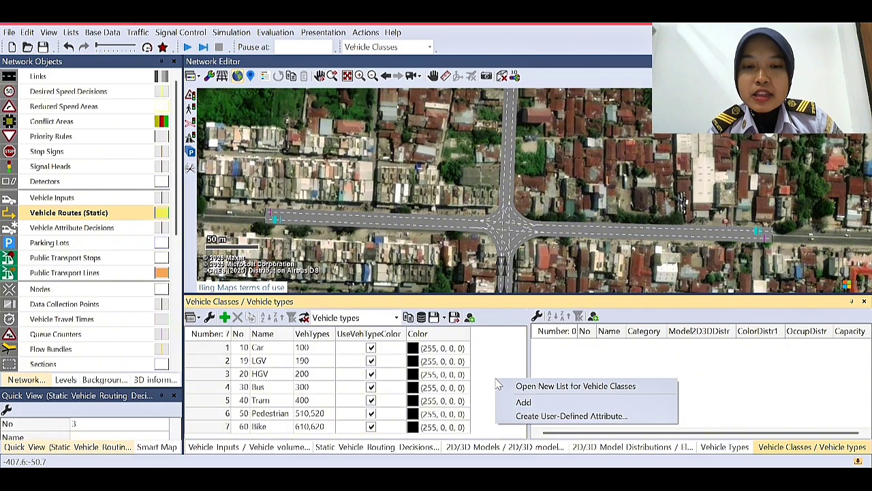
click(524, 404)
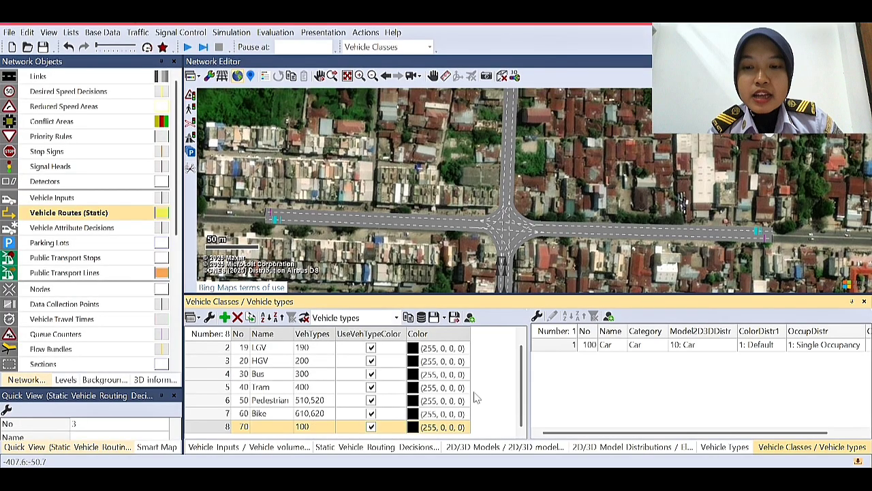
click(263, 426)
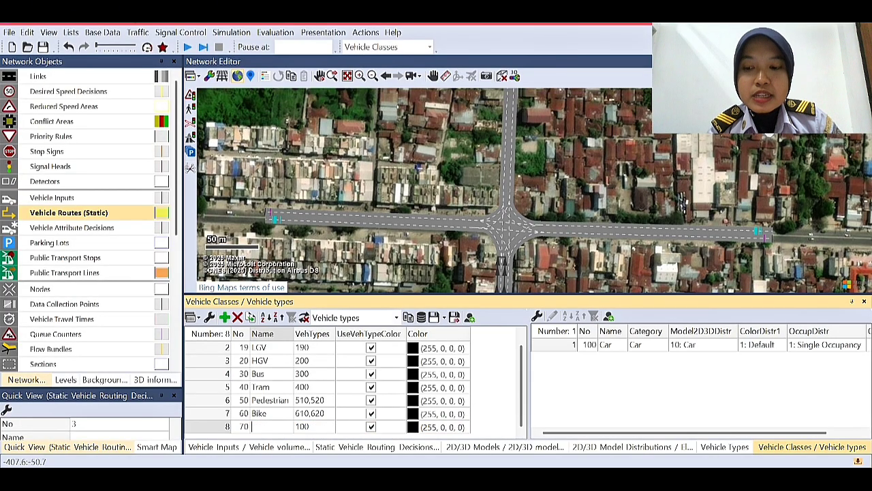
text(Sepeda M)
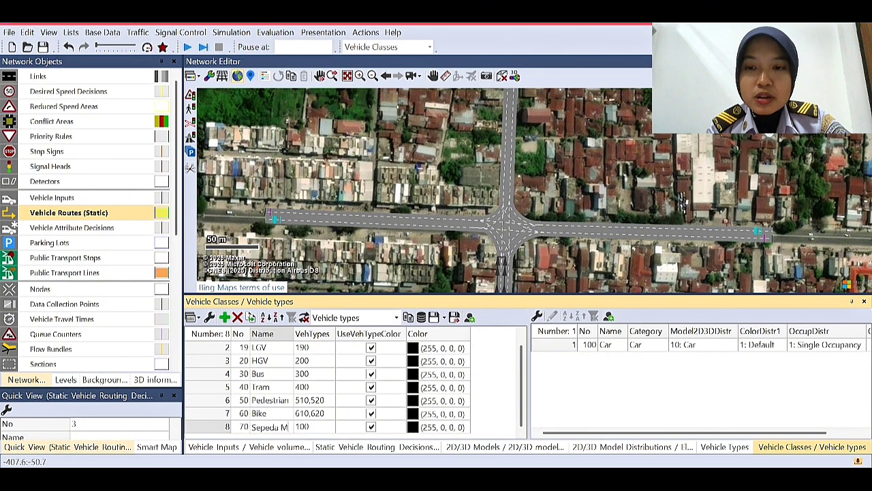
text(C)
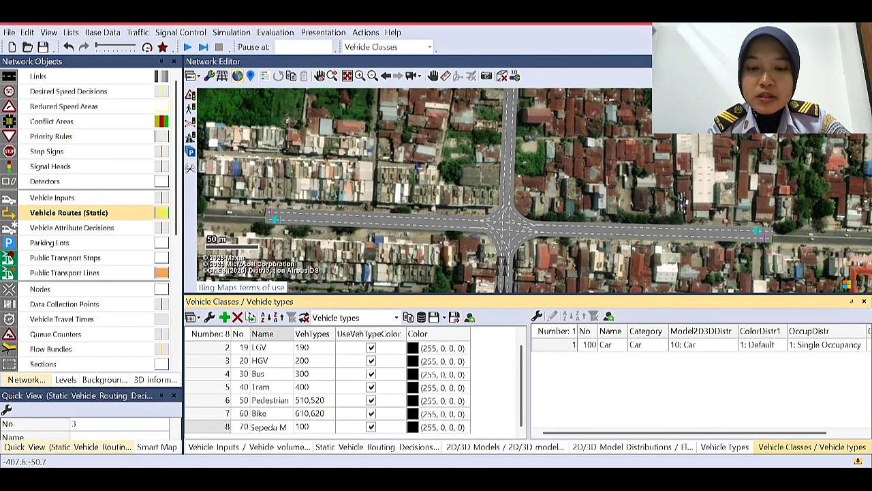
text(otor)
key(Return)
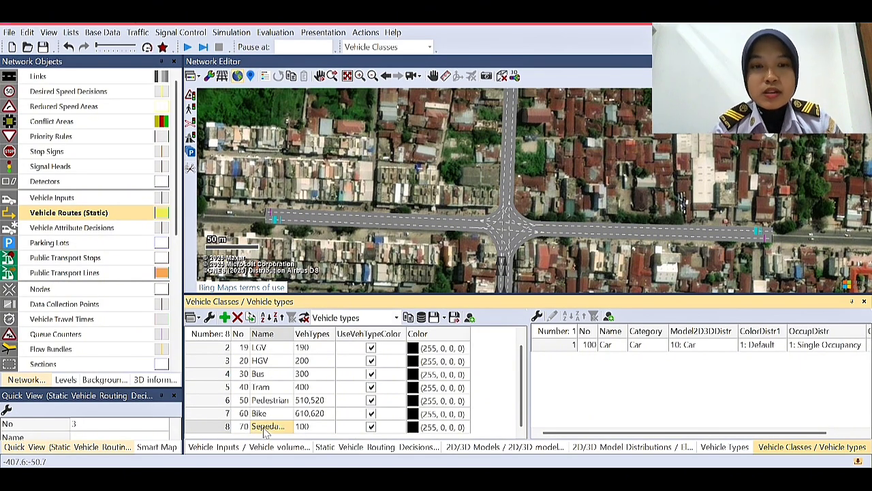
- Give vehicle type 100 in the Sepeda Motor class the category Bike, model distribution 400: Sepeda Motor and capacity 2
drag(618, 433, 582, 433)
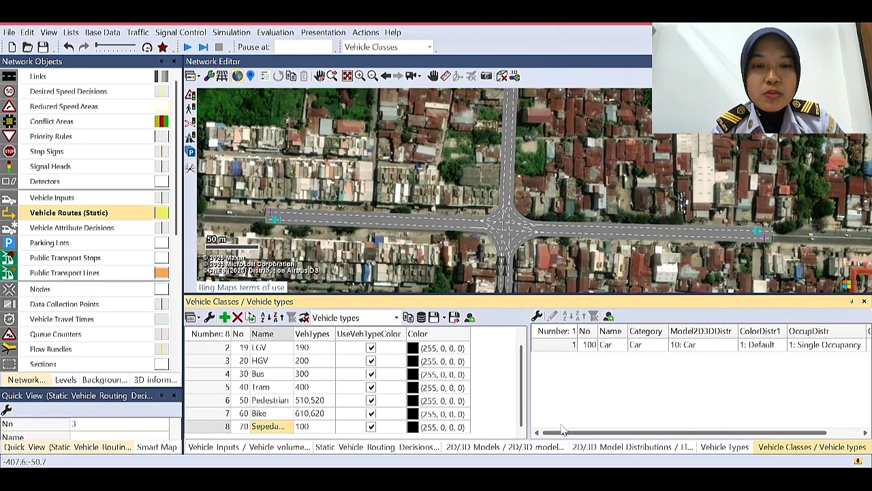
click(662, 346)
click(639, 403)
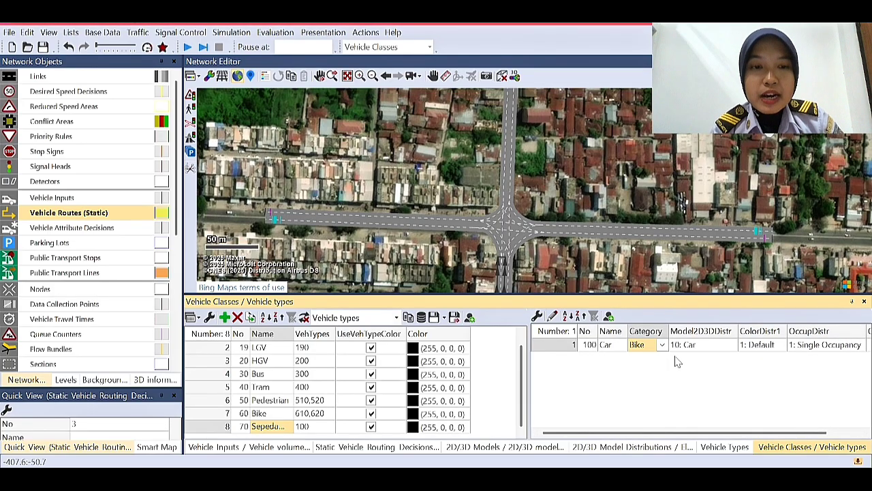
click(728, 347)
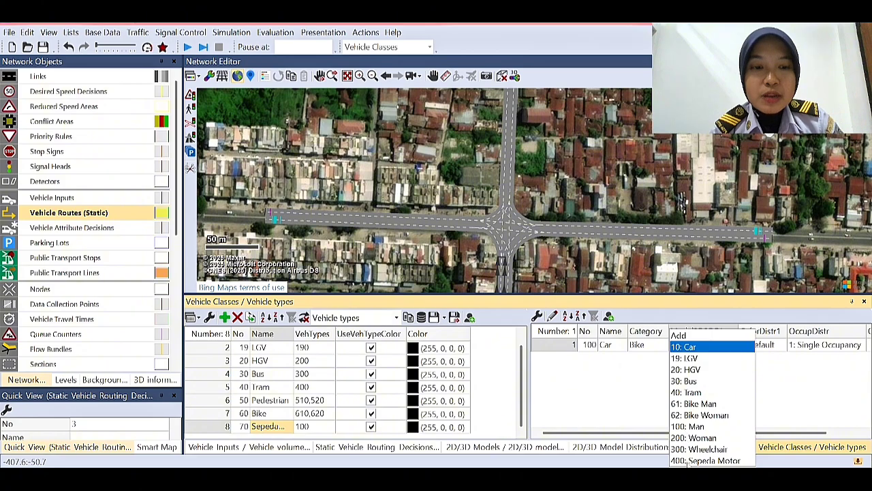
click(690, 460)
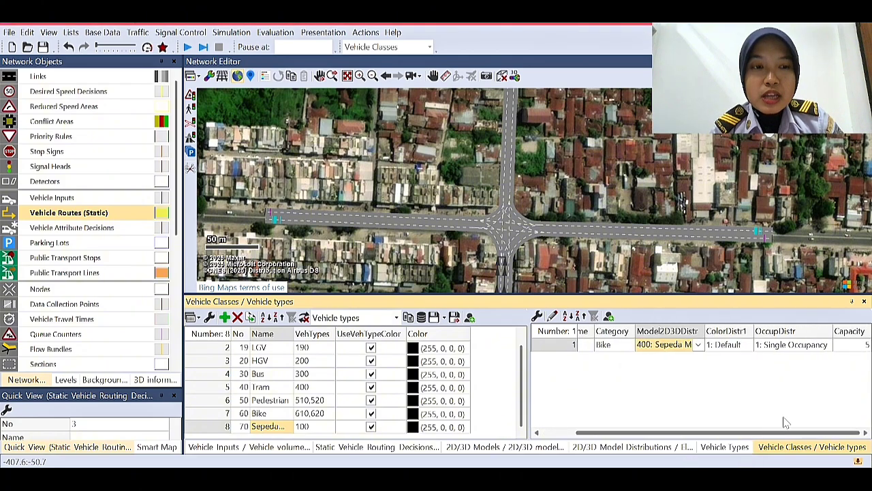
double_click(866, 347)
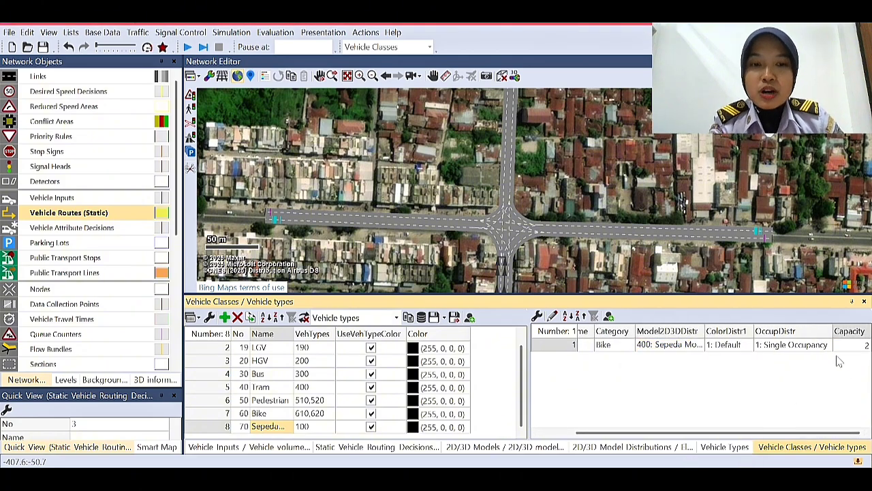
- Rename vehicle type 100 in the Sepeda Motor class from the base data as Sepeda Motor
drag(685, 433, 651, 434)
click(616, 348)
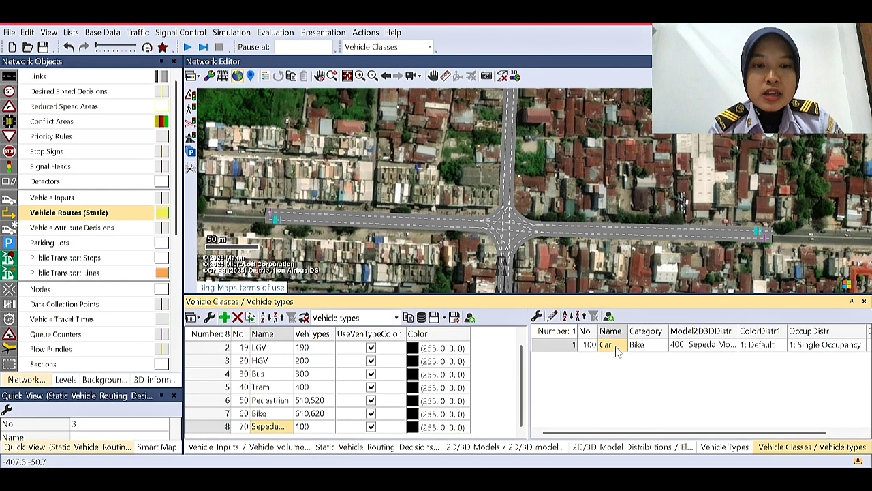
double_click(617, 346)
key(BackSpace)
text(Sepe)
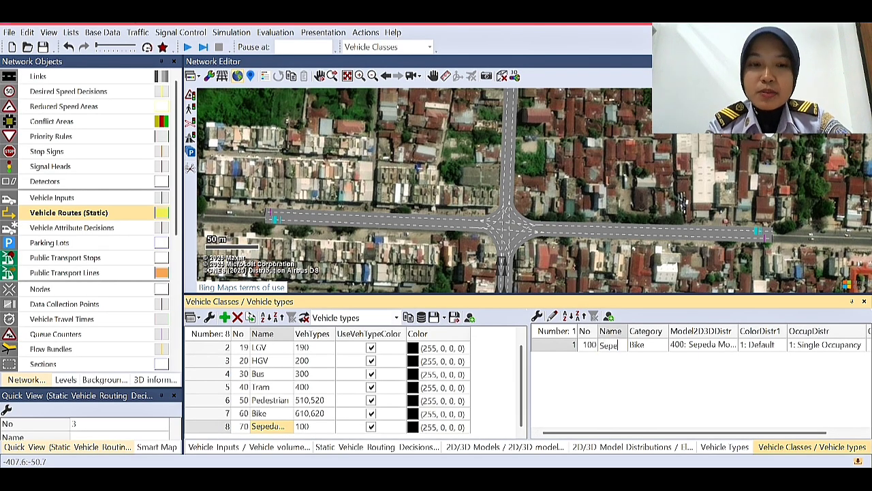
text(da MOT)
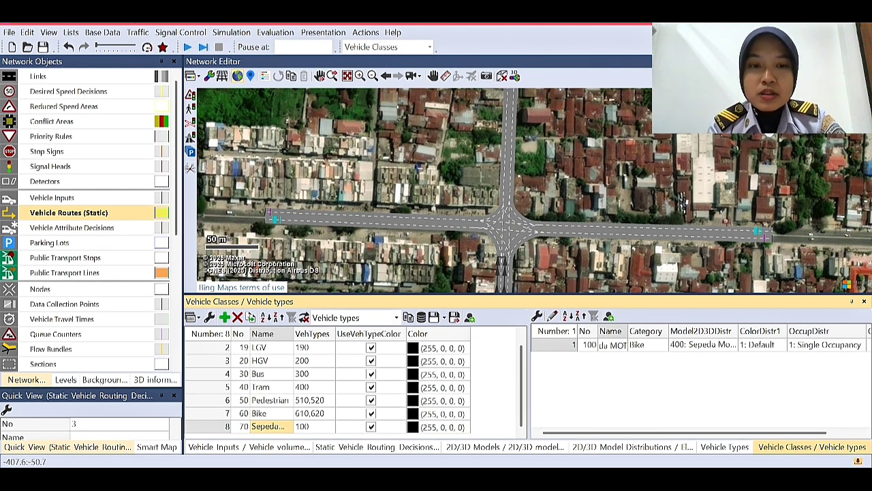
key(BackSpace)
key(BackSpace)
text(otor)
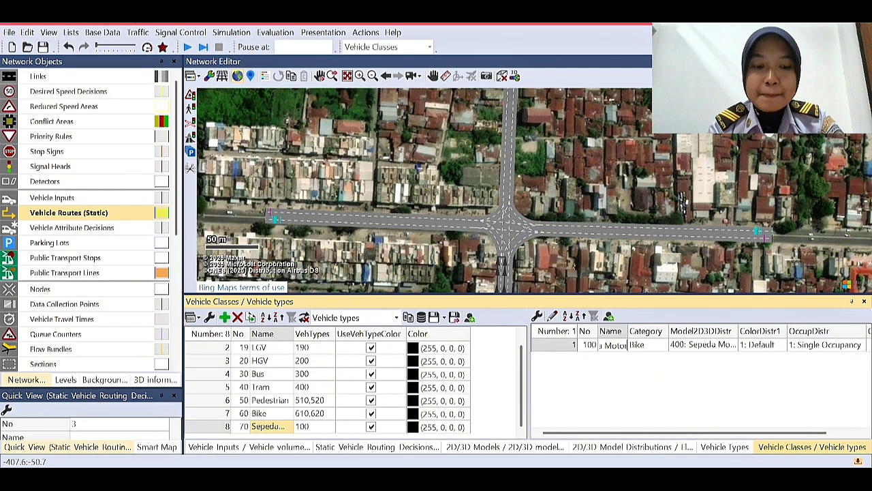
key(Return)
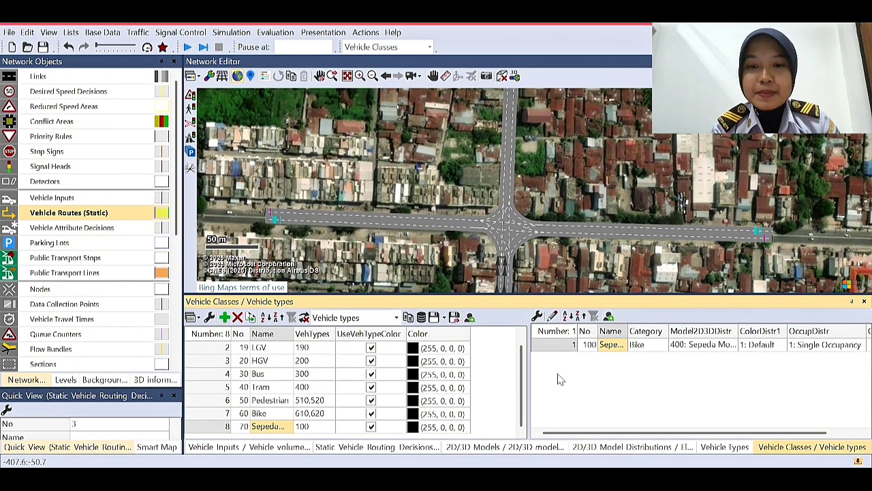
click(239, 147)
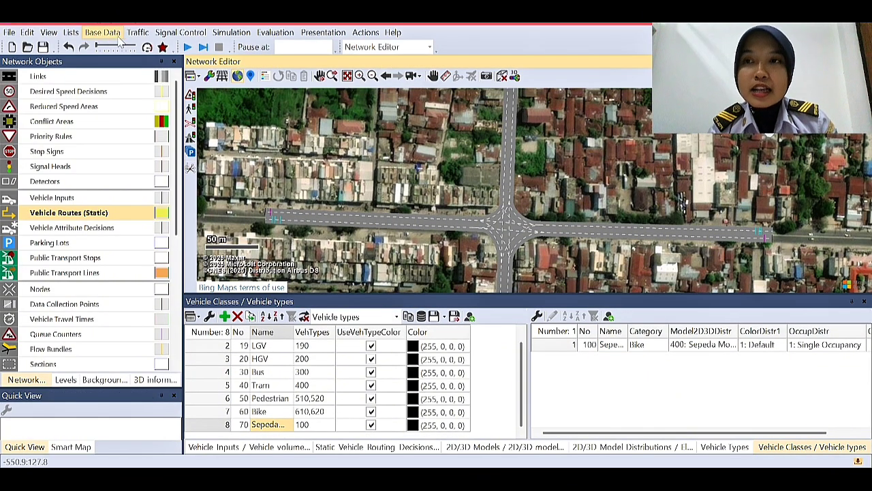
- Add a third vehicle composition and name it Vissimm
click(142, 36)
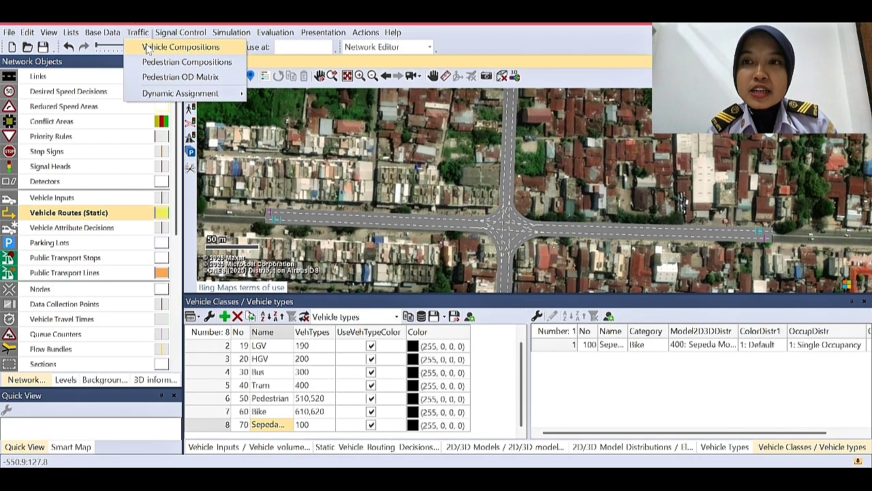
click(147, 48)
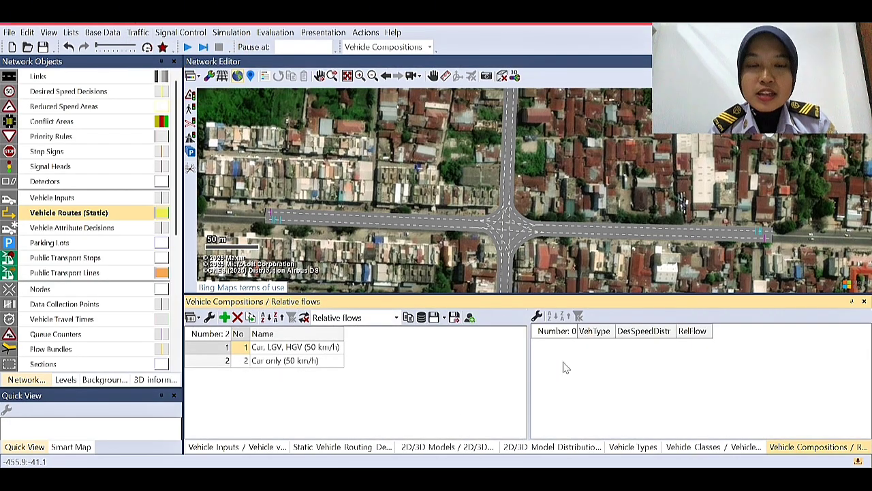
right_click(373, 385)
click(392, 403)
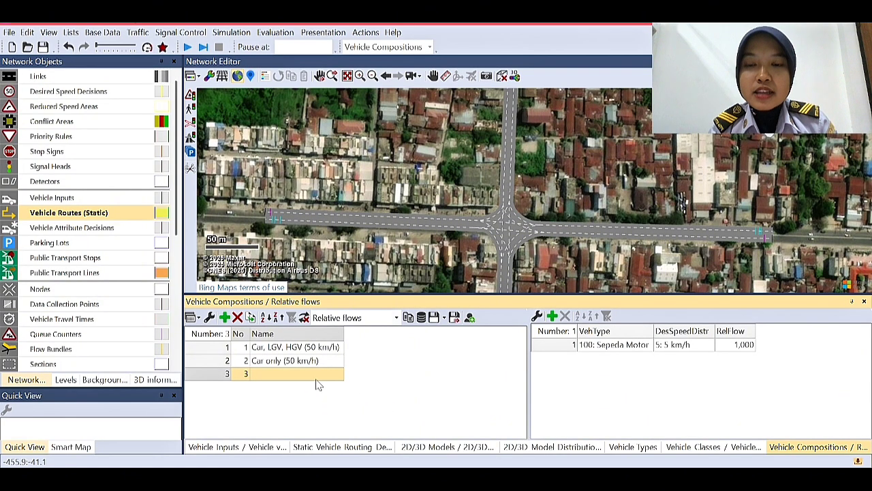
click(292, 375)
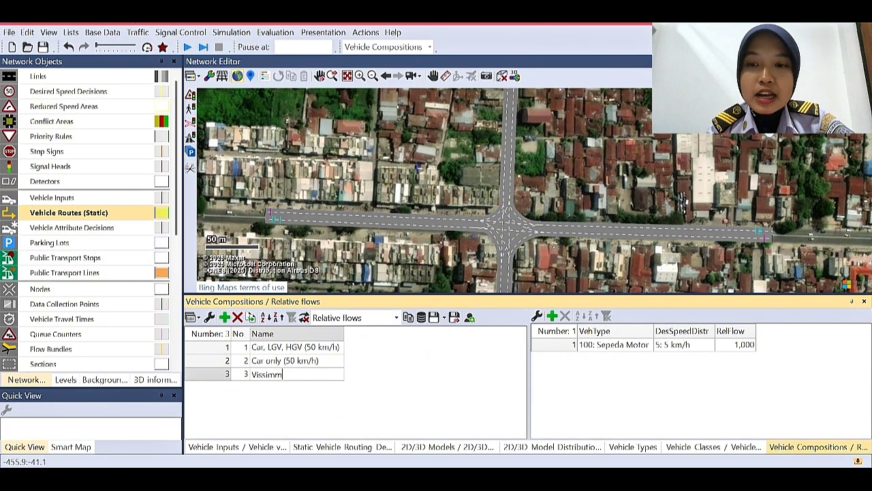
click(422, 377)
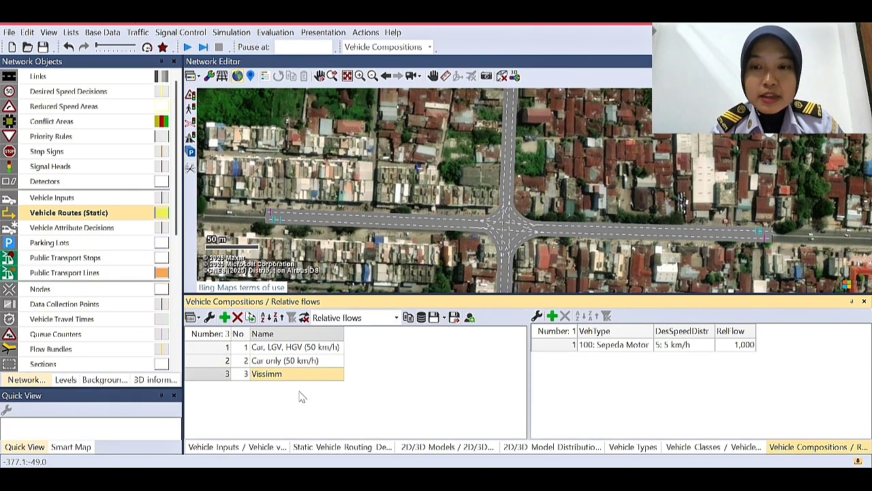
- Add four more relative flows to the Vissimm composition, for LGV, HGV, Bus and Tram
right_click(617, 387)
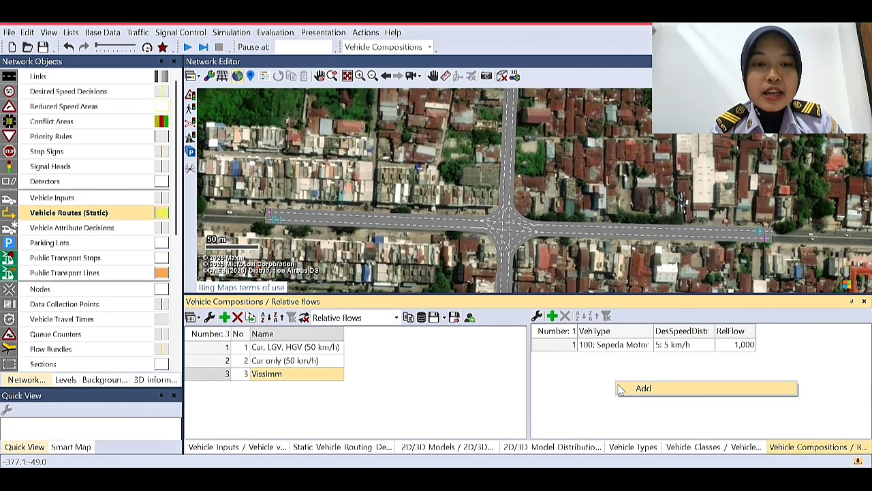
click(621, 388)
right_click(620, 394)
click(641, 395)
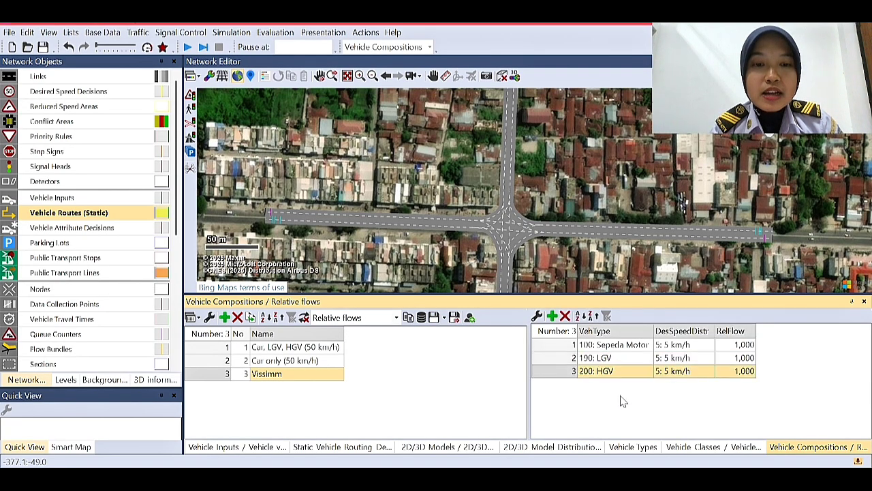
right_click(621, 401)
click(623, 404)
right_click(620, 409)
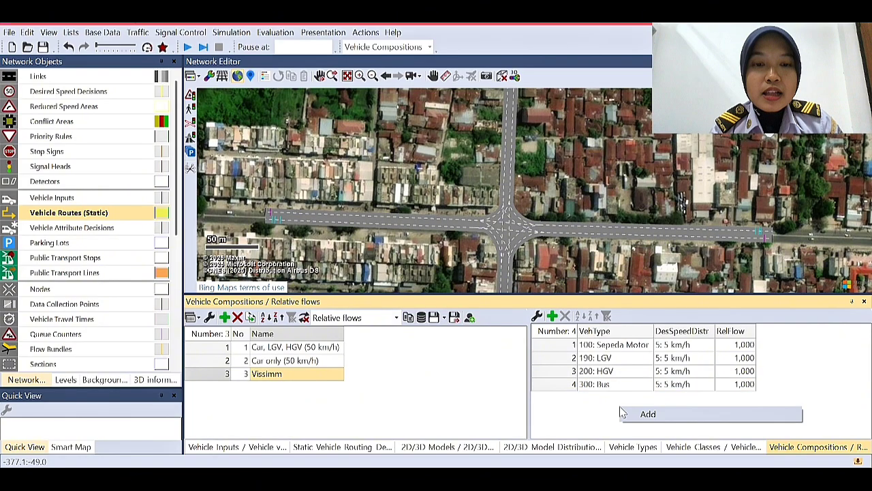
click(624, 413)
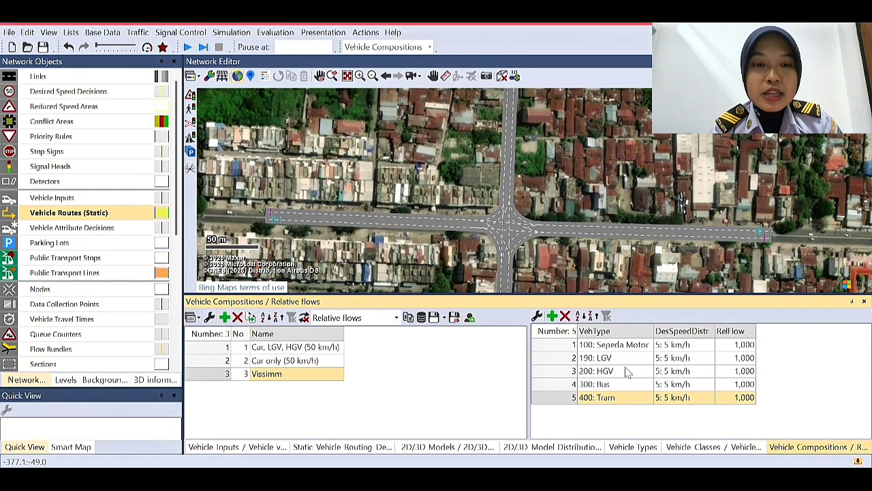
- Change the vehicle type of the Tram relative flow to 630: Sepeda Motor
click(648, 346)
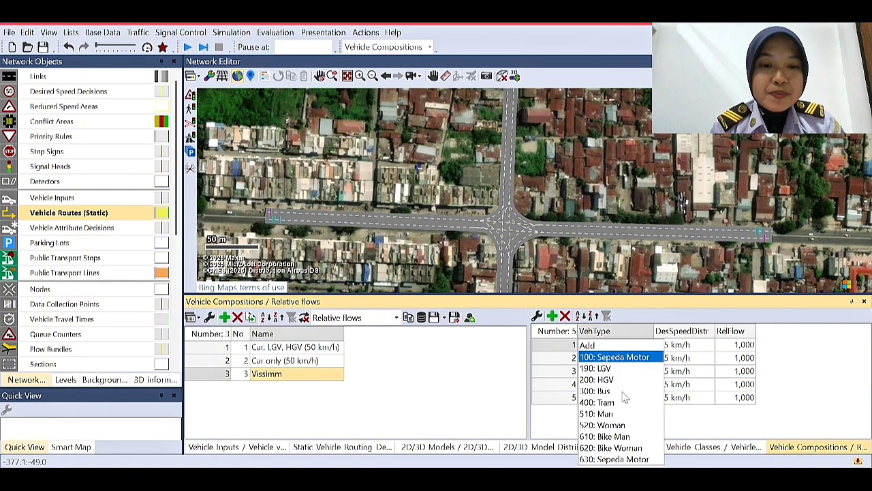
click(723, 426)
click(646, 401)
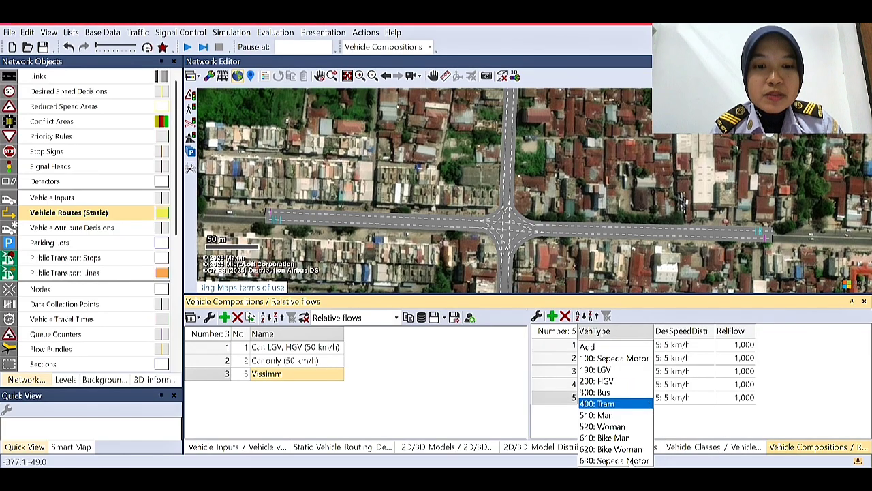
click(631, 460)
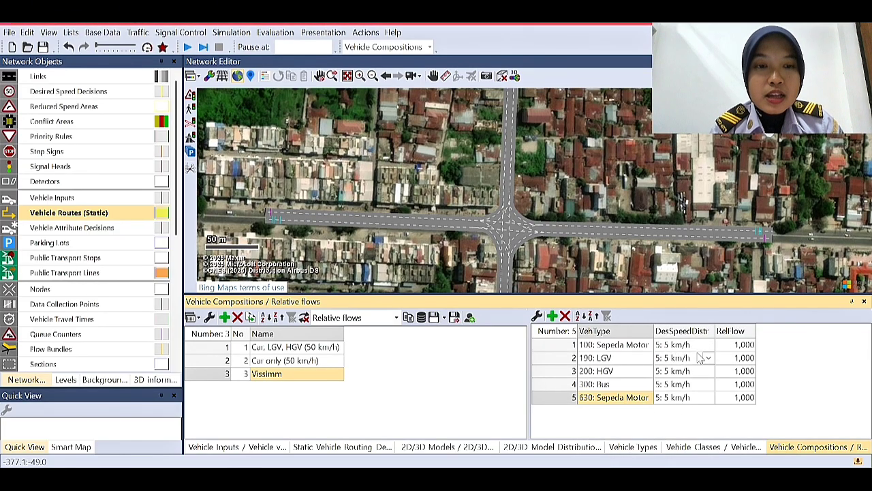
- Set the desired speed distribution to 50 km/h for 630: Sepeda Motor and 40 km/h for Bus
click(698, 399)
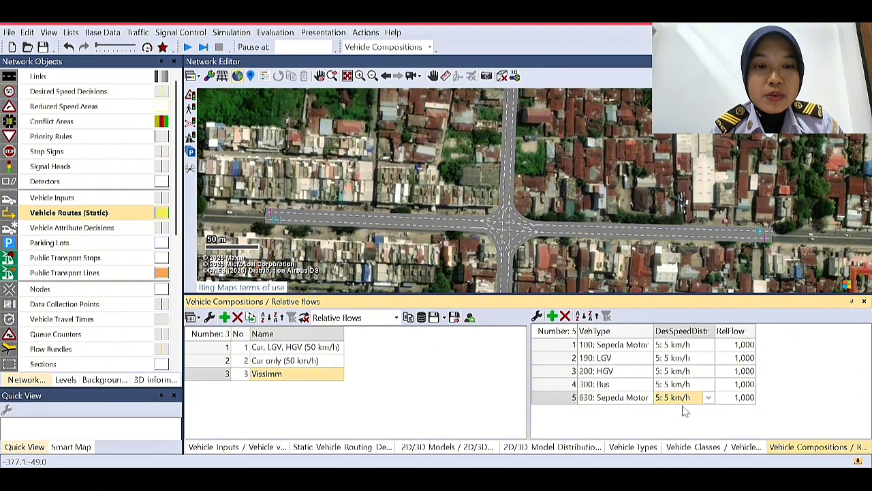
click(707, 398)
scroll(686, 417, down, 2)
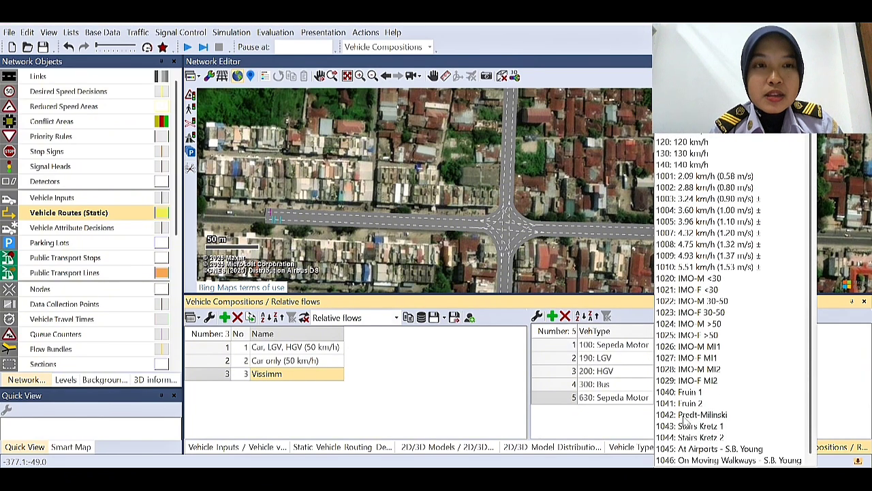
scroll(685, 419, up, 1)
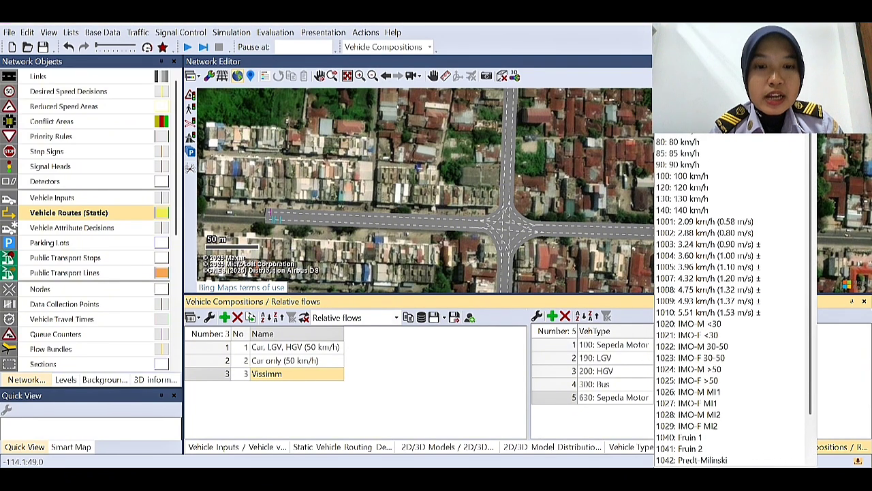
click(684, 108)
click(712, 385)
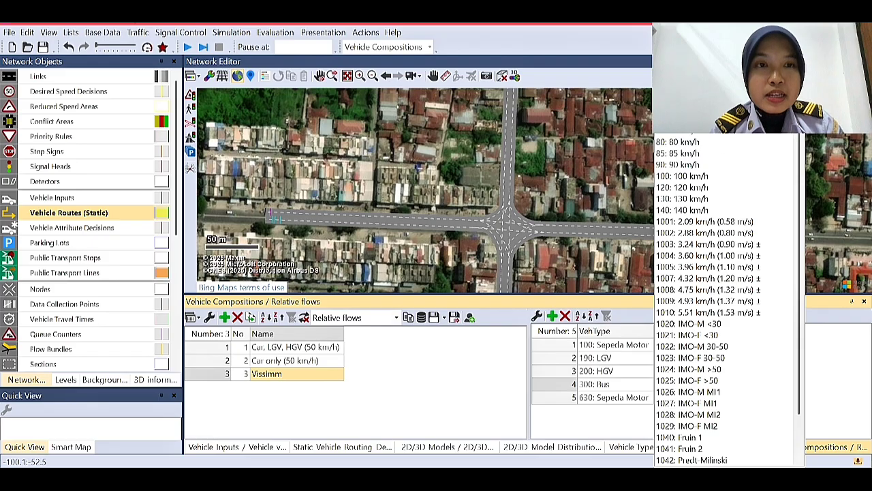
click(685, 96)
- Set the desired speed distribution to 30 km/h for HGV, LGV and 100: Sepeda Motor
click(709, 372)
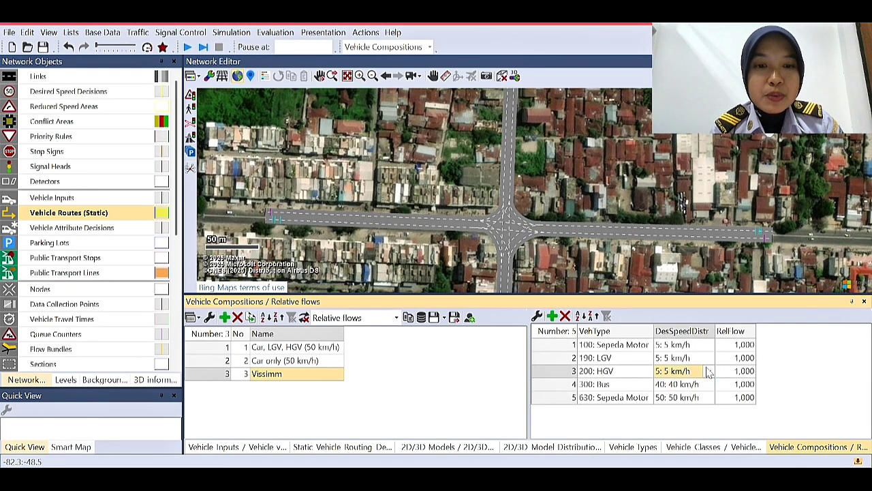
click(683, 85)
click(708, 357)
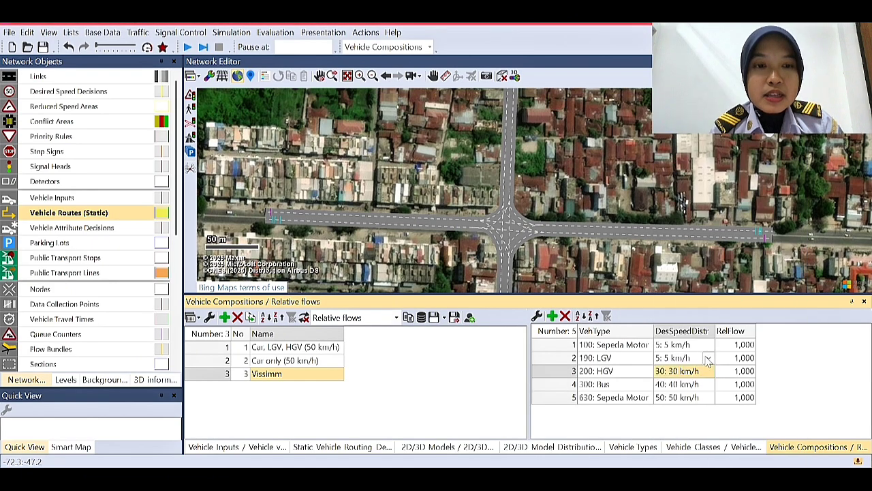
click(708, 357)
click(684, 85)
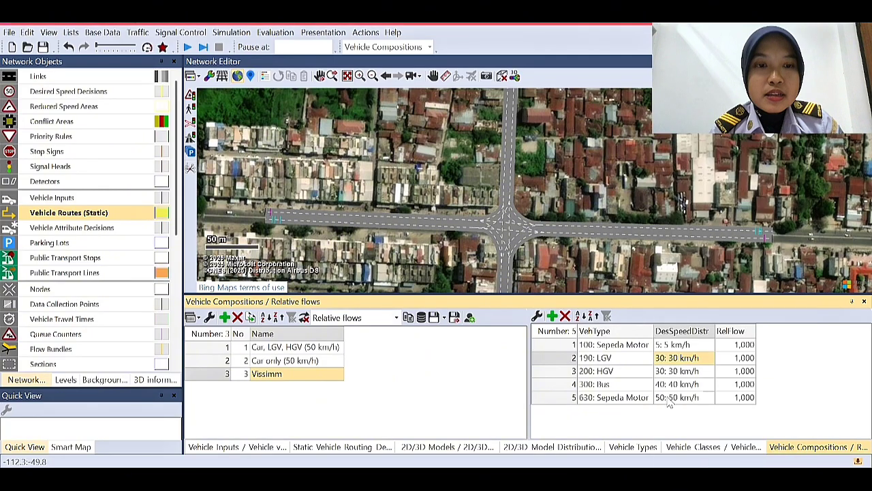
click(711, 345)
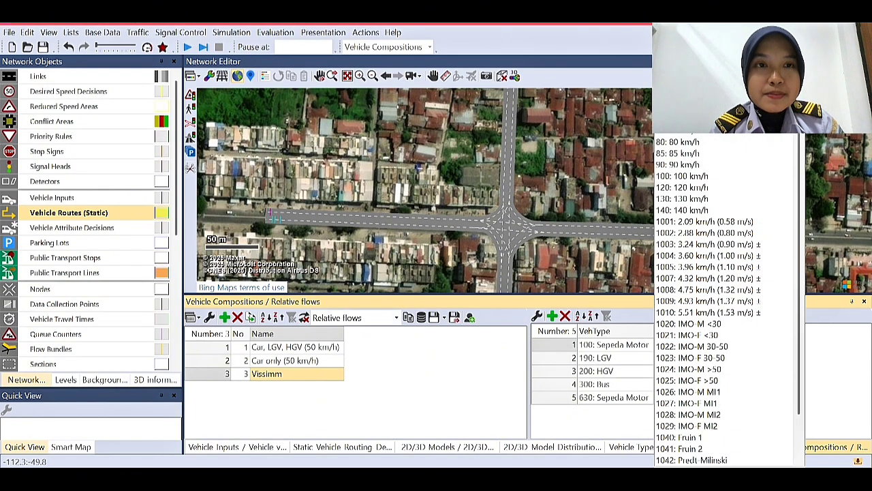
click(684, 85)
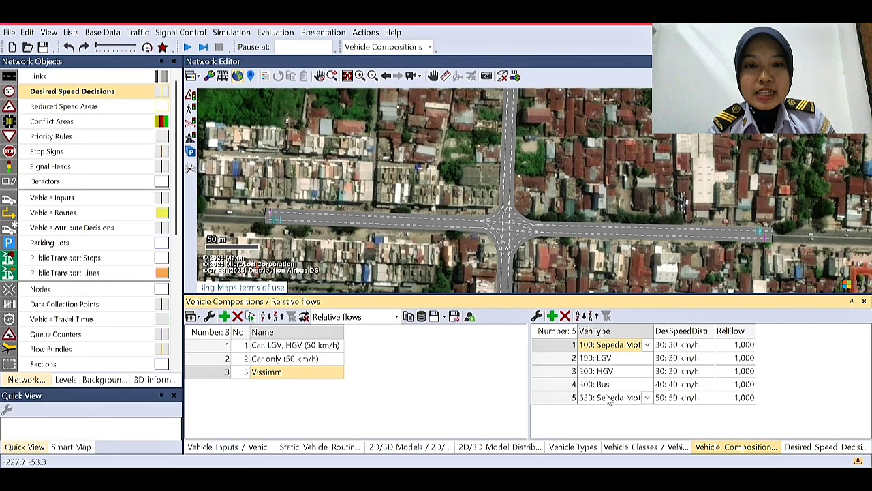
- Add a new desired speed distribution to the base data
click(90, 99)
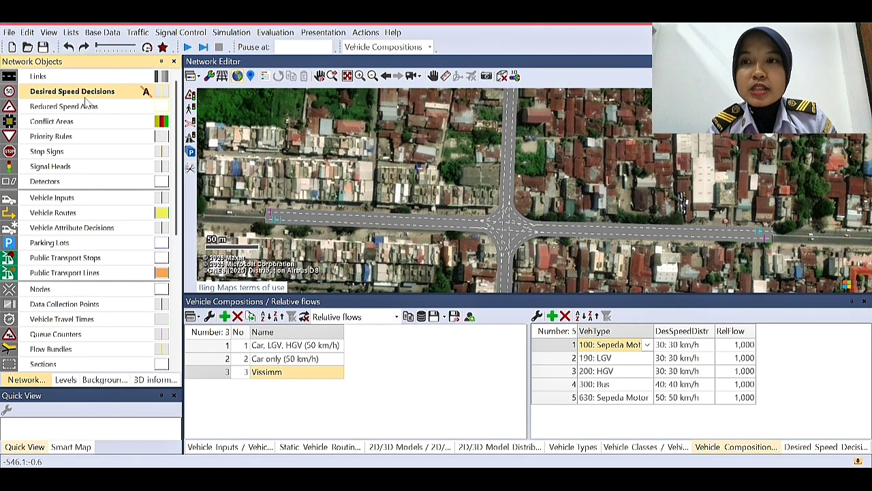
click(102, 32)
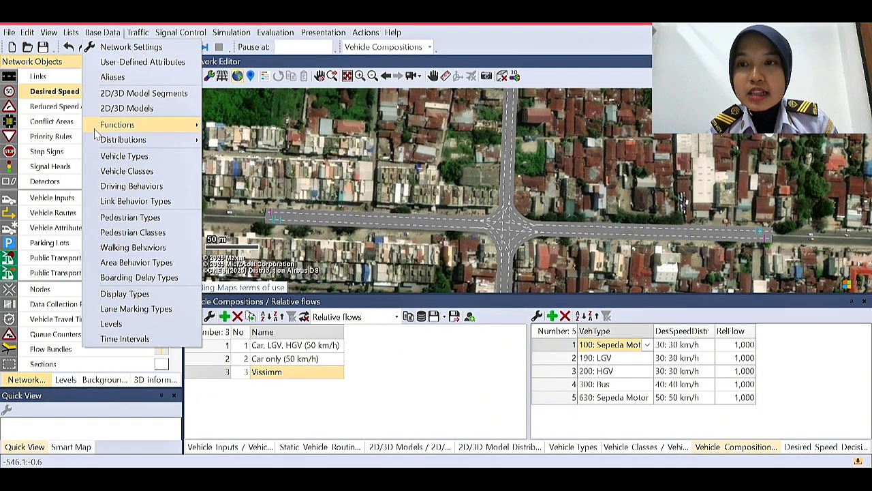
mouse_move(143, 139)
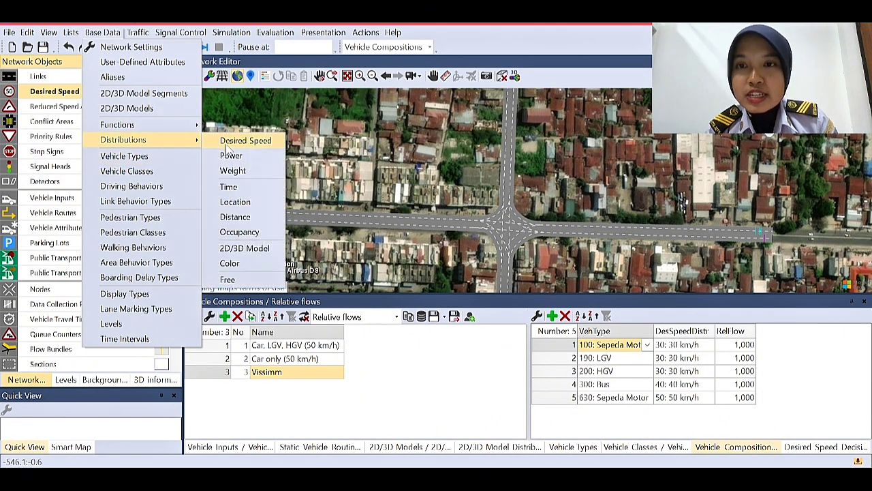
click(234, 143)
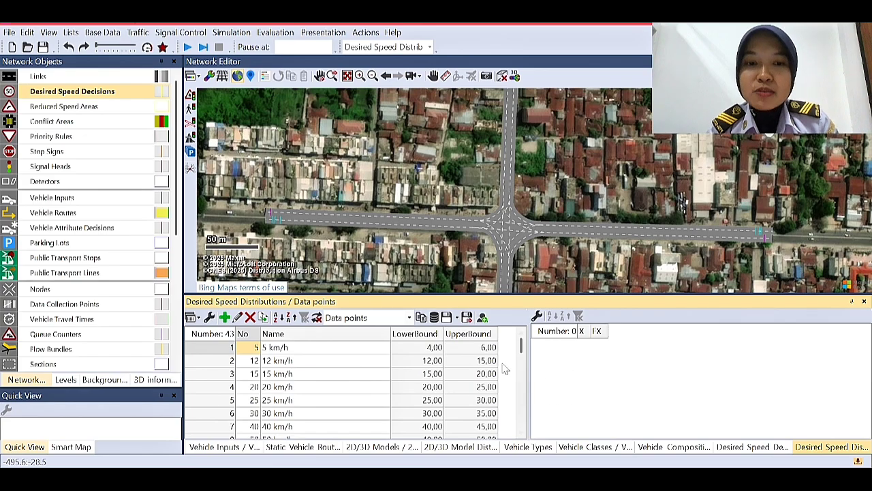
scroll(504, 371, down, 12)
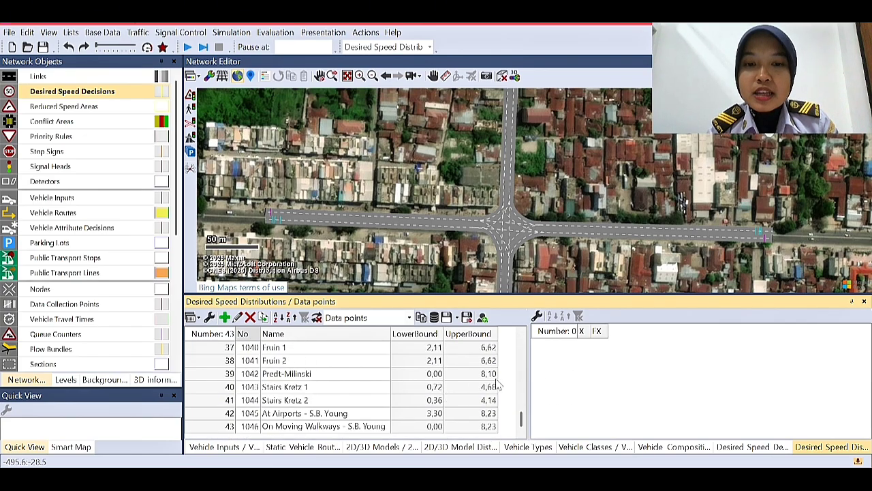
right_click(504, 374)
click(526, 399)
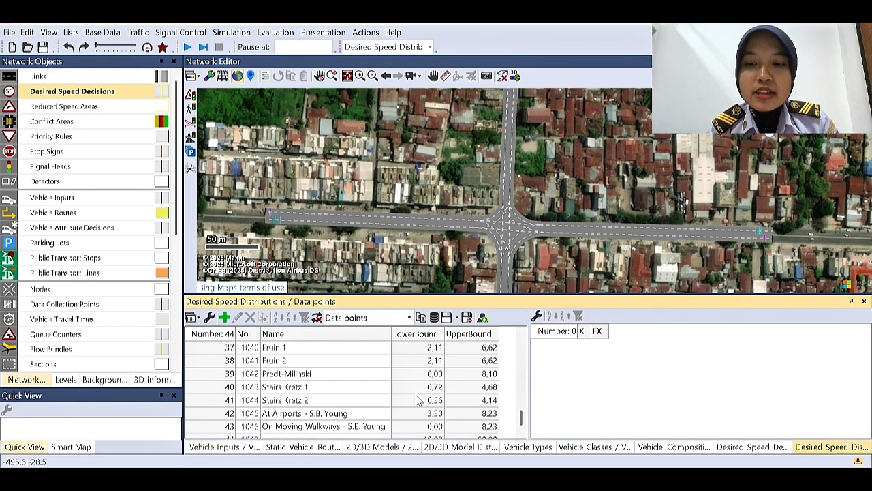
- Set the lower limit of the new desired speed distribution to 10 km/h and accept it
double_click(110, 138)
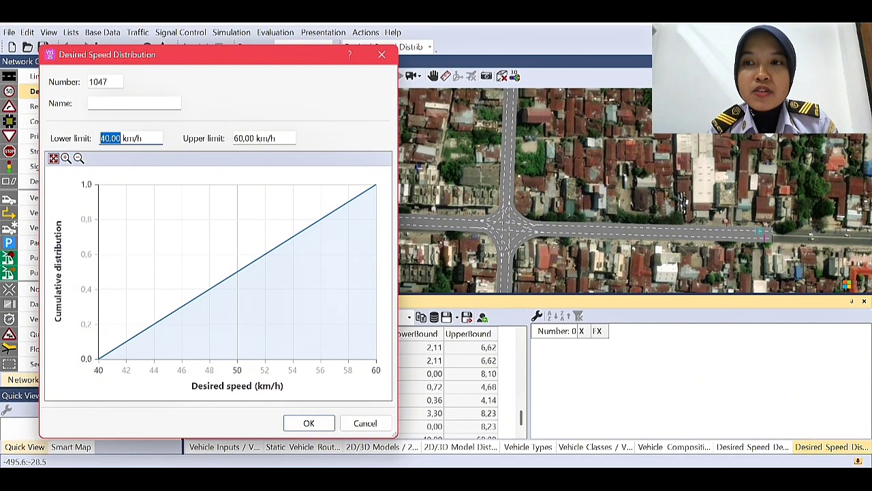
key(BackSpace)
text(10)
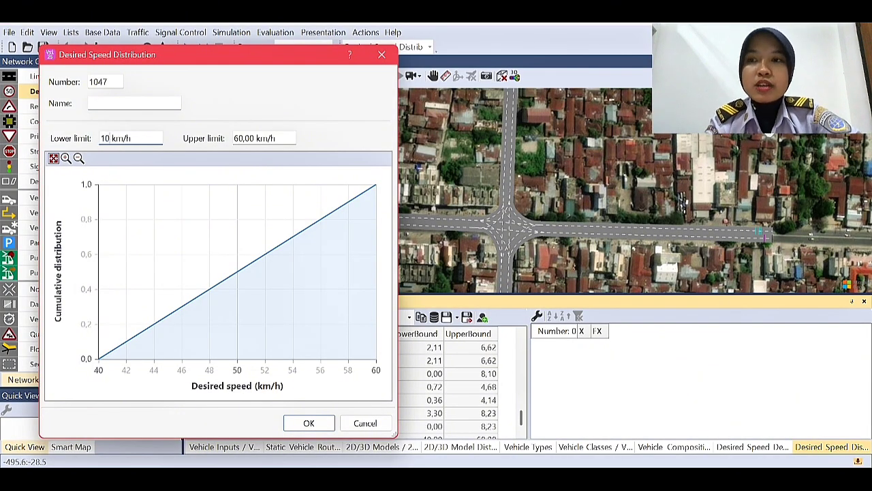
click(309, 424)
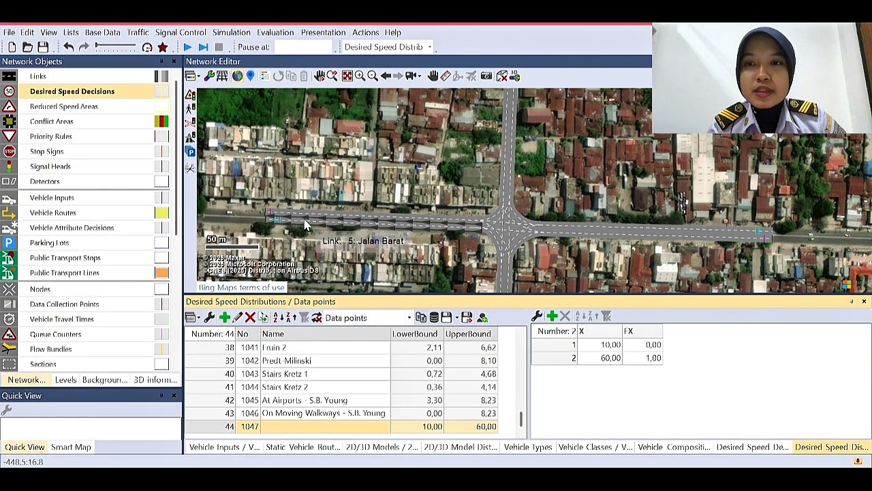
- Edit the new desired speed distribution again, try an upper limit of 50 km/h and replace it with 60 km/h
right_click(306, 425)
click(326, 429)
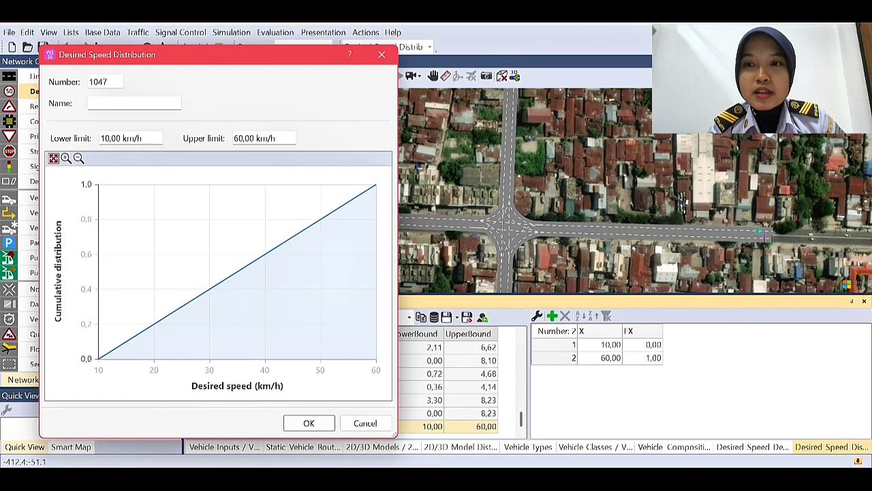
drag(254, 139, 238, 138)
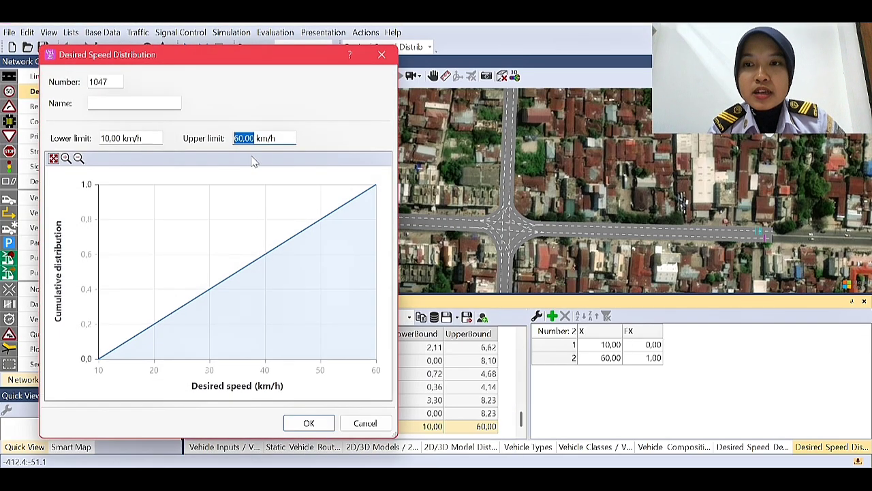
key(BackSpace)
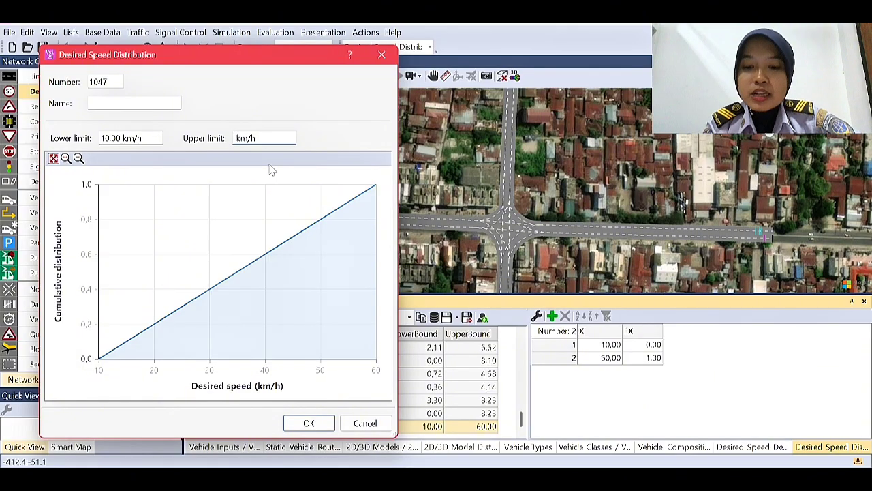
text(50)
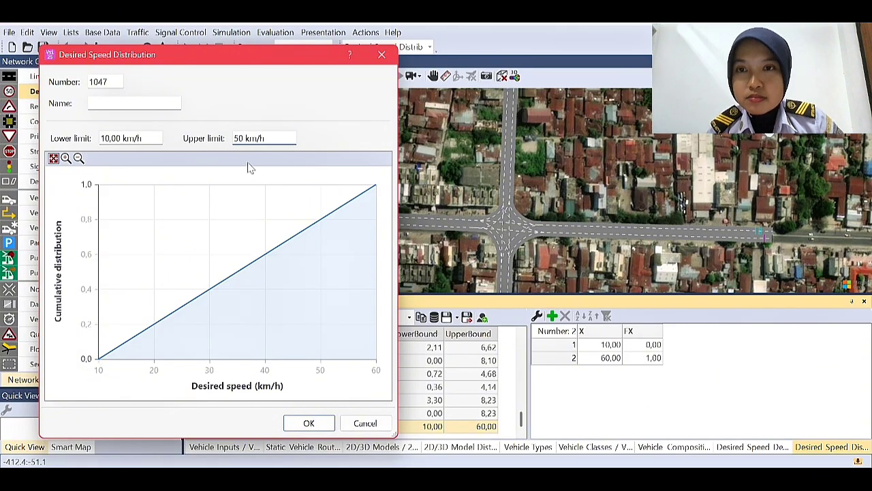
key(BackSpace)
key(BackSpace)
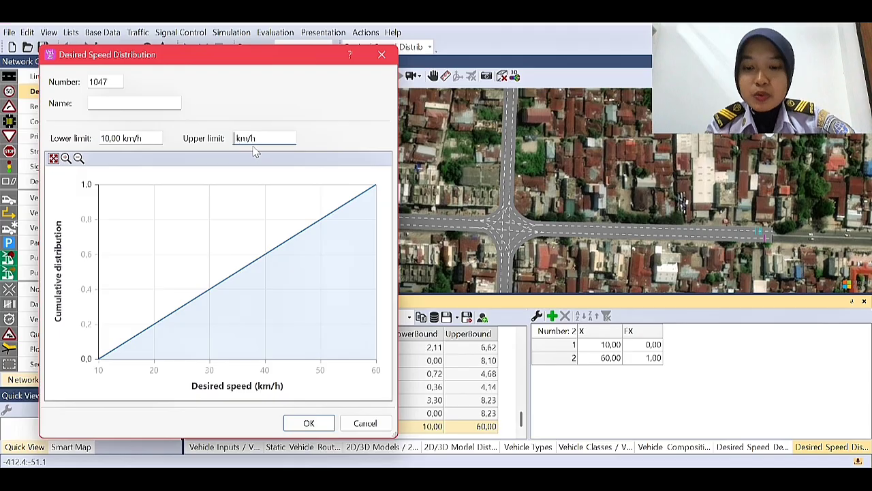
text(60)
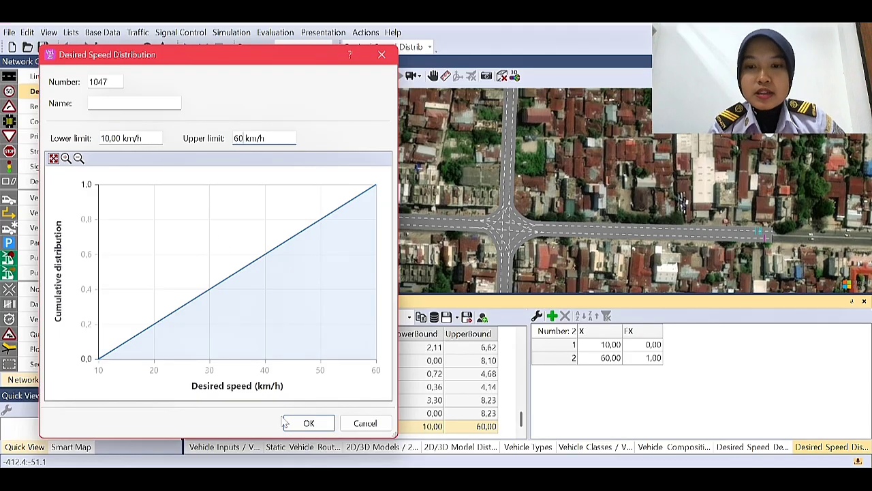
click(308, 423)
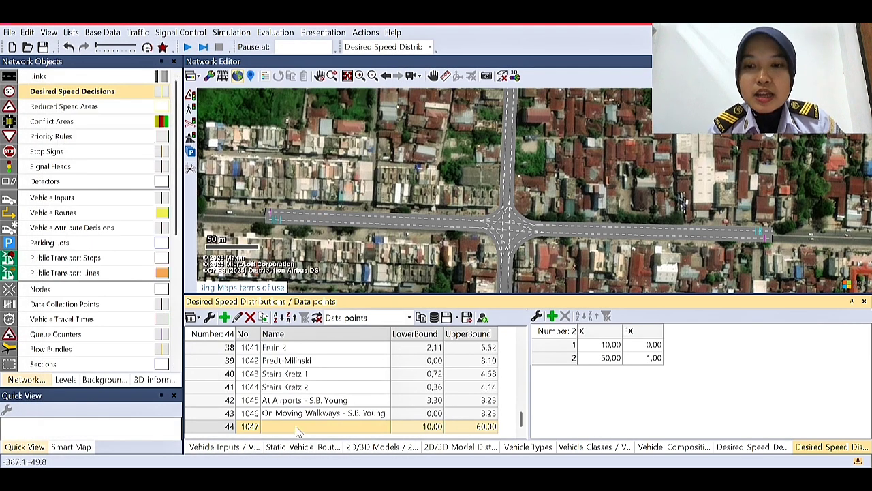
- Name speed distribution 1047 "Kecepatan"
click(299, 426)
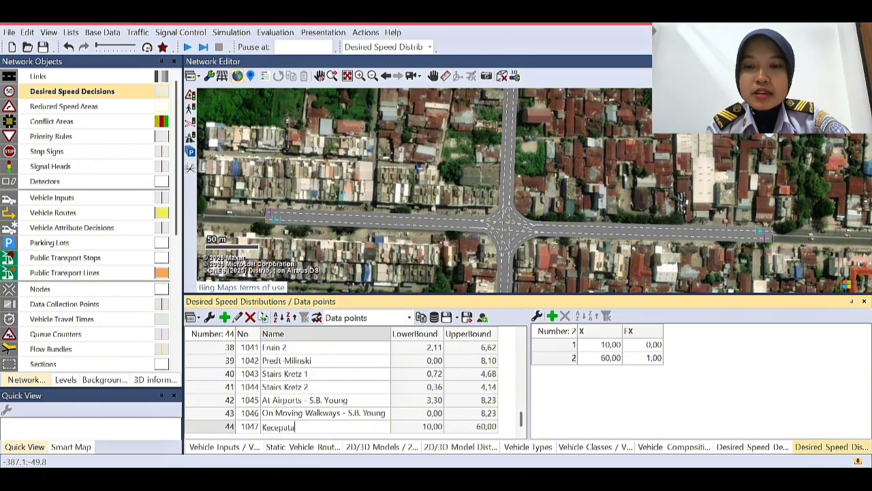
key(Return)
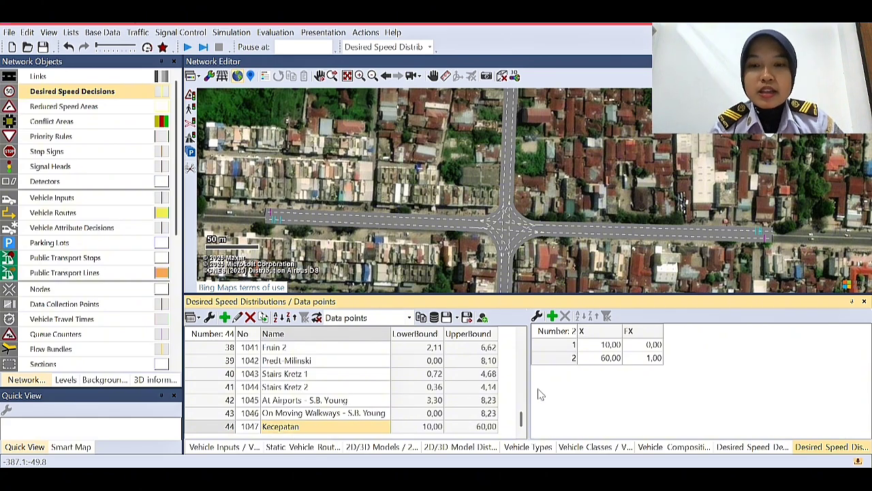
- Add seven new data points to the Kecepatan speed distribution
right_click(625, 389)
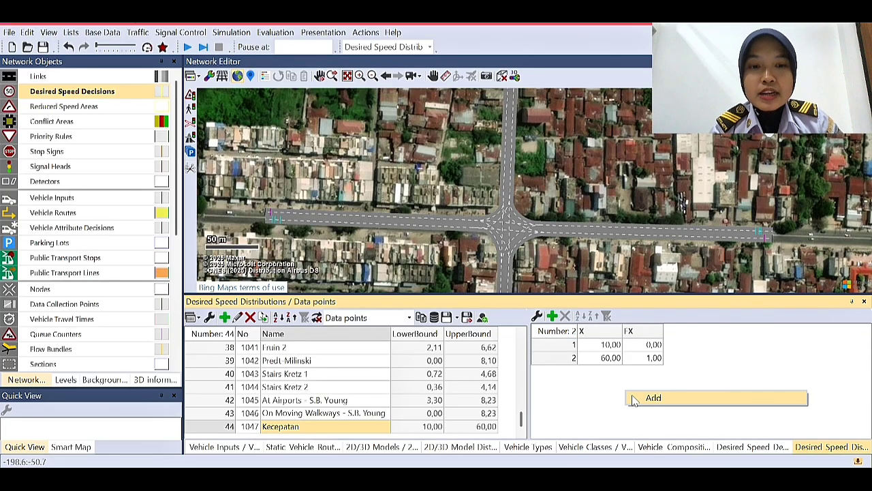
click(638, 400)
right_click(637, 403)
click(637, 404)
right_click(638, 410)
click(639, 411)
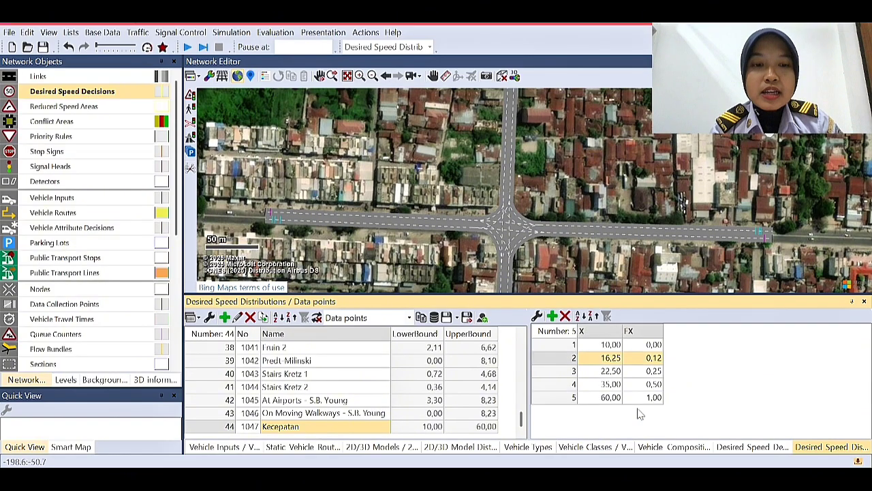
right_click(640, 417)
click(639, 413)
right_click(640, 413)
click(723, 364)
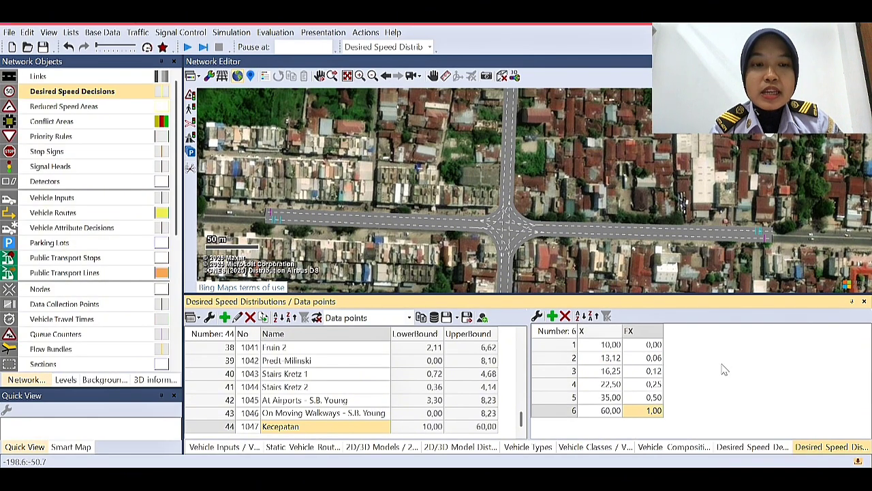
right_click(724, 369)
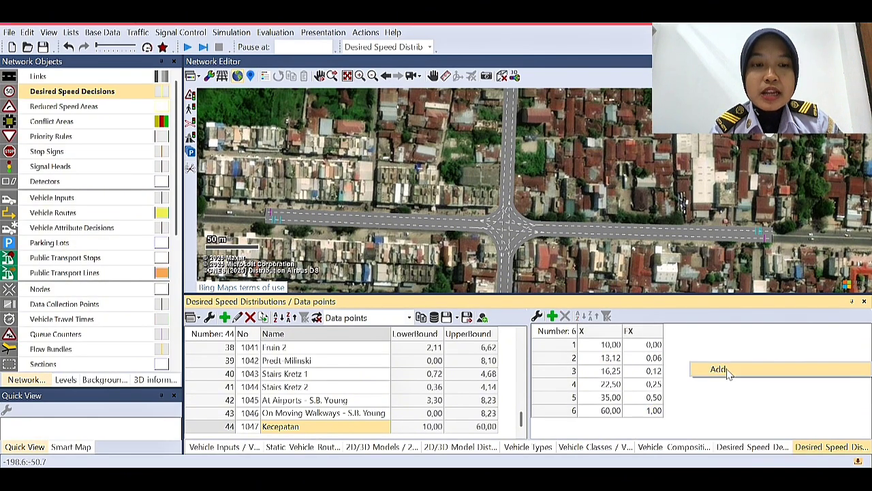
click(726, 376)
right_click(728, 379)
click(726, 376)
right_click(725, 382)
click(725, 383)
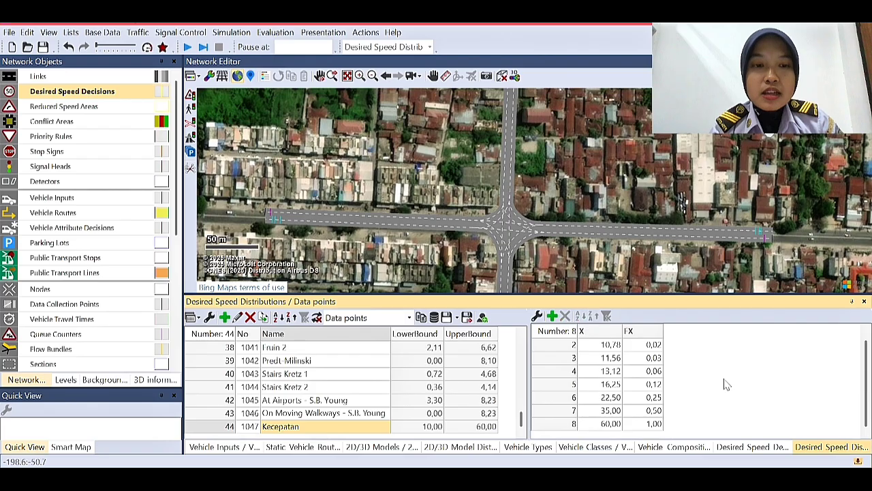
- Set the X value of data point 9, the distribution's last point, to 50
scroll(689, 379, up, 2)
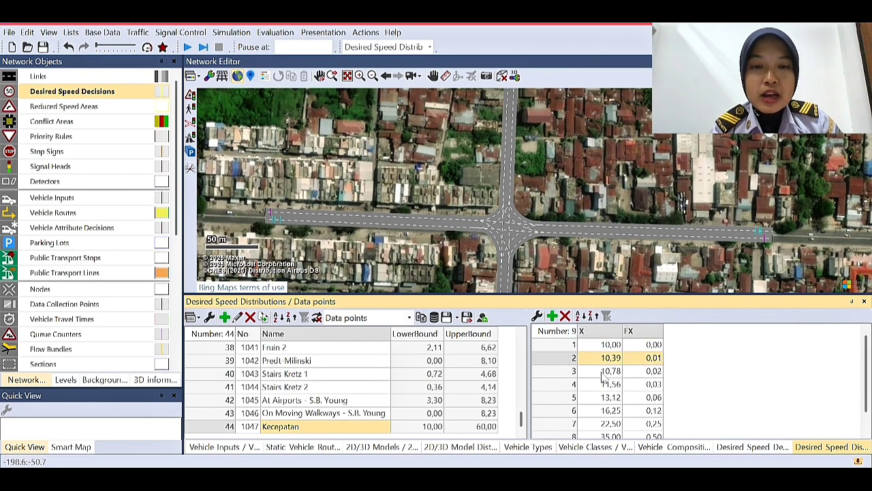
scroll(631, 398, down, 2)
scroll(864, 396, up, 2)
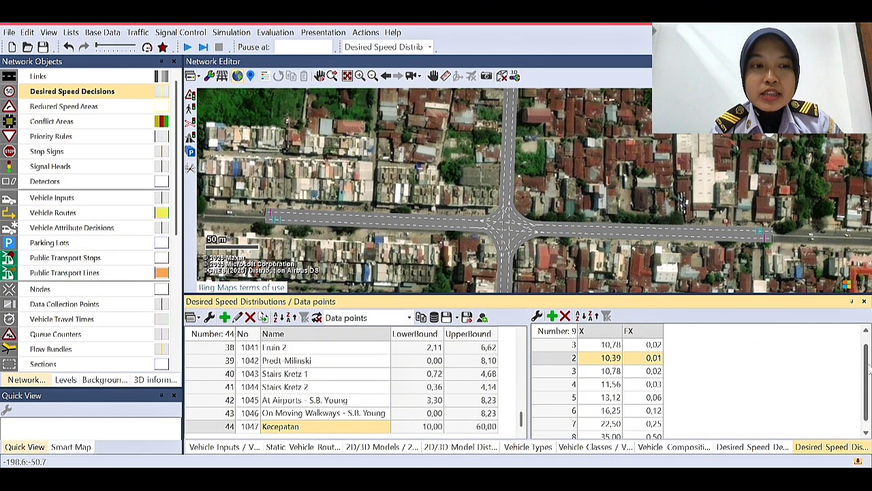
scroll(702, 378, down, 2)
click(610, 424)
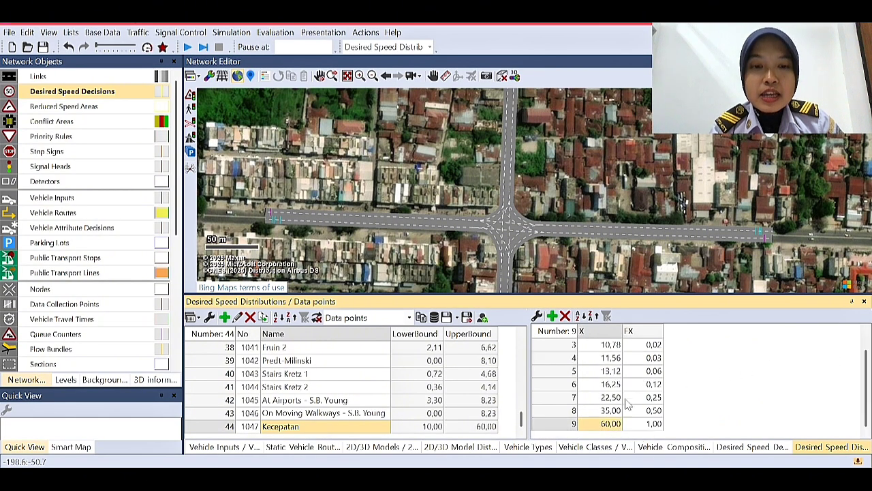
double_click(603, 425)
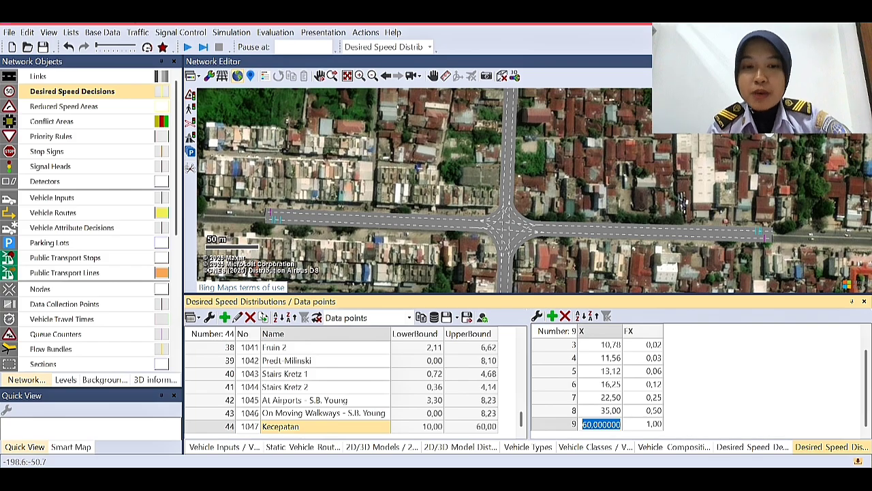
key(BackSpace)
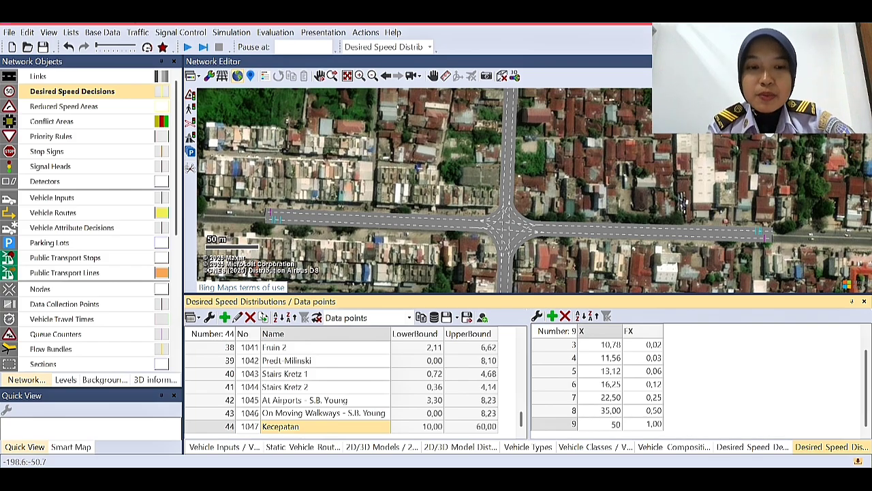
key(Tab)
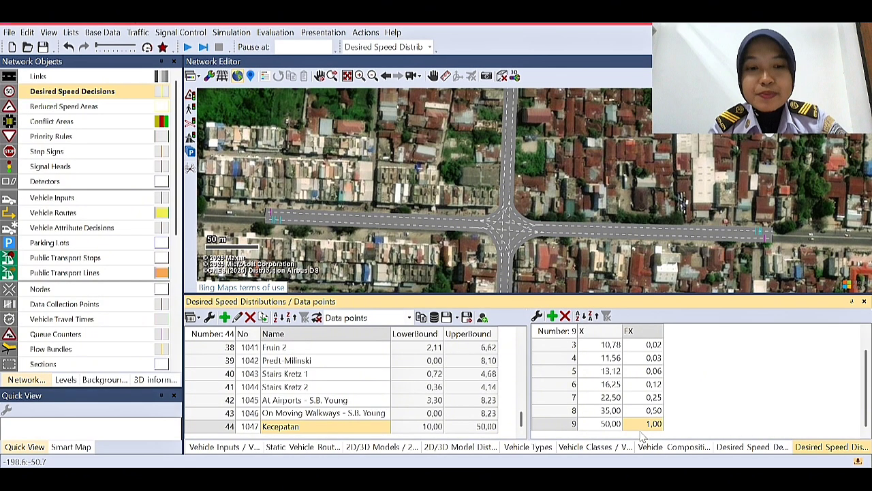
- Set data point 8 of the Kecepatan distribution to X 45 and FX 0,88
click(611, 410)
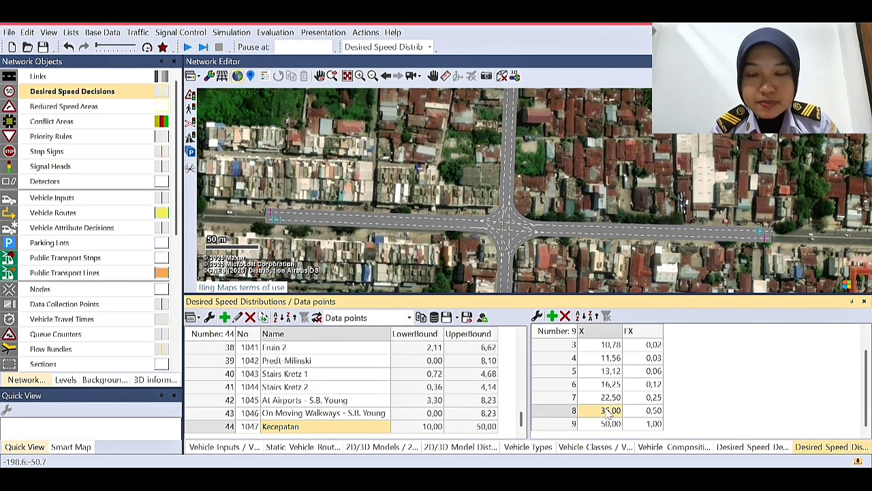
text(45)
click(658, 411)
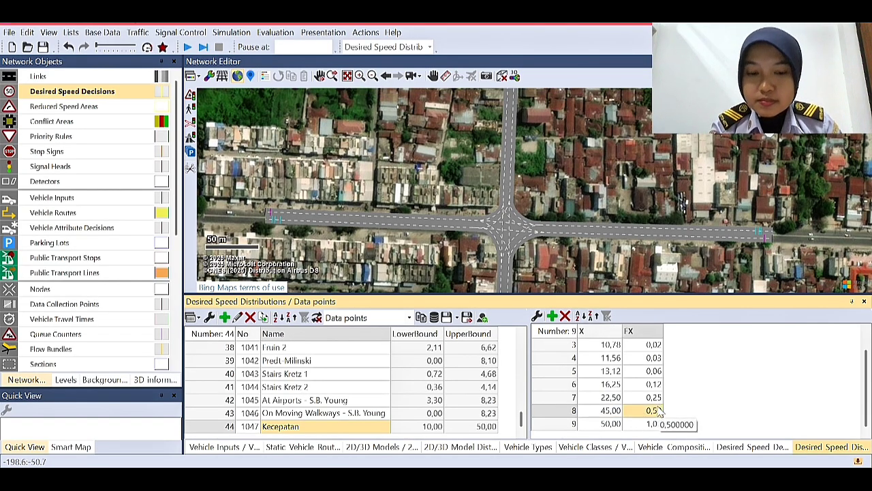
text(0,)
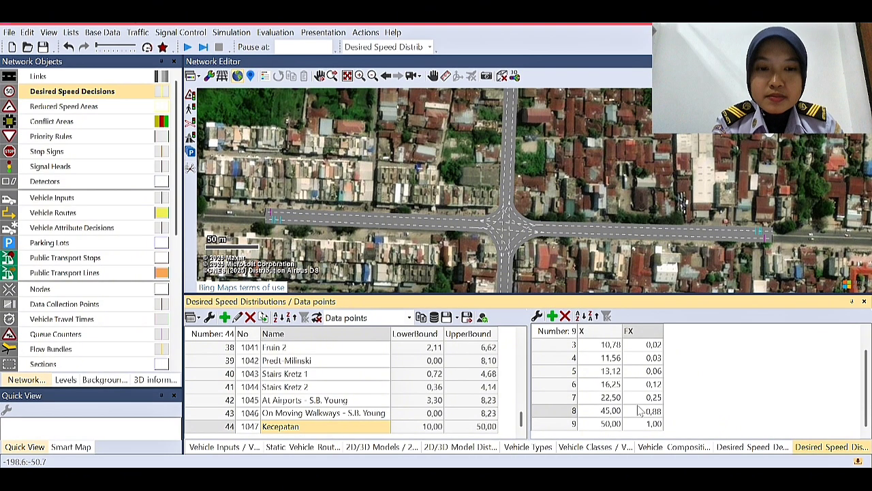
- Set data point 7 of the Kecepatan distribution to X 40 and FX 0,75
click(616, 400)
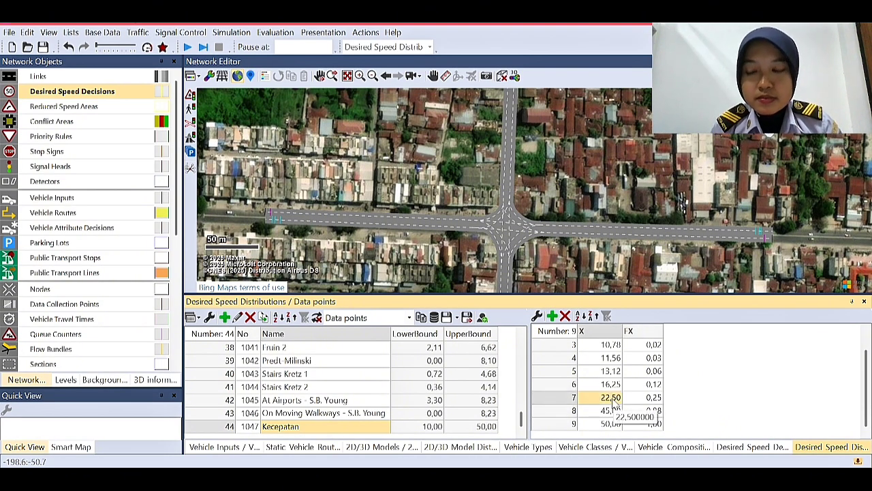
text(40)
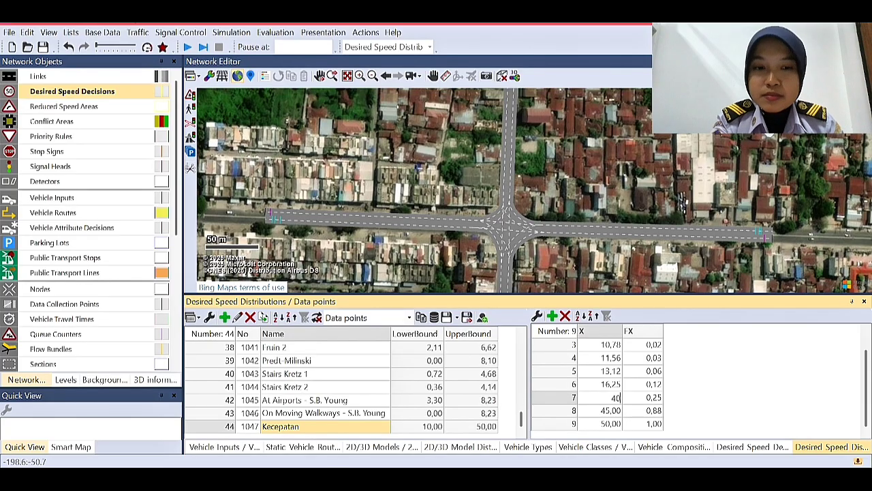
click(644, 401)
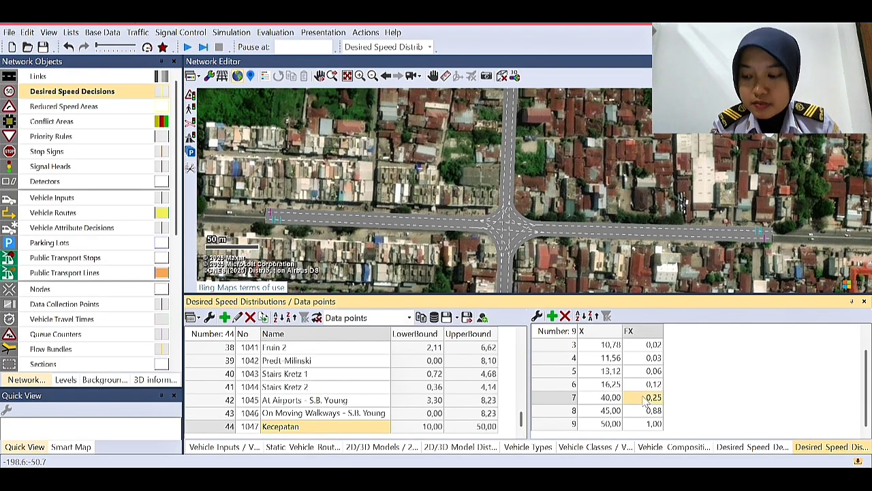
text(0)
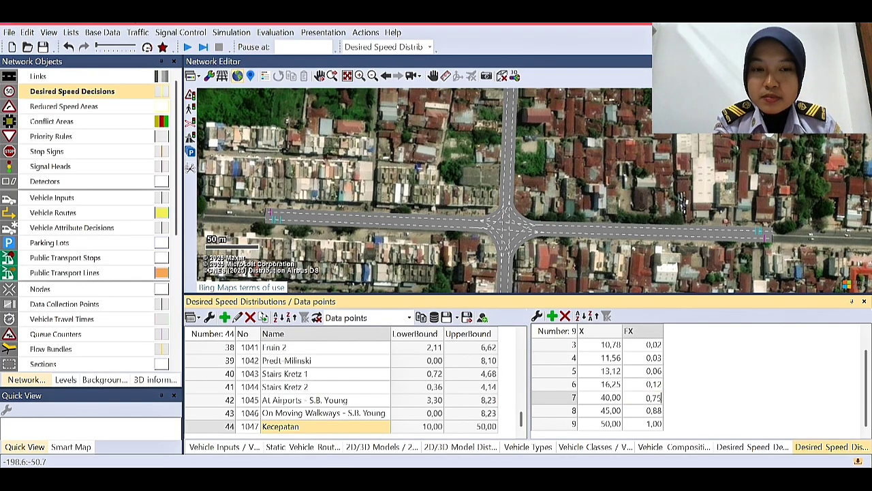
key(Return)
- Set data point 6 of the Kecepatan distribution to X 35 and FX 0,50
click(618, 385)
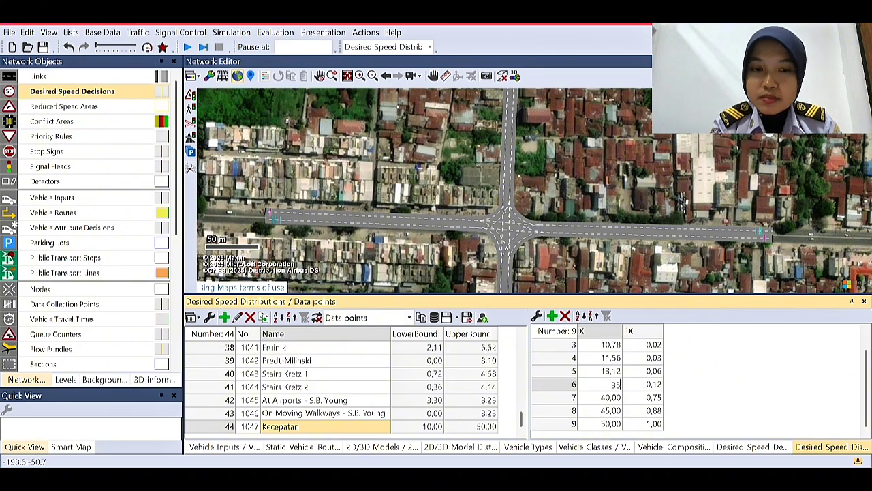
text(35)
click(647, 385)
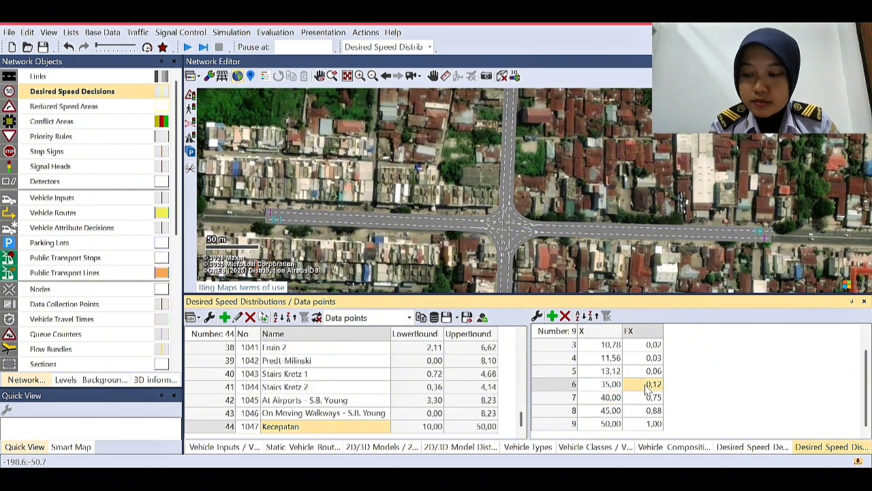
text(0)
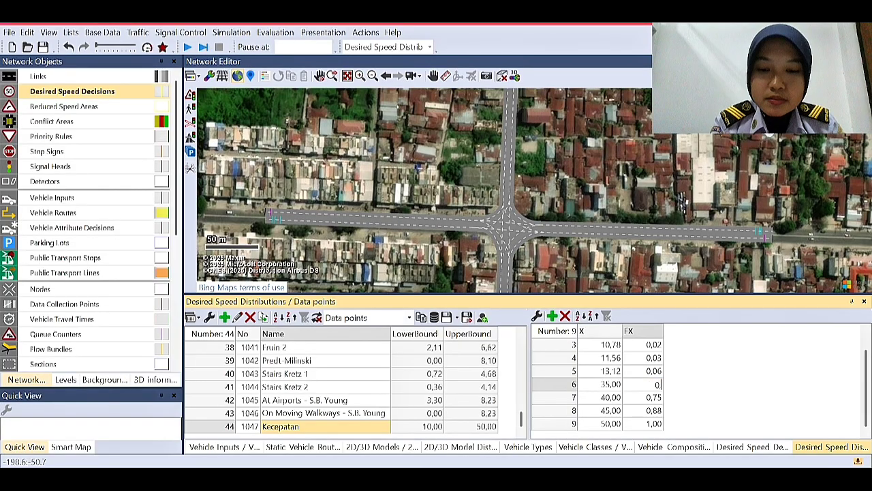
text(,50)
key(Return)
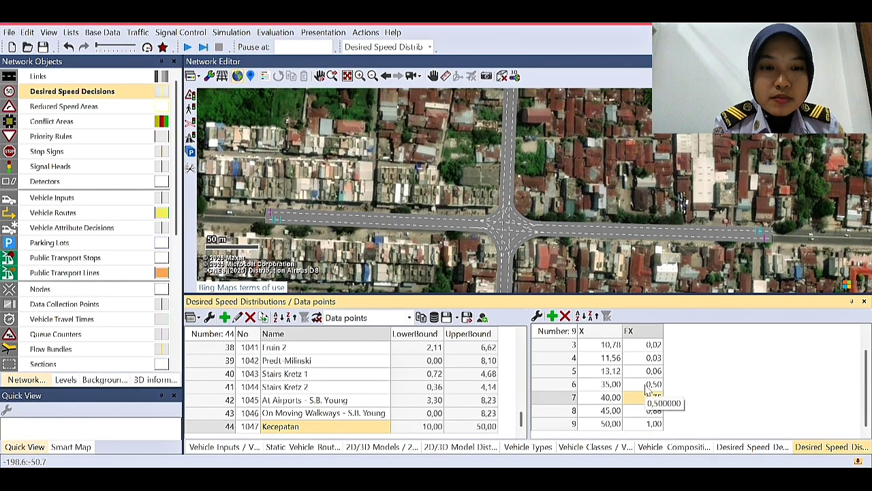
click(631, 373)
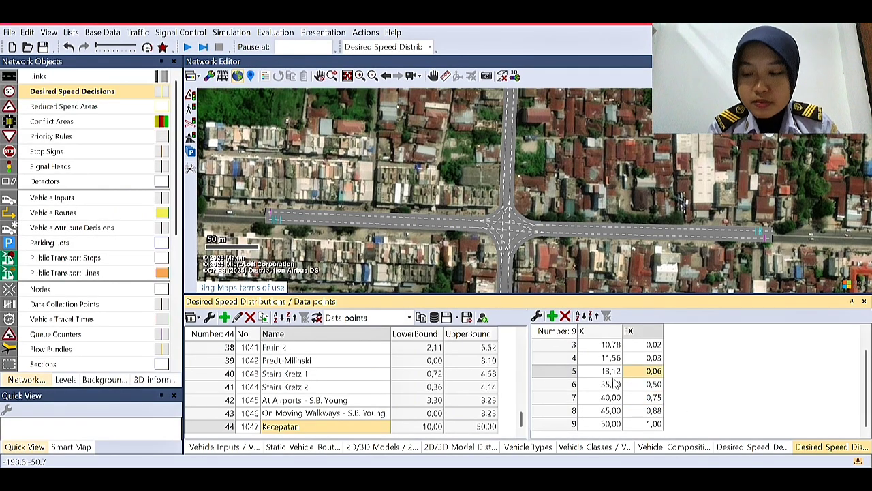
text(30)
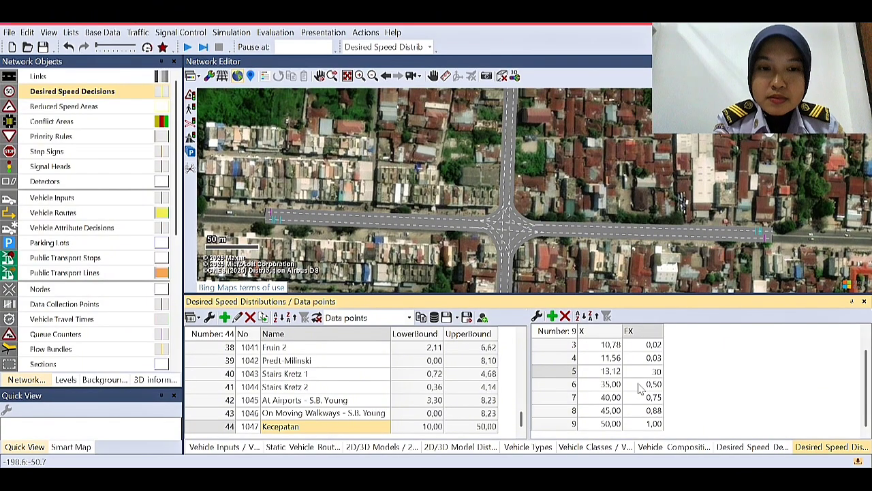
key(Return)
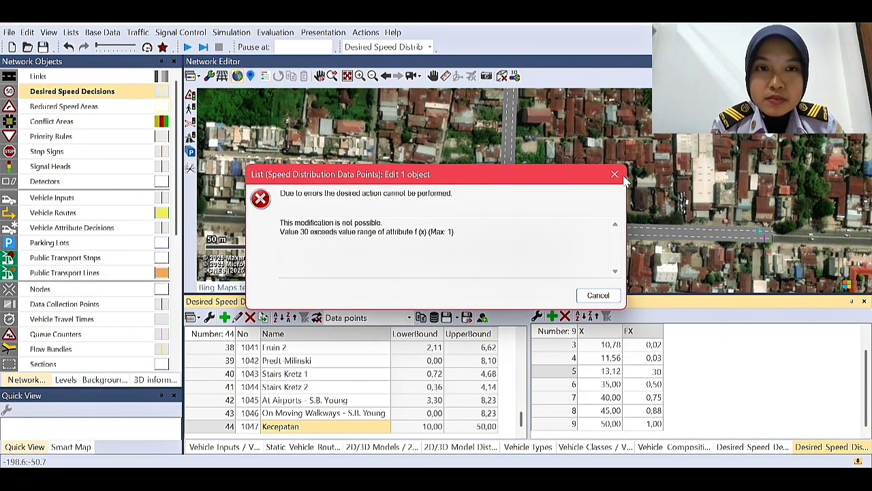
click(613, 174)
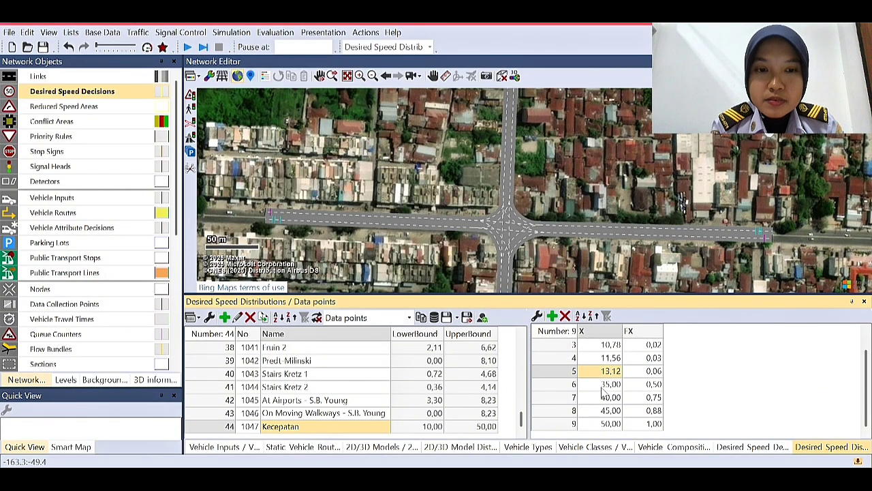
- Set data point 5 of the Kecepatan distribution to X 30 and FX 0,38
text(4)
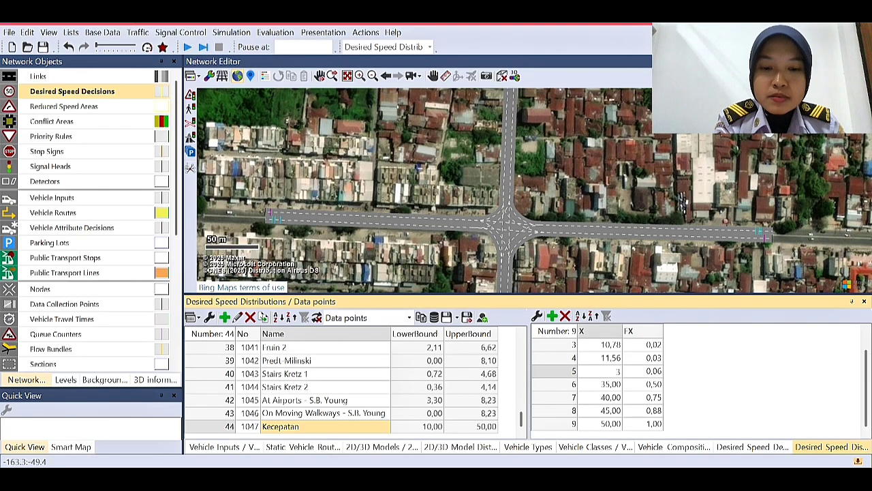
click(609, 382)
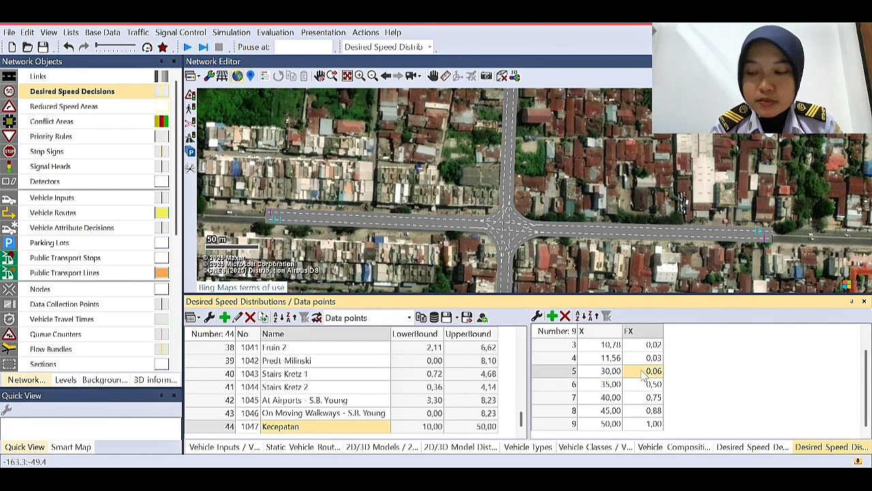
text(0)
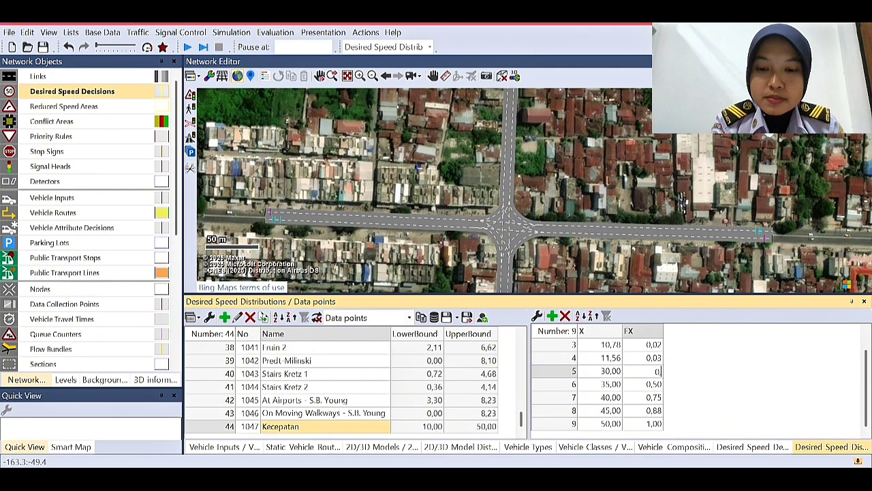
key(Return)
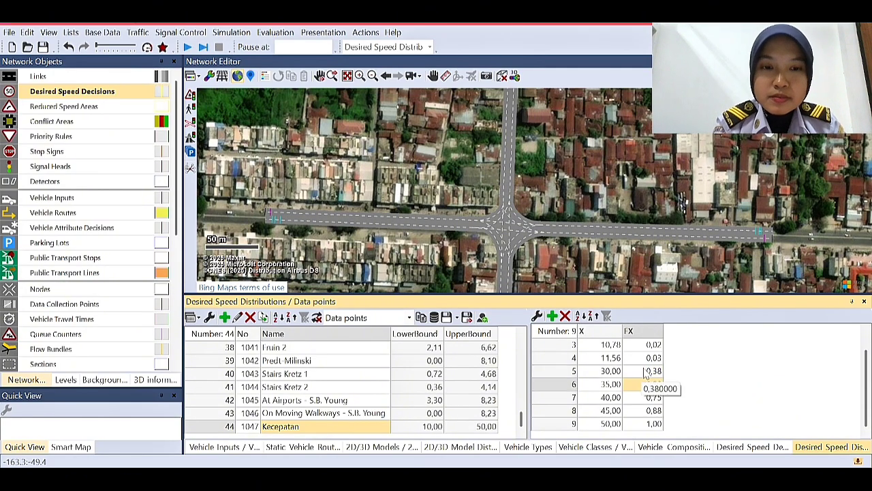
- Set data point 4 of the Kecepatan distribution to X 25 and FX 0,25
click(611, 360)
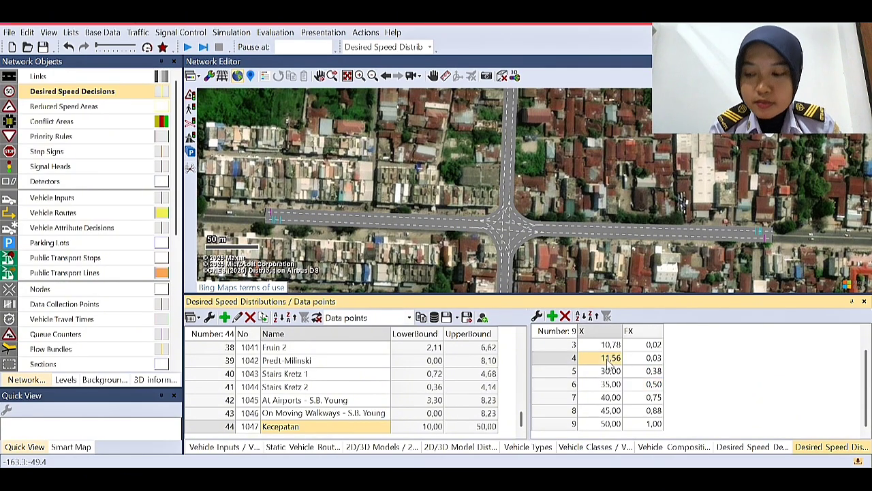
text(25)
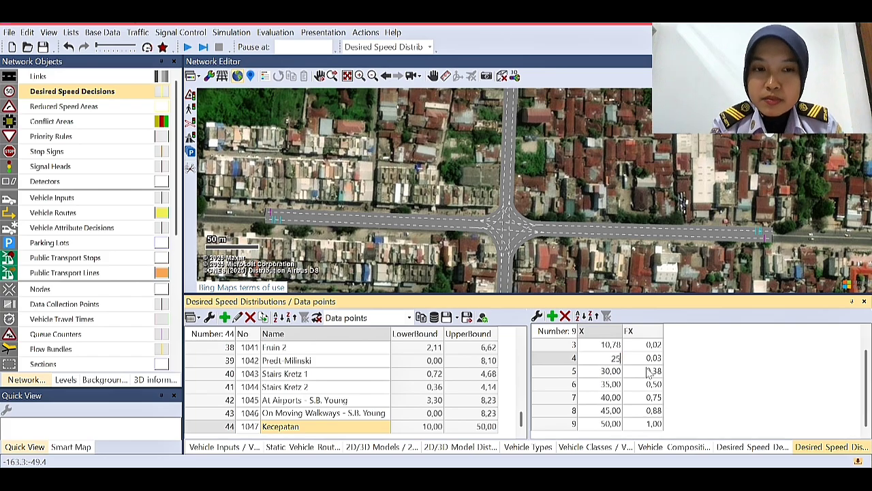
click(653, 362)
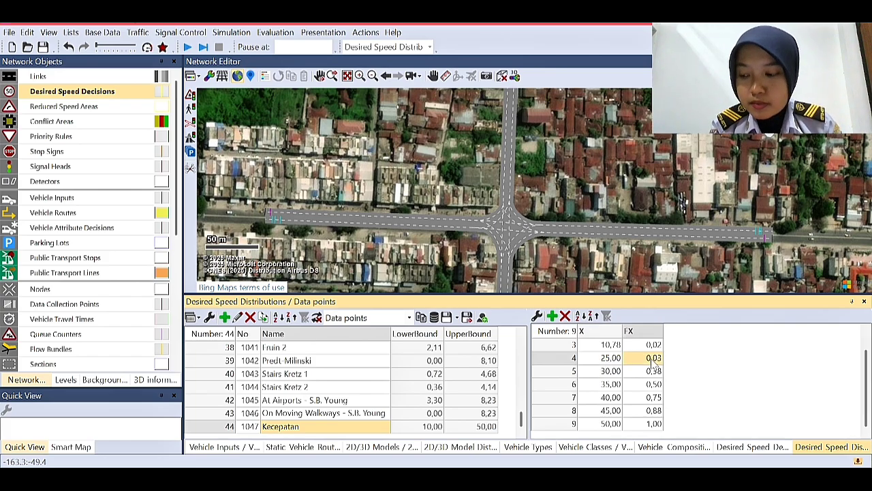
text(0)
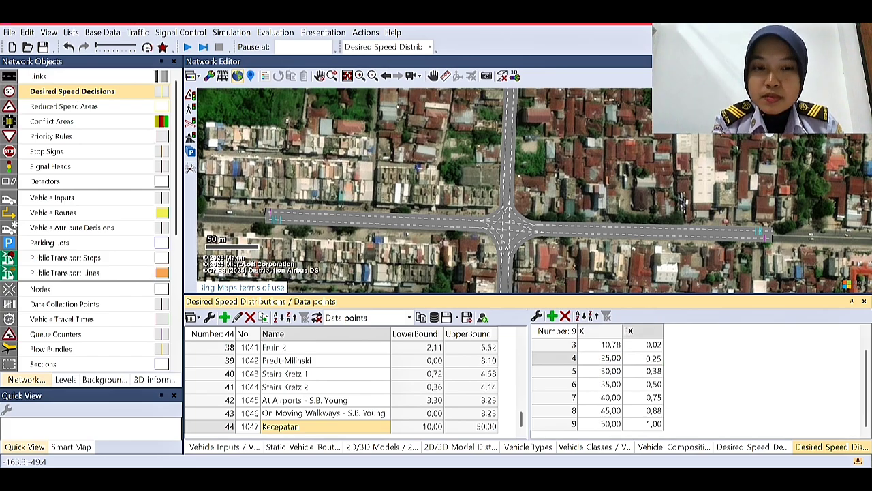
key(Return)
- Set data point 3 of the Kecepatan distribution to X 20 and FX 0,18
click(619, 345)
scroll(619, 345, up, 1)
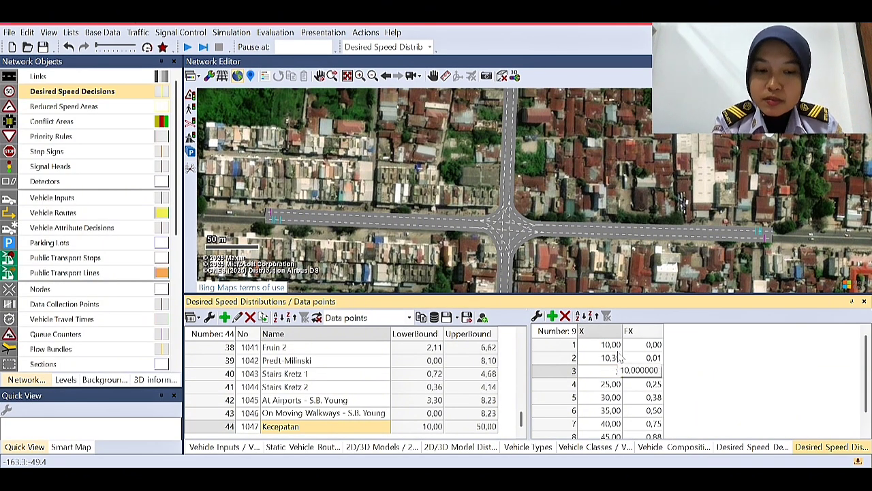
text(20)
click(640, 373)
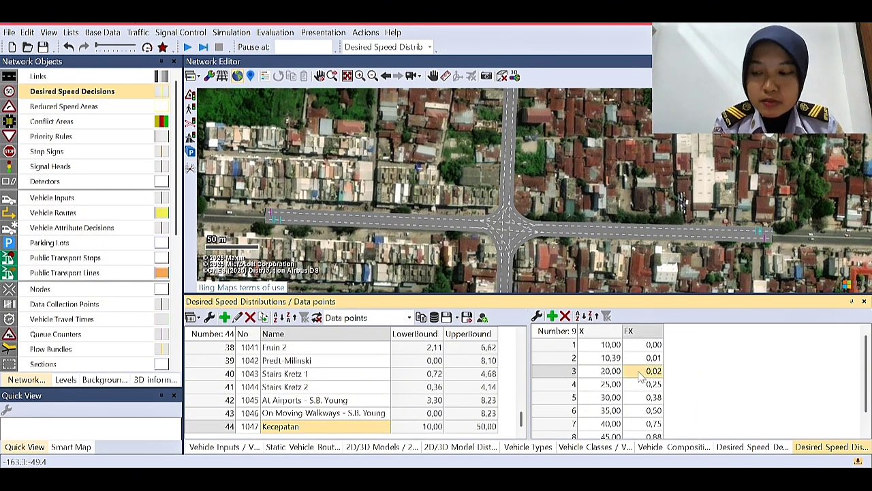
text(0,1)
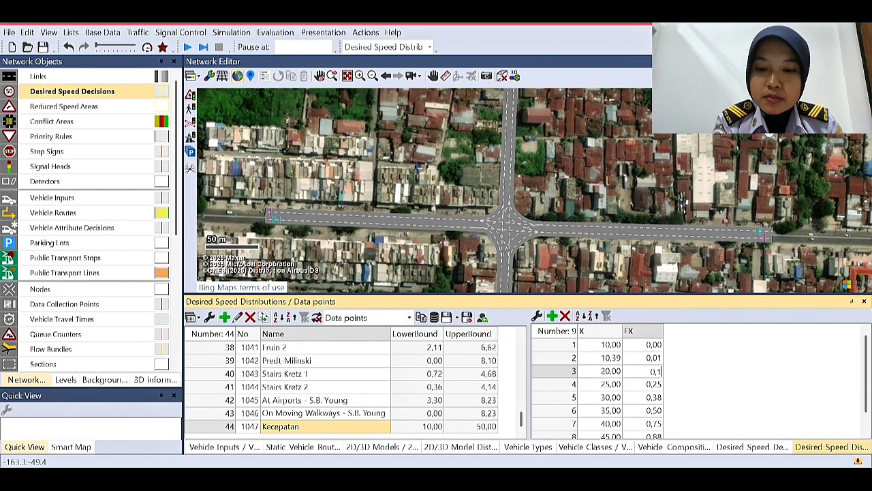
text(8)
key(Return)
- Set data point 2 of the Kecepatan distribution to X 15 and FX 0,05
click(617, 359)
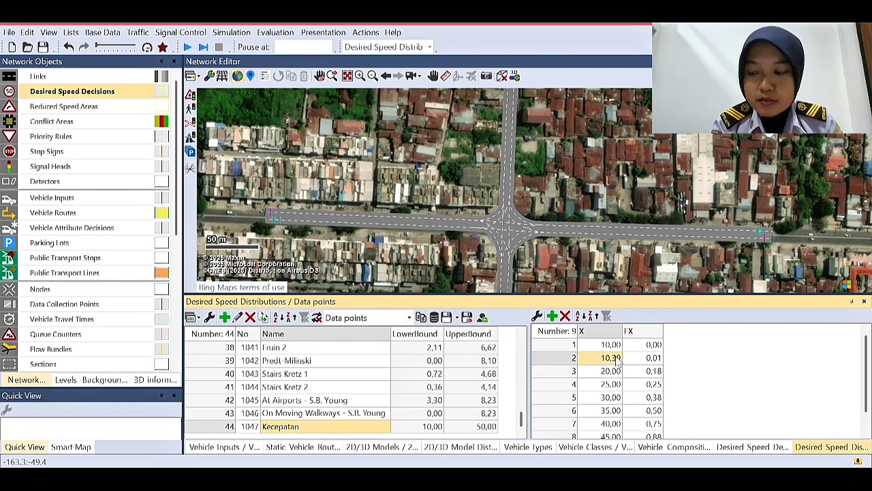
text(1)
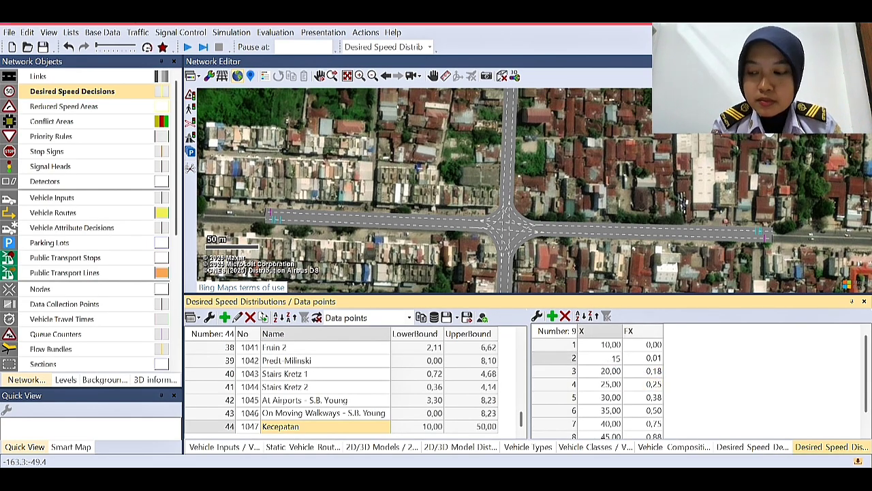
text(5)
key(Return)
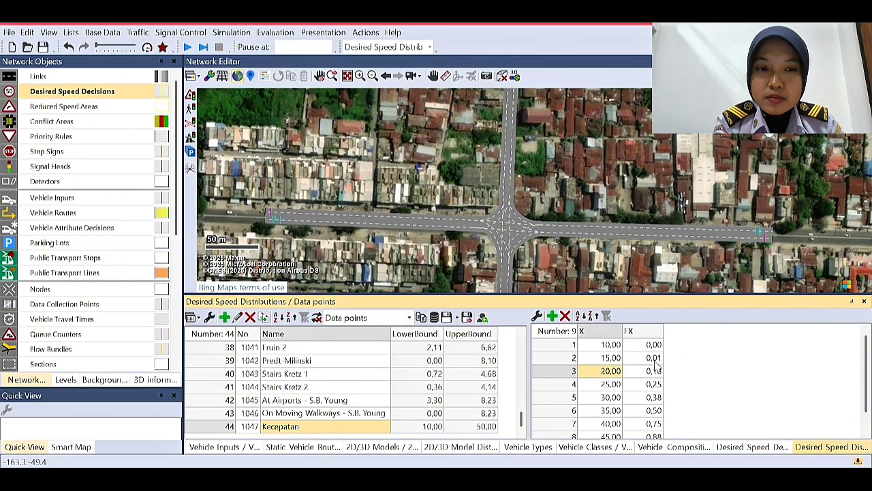
click(654, 358)
text(0.)
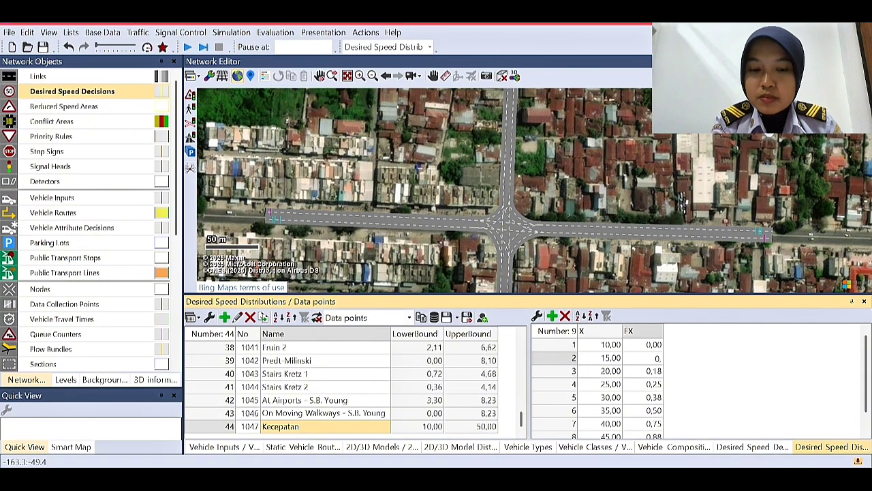
key(Return)
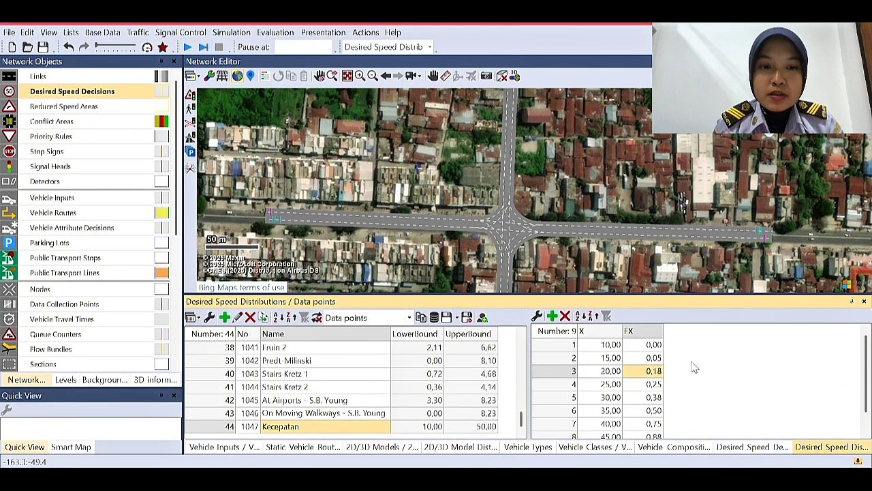
scroll(688, 382, down, 2)
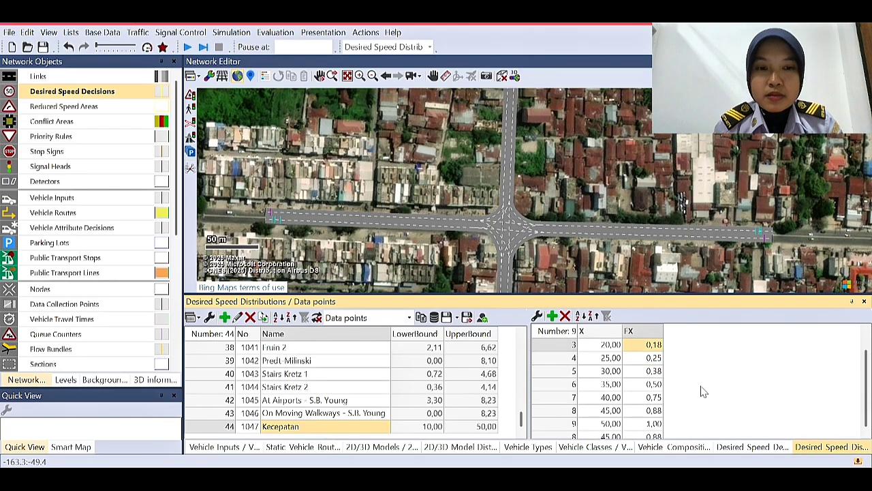
scroll(701, 389, up, 1)
scroll(704, 388, down, 1)
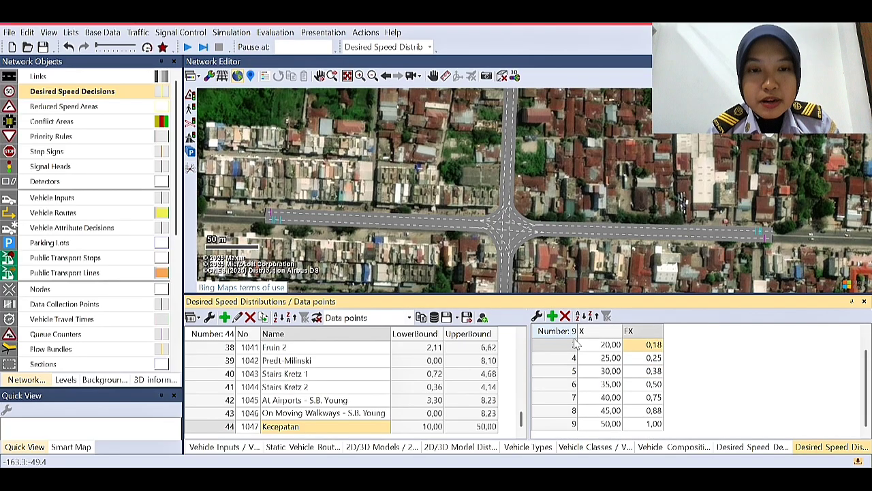
scroll(674, 382, up, 2)
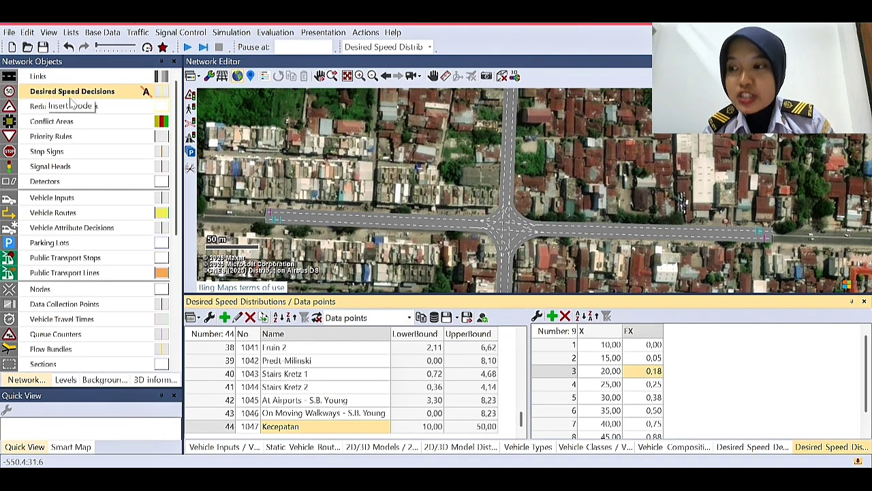
- Show the list of desired speed decisions and place a decision on lane 1 of the Jalan Timur link at about 88 m
right_click(89, 98)
click(101, 98)
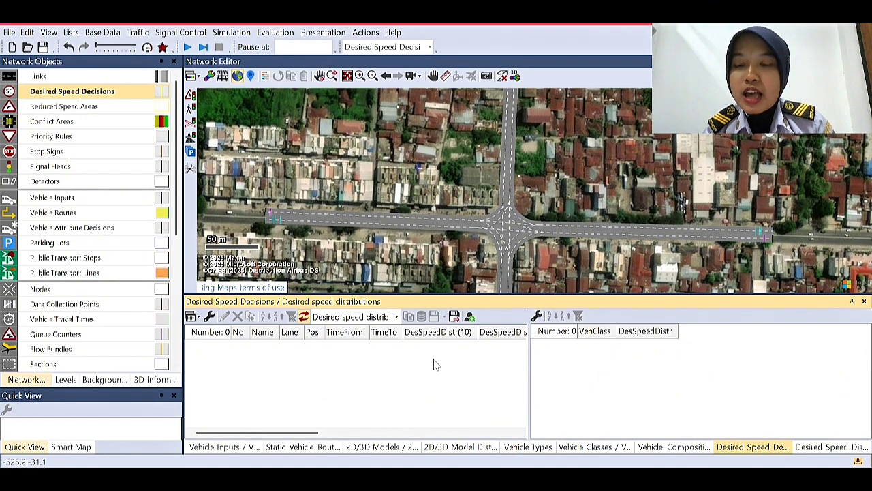
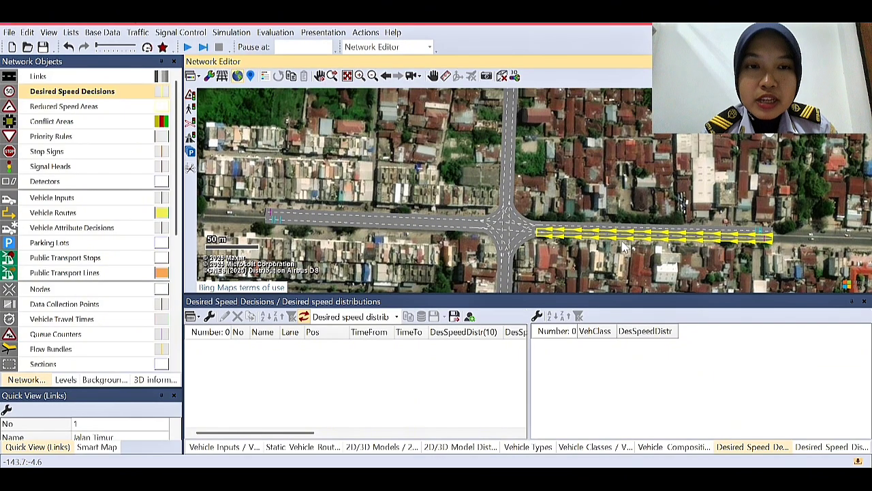
ctrl+right_click(683, 241)
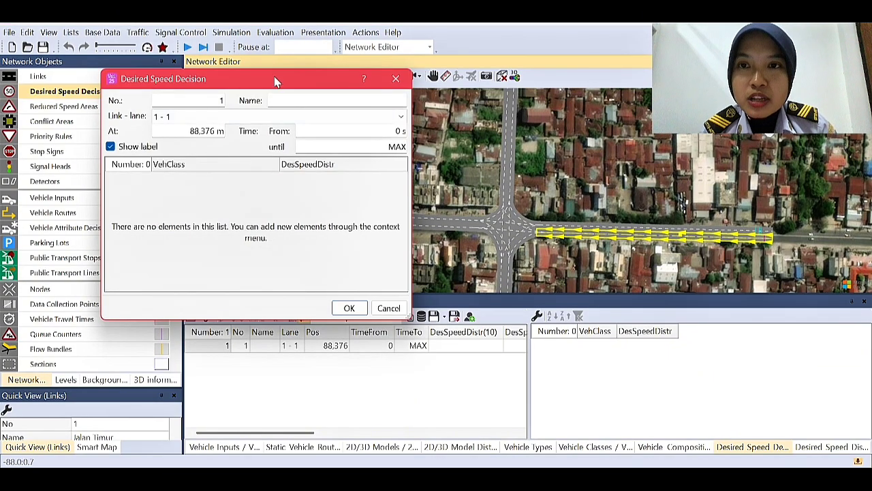
drag(276, 81, 305, 84)
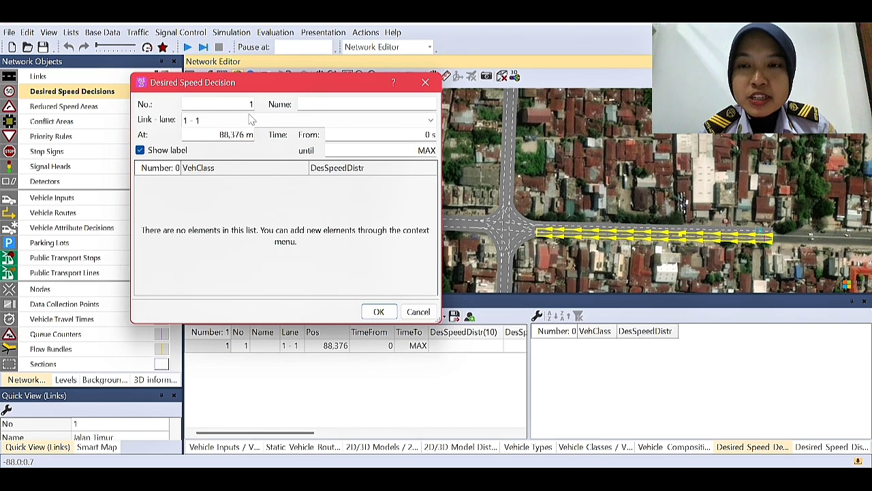
- Add five vehicle class entries to the Jalan Timur decision: Car, LGV, HGV, Bus and Sepeda Motor
right_click(250, 218)
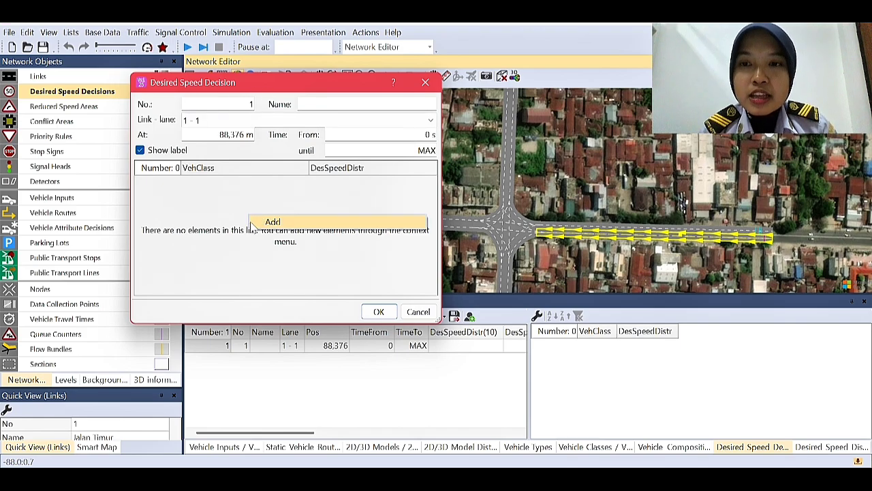
click(254, 222)
right_click(255, 219)
click(259, 225)
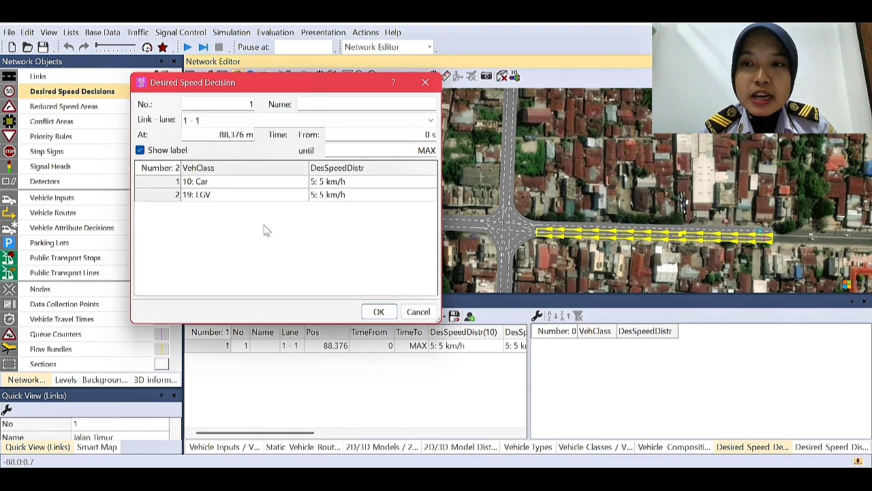
right_click(269, 234)
click(271, 237)
right_click(269, 229)
click(270, 236)
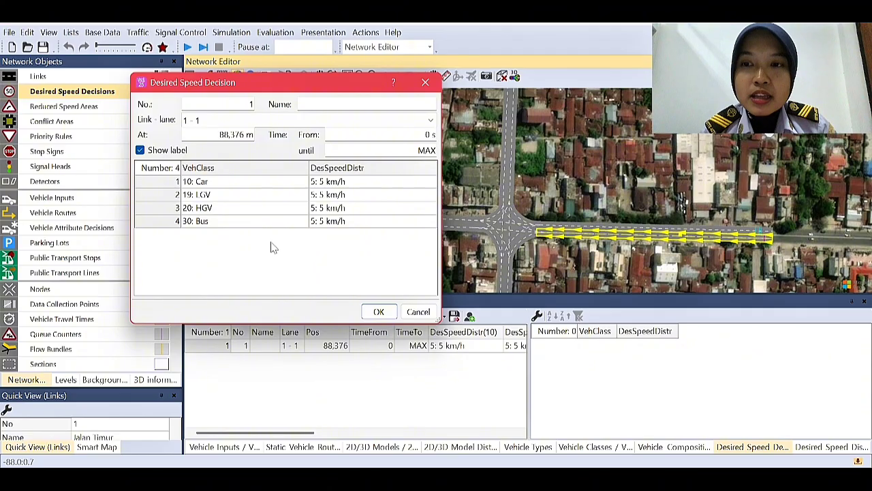
right_click(270, 245)
click(286, 250)
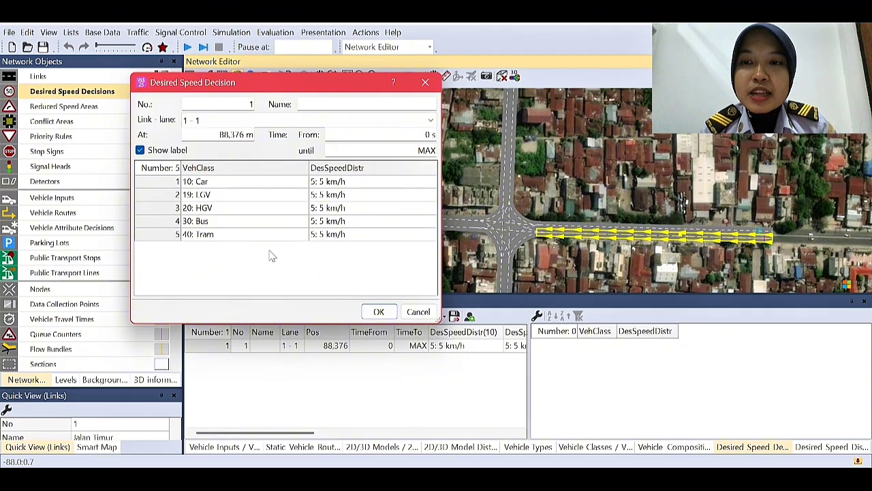
click(301, 235)
click(225, 326)
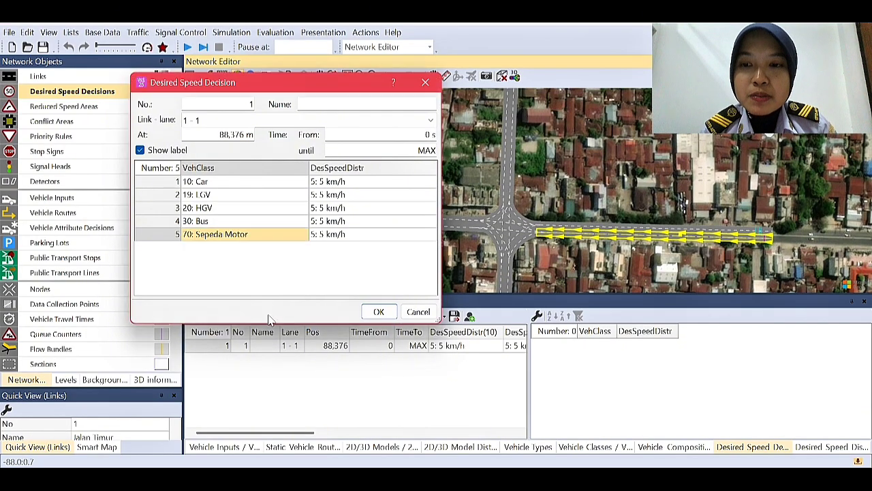
- Assign the 1047: Kecepatan speed distribution to the Car and LGV classes of the decision
click(375, 182)
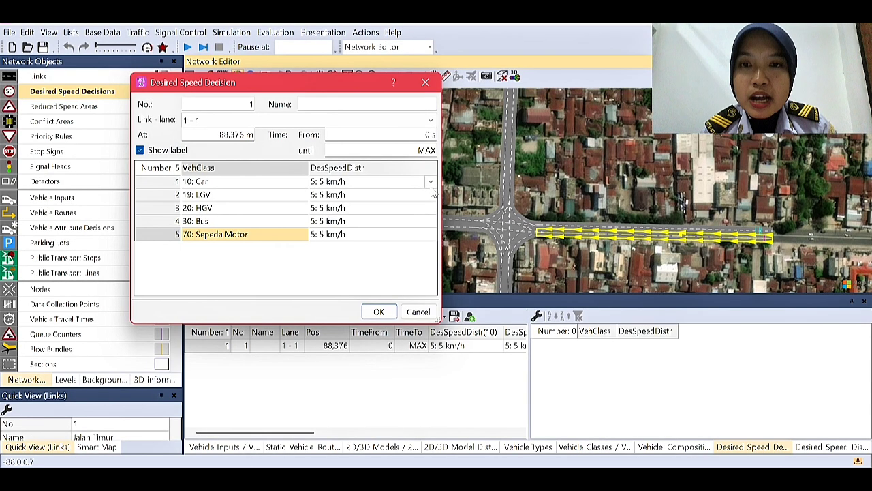
click(430, 182)
scroll(361, 408, down, 1)
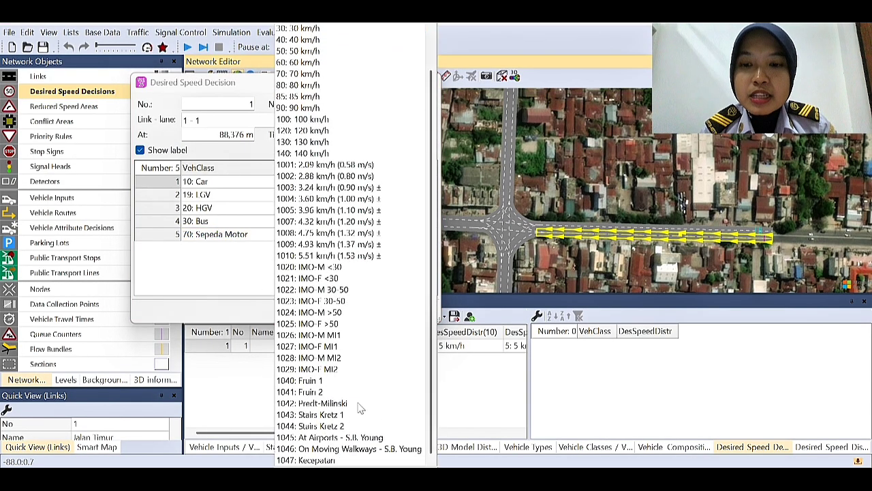
click(373, 460)
click(430, 196)
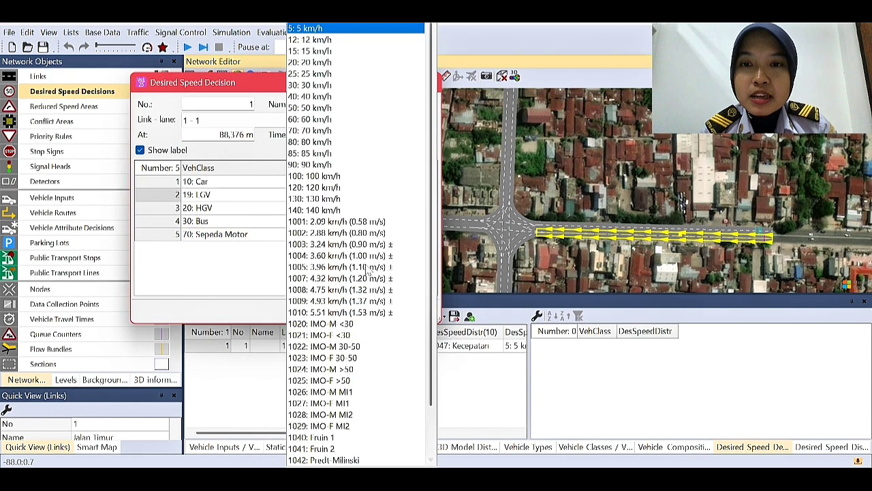
scroll(351, 419, down, 1)
click(355, 461)
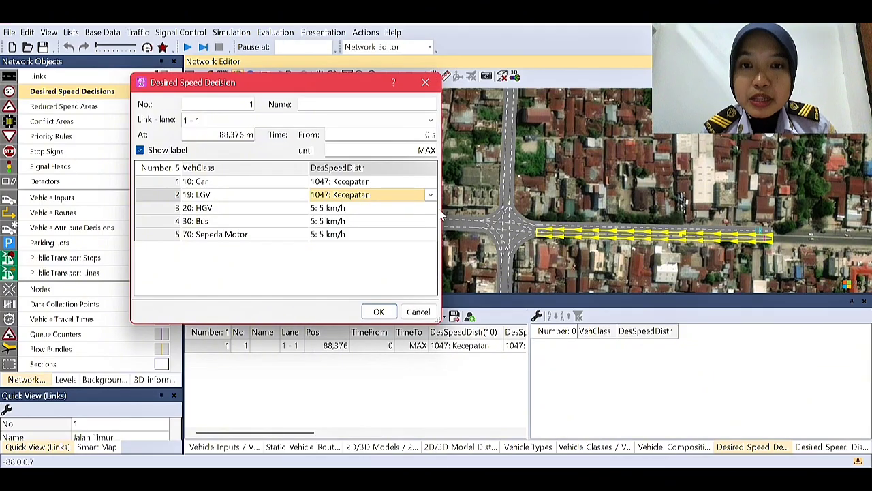
- Assign the 1047: Kecepatan distribution to the HGV, Bus and Sepeda Motor classes and accept the Jalan Timur decision
click(430, 208)
scroll(358, 455, down, 1)
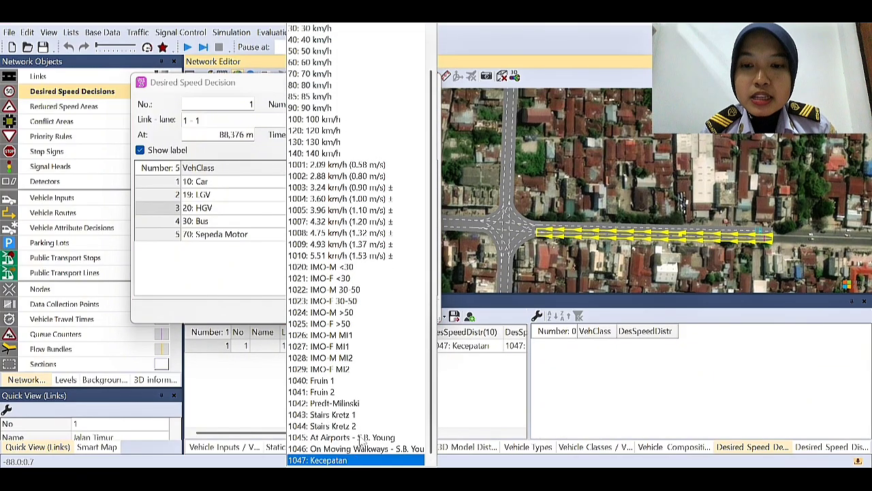
click(358, 460)
click(431, 222)
click(431, 223)
scroll(355, 449, down, 1)
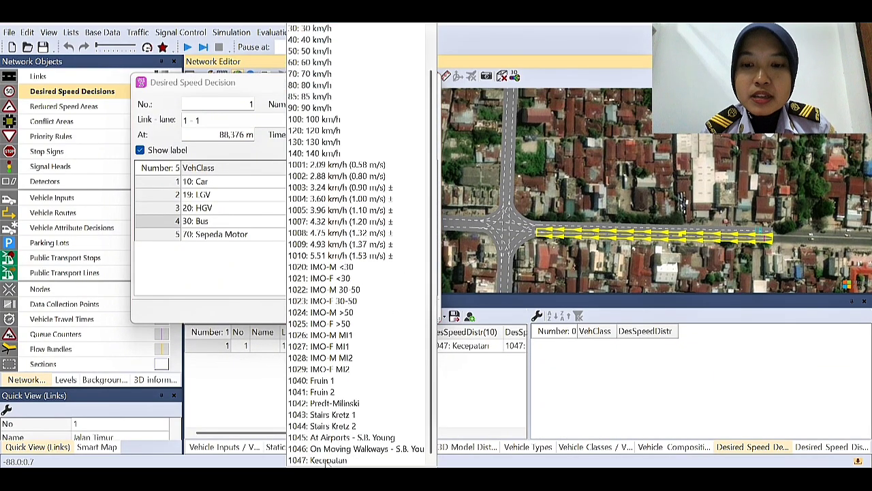
click(355, 461)
click(430, 235)
scroll(346, 409, down, 1)
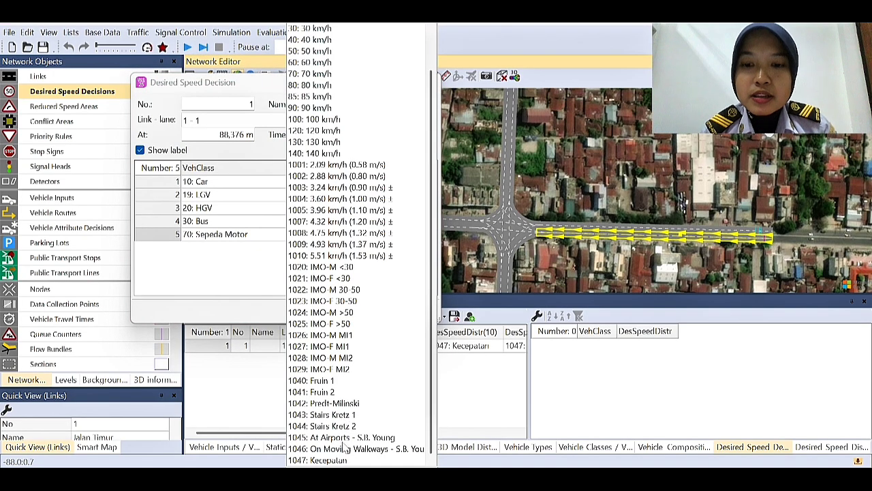
click(347, 460)
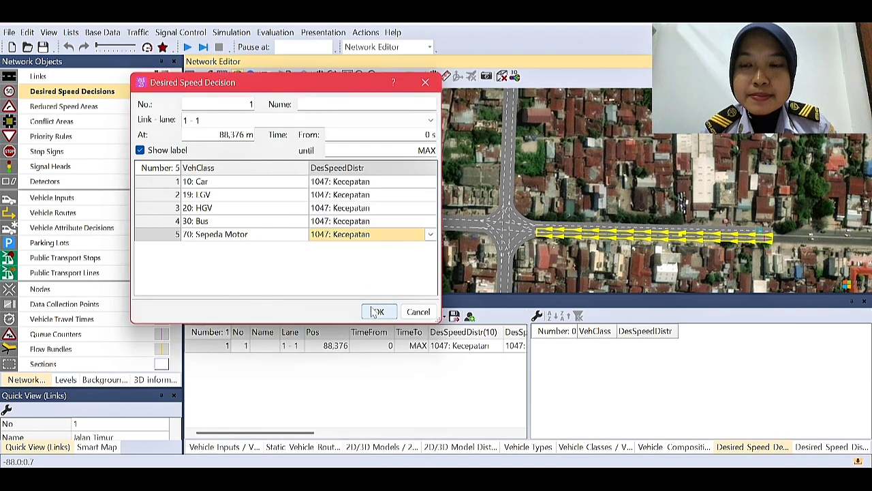
click(375, 311)
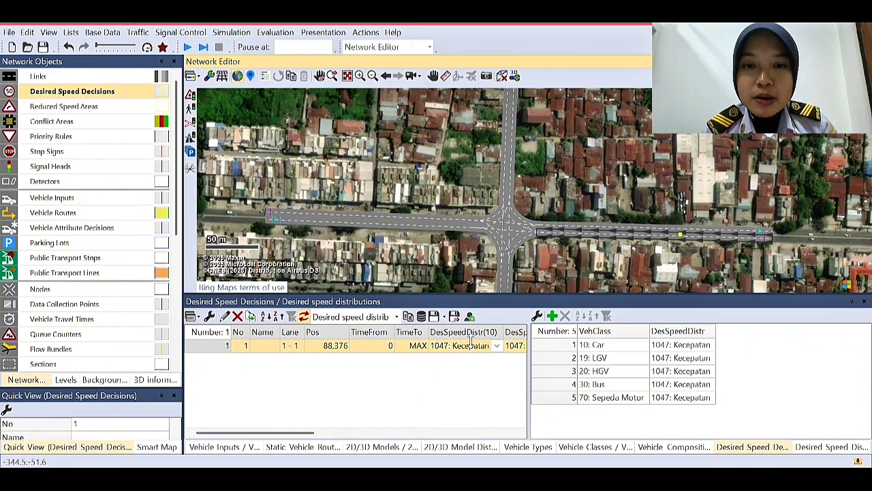
- Place a desired speed decision on lane 2 of the Jalan Selatan link at about 112 m
drag(525, 282, 525, 208)
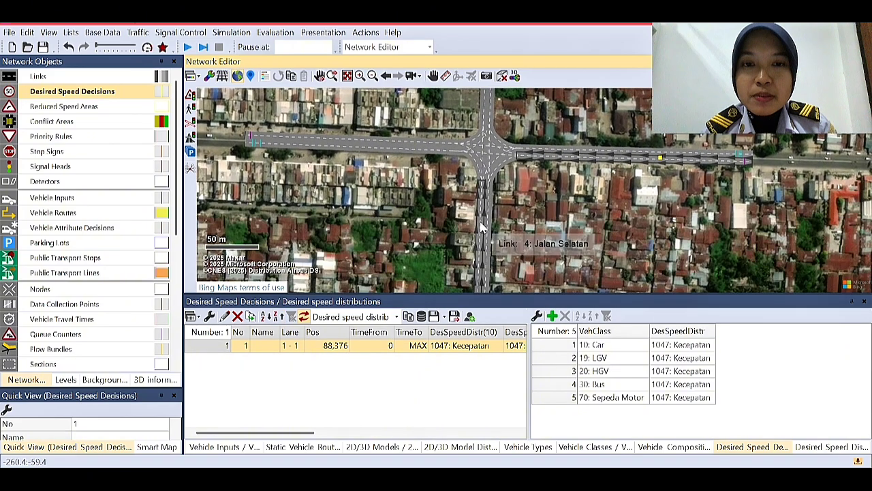
click(482, 205)
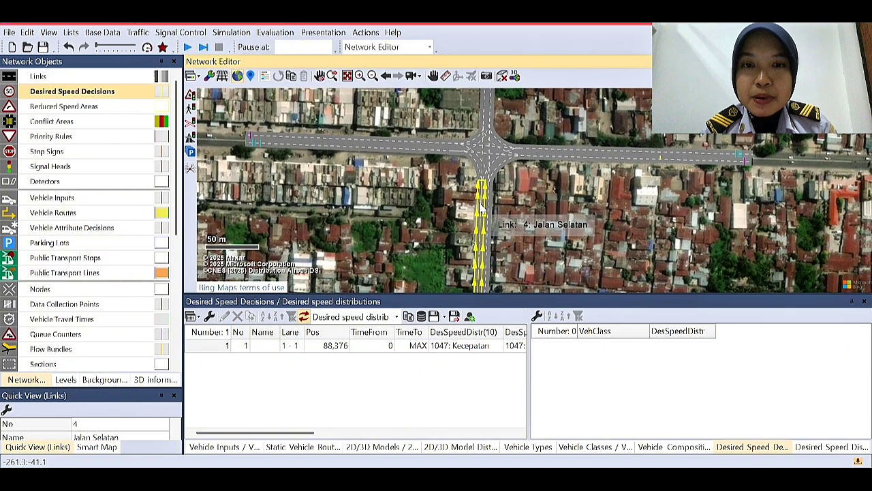
right_click(482, 205)
click(524, 222)
- Add five vehicle class entries to the Jalan Selatan decision: Car, LGV, HGV, Bus and Sepeda Motor
right_click(345, 230)
click(365, 237)
right_click(362, 236)
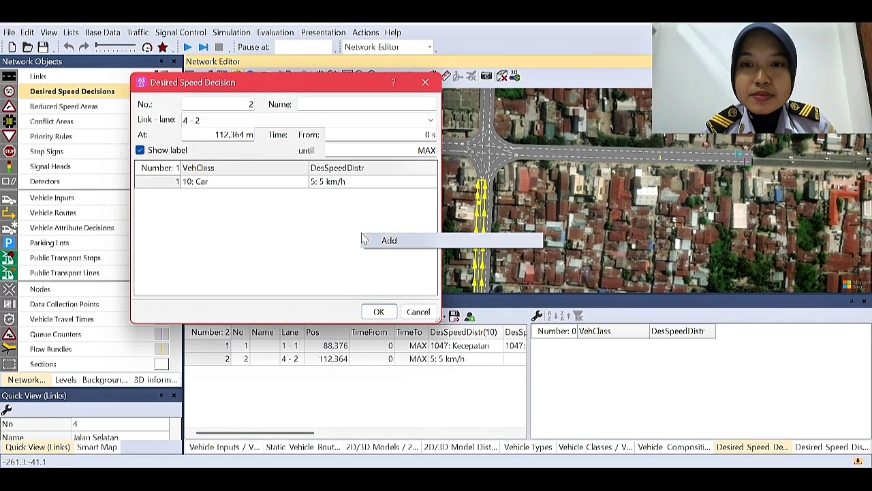
click(368, 242)
right_click(368, 244)
click(370, 248)
right_click(372, 253)
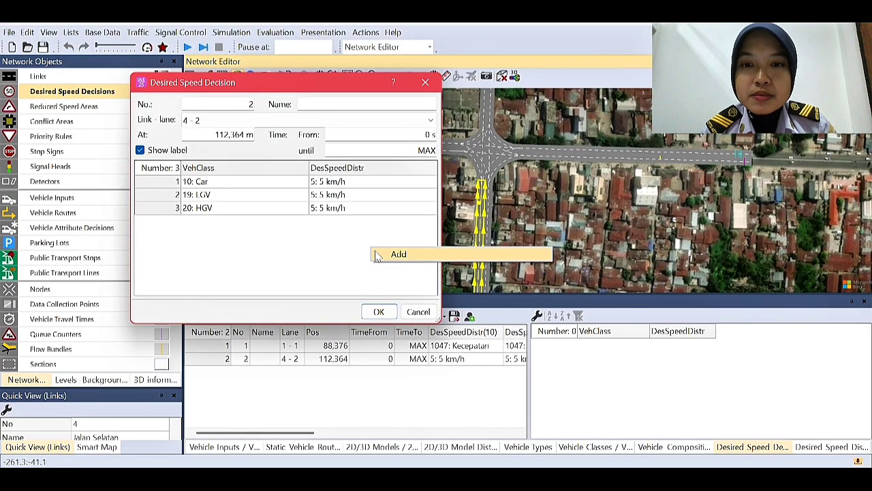
click(373, 253)
right_click(373, 256)
click(379, 262)
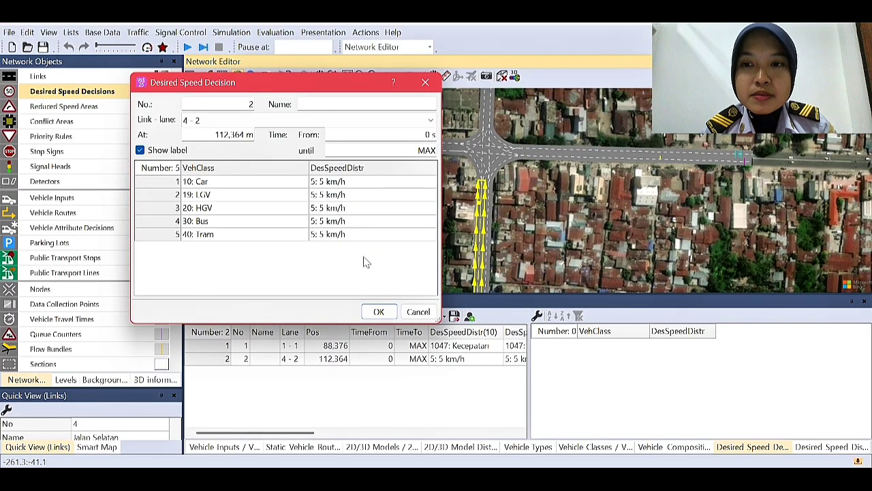
click(302, 235)
click(279, 326)
- Assign the 1047: Kecepatan speed distribution to the Car and LGV classes of the Jalan Selatan decision
click(428, 182)
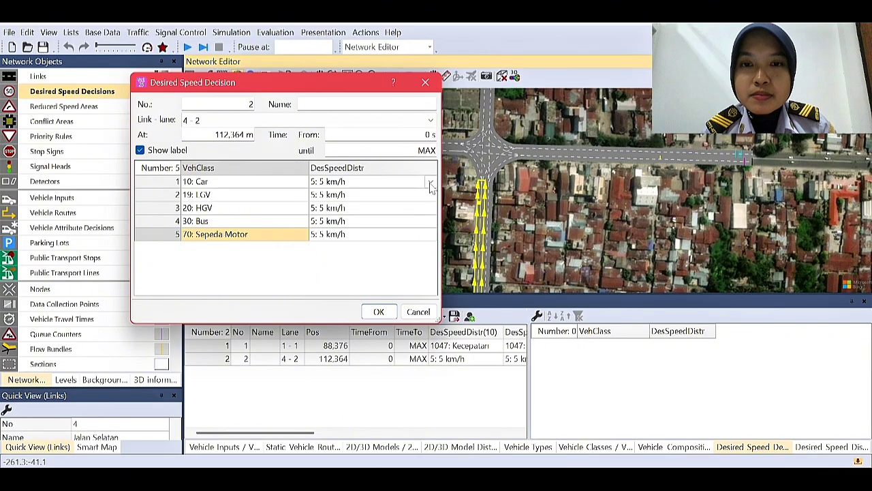
click(429, 182)
click(314, 460)
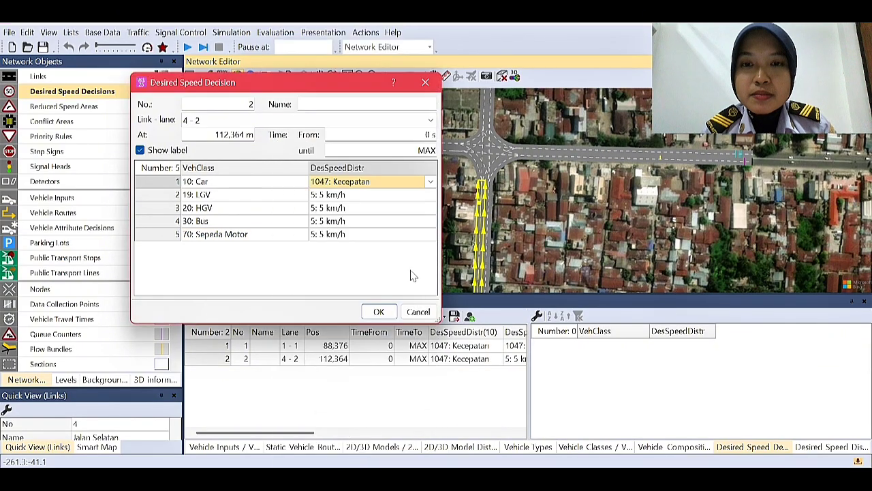
click(431, 195)
click(431, 195)
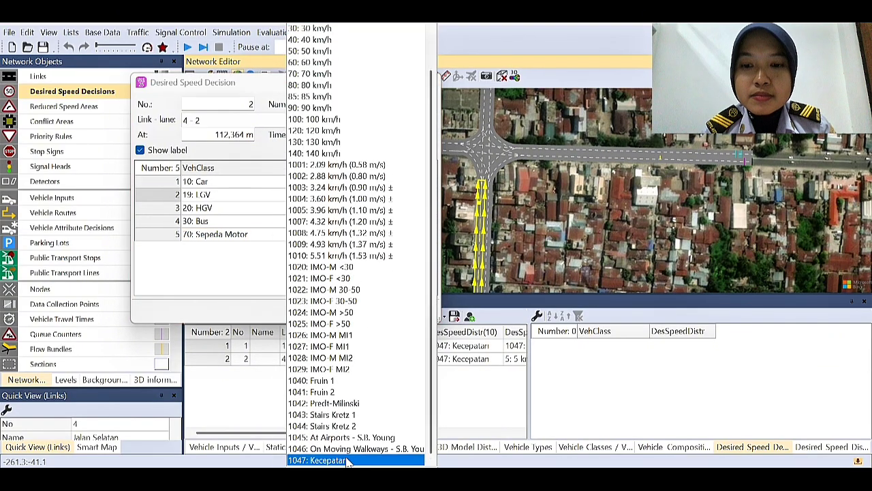
click(320, 460)
- Assign the 1047: Kecepatan distribution to the HGV, Bus and Sepeda Motor classes and accept the Jalan Selatan decision
click(430, 208)
click(431, 208)
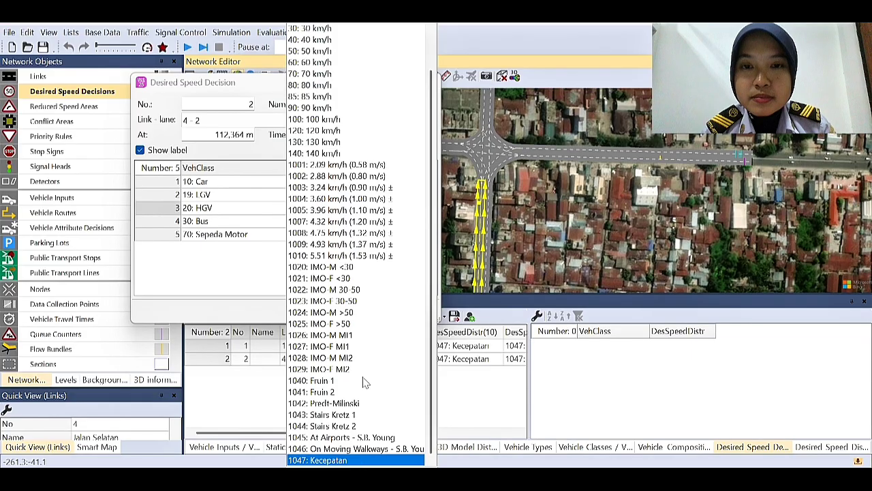
click(317, 460)
click(431, 221)
click(431, 221)
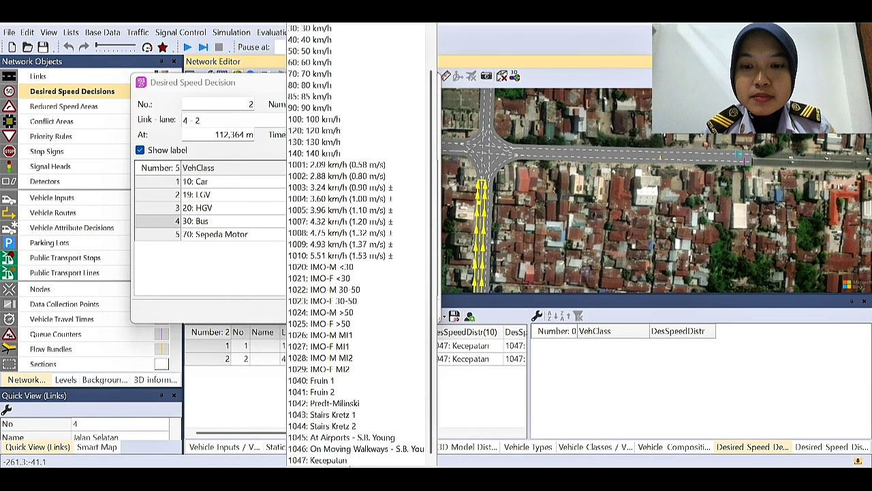
click(320, 460)
click(431, 235)
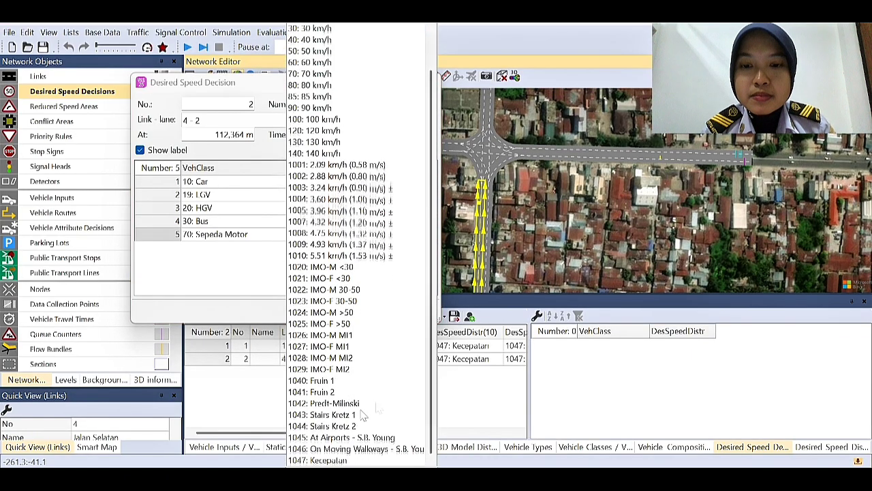
click(320, 461)
click(379, 312)
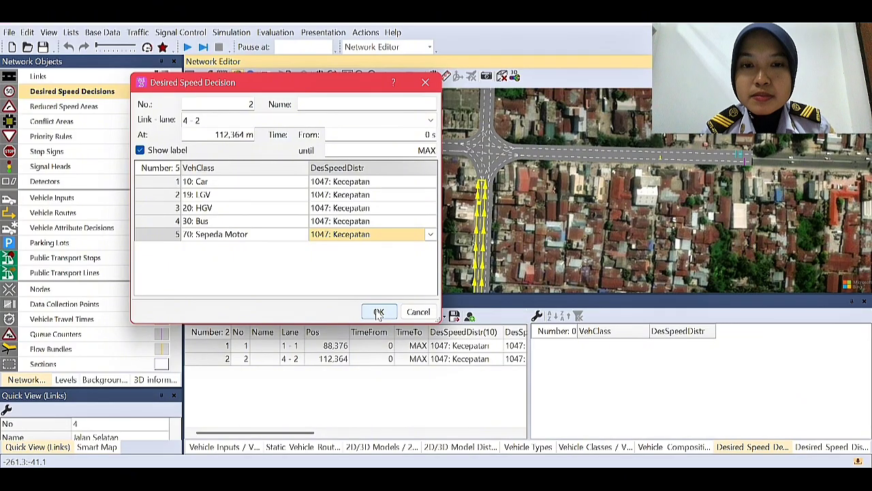
- Move the Jalan Selatan decision to about 10 m on lane 2 and the Jalan Timur decision to about 12 m on lane 2
drag(473, 125, 469, 235)
drag(388, 95, 417, 174)
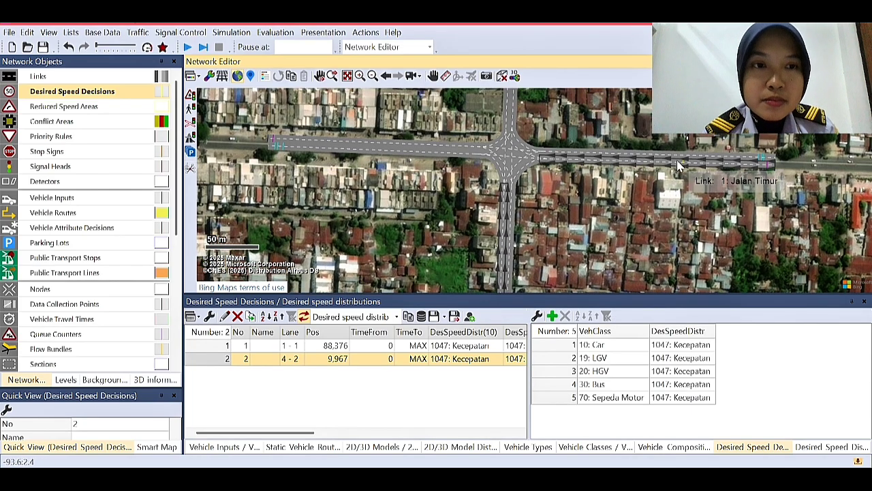
click(701, 167)
drag(702, 167, 771, 178)
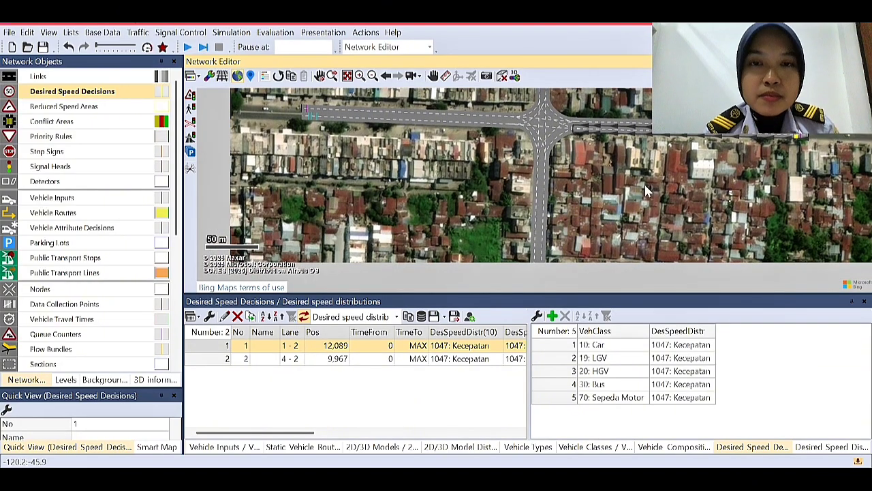
- Place a desired speed decision on lane 2 of the Jalan Barat link at about 12 m
click(365, 130)
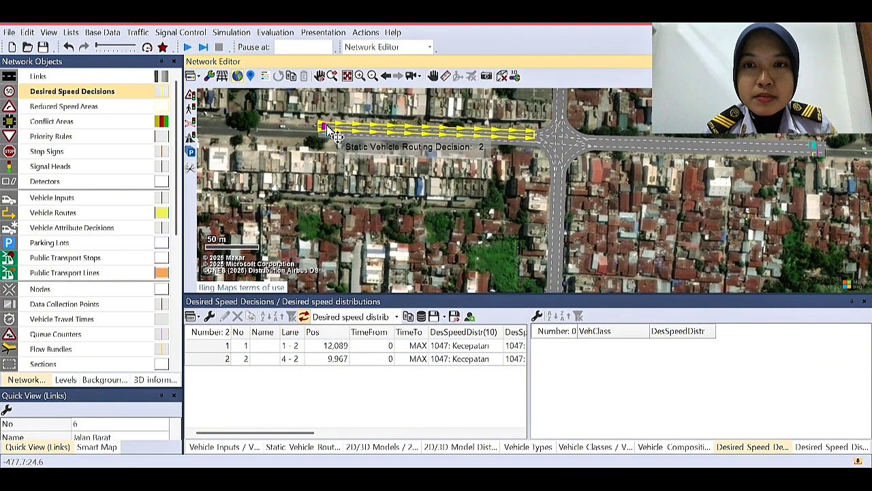
click(329, 130)
click(333, 130)
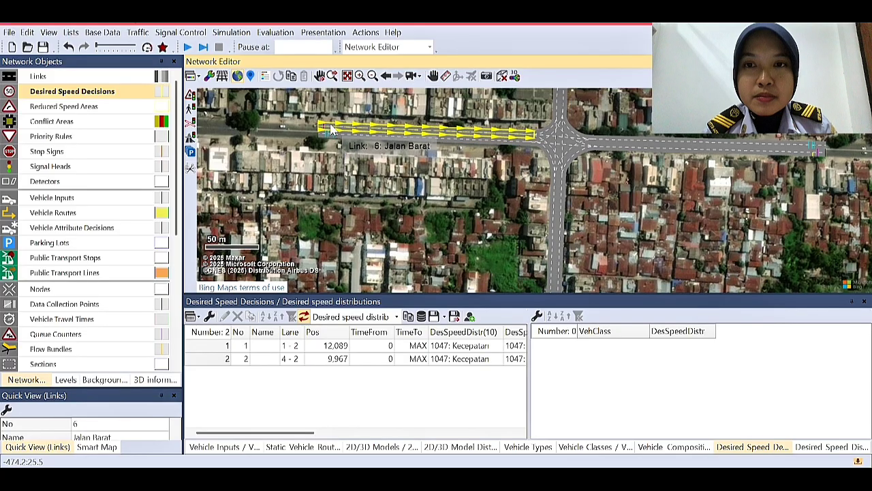
right_click(332, 129)
click(368, 141)
- Add five vehicle class entries to the Jalan Barat decision: Car, LGV, HGV, Bus and Sepeda Motor
right_click(327, 230)
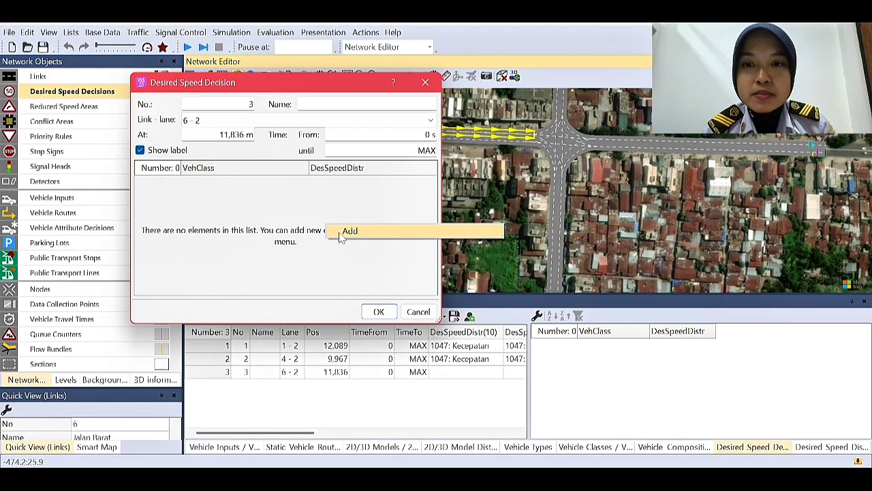
click(344, 230)
right_click(341, 230)
click(344, 235)
right_click(344, 237)
click(349, 239)
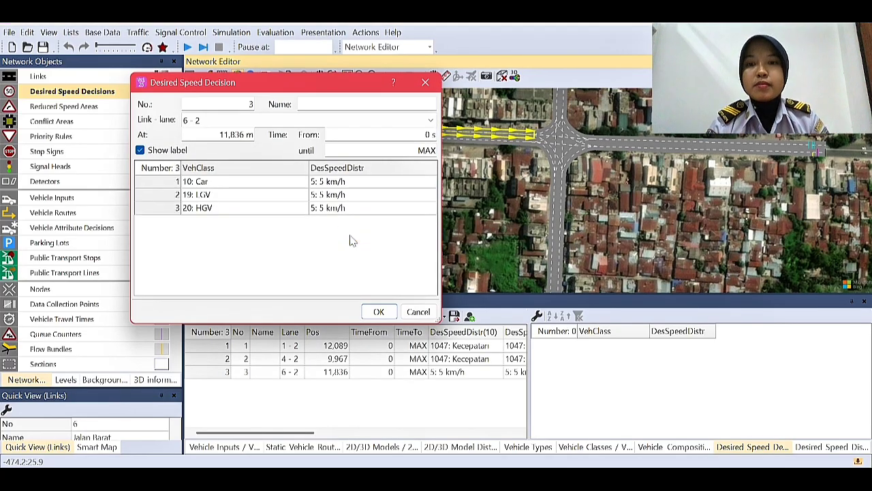
right_click(351, 241)
click(354, 243)
right_click(356, 244)
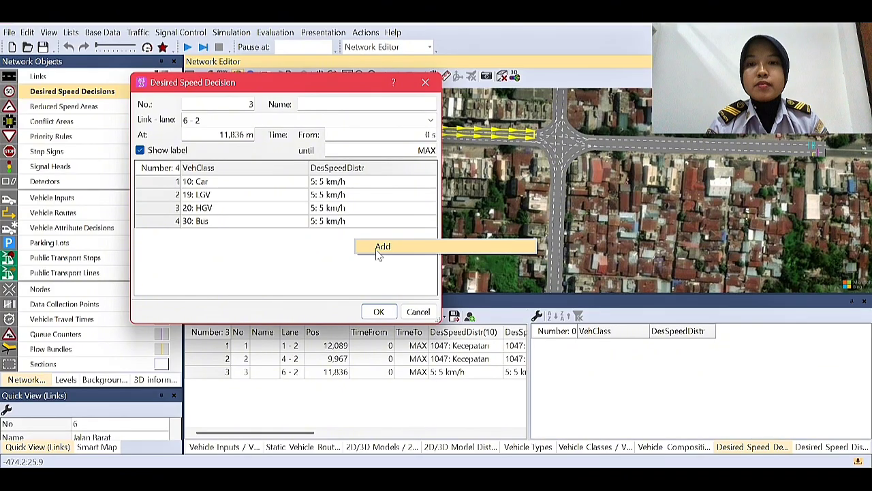
click(379, 249)
click(300, 234)
click(225, 325)
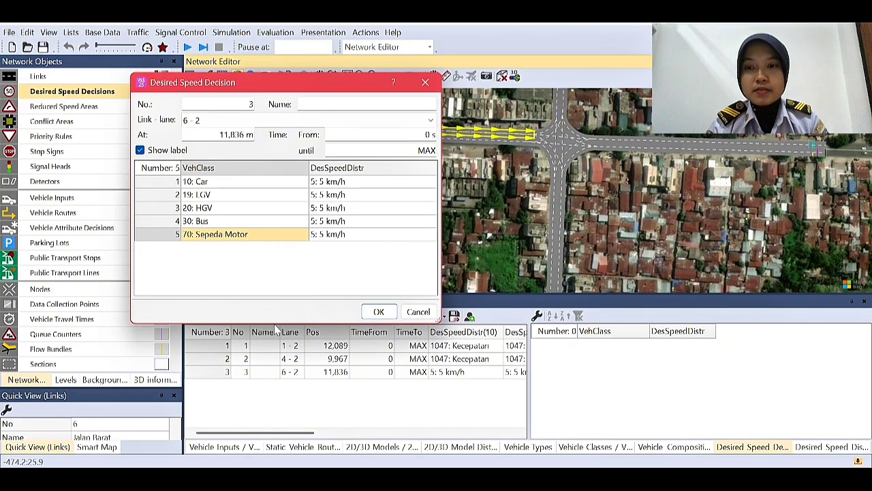
- Assign the 1047: Kecepatan speed distribution to the Car and LGV classes of the Jalan Barat decision
click(428, 183)
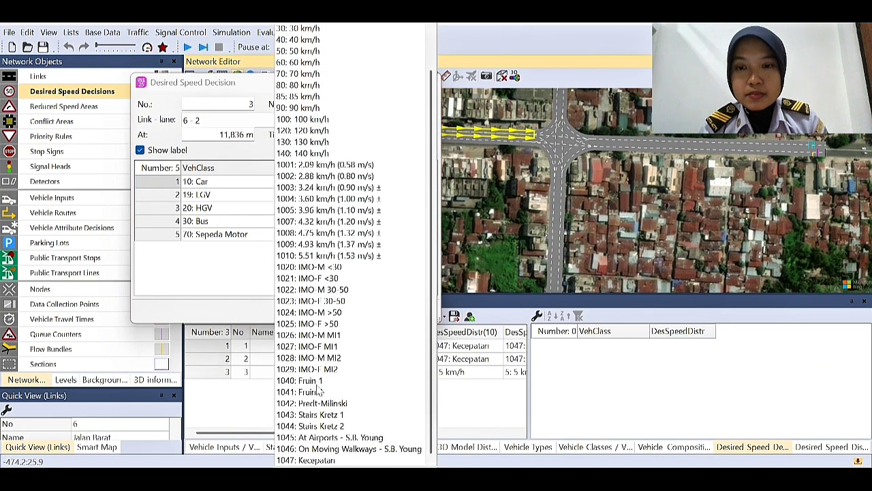
click(313, 460)
click(429, 196)
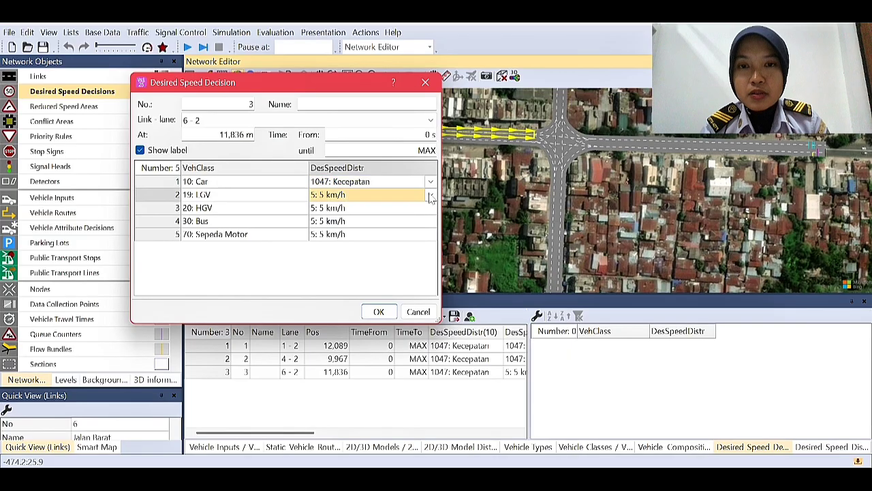
click(318, 460)
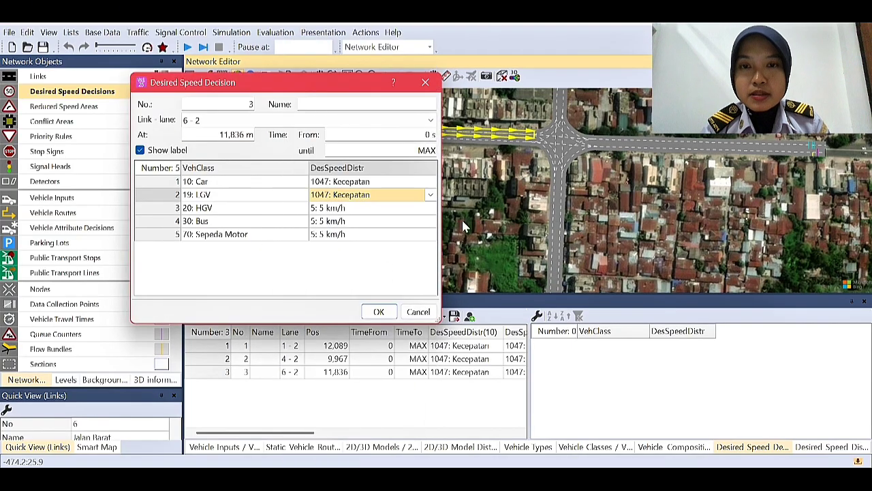
- Assign the 1047: Kecepatan distribution to the HGV, Bus and Sepeda Motor classes and accept the Jalan Barat decision
click(427, 209)
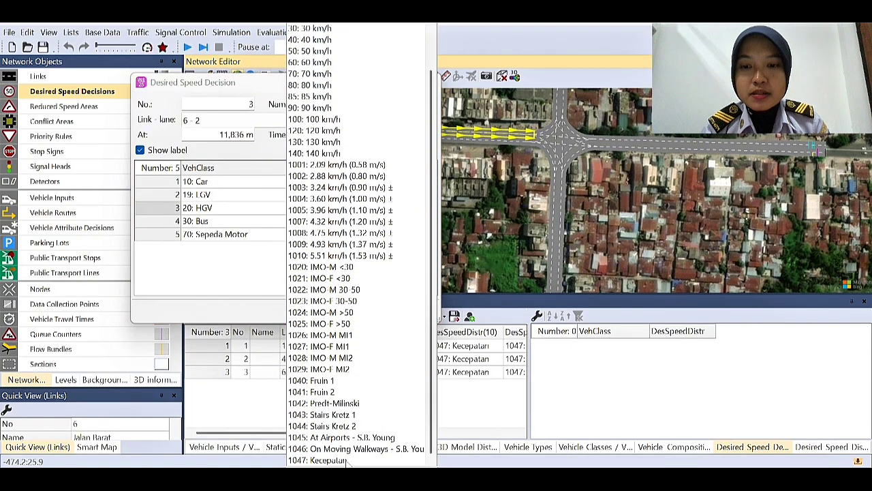
click(344, 460)
click(427, 223)
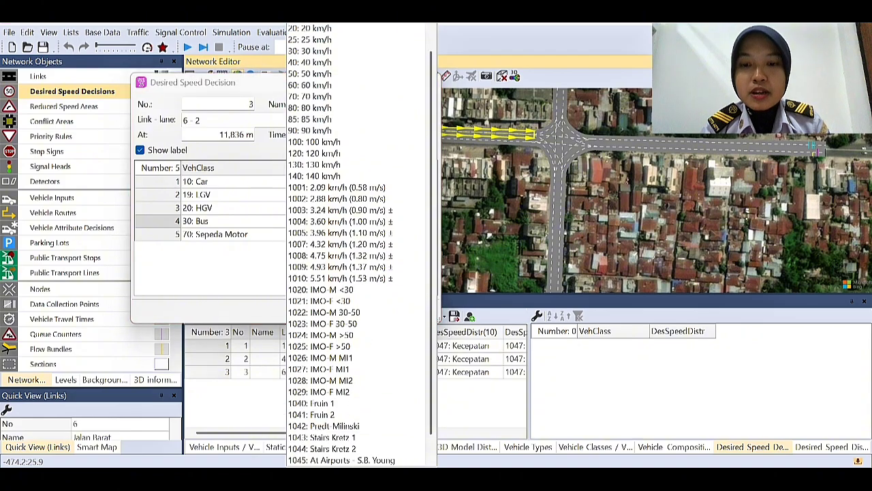
click(341, 460)
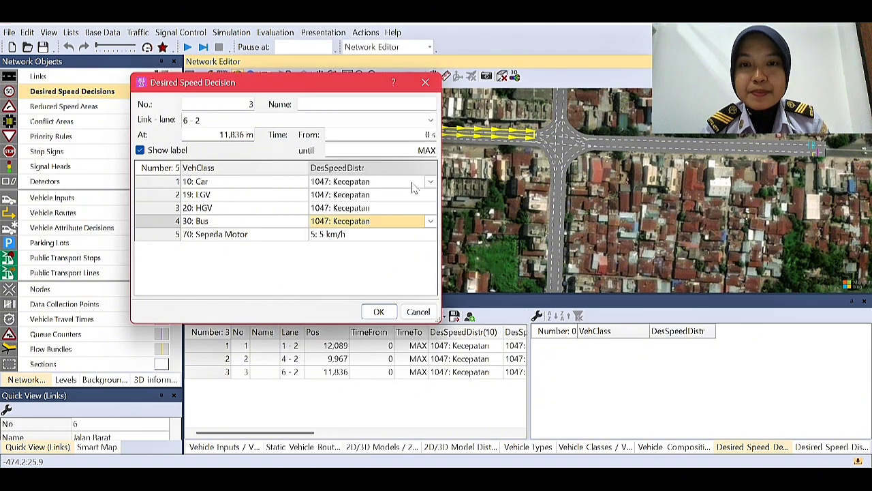
click(430, 234)
click(361, 461)
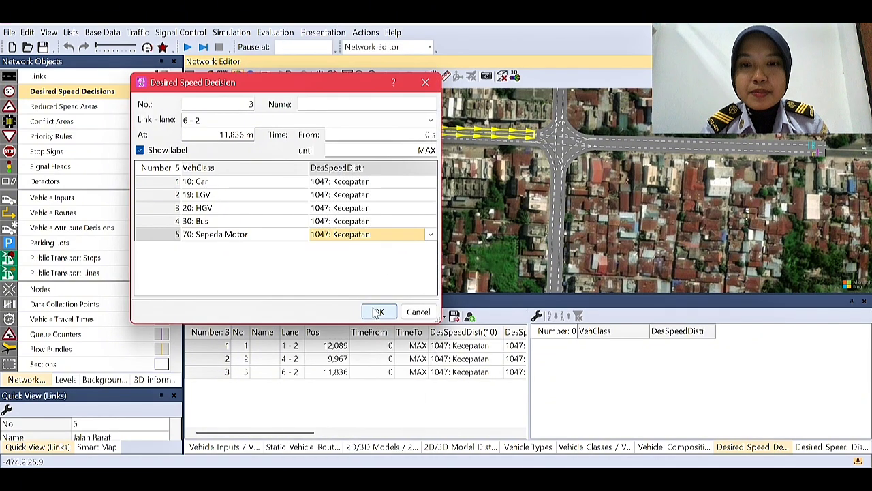
click(377, 312)
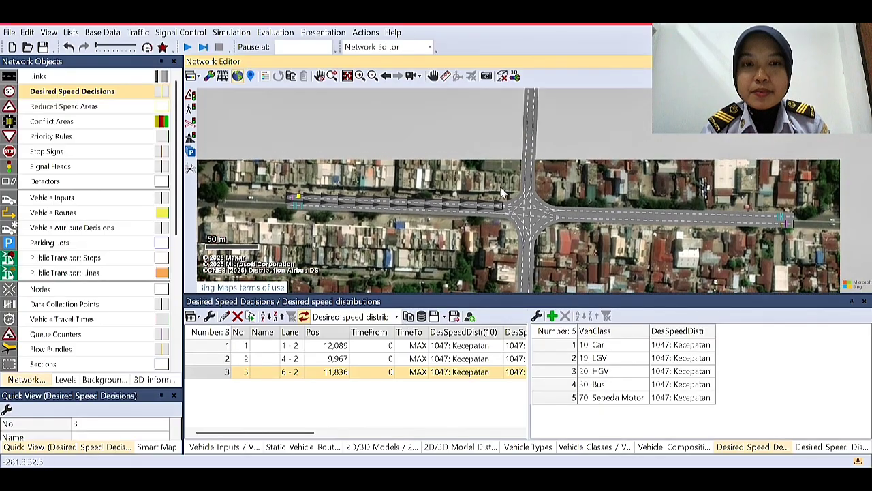
- Place a desired speed decision on lane 1 of Jalan Utara at about 10 m with Car, LGV, HGV, Bus and Sepeda Motor class entries
click(513, 179)
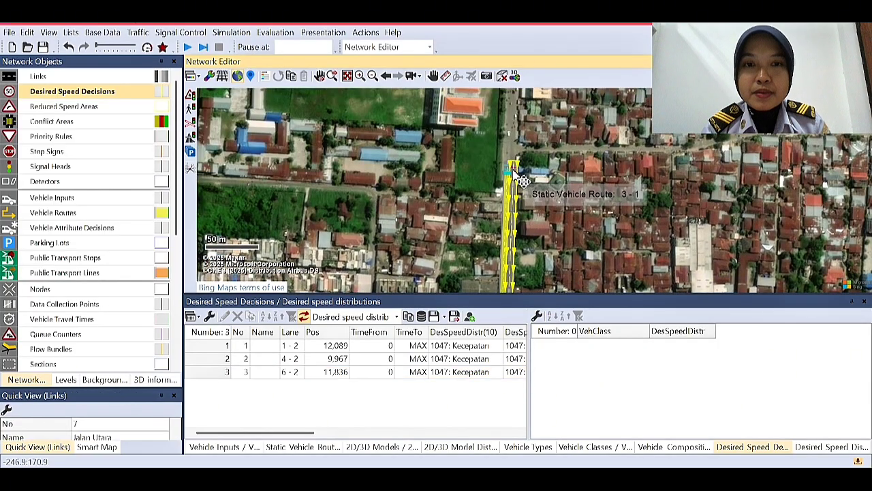
ctrl+right_click(513, 170)
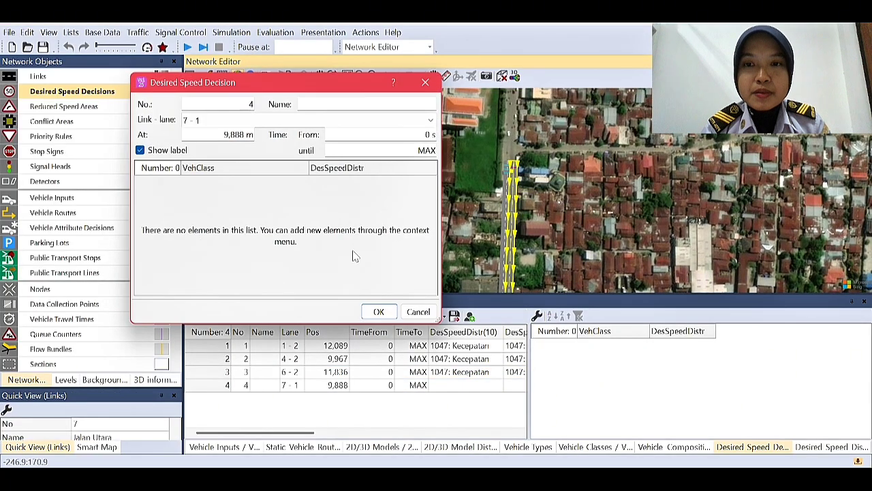
right_click(350, 243)
click(368, 250)
right_click(365, 244)
click(372, 252)
right_click(369, 248)
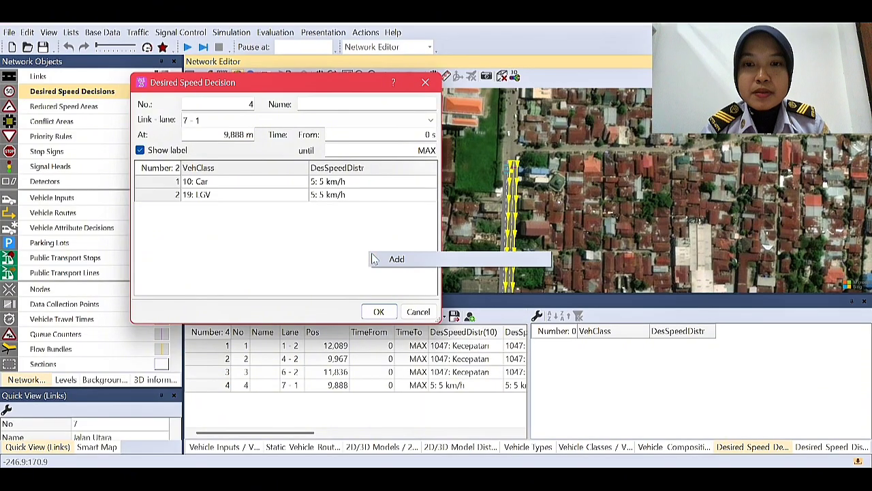
click(373, 257)
right_click(374, 262)
click(375, 262)
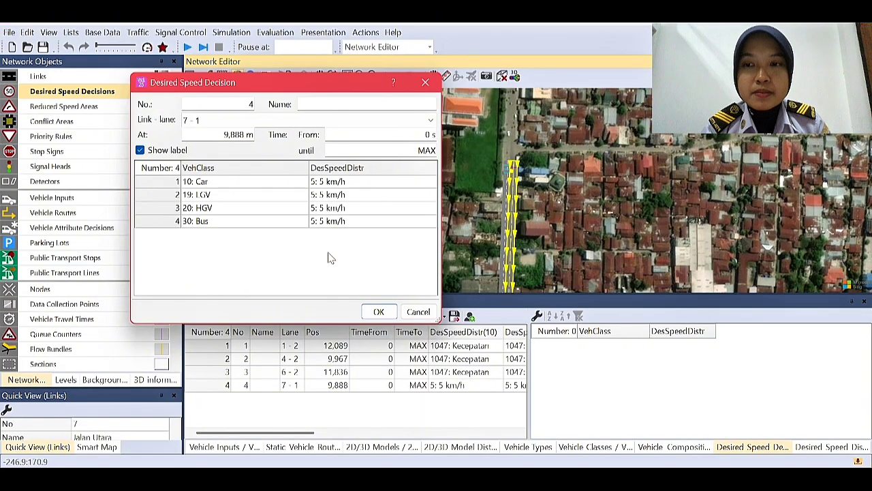
right_click(328, 252)
click(354, 260)
click(301, 234)
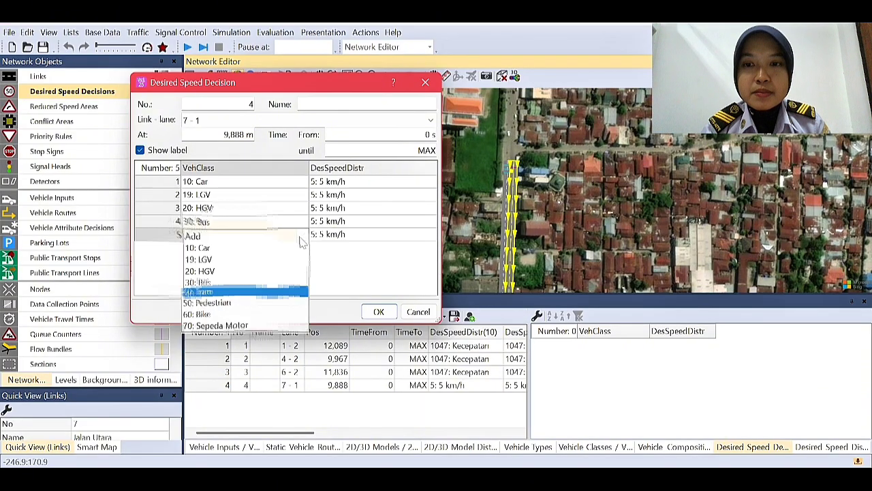
click(277, 326)
- Assign the 1047: Kecepatan distribution to Car, LGV, HGV, Bus and Sepeda Motor in the Jalan Utara decision and accept it
click(431, 182)
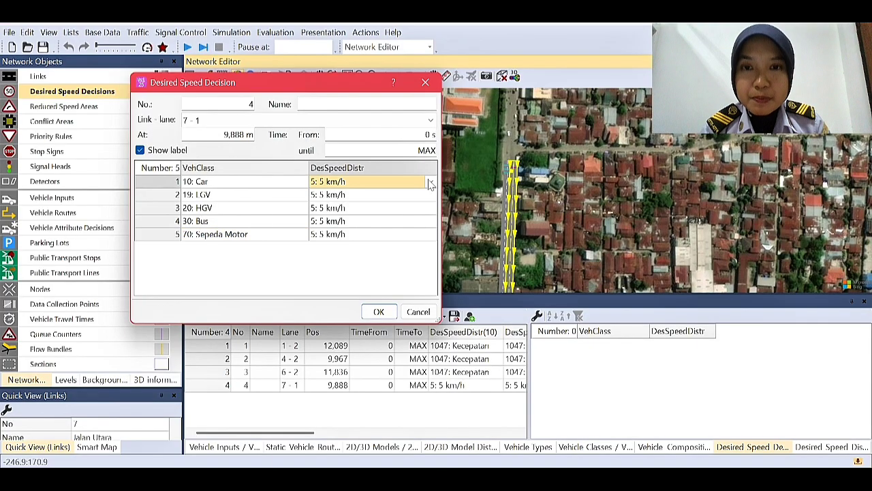
click(339, 461)
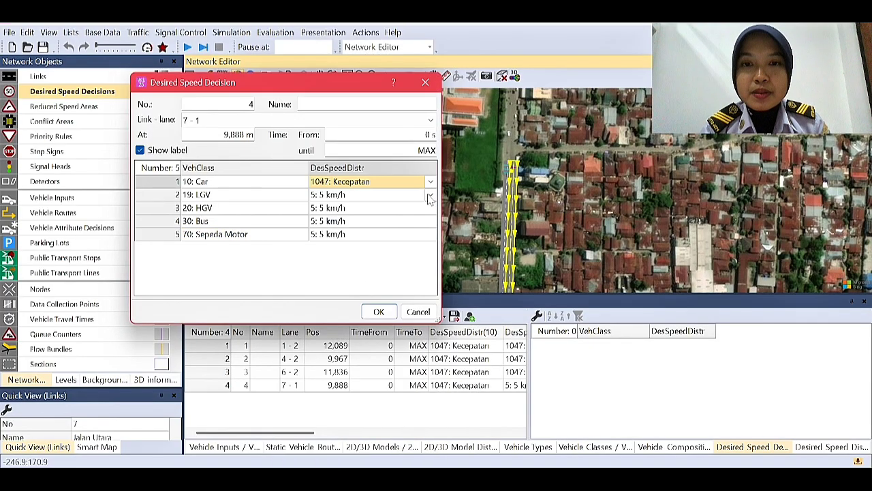
click(430, 195)
click(339, 461)
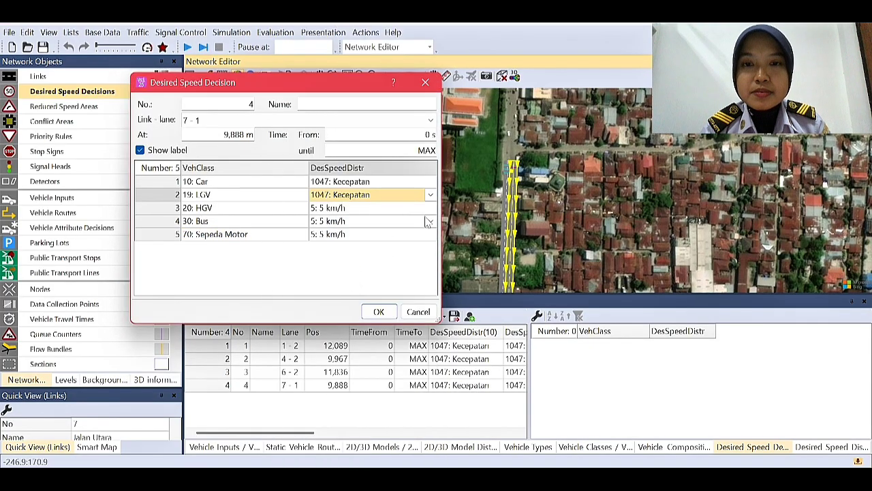
click(429, 222)
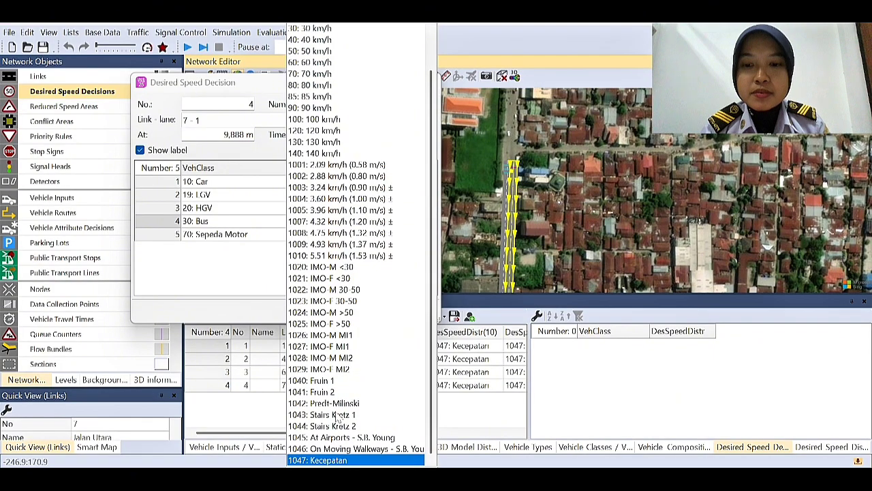
click(339, 460)
click(429, 208)
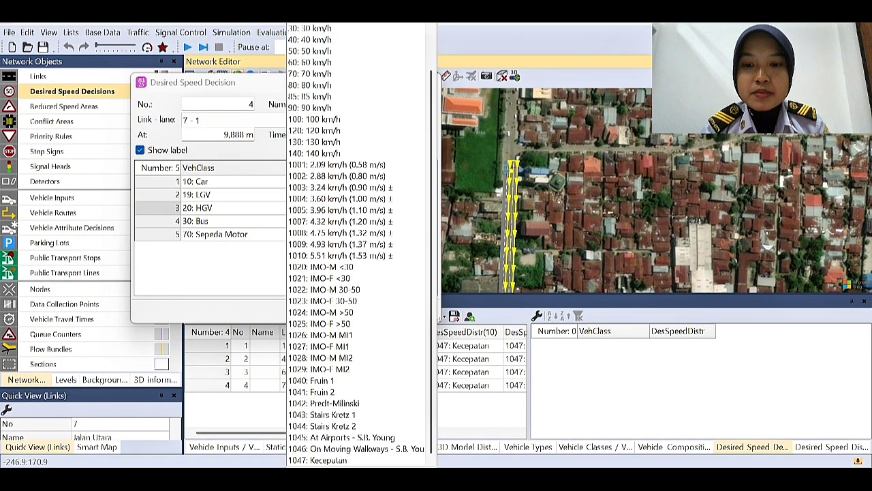
click(339, 460)
click(430, 234)
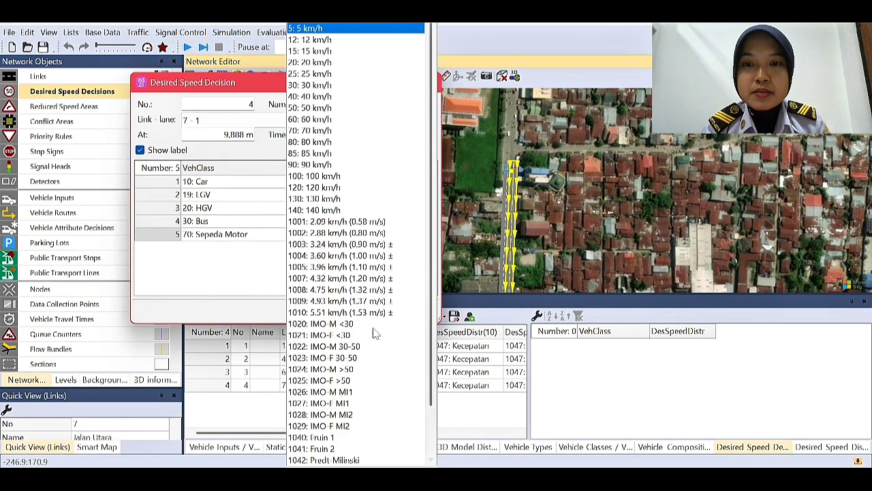
click(370, 461)
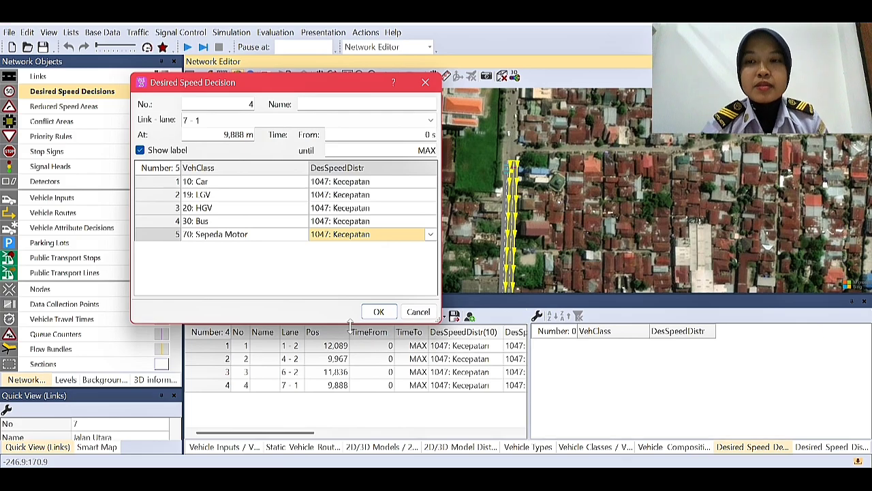
click(378, 312)
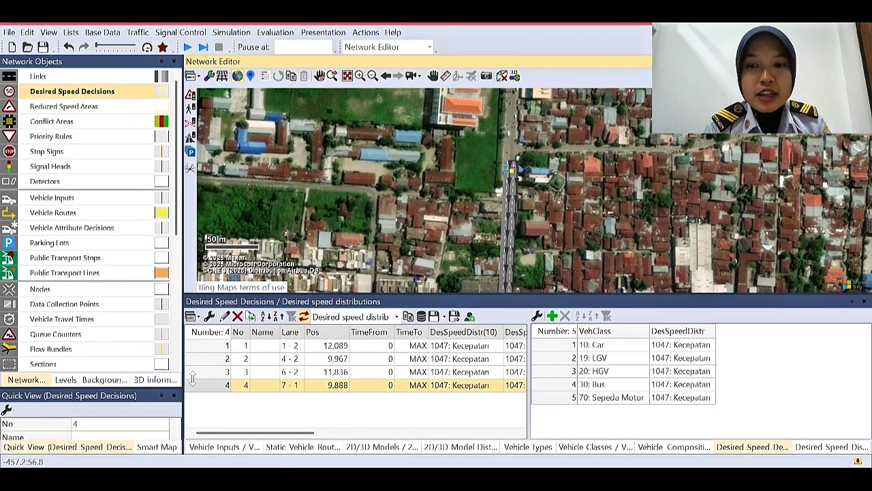
- Review the desired speed decision entries in the list and examine the intersection's approach links on the map
click(195, 372)
click(204, 358)
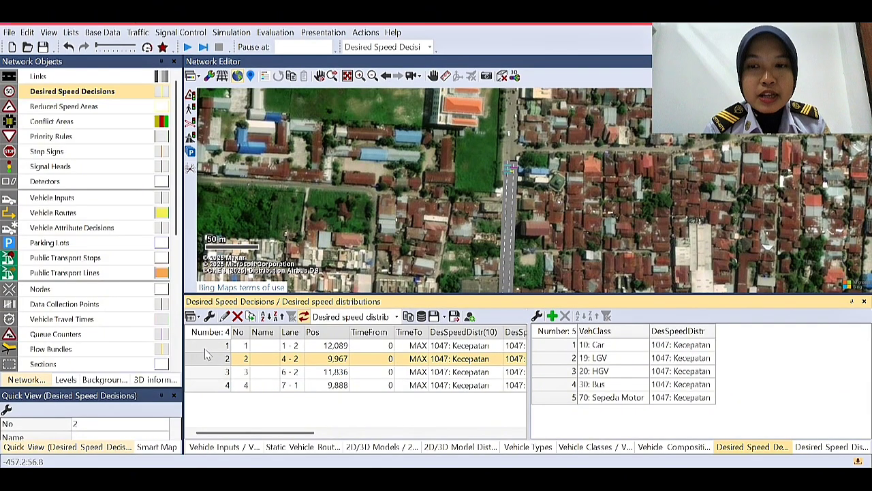
click(203, 344)
click(204, 387)
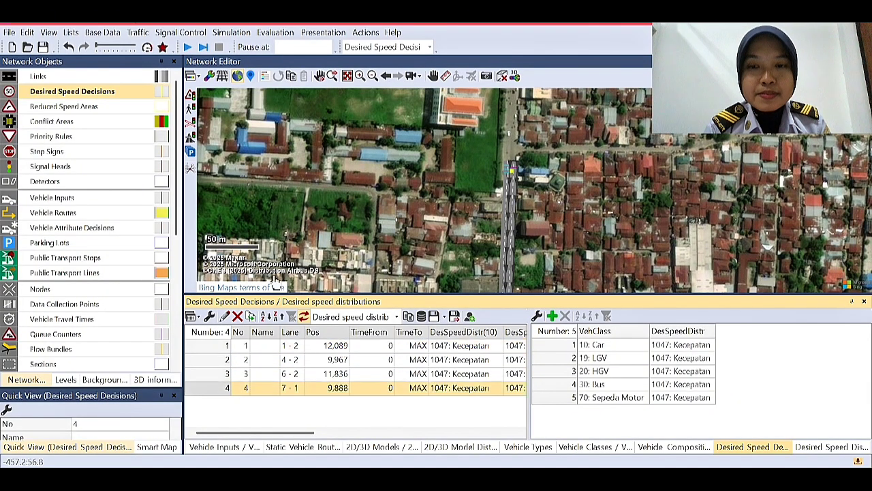
drag(562, 261, 532, 138)
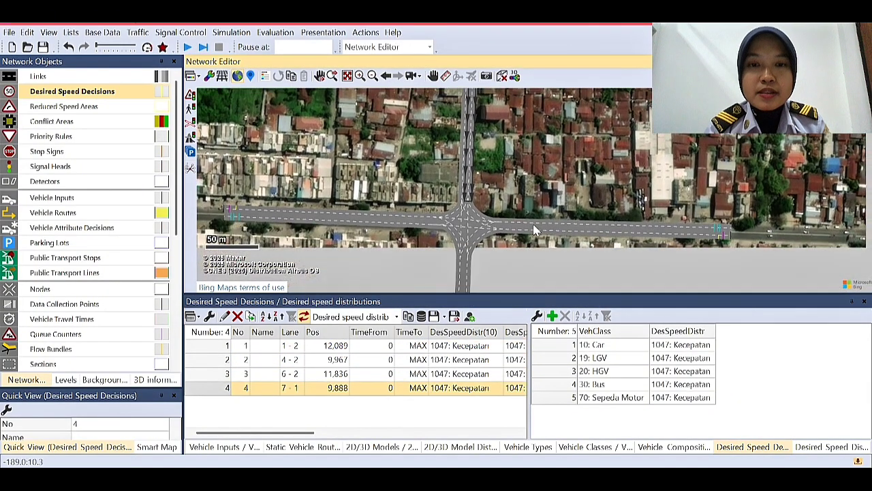
drag(535, 248, 537, 233)
scroll(538, 238, up, 2)
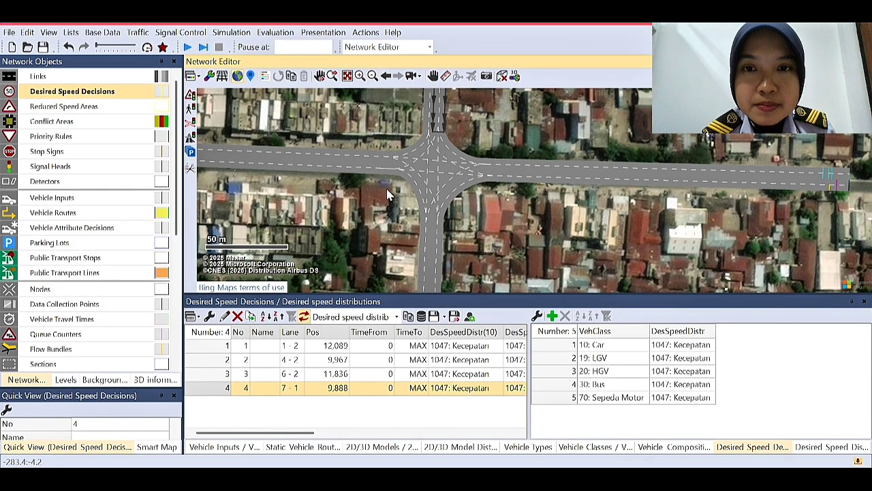
drag(481, 210, 523, 222)
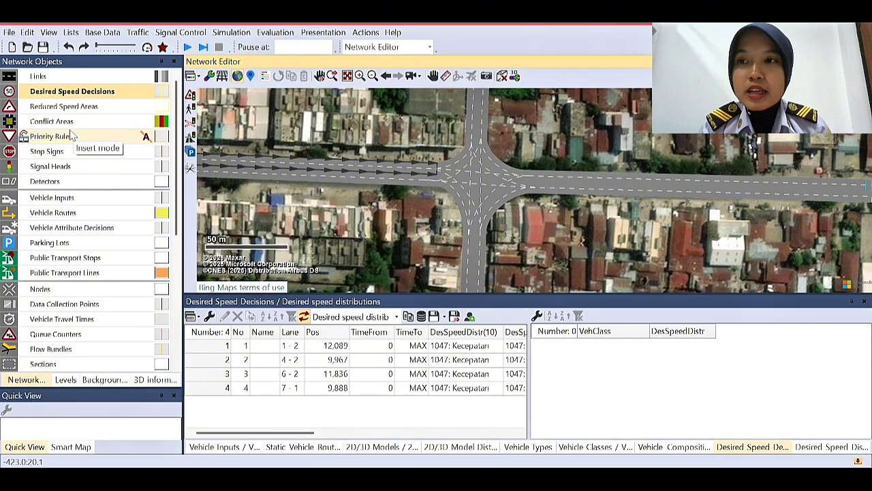
- Activate the Reduced Speed Areas object type and show its list
click(66, 109)
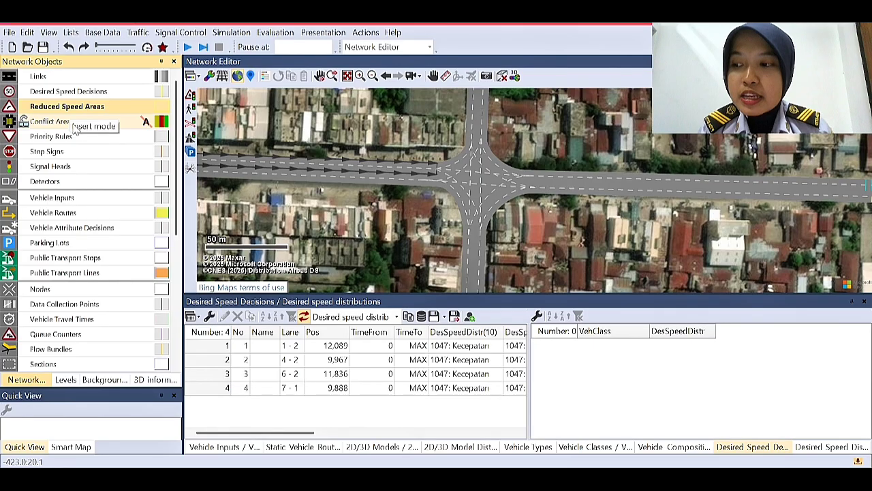
right_click(78, 113)
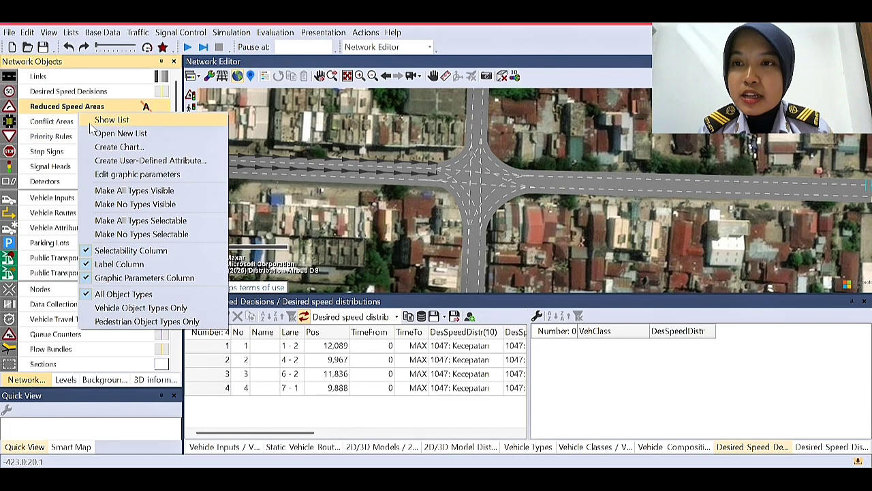
click(90, 119)
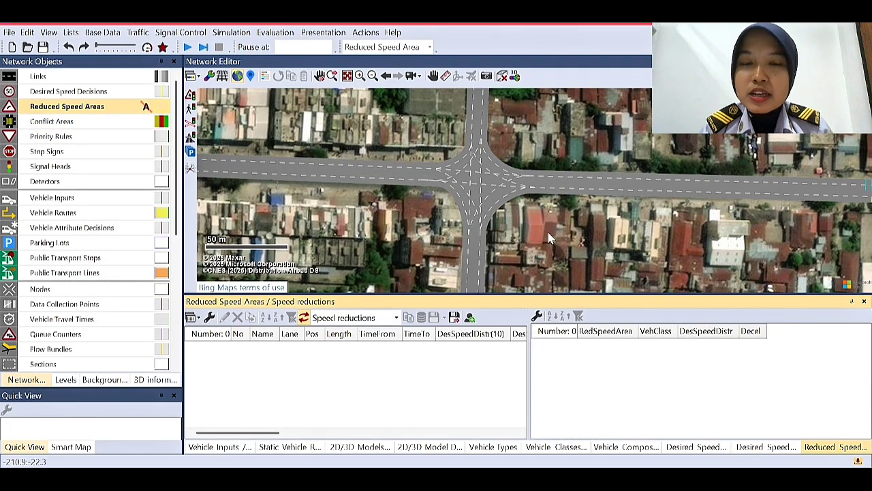
- Place a reduced speed area about 31 m long on lane 1 of connector 10000, starting at about 10.5 m
drag(536, 241, 504, 228)
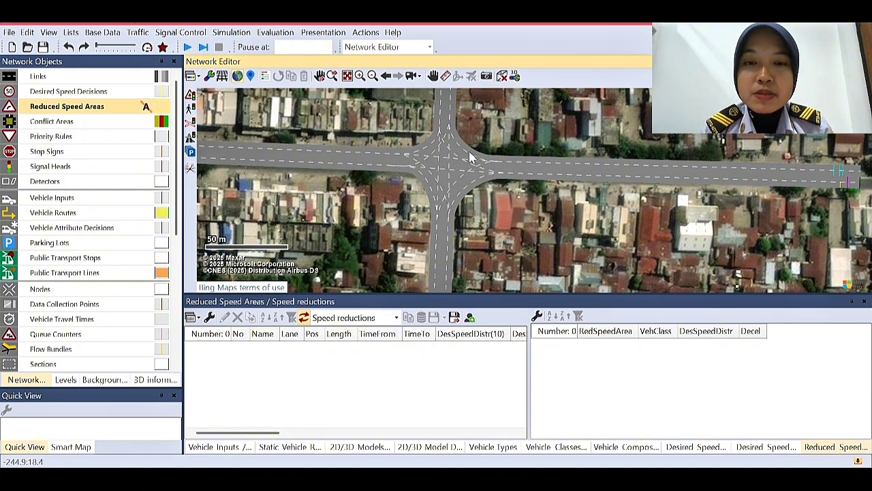
click(475, 192)
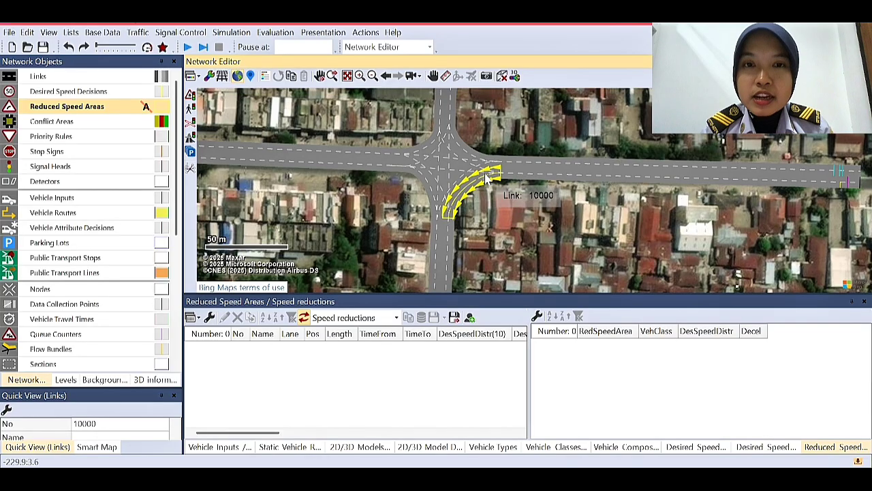
ctrl+right_click(486, 176)
drag(486, 176, 455, 214)
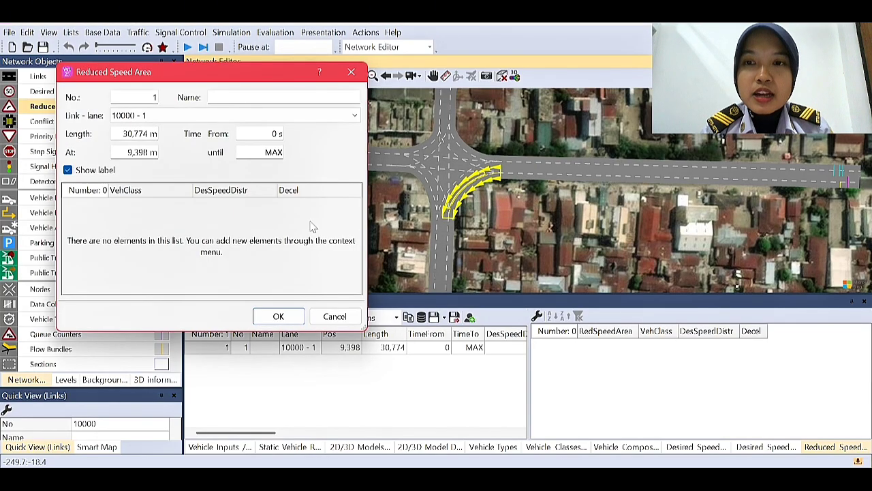
click(284, 320)
click(487, 177)
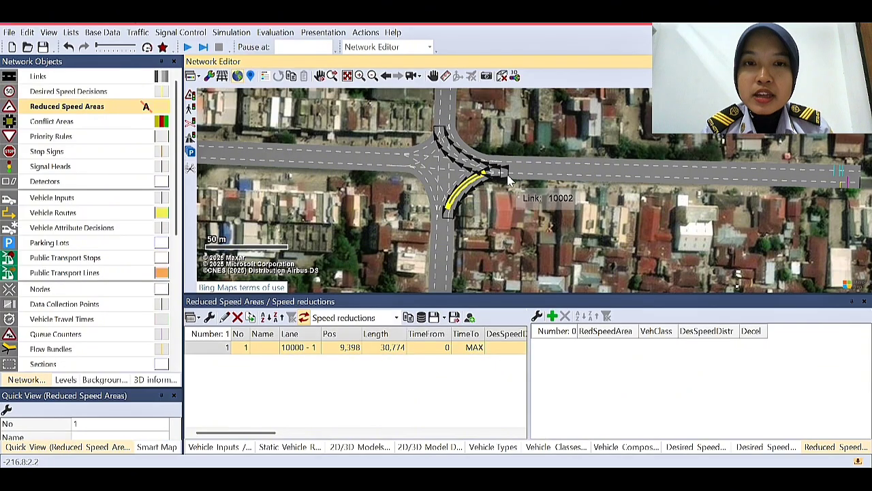
click(524, 179)
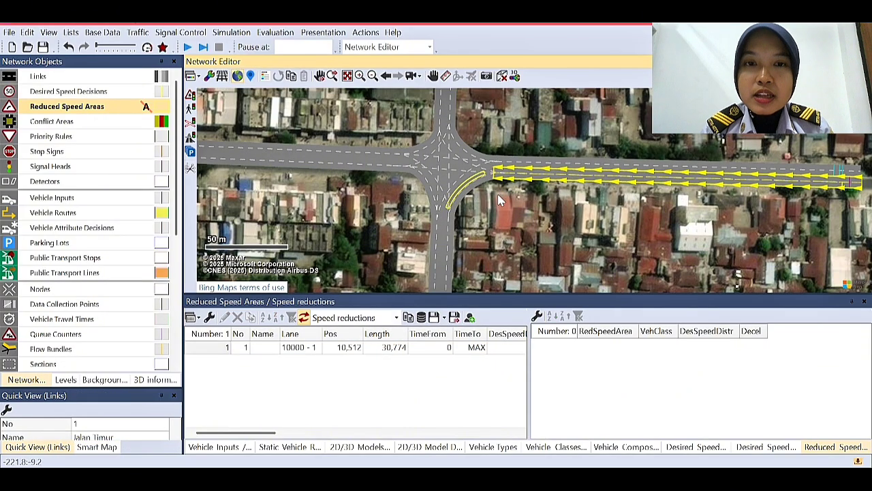
key(Escape)
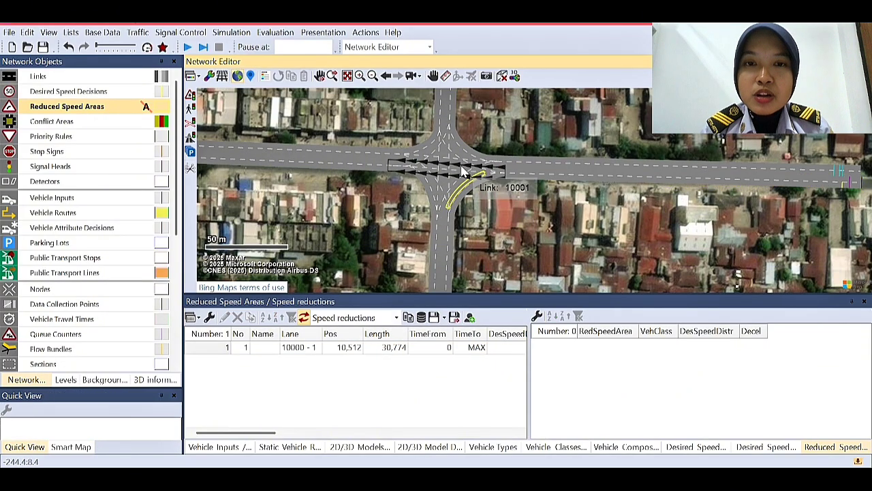
- Place reduced speed areas on lane 1 of connector 10001, about 34 m long, and lane 1 of connector 10002, about 35 m long
click(462, 171)
drag(480, 175, 425, 176)
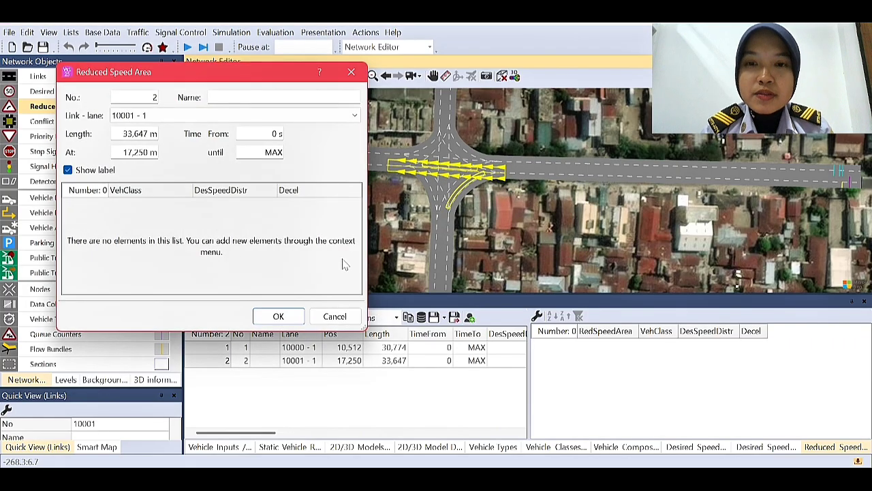
click(278, 316)
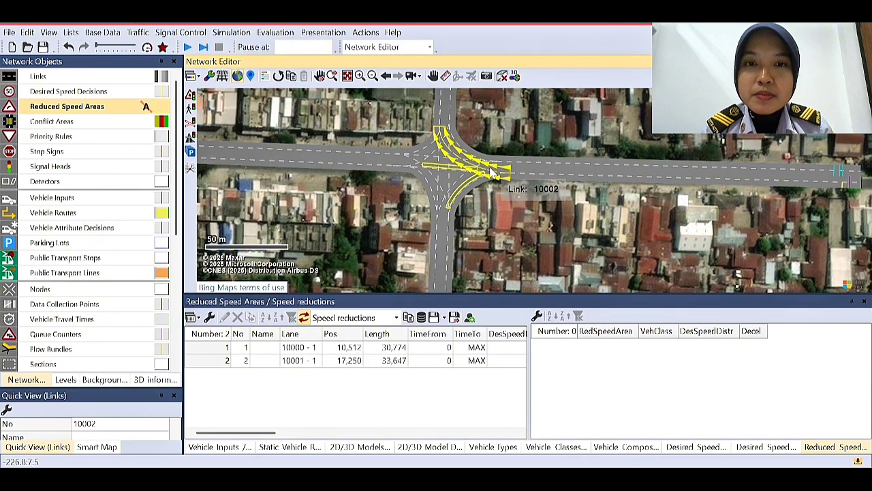
drag(492, 174, 438, 186)
click(279, 317)
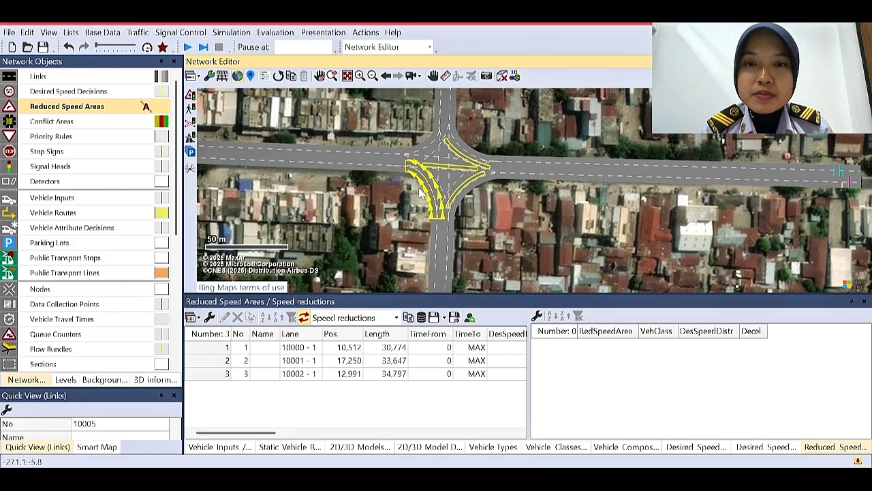
- Place reduced speed areas on lane 2 of connector 10005, about 23 m long, and lane 1 of connector 10003, about 32 m long
drag(431, 209, 417, 180)
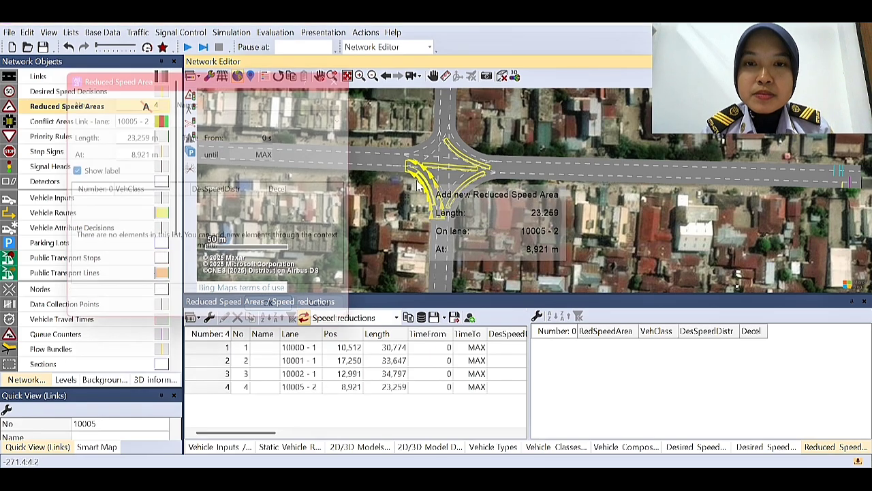
click(279, 315)
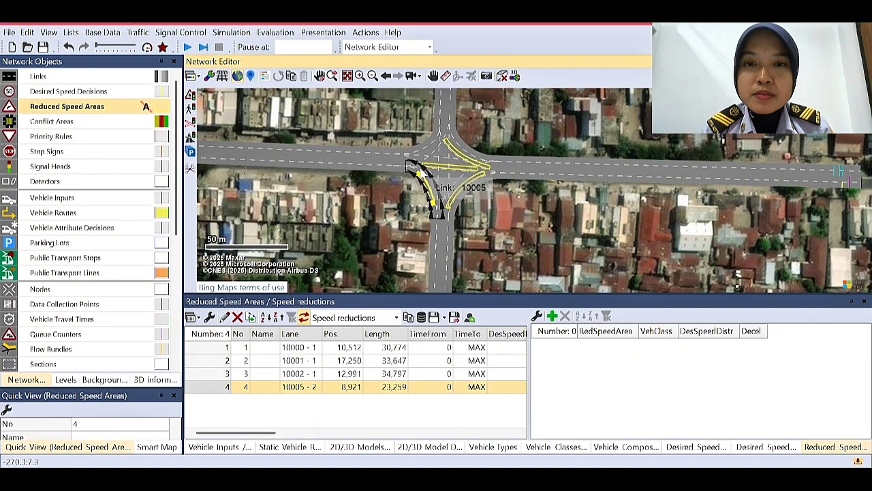
click(437, 195)
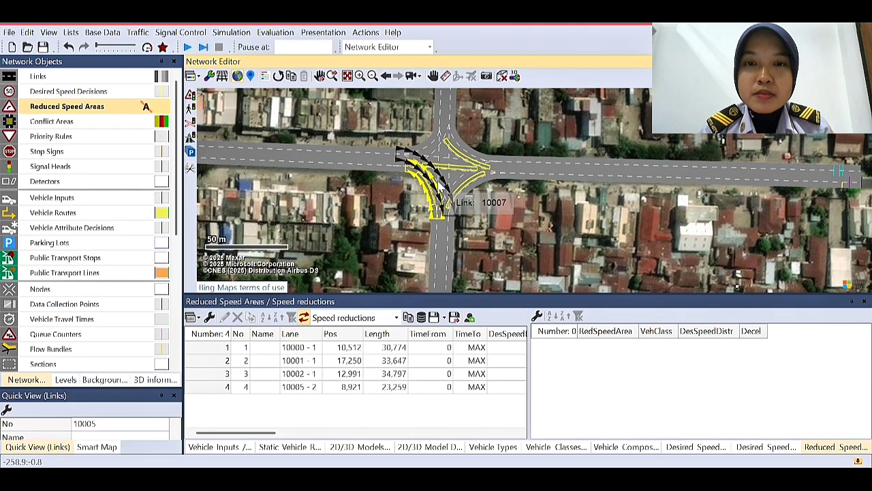
click(439, 193)
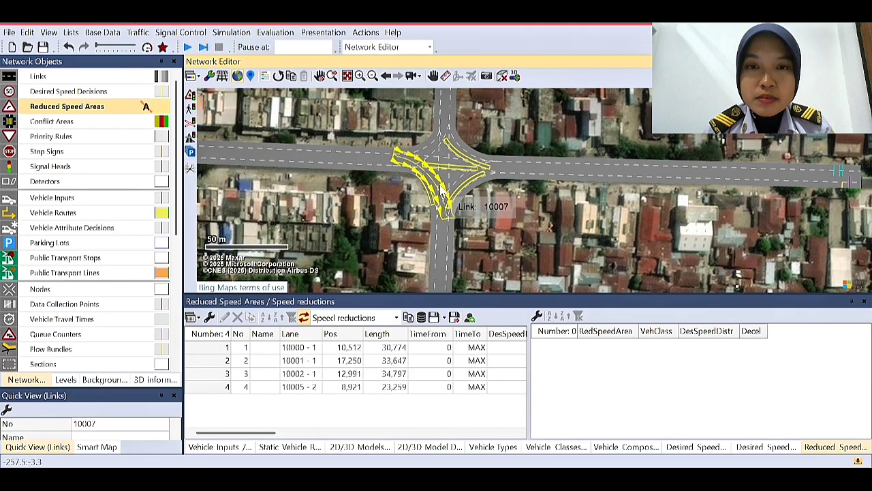
click(443, 189)
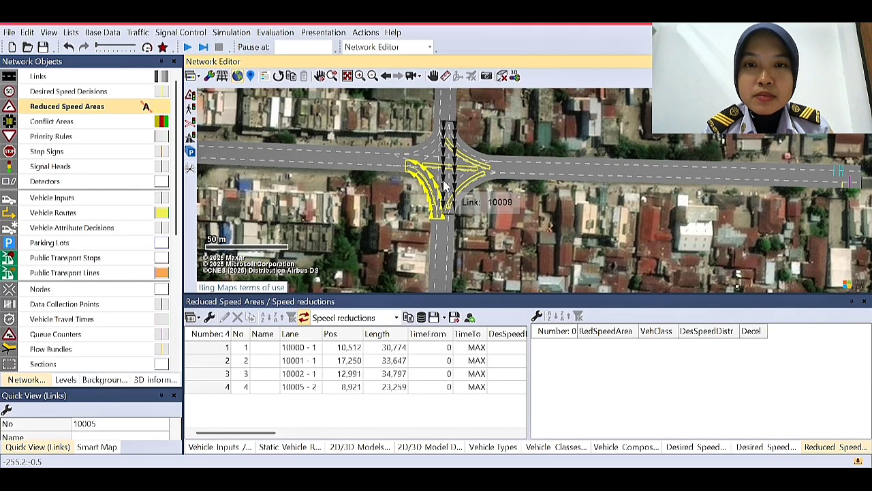
click(443, 184)
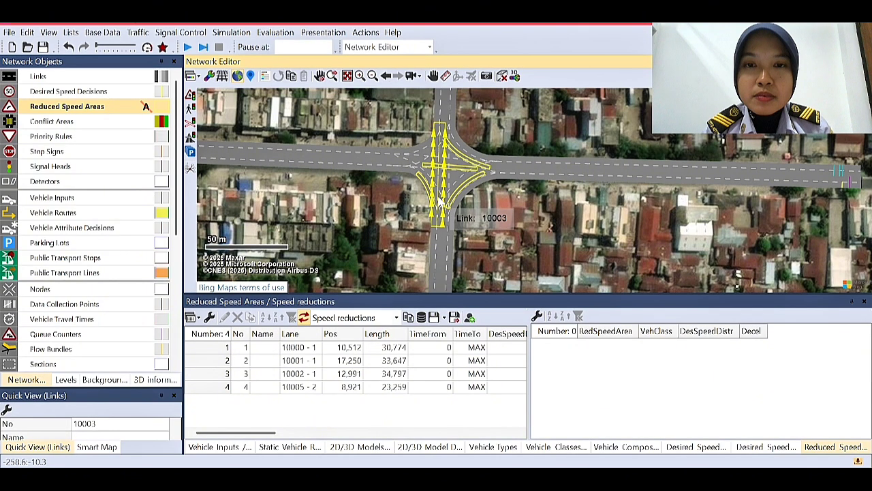
drag(443, 184, 443, 146)
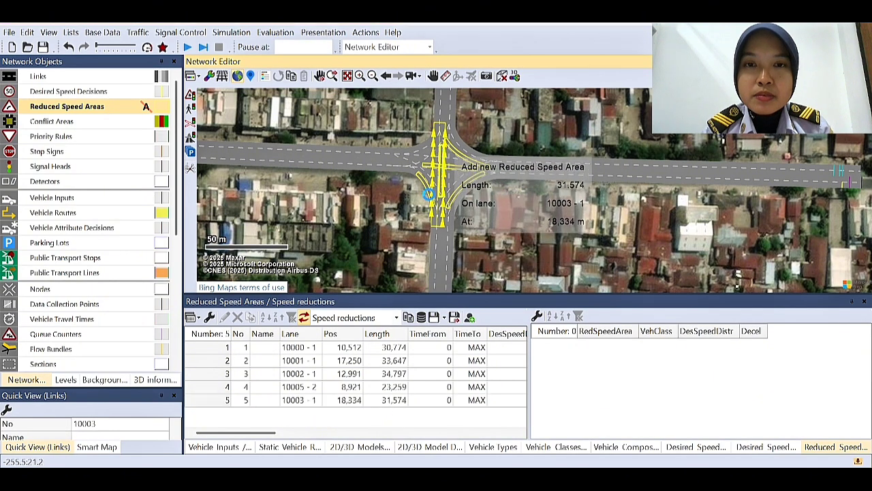
click(278, 316)
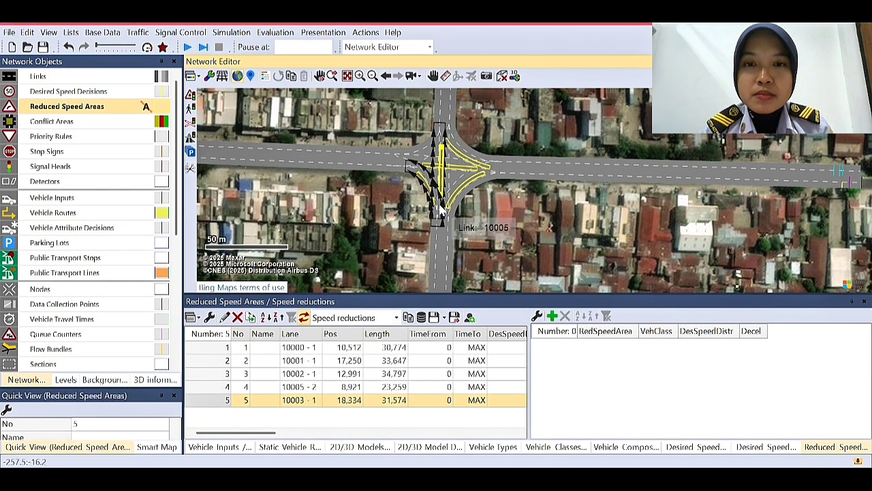
- Place reduced speed areas on lane 1 of connector 10004, about 33 m long, and lane 2 of connector 10008, about 18 m long
click(458, 183)
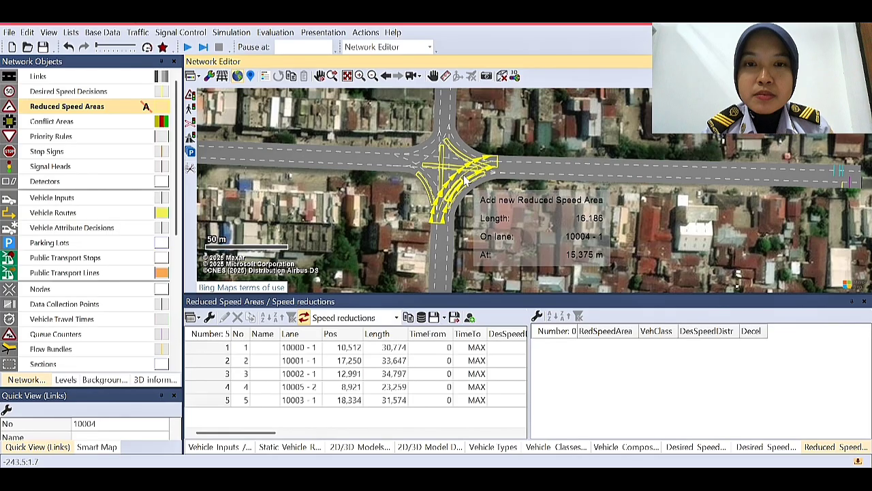
drag(481, 171, 487, 167)
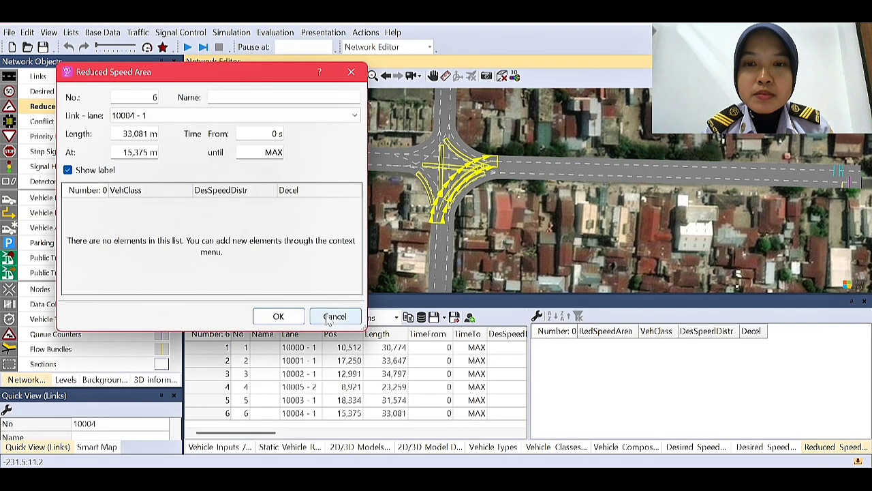
click(289, 319)
click(407, 157)
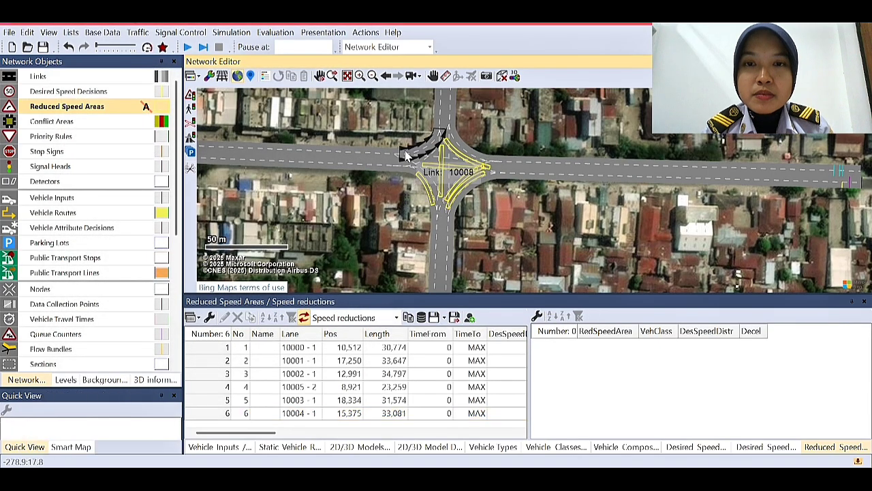
drag(408, 157, 438, 163)
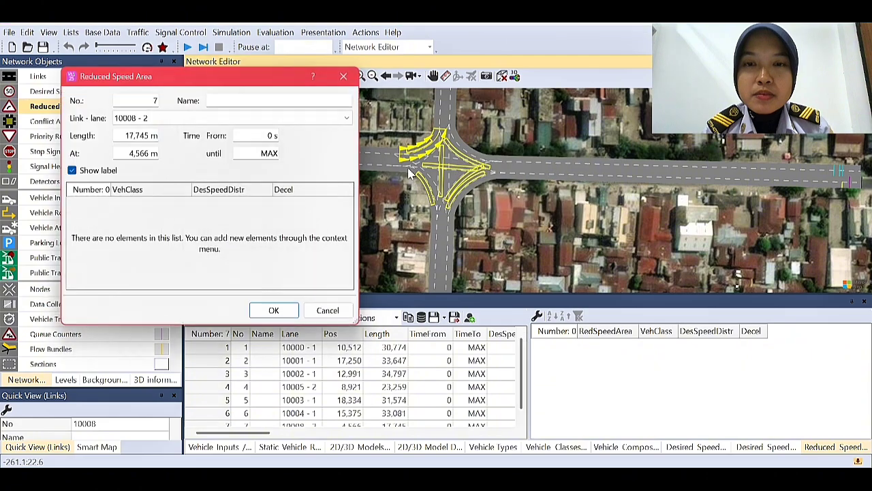
click(289, 317)
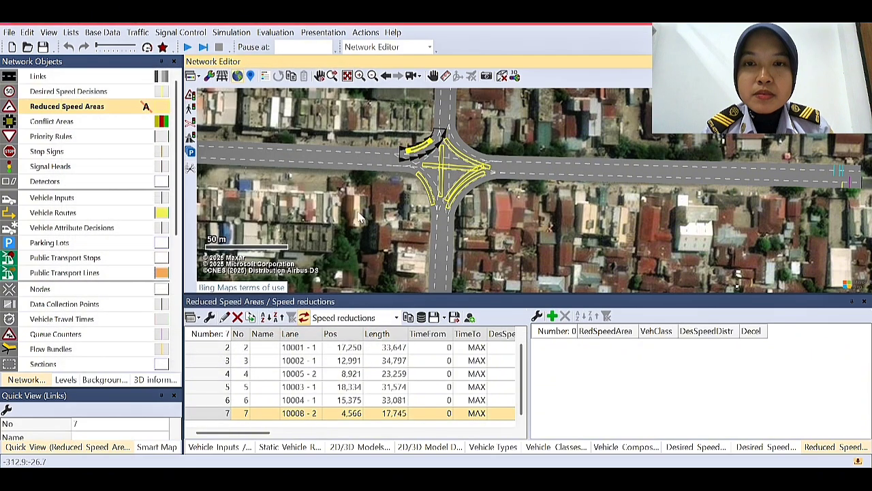
- Place reduced speed areas on lane 1 of connector 10006, about 38 m long, and lane 1 of connector 10007, about 32 m long
click(432, 166)
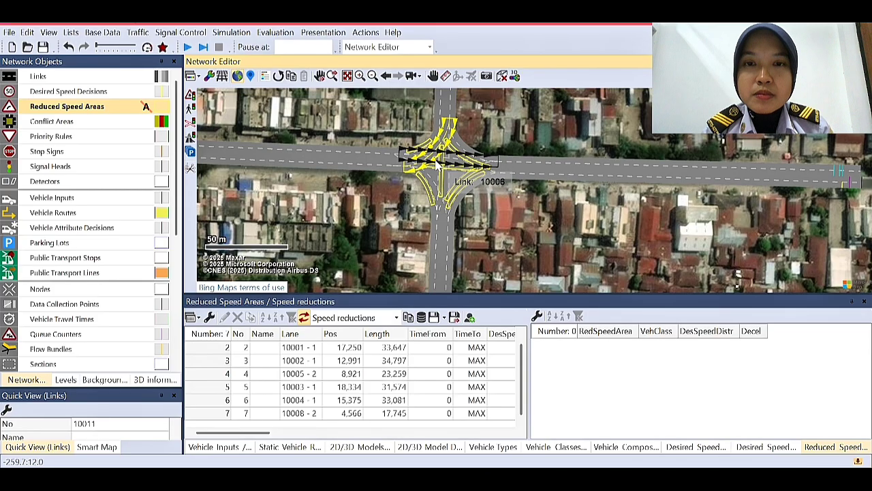
click(438, 163)
drag(420, 160, 485, 166)
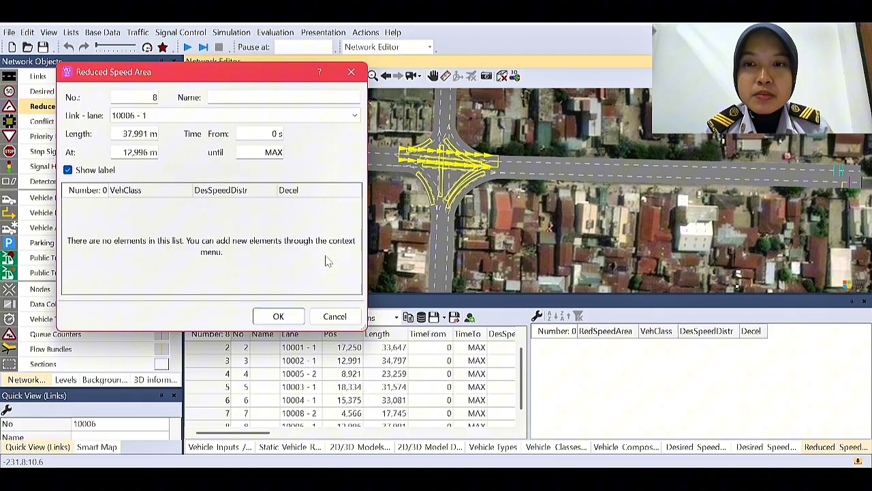
click(297, 319)
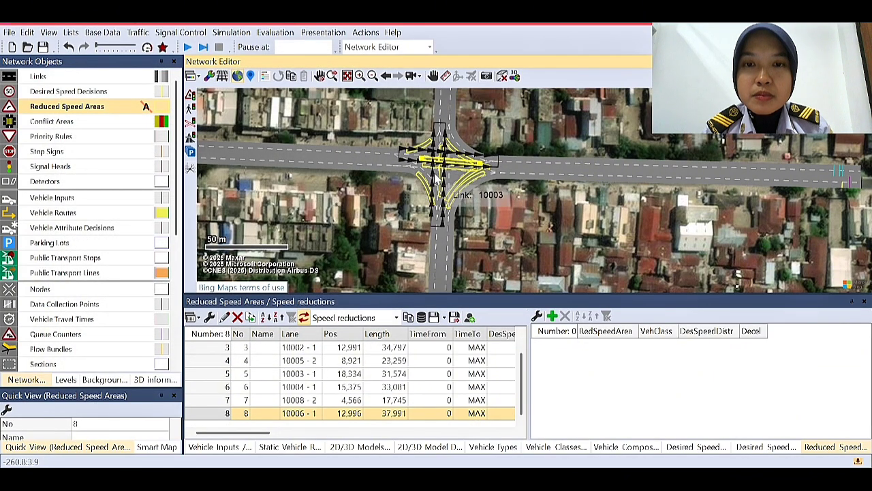
click(412, 170)
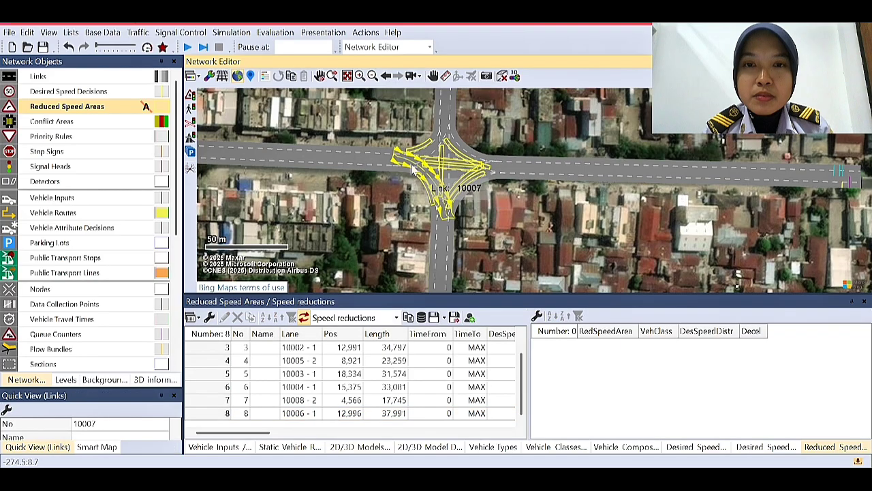
drag(402, 162, 442, 200)
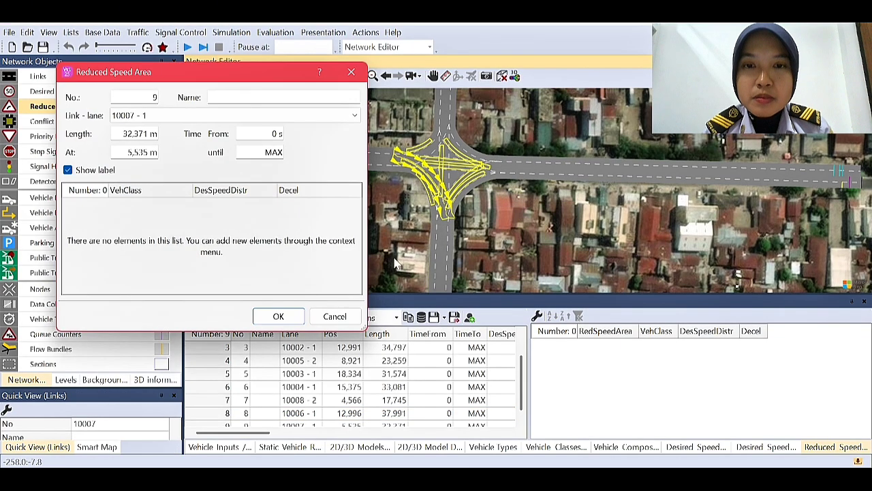
click(279, 317)
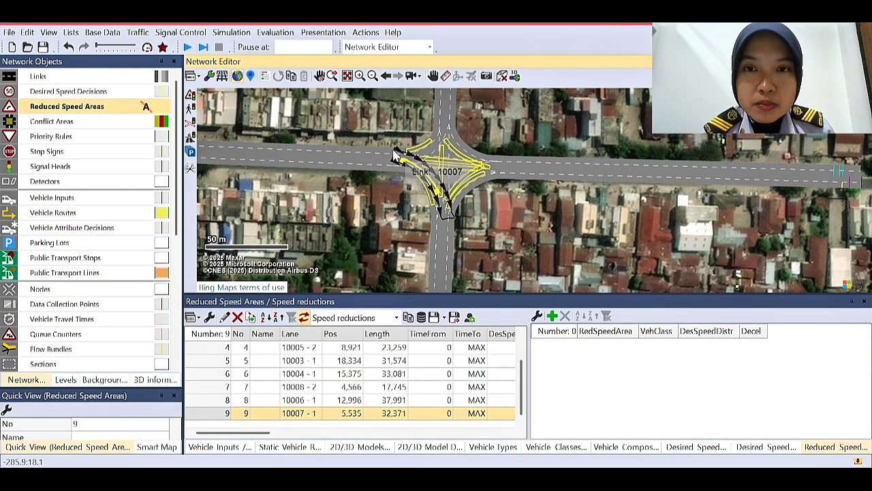
- Place reduced speed areas on lane 1 of connector 10010, about 21 m long, and lane 2 of connector 10009, about 42 m long
click(442, 194)
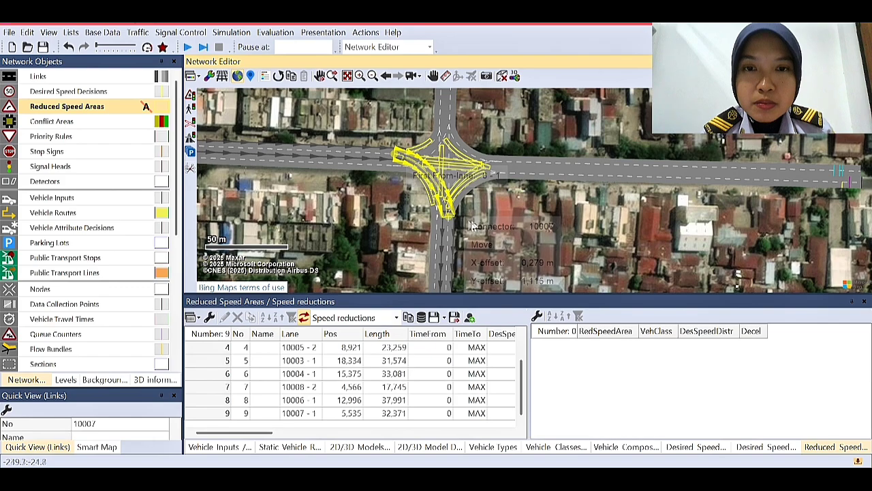
click(472, 217)
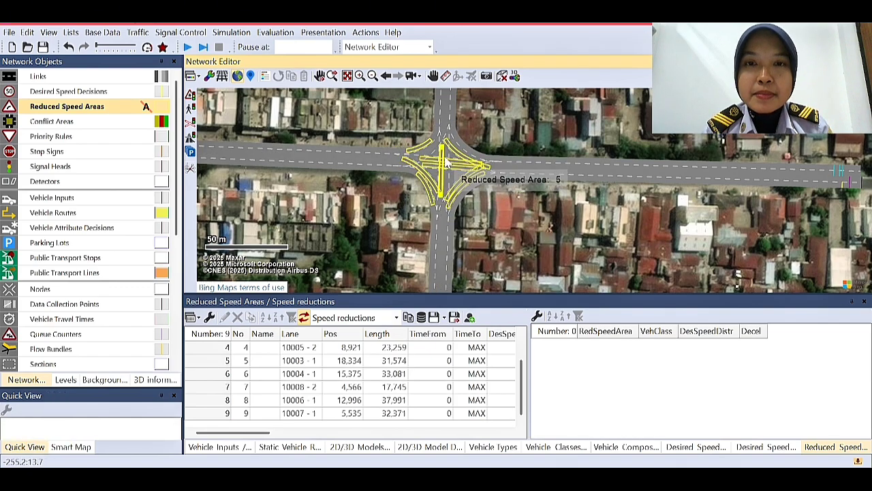
drag(452, 138, 480, 159)
click(279, 317)
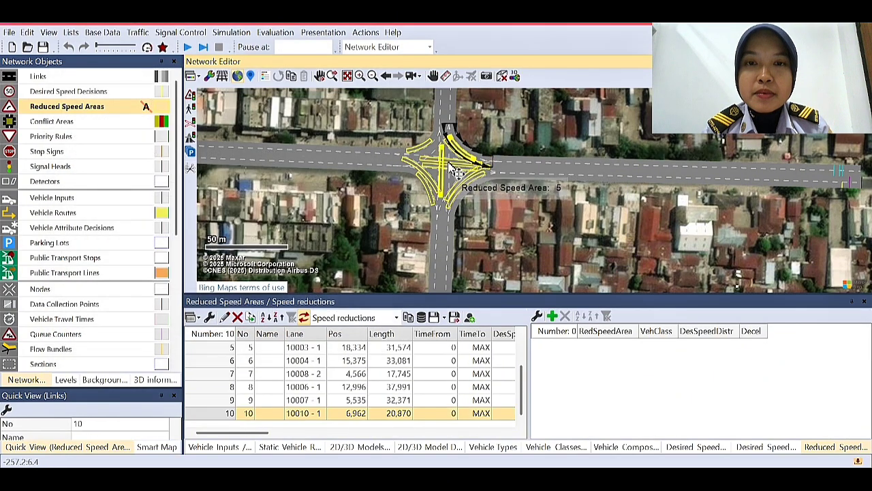
click(452, 161)
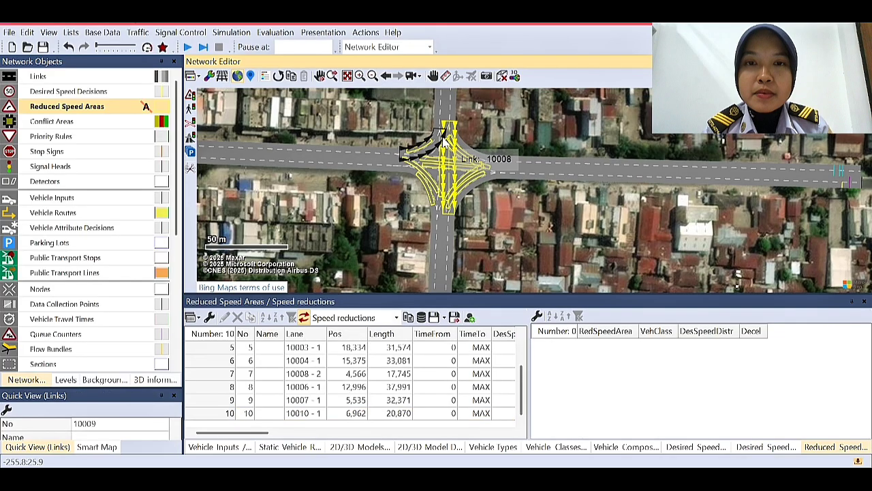
drag(451, 130, 452, 197)
click(278, 317)
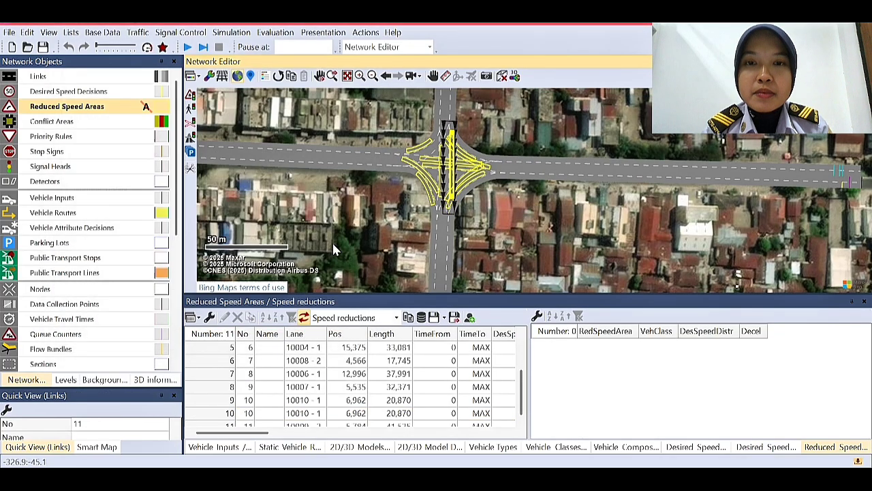
- Place a reduced speed area about 29 m long on lane 1 of connector 10011, starting at about 8 m
click(439, 157)
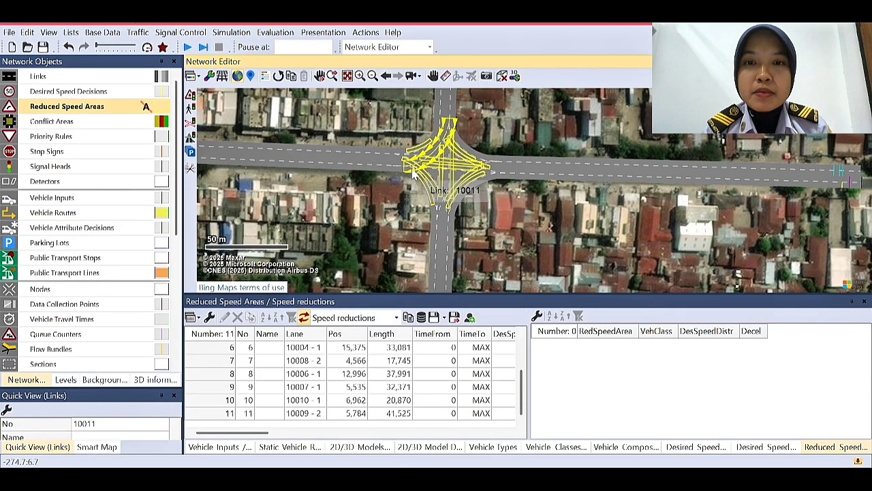
drag(446, 131, 419, 169)
click(278, 316)
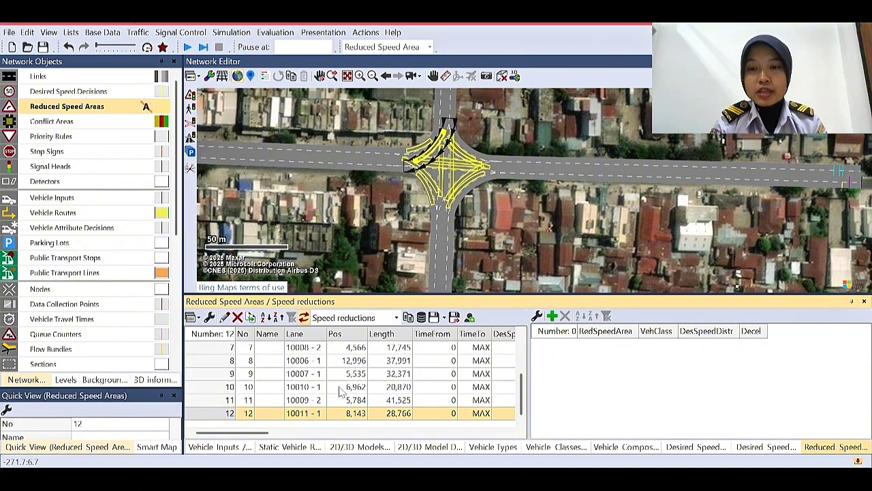
scroll(342, 393, up, 1)
scroll(328, 388, down, 1)
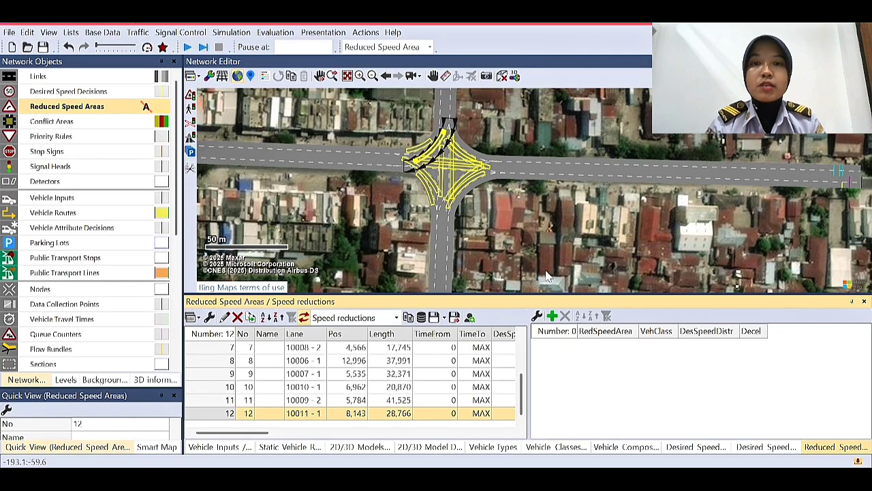
- Activate the Conflict Areas object type and show its list
click(535, 234)
scroll(536, 234, down, 2)
scroll(511, 229, up, 2)
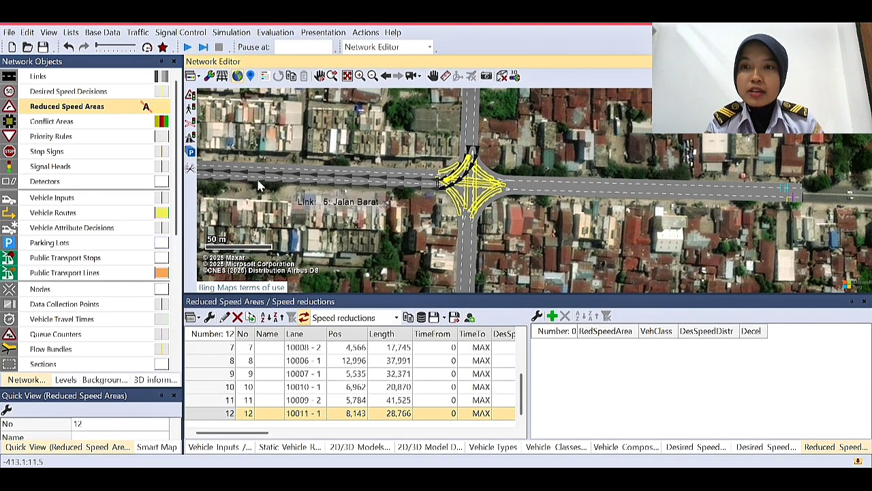
click(50, 121)
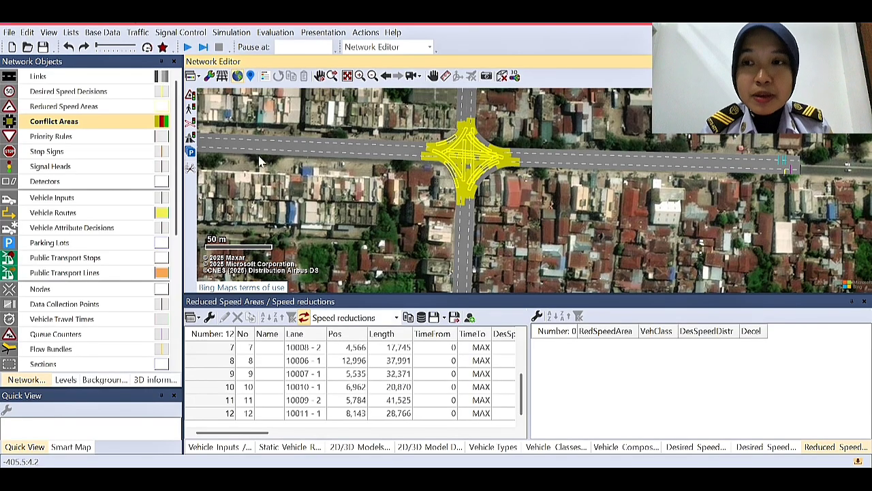
right_click(113, 123)
click(143, 126)
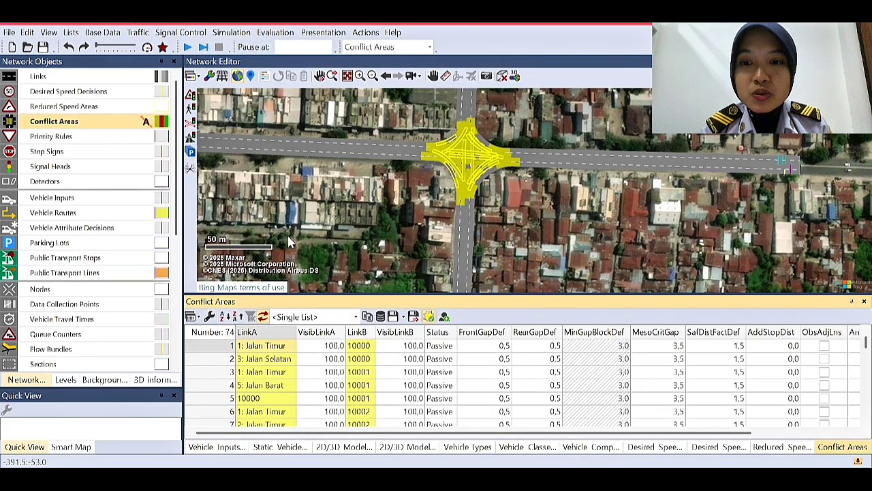
- Select conflict areas in the intersection and look through the link pairs in the conflict areas list
click(457, 167)
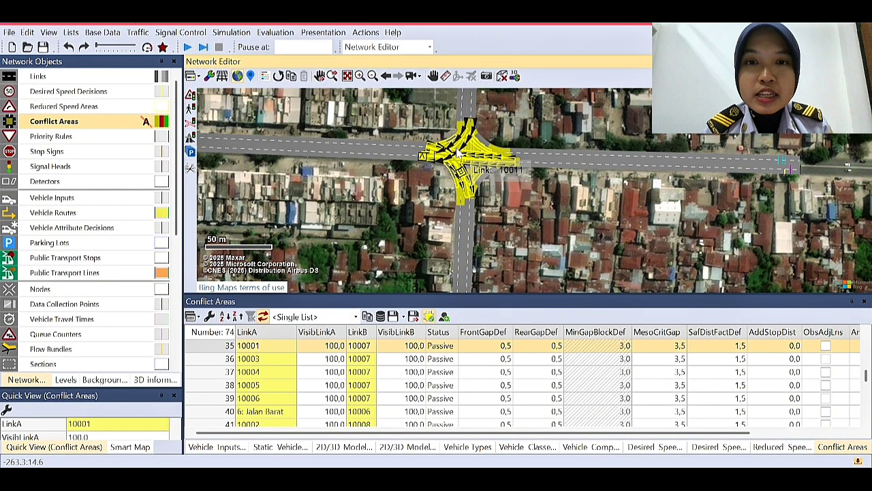
key(ctrl+a)
ctrl+click(483, 155)
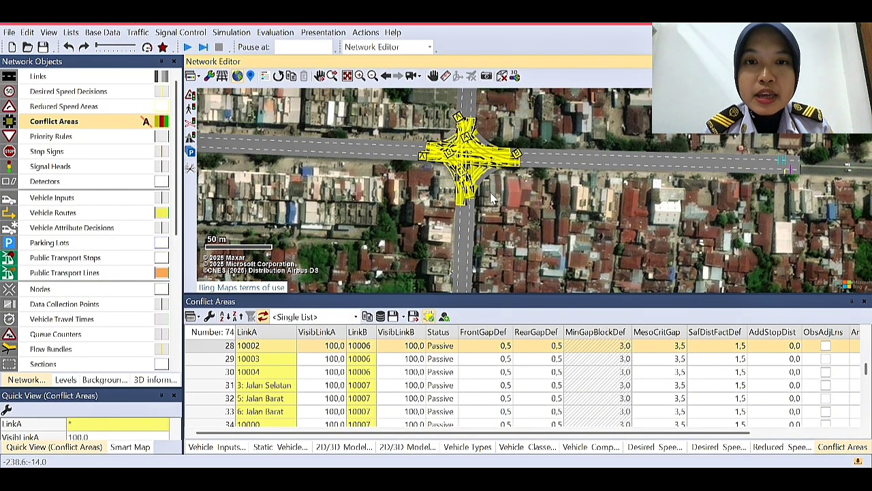
click(491, 198)
scroll(288, 358, up, 3)
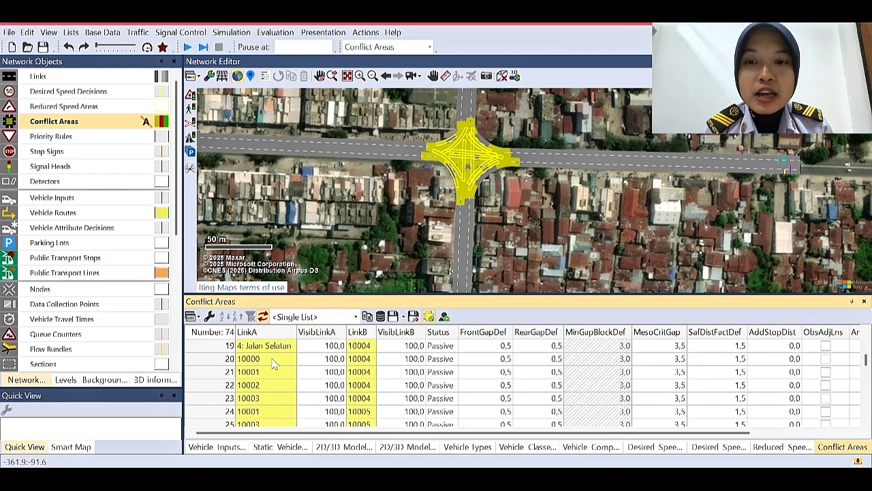
scroll(273, 365, up, 6)
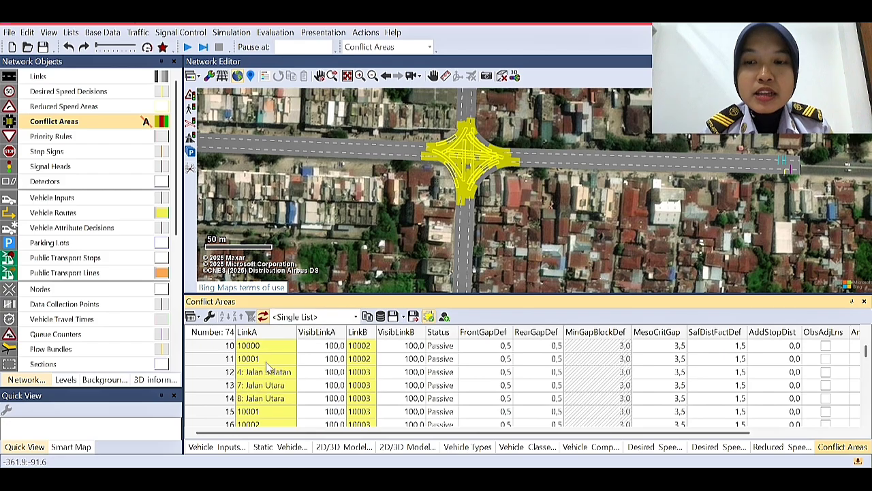
- Set the conflict area between connectors 10006 and 10011 so that connector 10006 has right of way
click(458, 152)
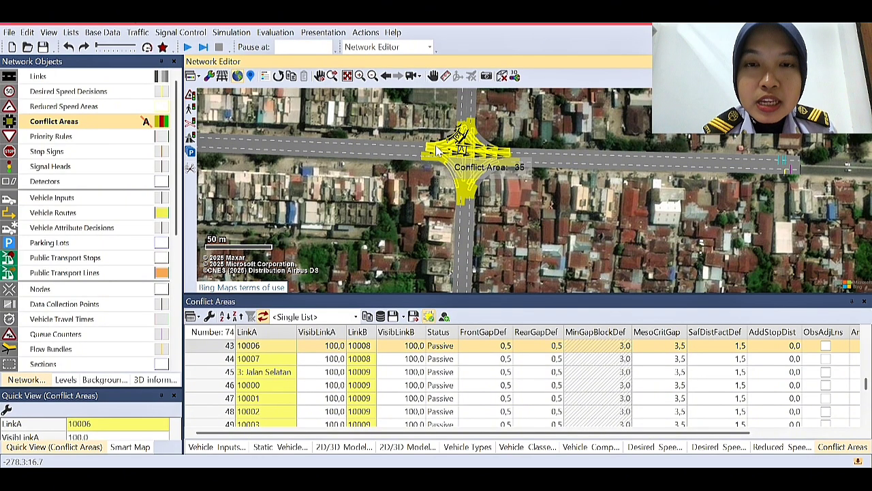
ctrl+click(443, 153)
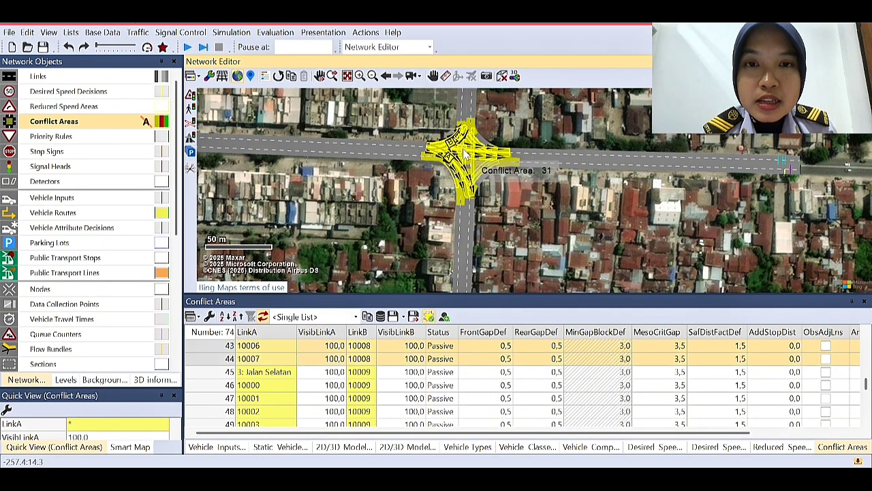
click(466, 152)
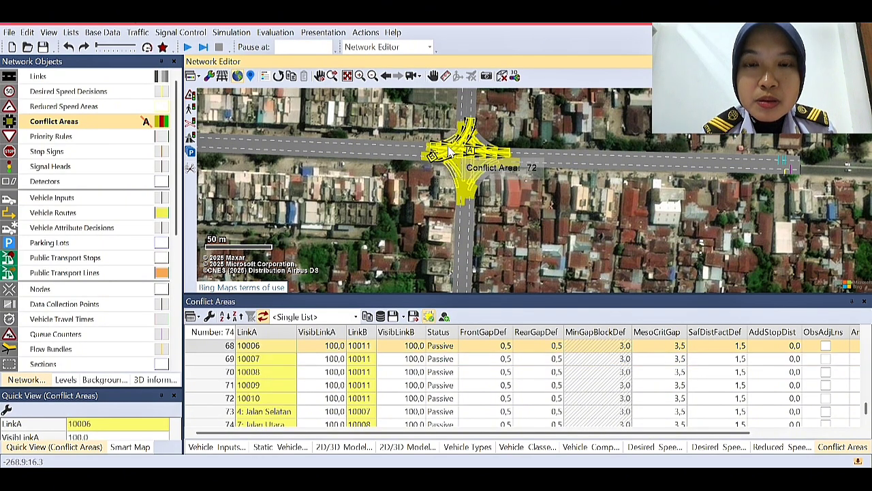
click(448, 152)
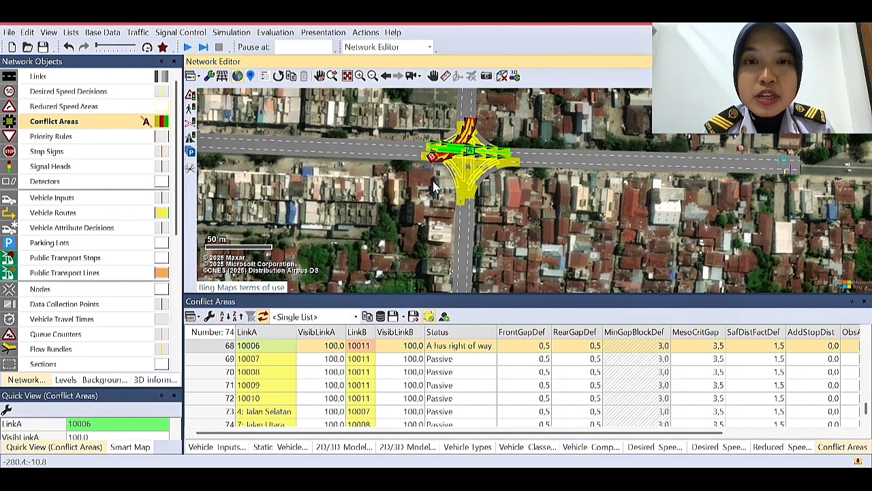
- Examine further conflict areas in the intersection centre, including those of connectors 10006 and 10010, 10001 and 10003, and 10006 and 10009
click(469, 158)
click(482, 161)
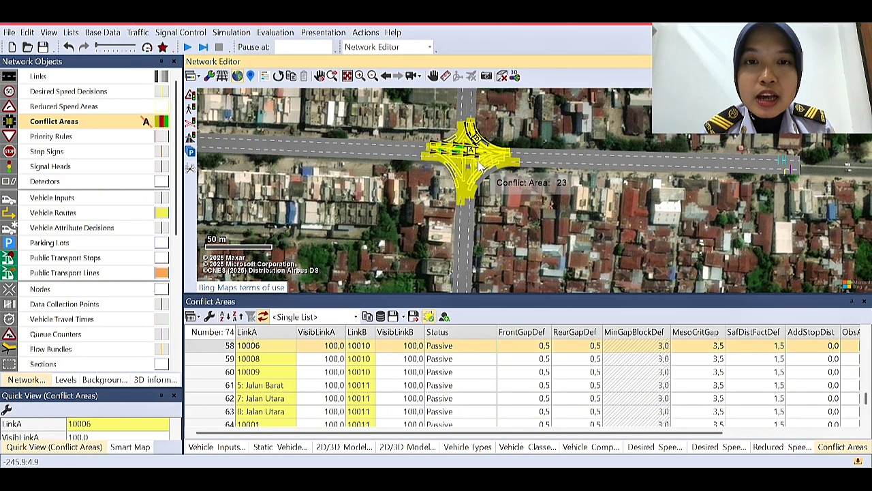
click(462, 163)
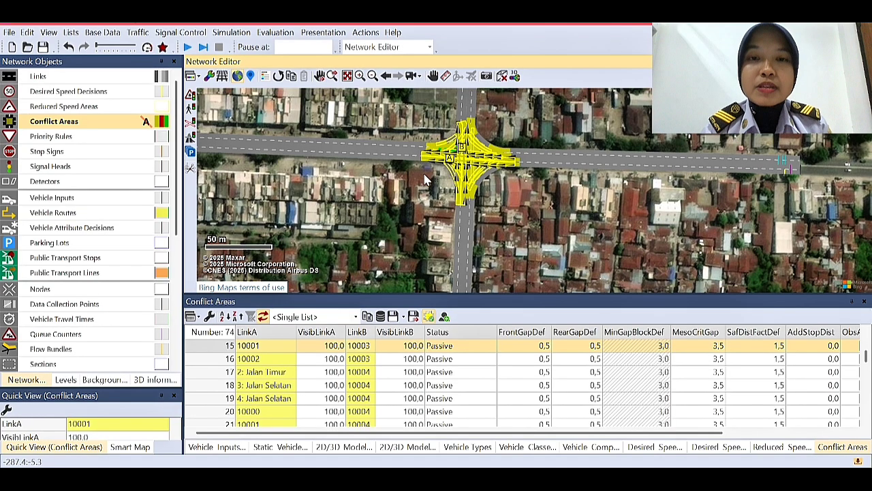
click(446, 178)
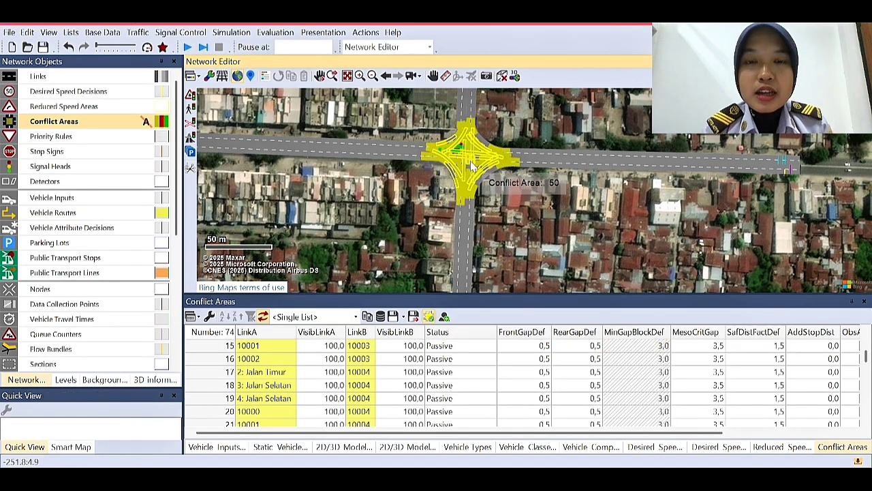
click(469, 158)
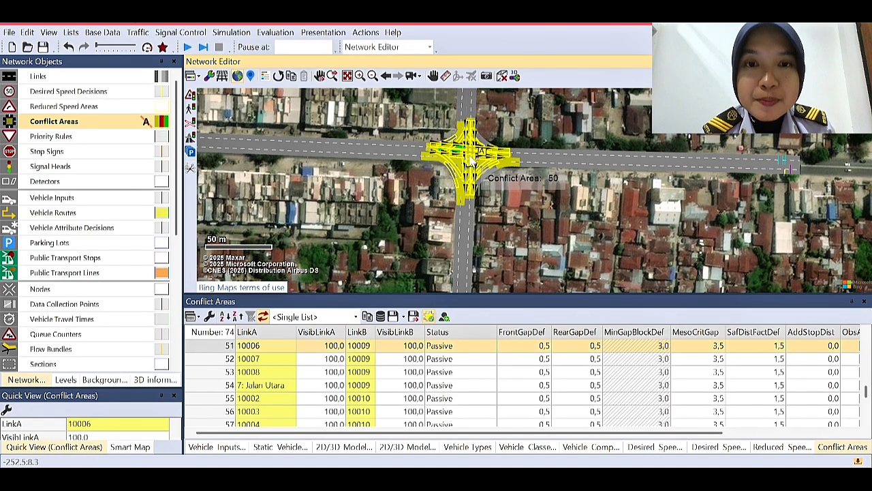
ctrl+right_click(470, 150)
click(460, 177)
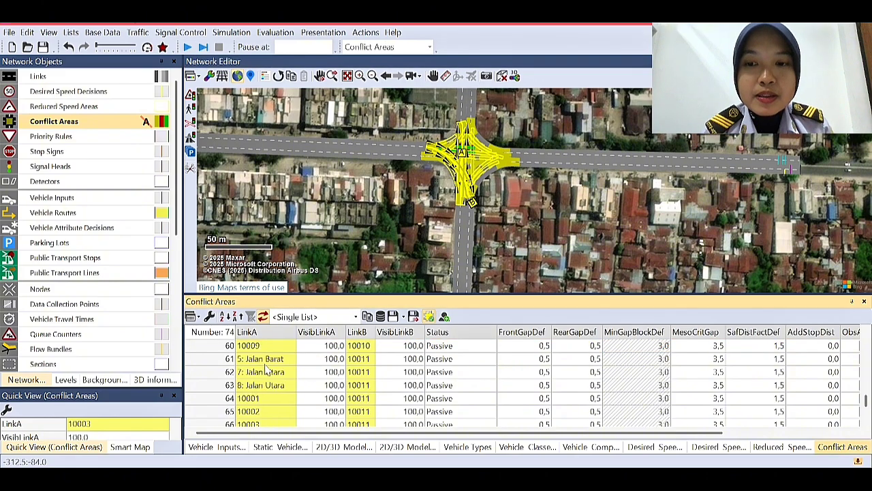
- Give connector 10000 right of way over connector 10001 at their conflict area
scroll(266, 370, down, 3)
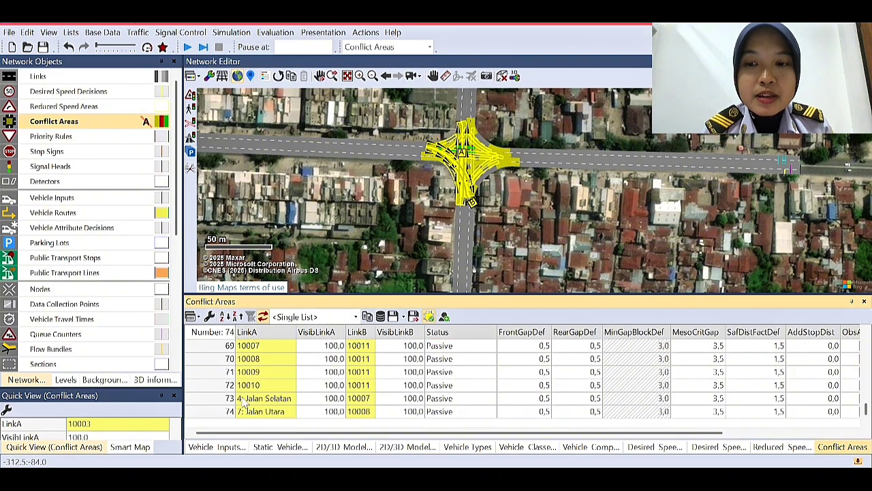
scroll(265, 370, up, 5)
click(487, 170)
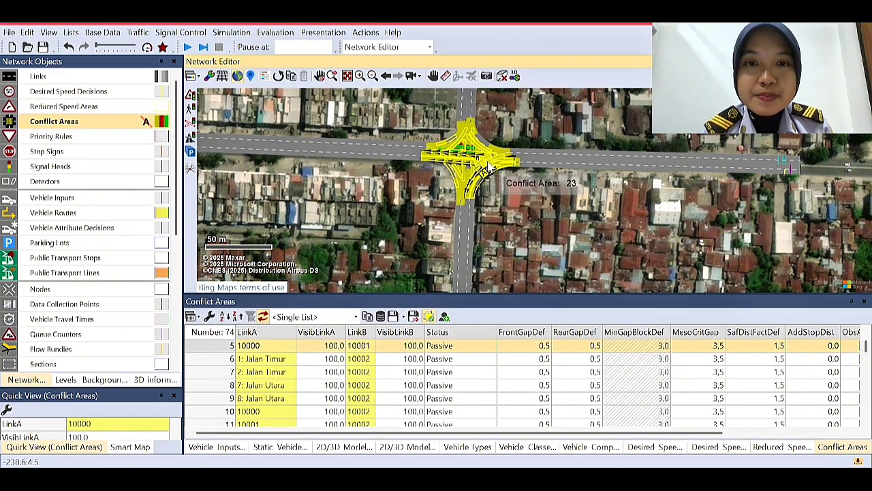
scroll(461, 172, up, 3)
ctrl+right_click(448, 153)
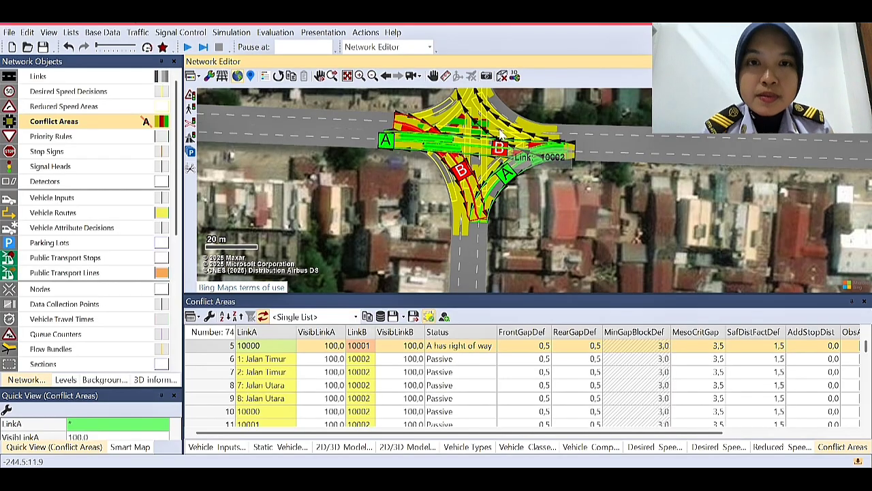
- Set the conflict area between link 1 Jalan Timur and connector 10000 so that Jalan Timur has right of way
click(512, 179)
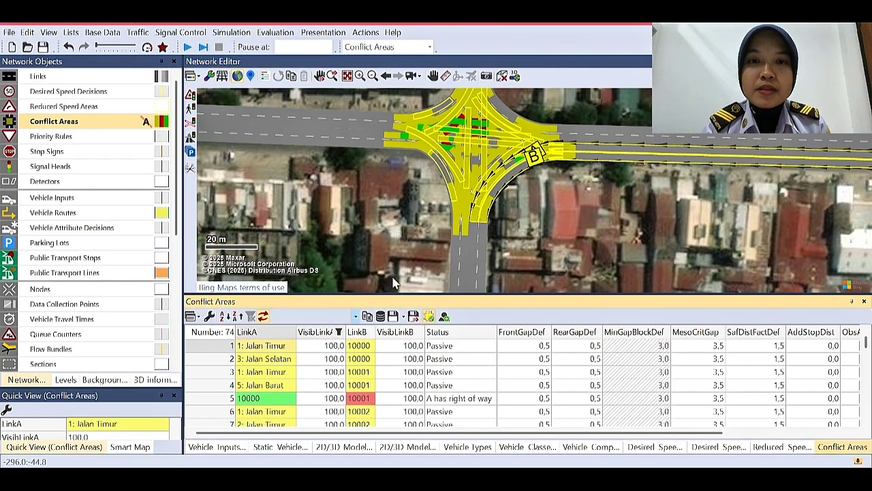
right_click(511, 179)
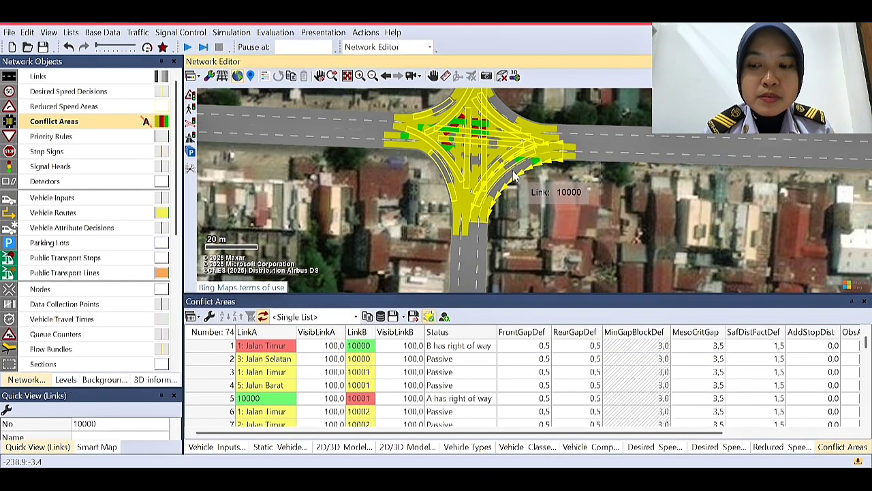
double_click(506, 175)
click(505, 176)
double_click(500, 178)
key(ctrl+z)
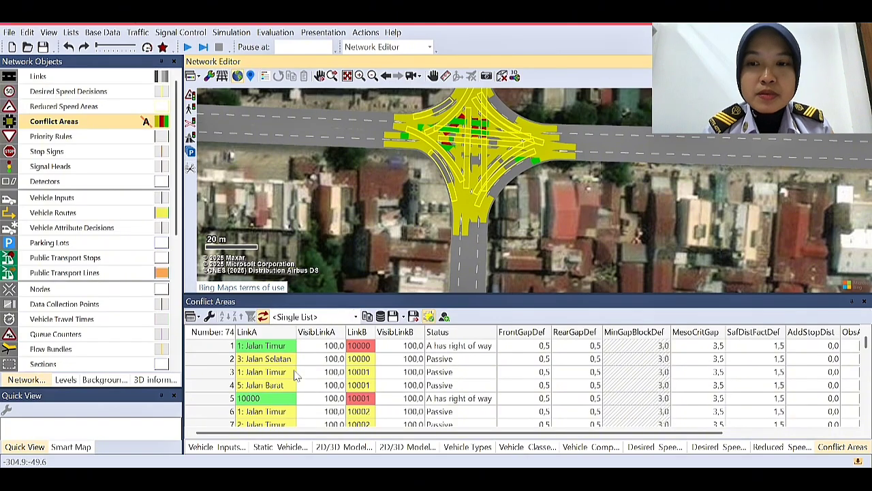
- Give connector 10005 right of way over connector 10003, and link 5 Jalan Barat right of way over connector 10001
click(451, 187)
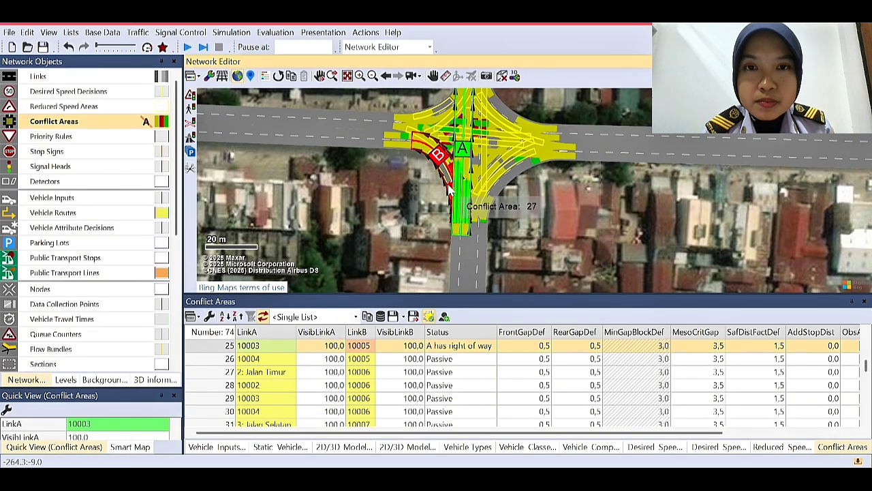
right_click(451, 190)
click(408, 149)
click(404, 144)
right_click(404, 144)
- Give link 1 Jalan Timur right of way over connector 10002, and connector 10004 right of way over connector 10009
double_click(494, 133)
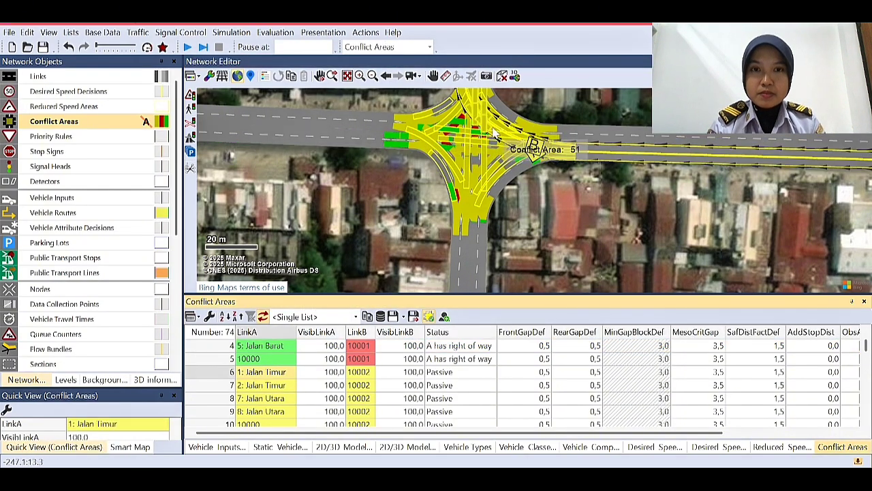
click(544, 148)
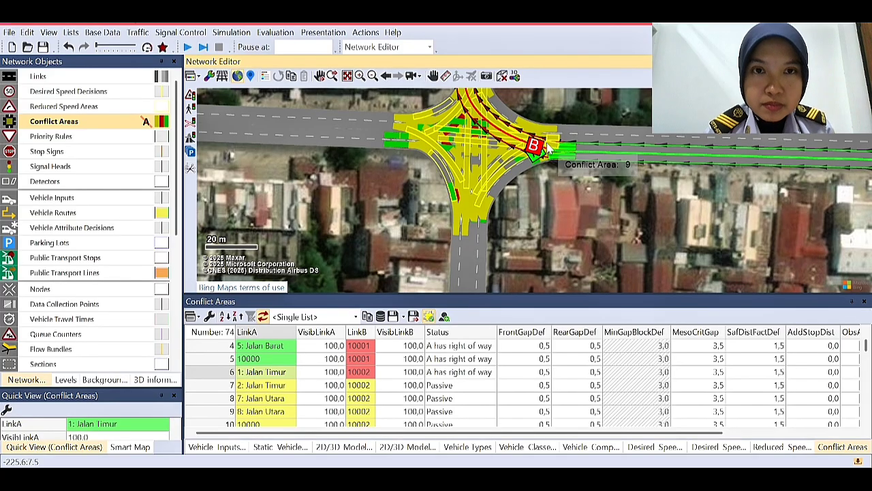
click(488, 161)
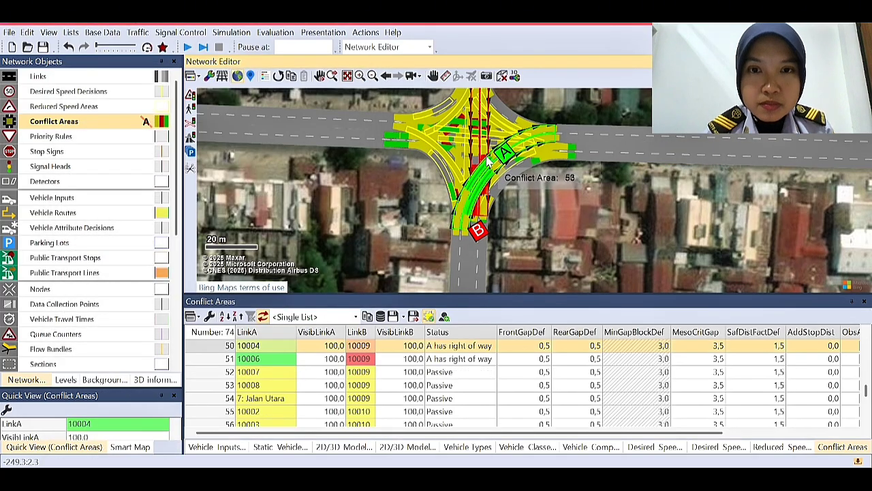
- Give connector 10005 right of way over connector 10007, and connector 10007 right of way over connector 10003
click(453, 156)
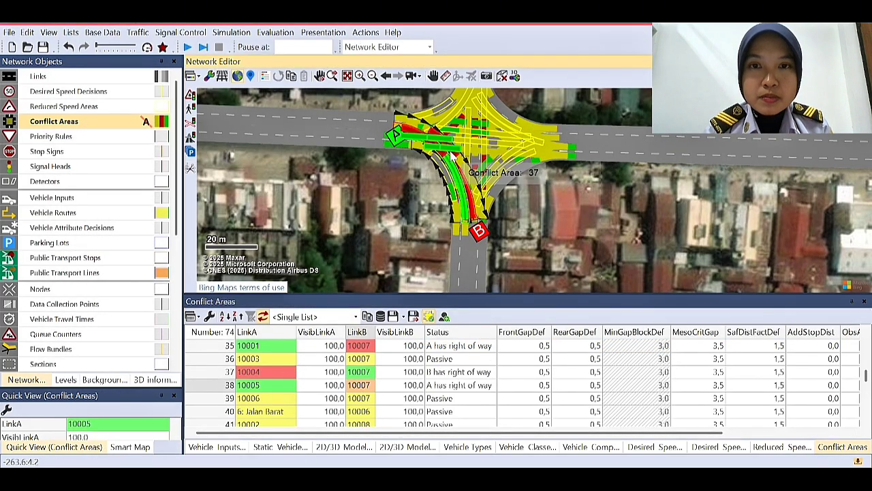
click(466, 170)
ctrl+right_click(467, 170)
click(460, 160)
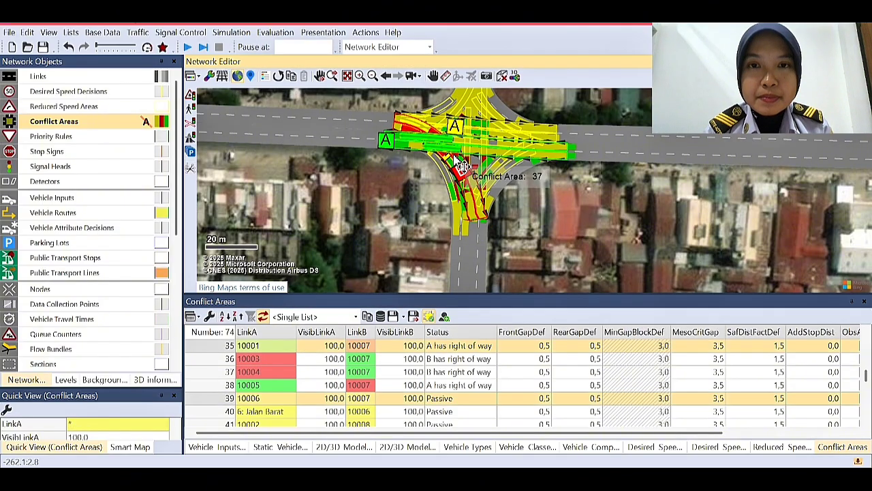
- Give link 7 Jalan Utara right of way over connector 10002
click(324, 401)
scroll(325, 401, up, 11)
click(438, 146)
ctrl+right_click(438, 146)
scroll(302, 404, down, 2)
click(312, 359)
ctrl+right_click(509, 151)
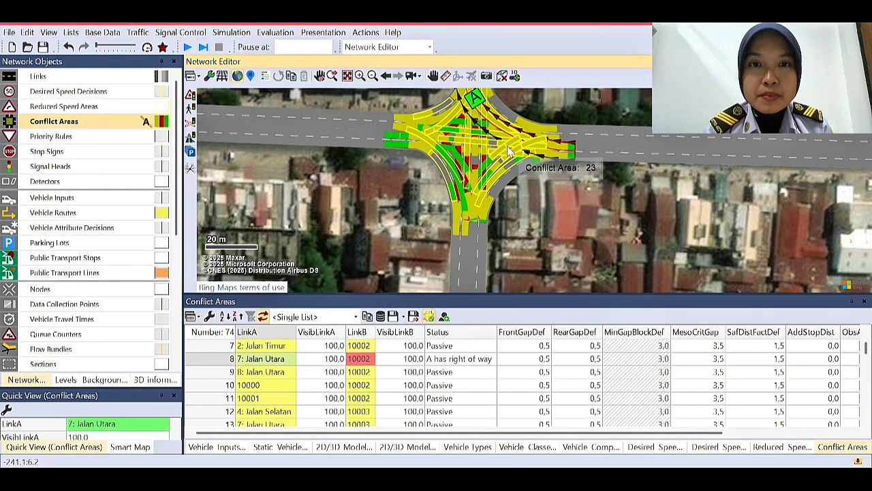
- Give connector 10002 right of way over link 8 Jalan Utara and over connector 10000
click(313, 372)
ctrl+right_click(508, 139)
ctrl+right_click(507, 139)
click(315, 385)
ctrl+right_click(499, 191)
ctrl+right_click(500, 191)
- Give connector 10001 right of way over connector 10002, and connector 10002 right of way over link 2 Jalan Timur
click(314, 399)
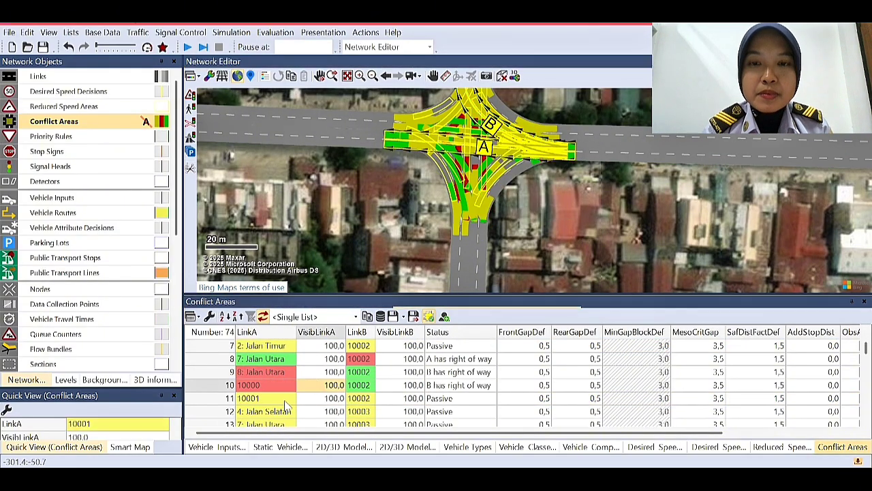
ctrl+right_click(481, 153)
click(321, 346)
ctrl+right_click(470, 140)
ctrl+right_click(471, 140)
- Set the conflict area between link 4 Jalan Selatan and connector 10003 to Undetermined
click(317, 412)
ctrl+right_click(463, 235)
ctrl+right_click(463, 235)
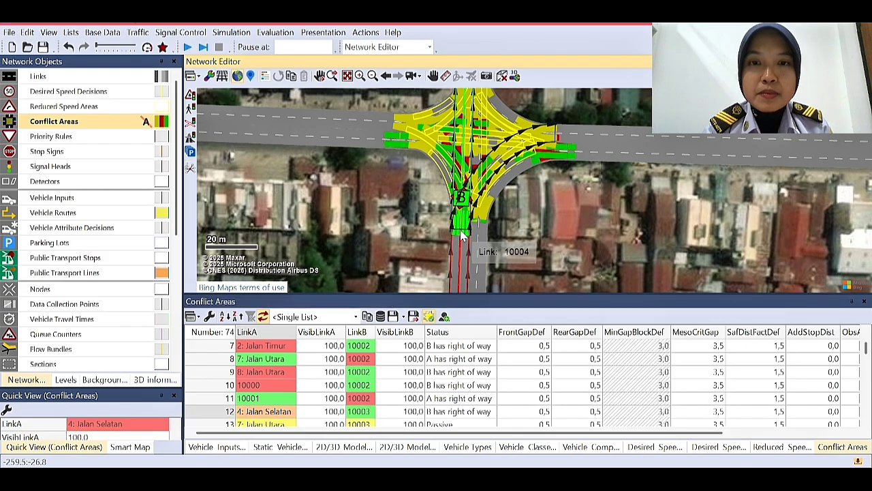
scroll(306, 402, down, 1)
click(293, 372)
ctrl+right_click(462, 236)
- Give link 8 Jalan Utara and connector 10002 right of way over connector 10003
click(314, 398)
ctrl+right_click(467, 187)
click(310, 424)
ctrl+right_click(530, 151)
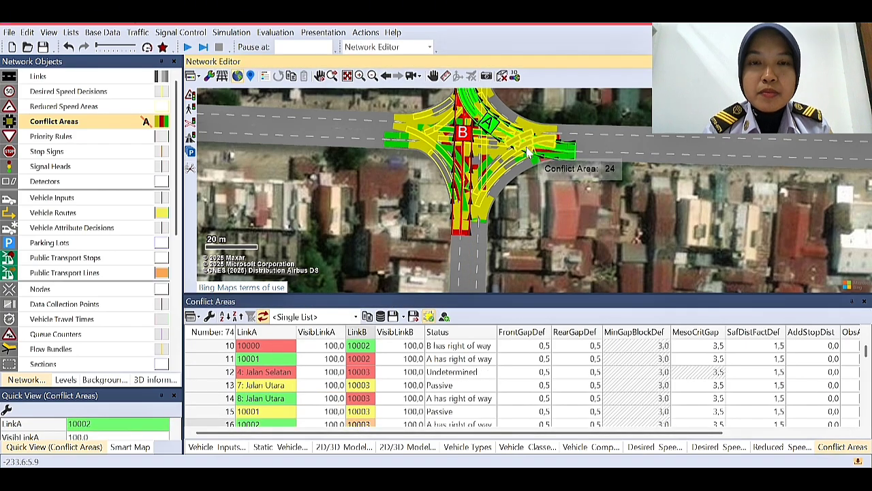
- Give link 7 Jalan Utara right of way over connector 10003 and assign the right of way between connectors 10001 and 10003
scroll(293, 371, down, 1)
click(289, 349)
ctrl+right_click(469, 106)
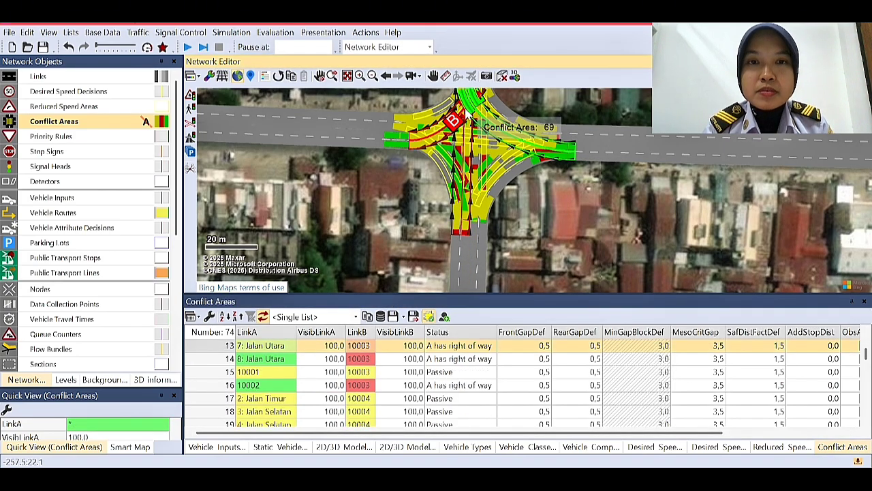
click(310, 372)
ctrl+right_click(402, 146)
- Give link 2 Jalan Timur and links 3 and 4 Jalan Selatan right of way over connector 10004
scroll(310, 373, down, 1)
click(310, 372)
ctrl+right_click(475, 214)
click(314, 359)
ctrl+right_click(462, 207)
click(317, 385)
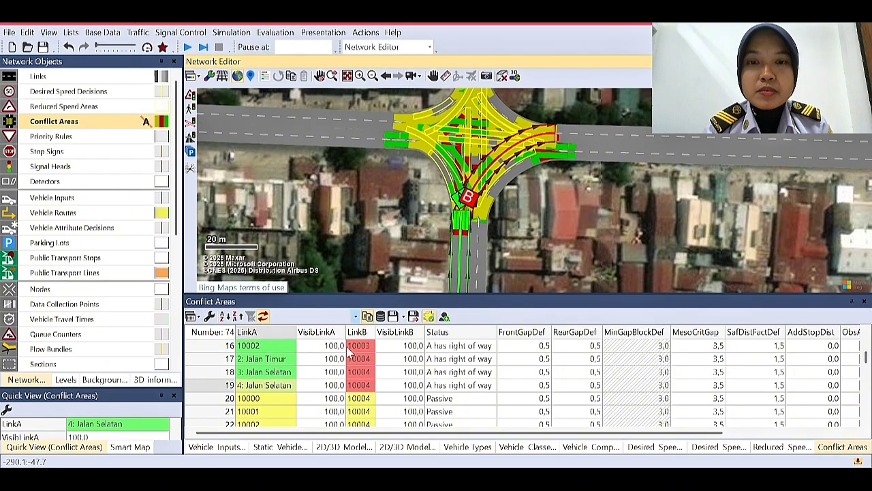
- Give connector 10004 right of way over connector 10000, and connector 10001 right of way over connector 10004
click(289, 398)
ctrl+right_click(477, 214)
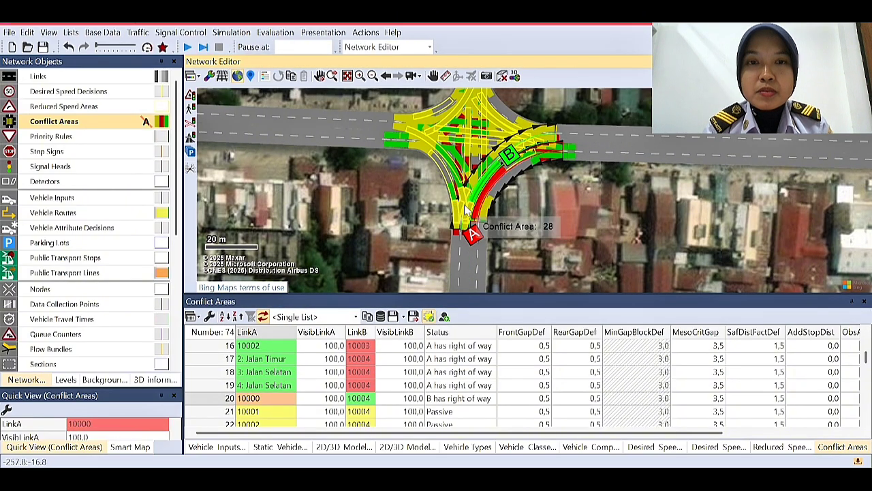
click(316, 411)
ctrl+right_click(476, 149)
- Give connector 10002 right of way over connector 10004, and connector 10004 right of way over connector 10003
scroll(300, 388, down, 1)
click(300, 386)
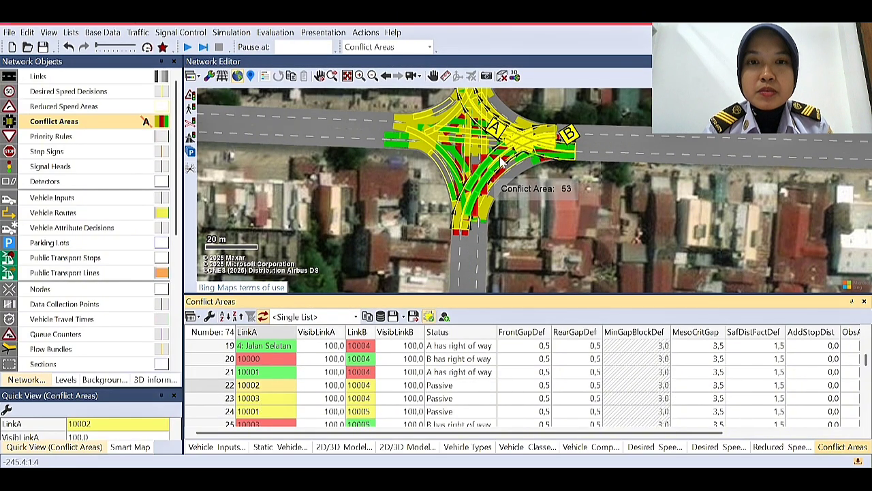
ctrl+right_click(528, 148)
click(273, 400)
ctrl+right_click(463, 212)
ctrl+right_click(463, 212)
- Give connectors 10001 and 10004 right of way over connector 10005
click(290, 412)
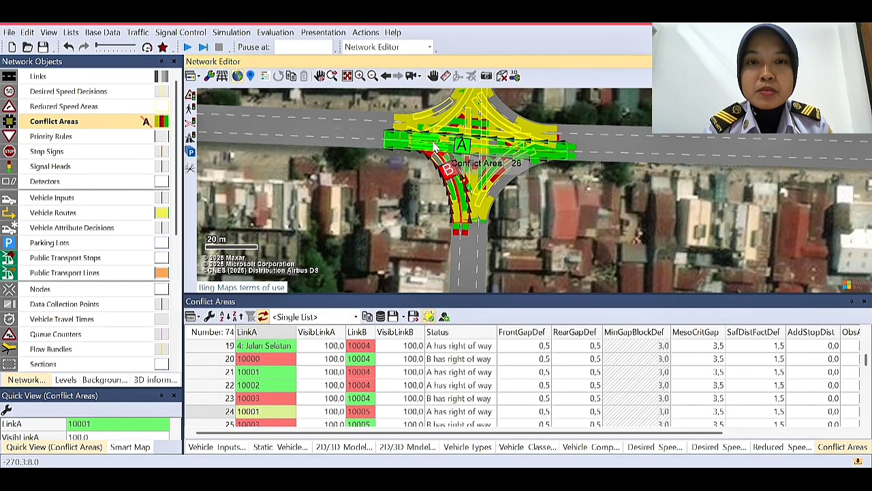
click(442, 140)
click(340, 358)
ctrl+right_click(451, 170)
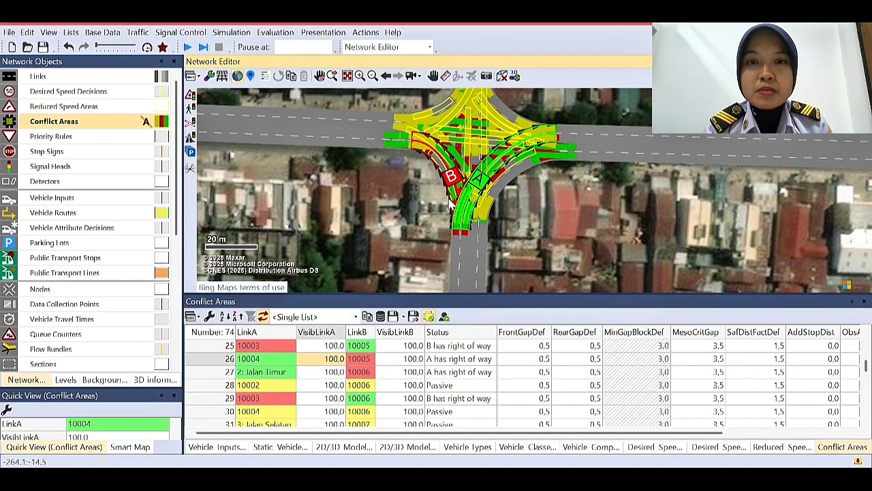
- Give link 3 Jalan Selatan and link 5 Jalan Barat right of way over connector 10007
click(333, 423)
ctrl+right_click(474, 189)
scroll(352, 368, down, 2)
click(352, 361)
ctrl+right_click(422, 127)
- Assign the right of way between link 6 Jalan Barat and connector 10007, and give link 6 right of way over connector 10006
click(343, 375)
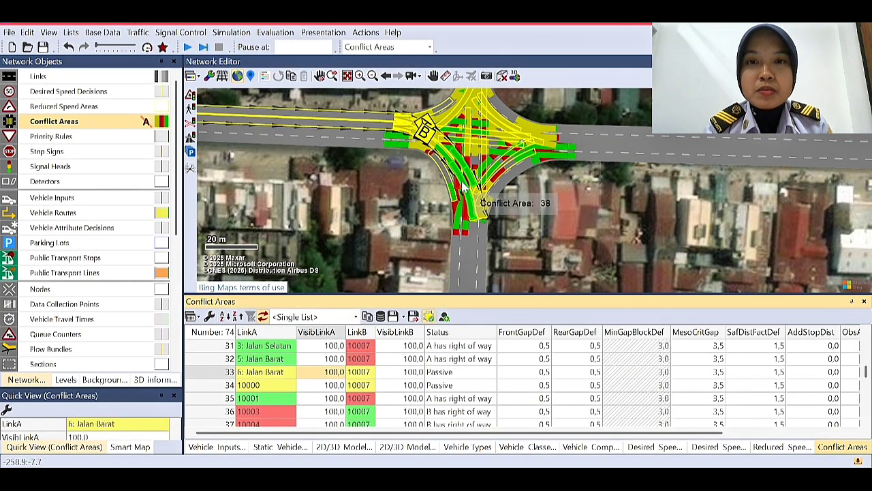
ctrl+right_click(409, 129)
click(325, 385)
scroll(334, 375, down, 2)
click(334, 382)
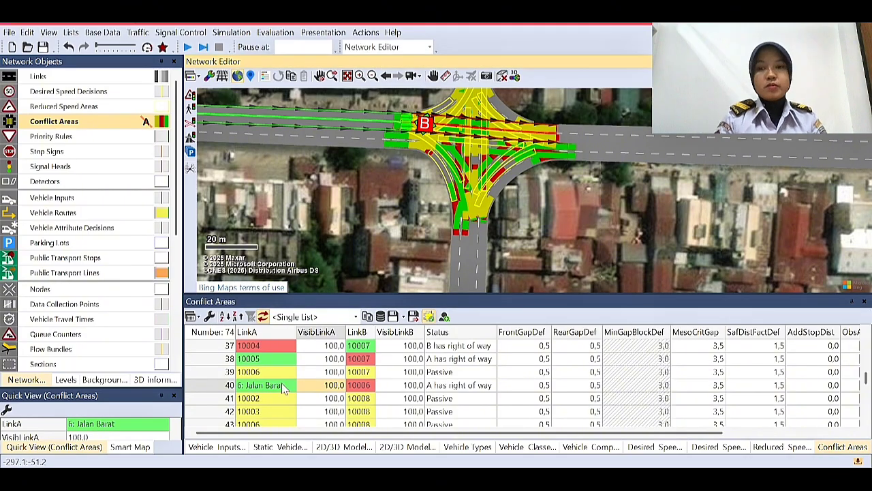
- Give connector 10006 right of way over connector 10007, and connector 10003 right of way over connector 10008
click(321, 373)
ctrl+right_click(446, 139)
click(331, 411)
click(453, 117)
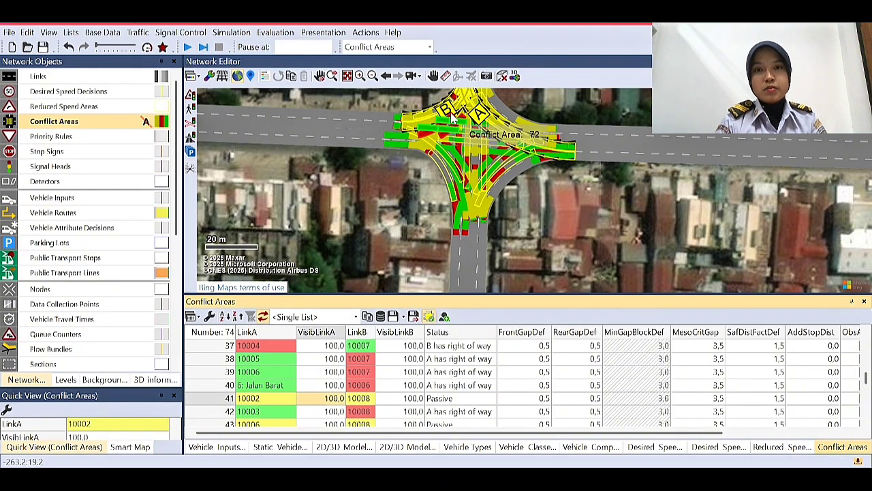
- Give connector 10006 right of way over connector 10002 and assign the right of way between connectors 10004 and 10006
scroll(330, 375, up, 5)
scroll(315, 386, down, 1)
click(317, 386)
ctrl+right_click(505, 133)
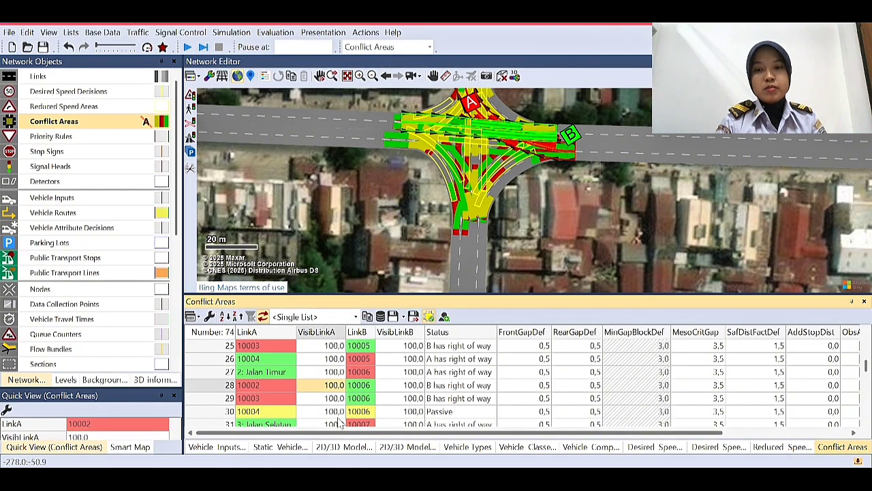
click(324, 412)
ctrl+right_click(521, 143)
- Give connectors 10002, 10003 and 10007 right of way over connector 10009
scroll(350, 373, down, 7)
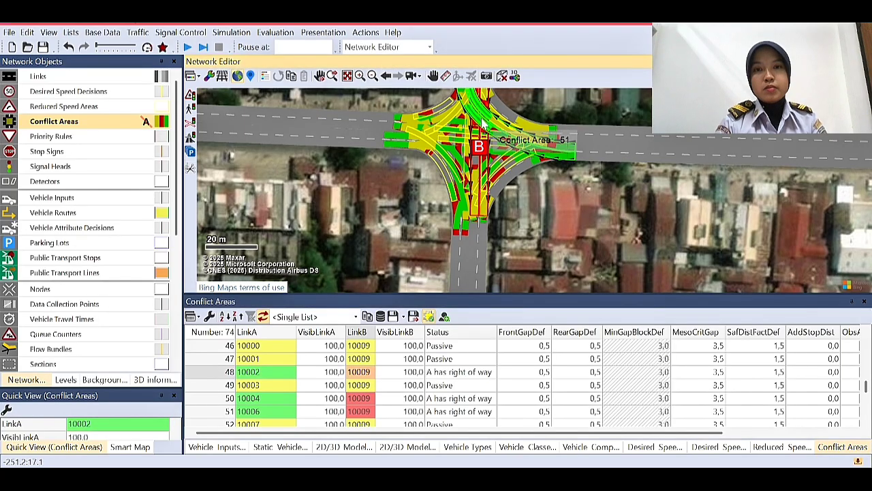
click(487, 174)
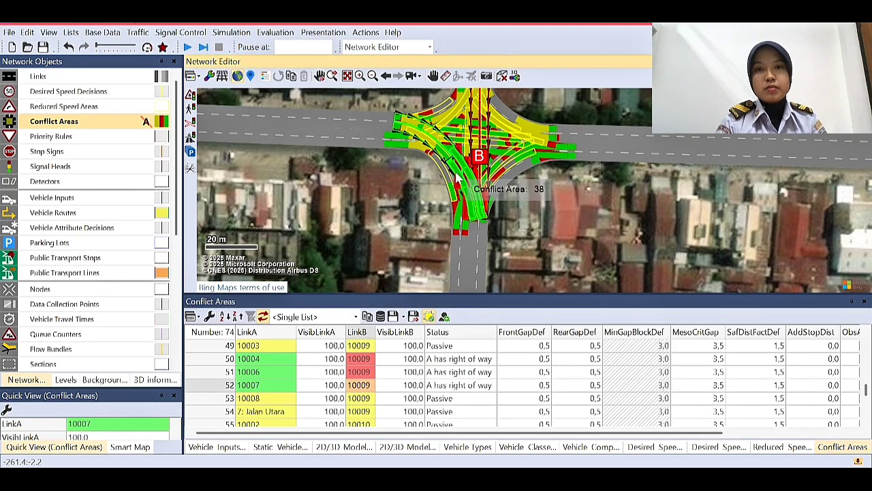
click(358, 332)
click(360, 346)
ctrl+right_click(473, 178)
- Give connector 10008 and link 7 Jalan Utara right of way over connector 10009
click(323, 399)
ctrl+right_click(425, 133)
click(359, 412)
ctrl+right_click(480, 186)
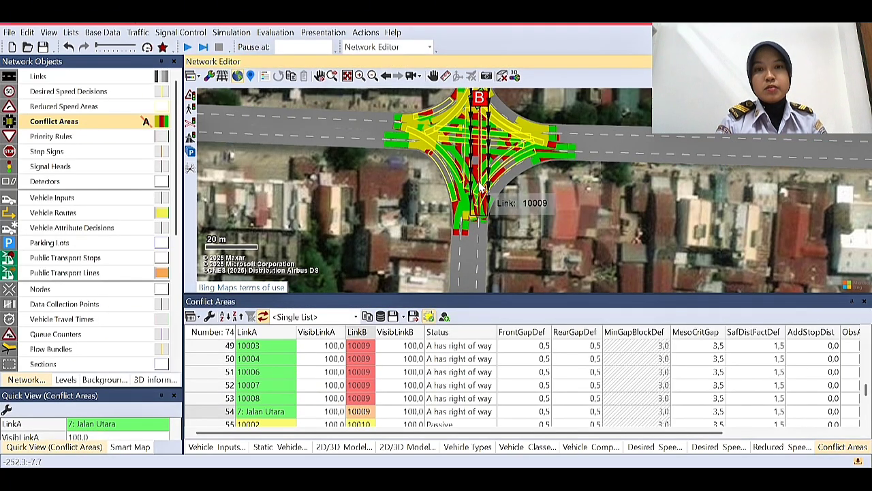
- Give connector 10010 right of way over connector 10002
scroll(327, 385, down, 2)
click(286, 385)
ctrl+right_click(426, 132)
scroll(293, 385, up, 4)
scroll(293, 385, down, 2)
click(279, 412)
ctrl+right_click(511, 126)
- Assign the right of way at the conflict areas of connector 10010 with connectors 10003 and 10004
scroll(296, 381, down, 1)
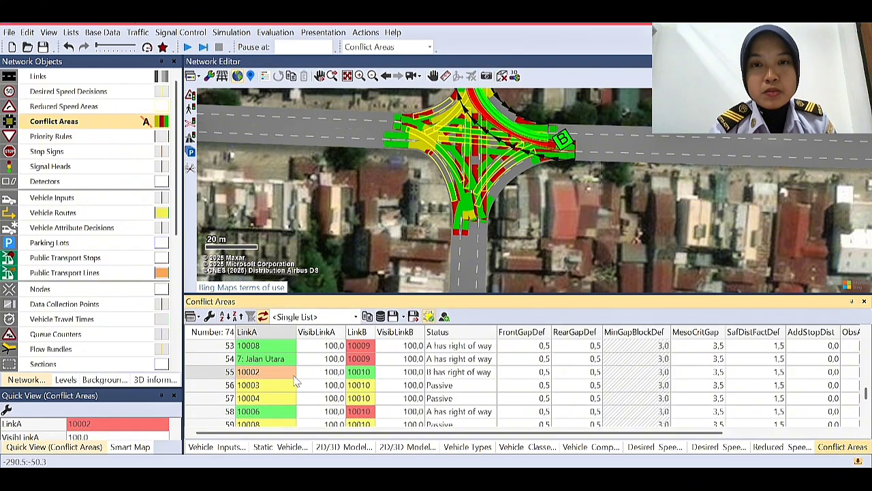
click(293, 384)
ctrl+right_click(470, 144)
click(272, 398)
ctrl+right_click(501, 172)
ctrl+right_click(501, 171)
- Give link 7 Jalan Utara right of way over connector 10011
scroll(327, 401, down, 2)
click(324, 385)
ctrl+right_click(428, 134)
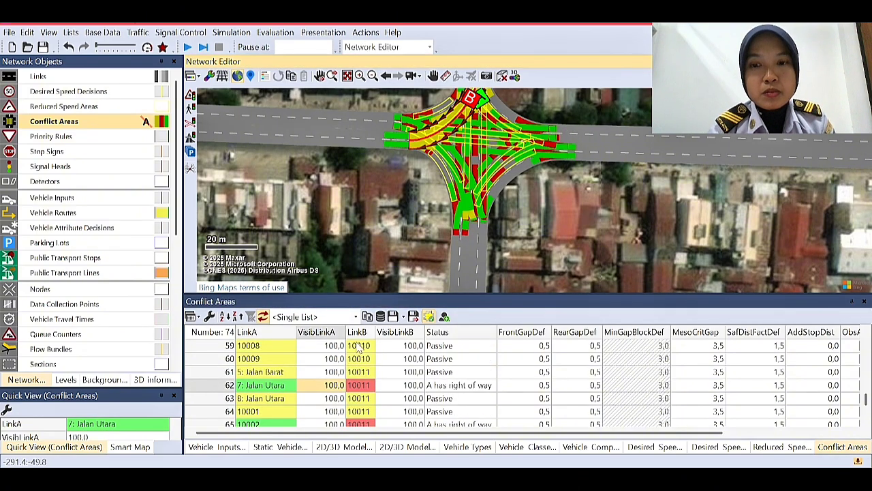
- Give connector 10010 right of way over connectors 10008 and 10009
click(359, 346)
ctrl+right_click(472, 106)
ctrl+right_click(471, 105)
click(332, 361)
ctrl+right_click(488, 175)
ctrl+right_click(473, 165)
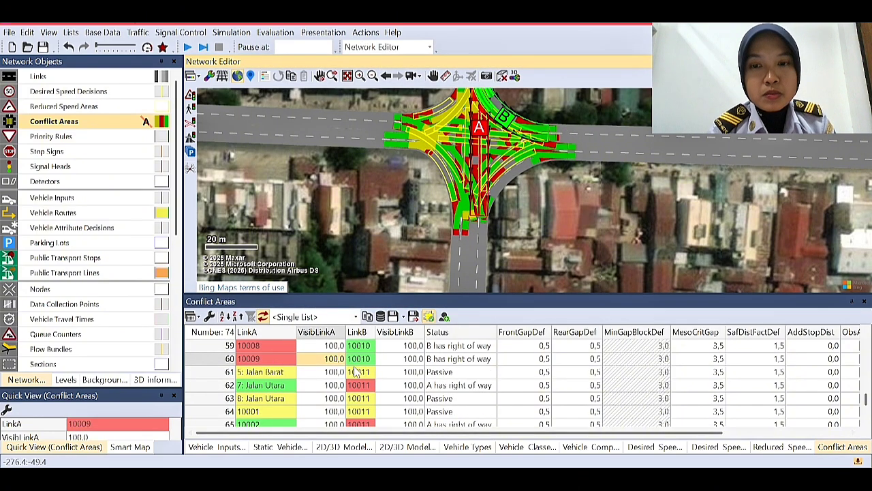
- Give connector 10011 right of way over connector 10003
click(354, 372)
scroll(354, 371, down, 2)
click(354, 360)
ctrl+right_click(461, 164)
ctrl+right_click(462, 163)
- Set the conflict area between connectors 10008 and 10011 so that connector 10011 has right of way
click(325, 412)
ctrl+right_click(440, 147)
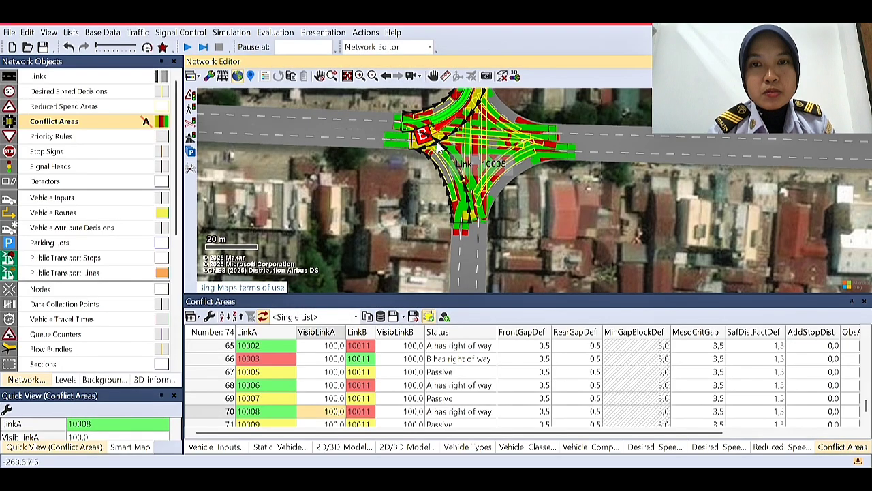
ctrl+right_click(439, 146)
- Assign the right of way between connectors 10005 and 10011, and give connector 10007 right of way over connector 10011
click(358, 373)
ctrl+right_click(448, 170)
click(359, 399)
ctrl+right_click(446, 163)
- Give connector 10011 right of way over connector 10009, and connector 10010 right of way over connector 10011
scroll(358, 388, down, 1)
click(359, 386)
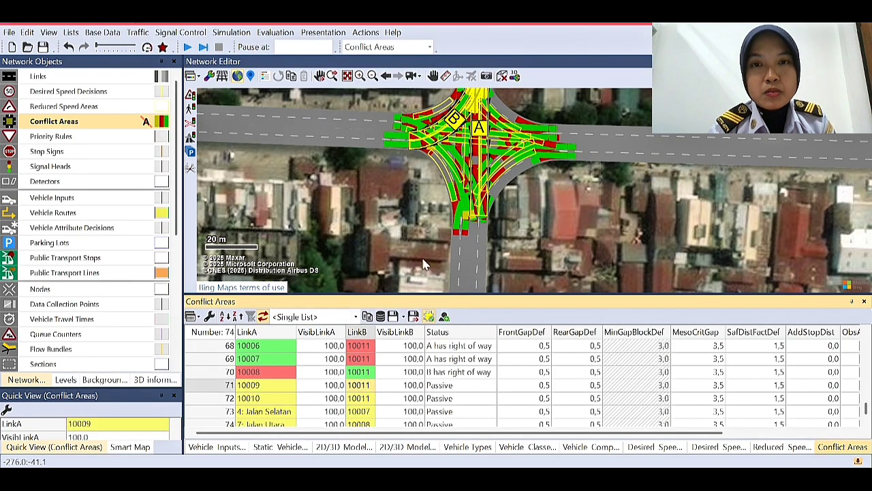
ctrl+right_click(471, 167)
ctrl+right_click(471, 167)
click(333, 398)
ctrl+right_click(443, 143)
- Give link 4: Jalan Selatan right of way over connector 10007, and link 7: Jalan Utara right of way over connector 10008
scroll(332, 402, down, 1)
click(333, 399)
ctrl+right_click(468, 204)
click(333, 412)
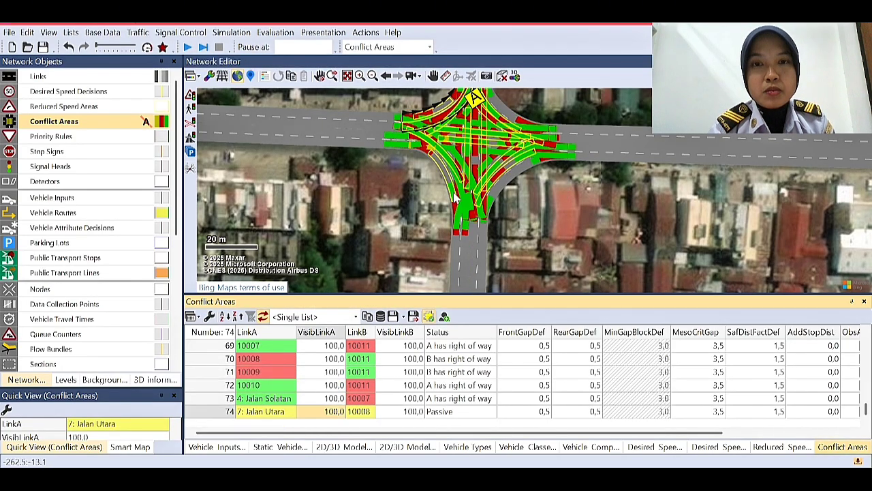
ctrl+right_click(455, 197)
- Set the conflict area between connectors 10009 and 10010 to Undetermined, and give connector 10011 right of way over link 8: Jalan Utara
scroll(360, 408, up, 3)
click(360, 346)
ctrl+right_click(488, 130)
click(335, 385)
ctrl+right_click(488, 148)
- Give link 5: Jalan Barat right of way over connector 10011, and connector 10011 right of way over connector 10001
click(358, 359)
ctrl+right_click(409, 160)
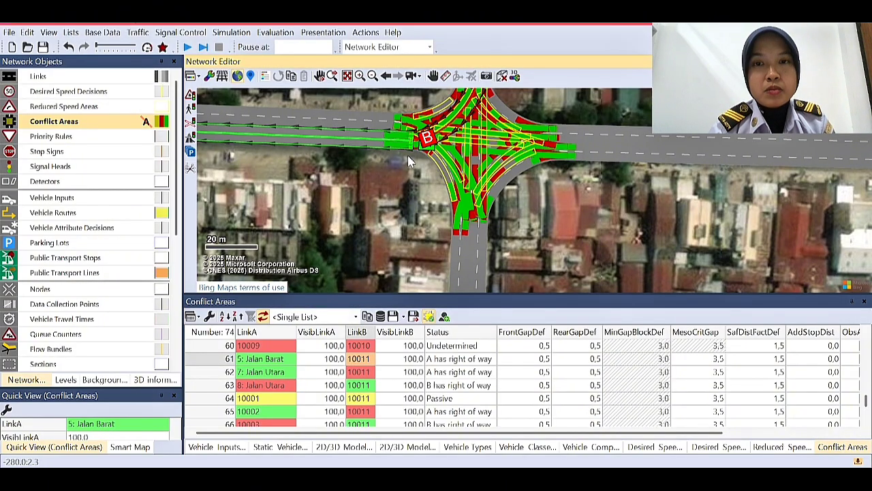
click(333, 399)
ctrl+right_click(447, 145)
- Give link 3: Jalan Selatan right of way over connector 10009
scroll(330, 383, up, 9)
scroll(332, 382, down, 2)
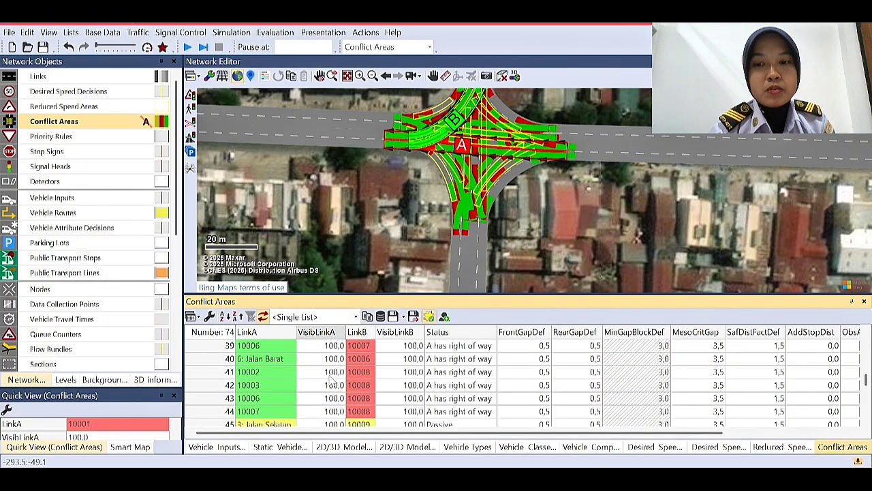
scroll(329, 382, down, 1)
click(331, 385)
ctrl+right_click(480, 214)
- Review the conflict areas list from first to last entry for any conflict areas still set to Passive
scroll(367, 355, up, 13)
click(548, 225)
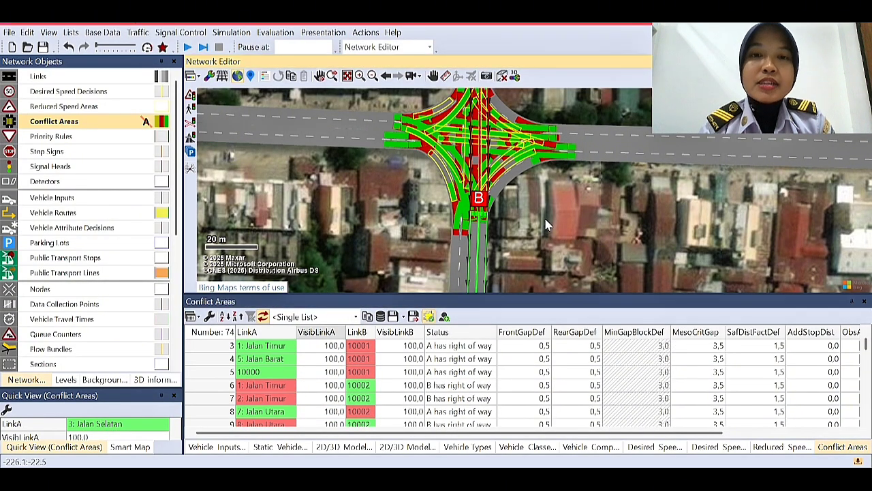
scroll(547, 225, down, 1)
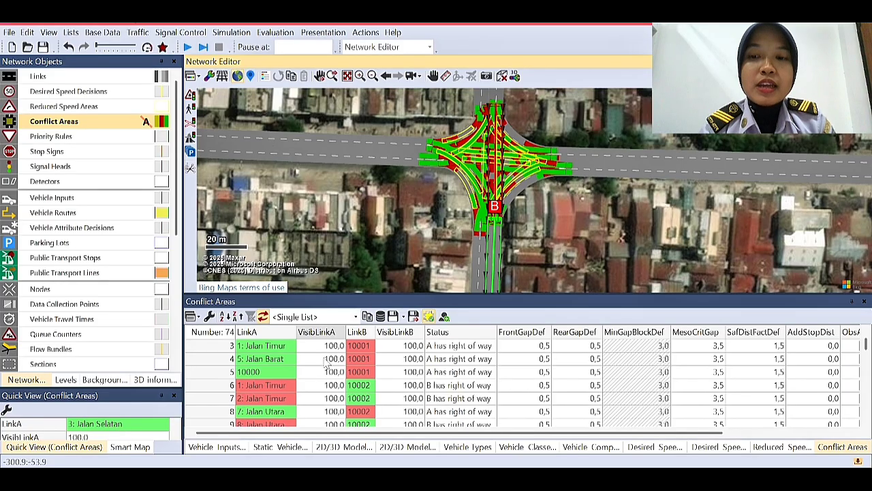
scroll(326, 366, up, 3)
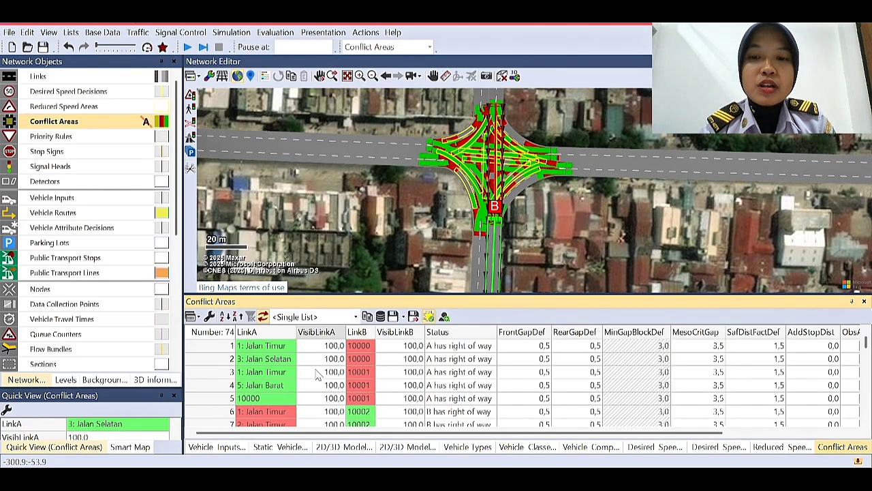
scroll(316, 374, down, 20)
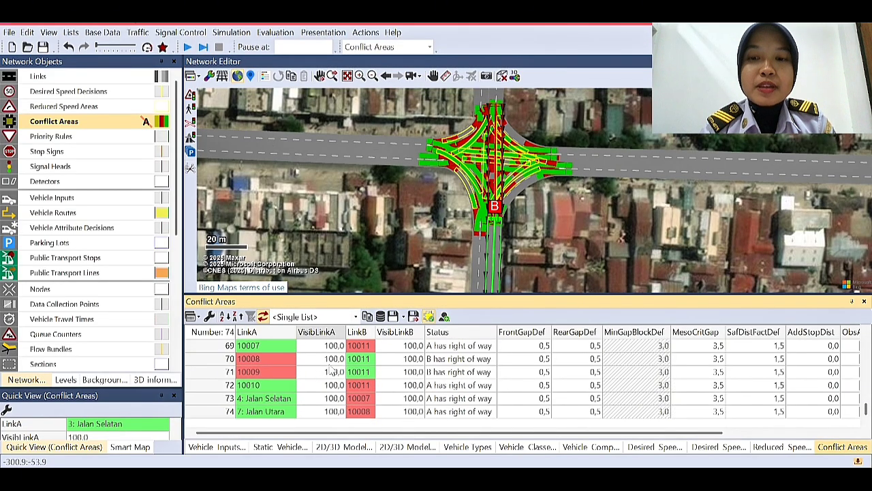
scroll(330, 368, up, 11)
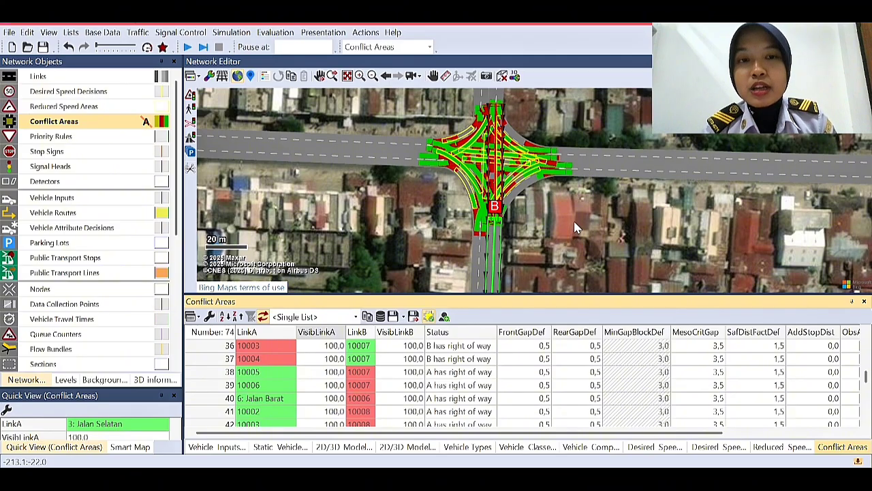
click(577, 242)
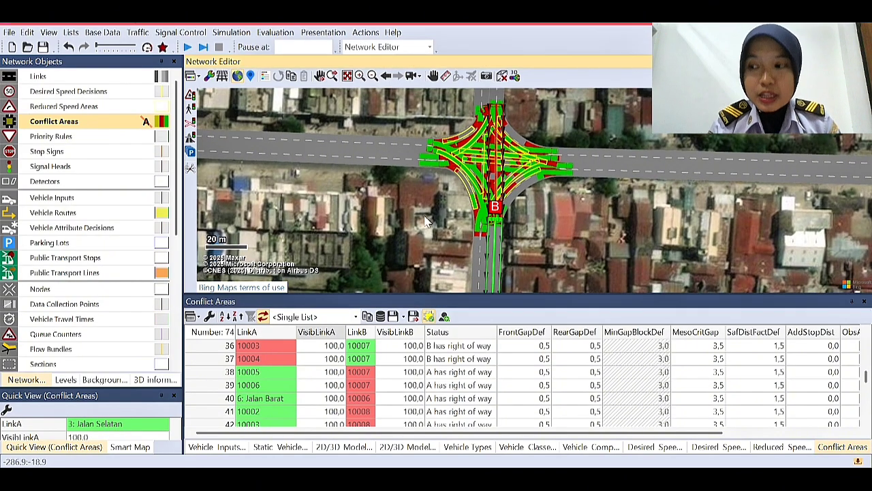
- Start a priority rule with its stop line on lane 1 of link 7: Jalan Utara, at about 16.1 m
click(75, 140)
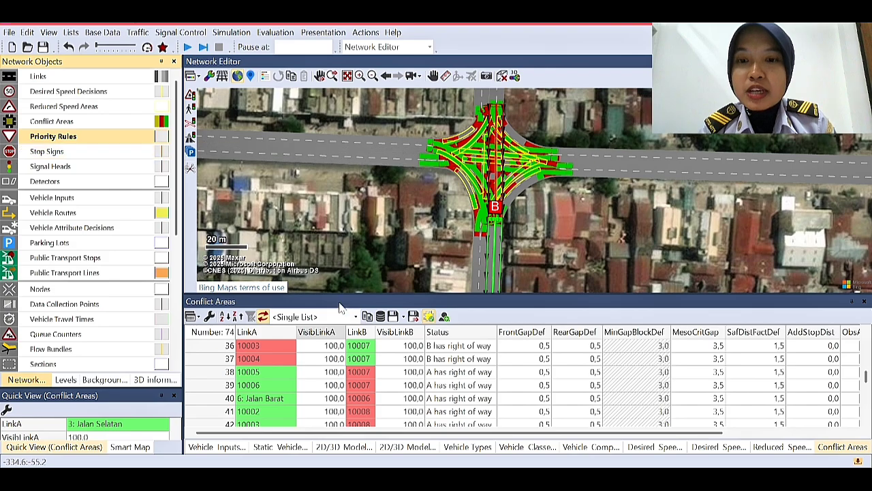
drag(407, 229, 383, 186)
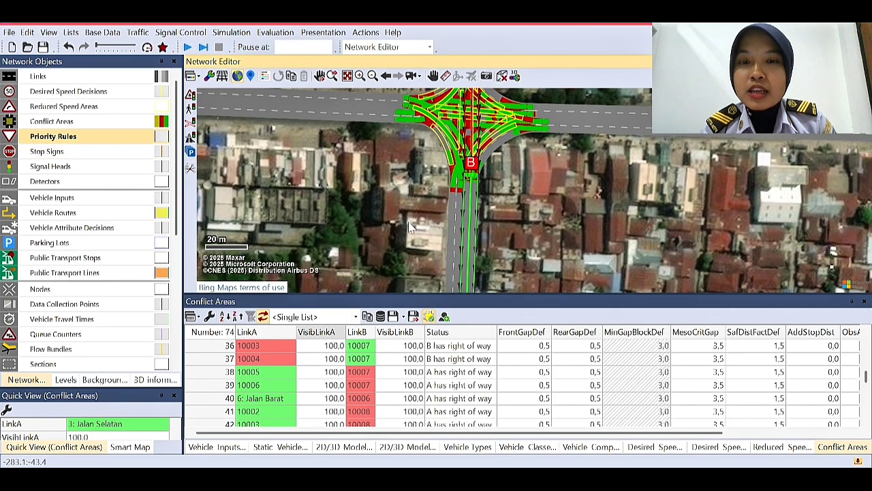
drag(518, 193, 522, 215)
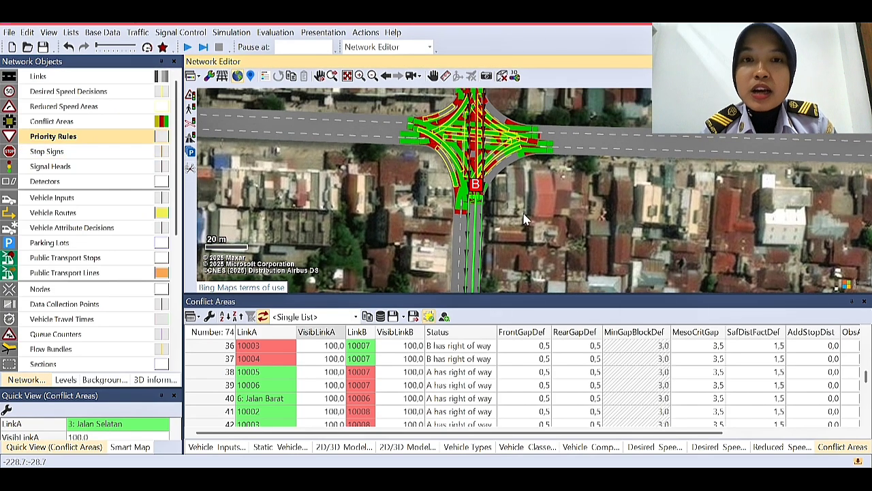
scroll(531, 229, down, 2)
drag(554, 124, 514, 168)
drag(514, 139, 515, 149)
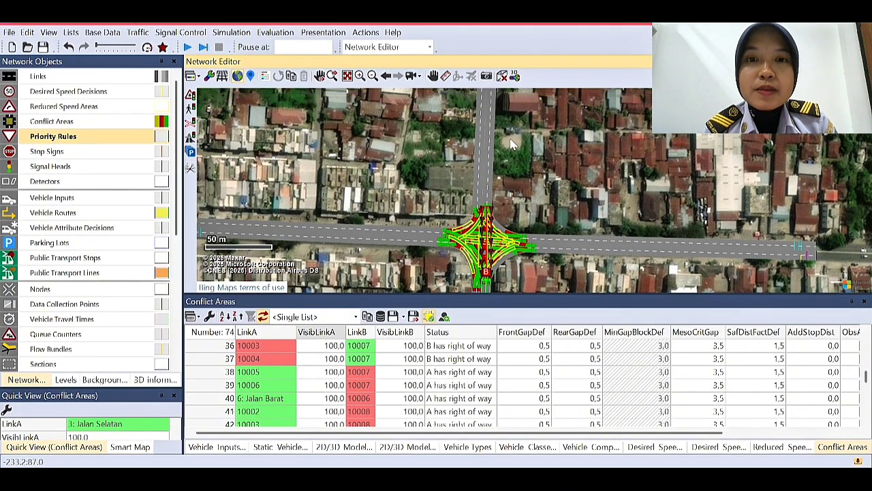
click(496, 143)
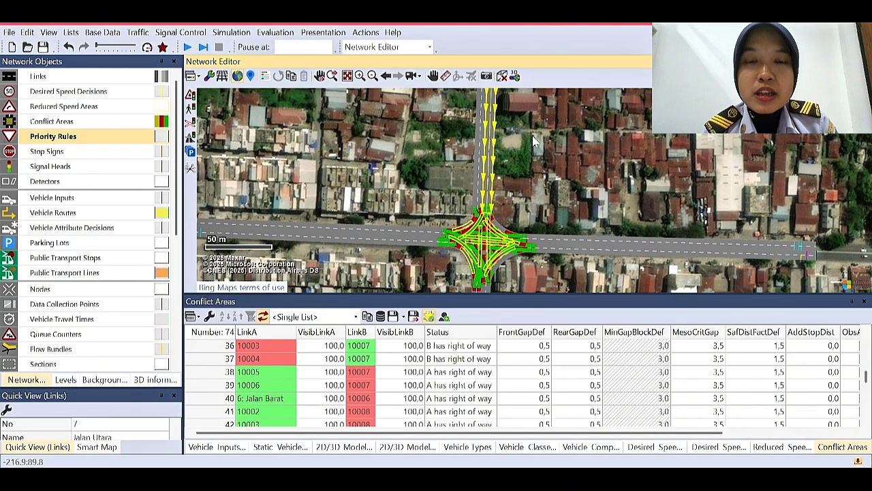
drag(537, 141, 503, 96)
drag(543, 234, 528, 159)
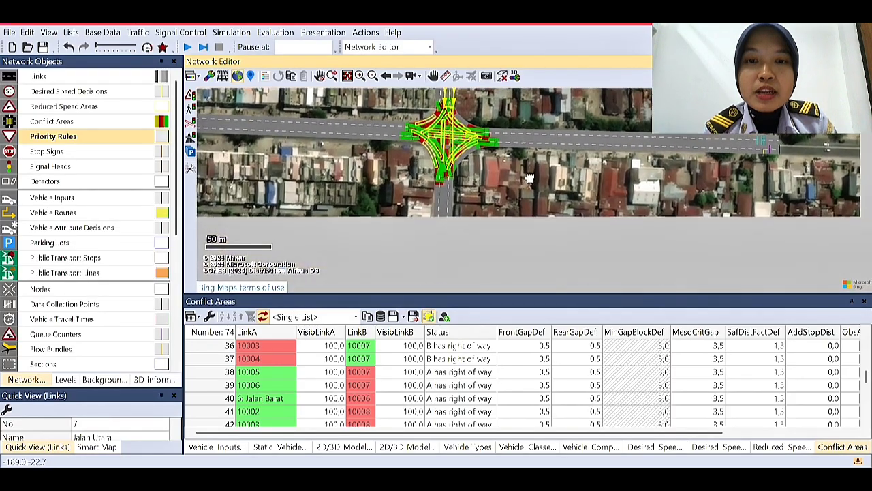
drag(491, 129, 494, 207)
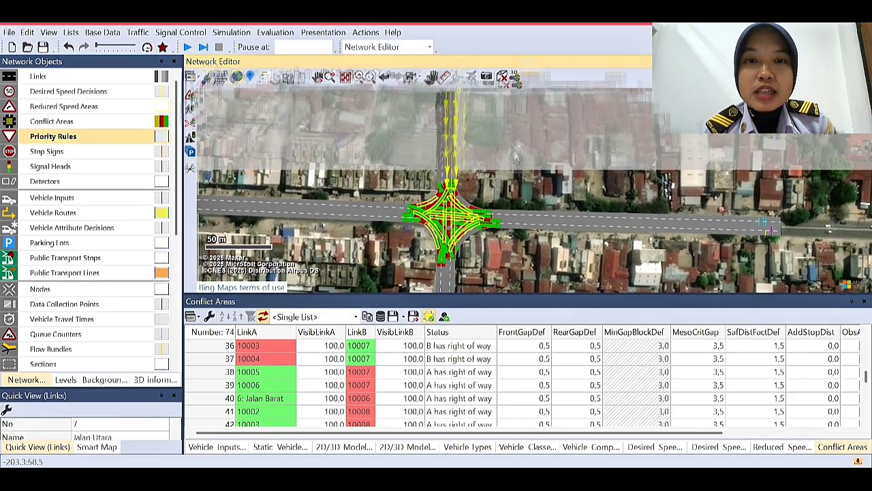
drag(498, 92, 508, 159)
drag(492, 124, 497, 149)
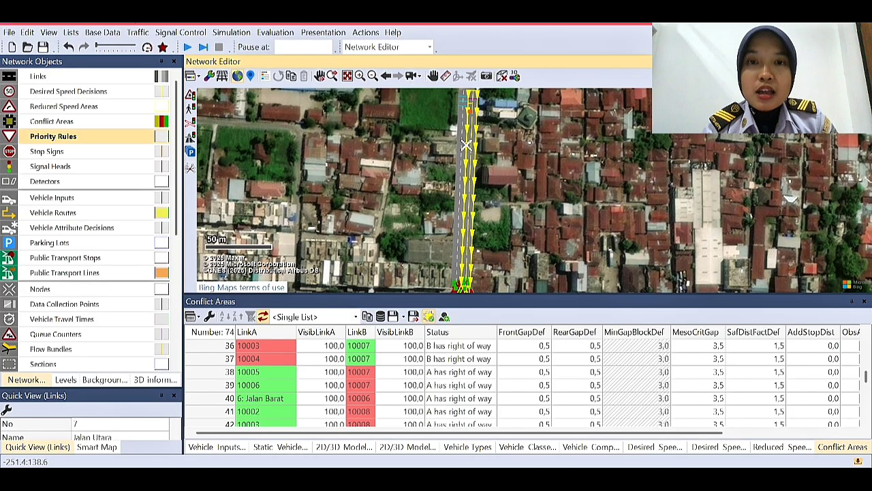
- Place the rule's conflict marker on lane 2 of link 5: Jalan Barat at about 190 m and accept the default priority rule settings
drag(492, 216, 495, 99)
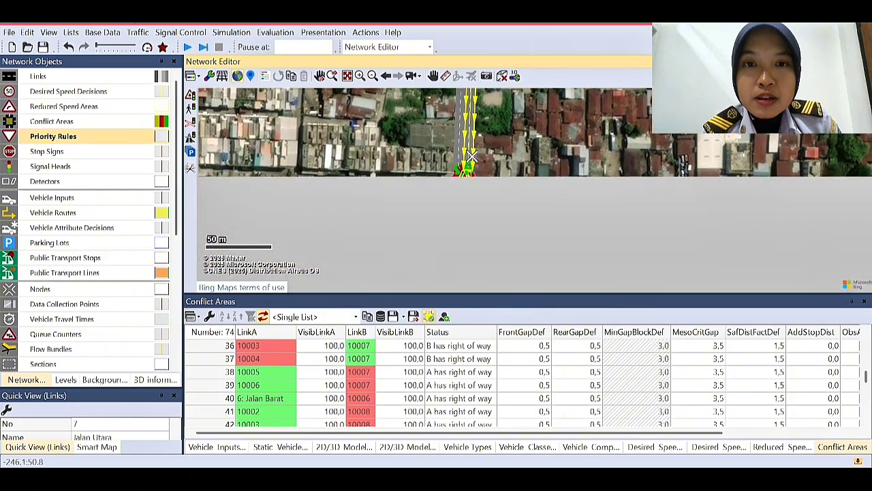
drag(280, 205, 405, 164)
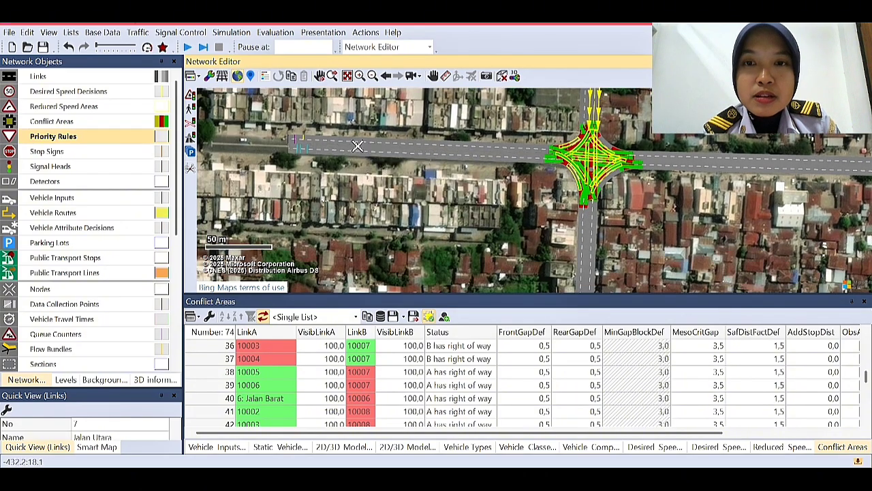
click(310, 150)
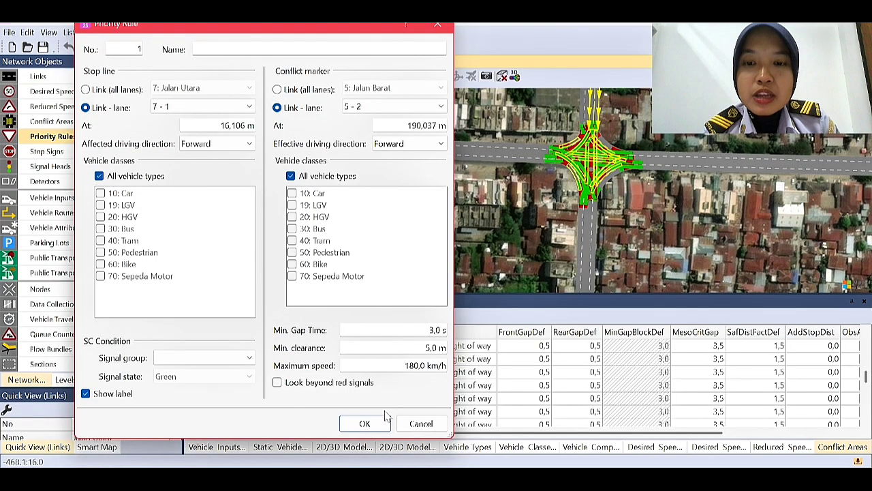
click(359, 427)
scroll(628, 259, up, 4)
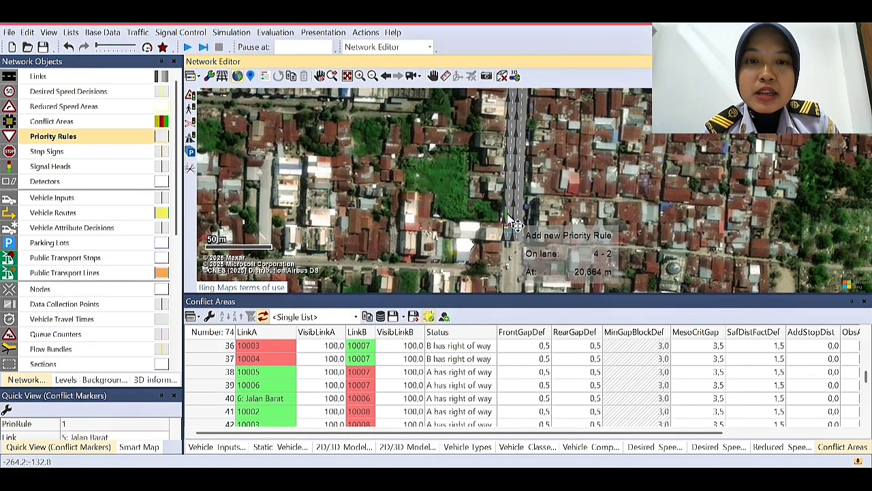
click(518, 219)
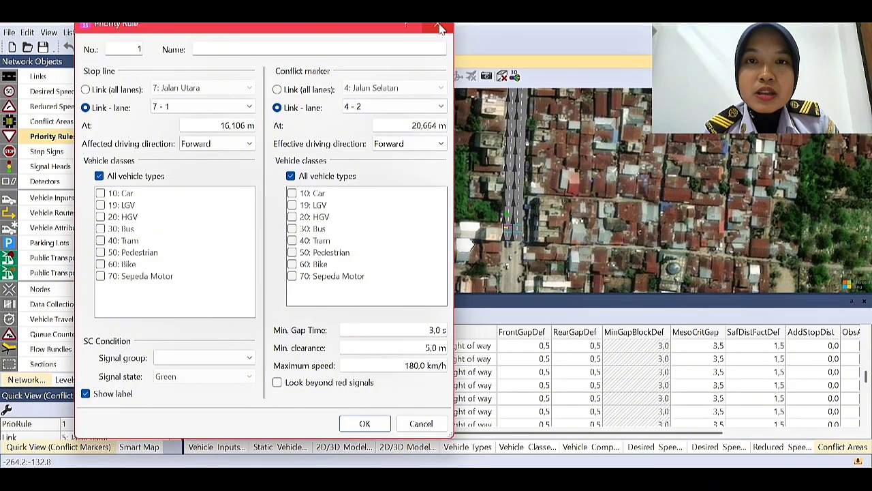
click(439, 30)
- Add a priority rule with its stop line on Jalan Selatan lane 4-2 at about 15.8 m and conflict marker on Jalan Timur lane 2-2 at about 219 m
click(508, 222)
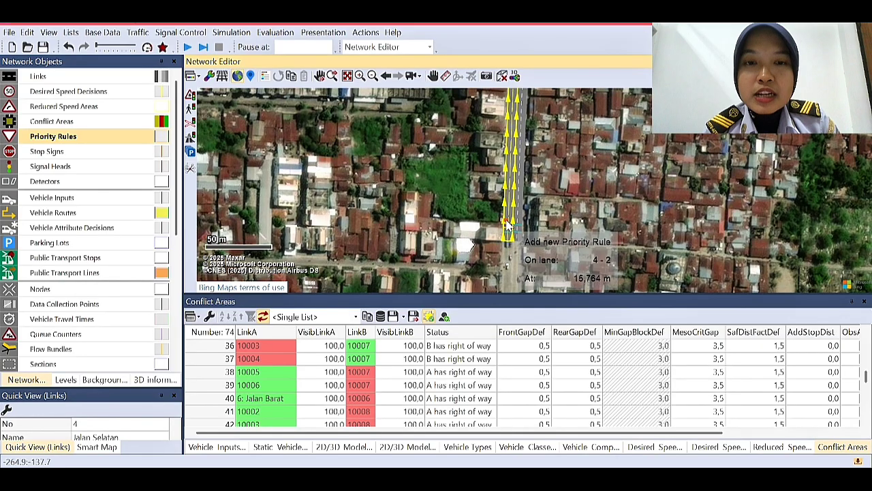
drag(529, 219, 521, 249)
drag(507, 192, 501, 268)
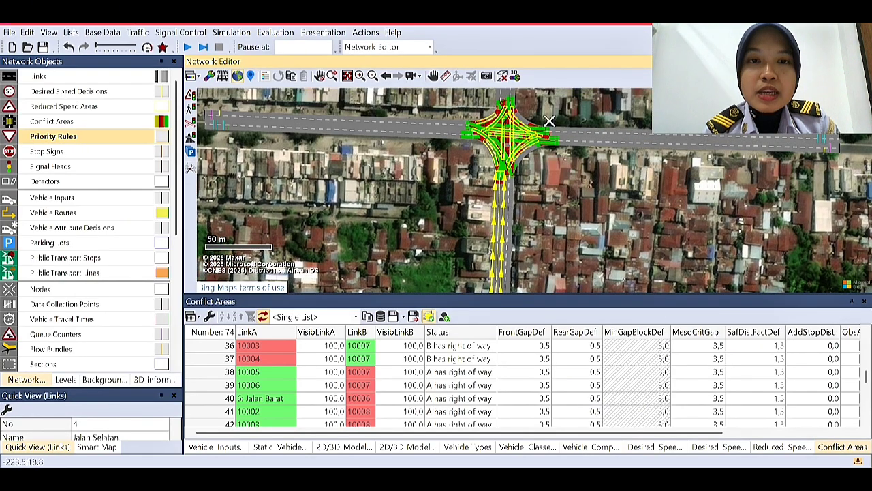
click(832, 141)
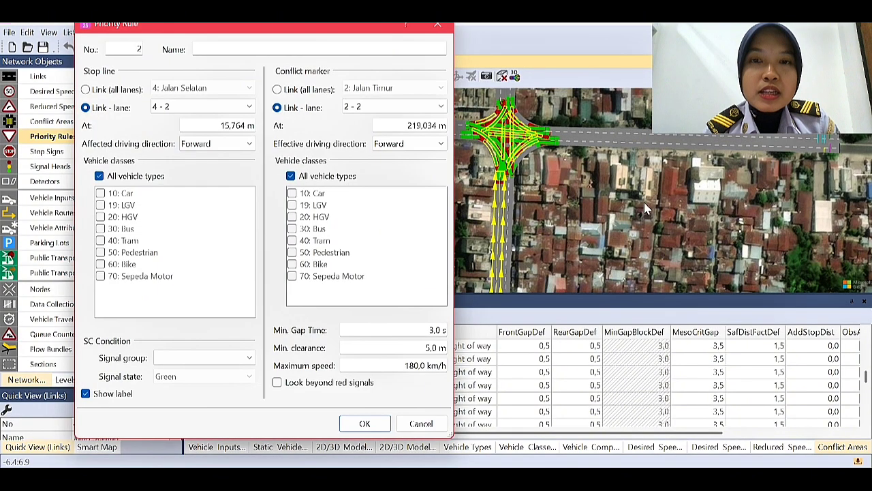
click(365, 424)
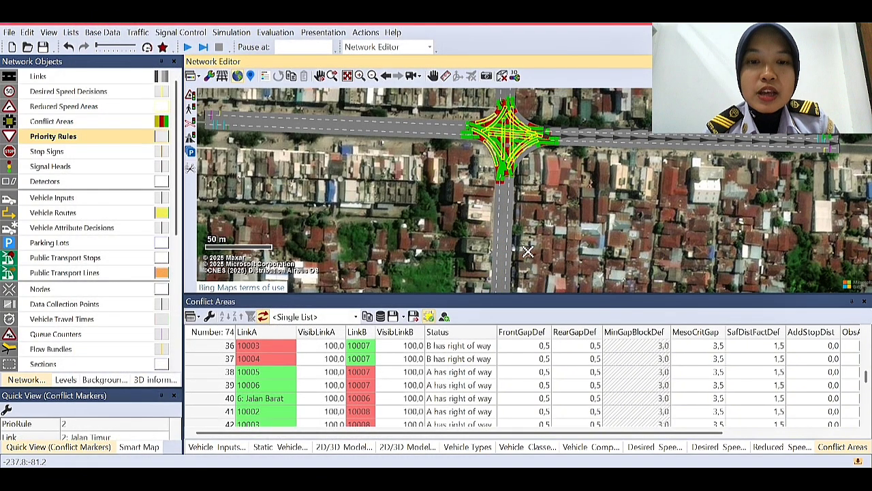
- Display the network in 3D with rotate mode active and frame the intersection closely
scroll(528, 252, down, 1)
scroll(571, 207, down, 1)
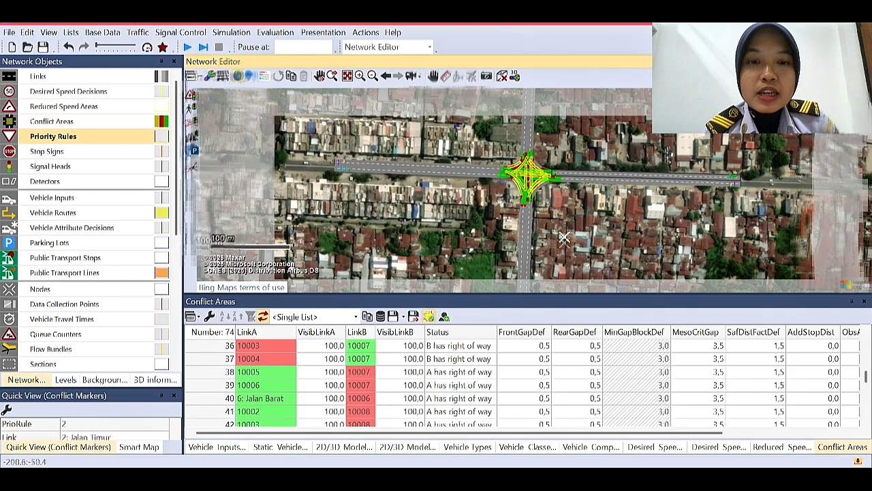
drag(596, 134, 526, 117)
drag(524, 215, 514, 224)
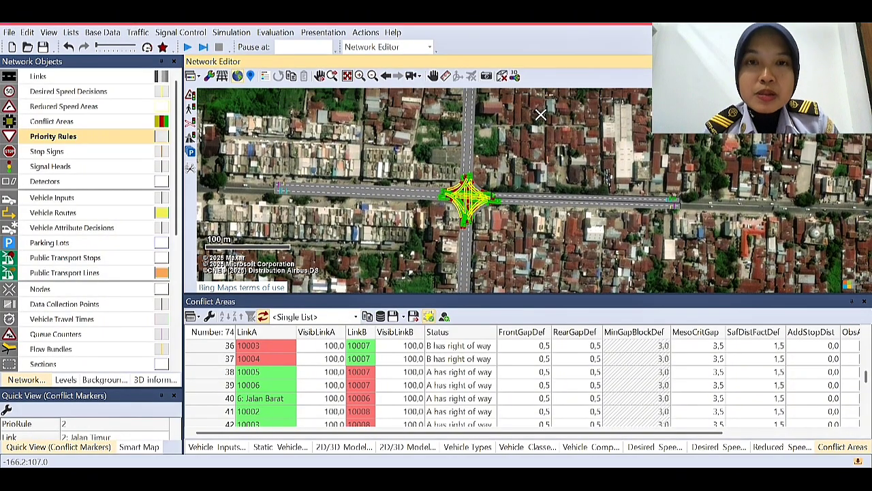
drag(536, 139, 554, 131)
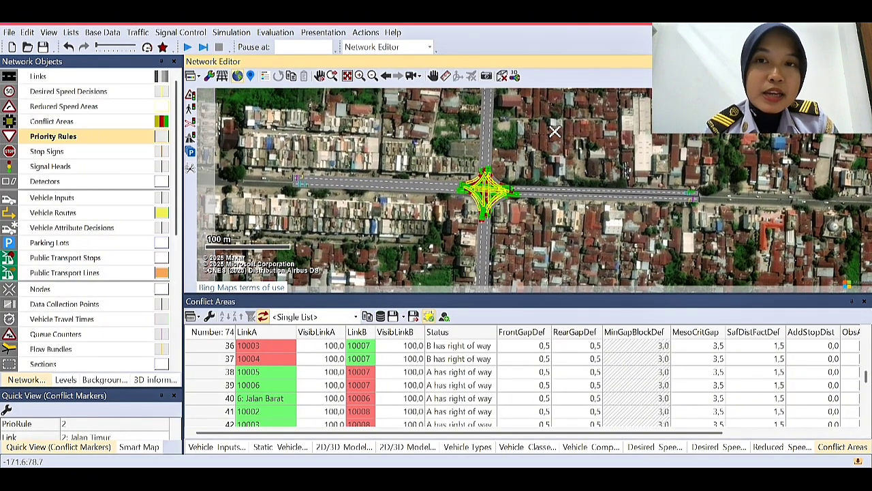
click(502, 76)
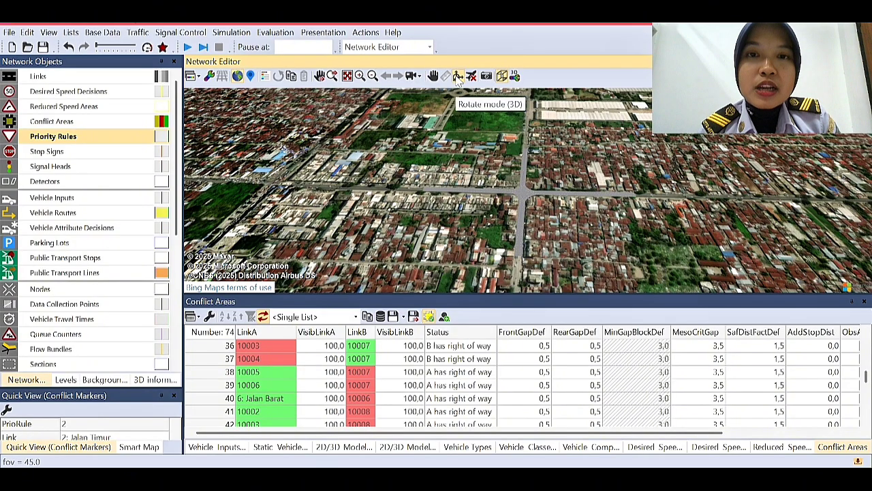
scroll(553, 227, up, 2)
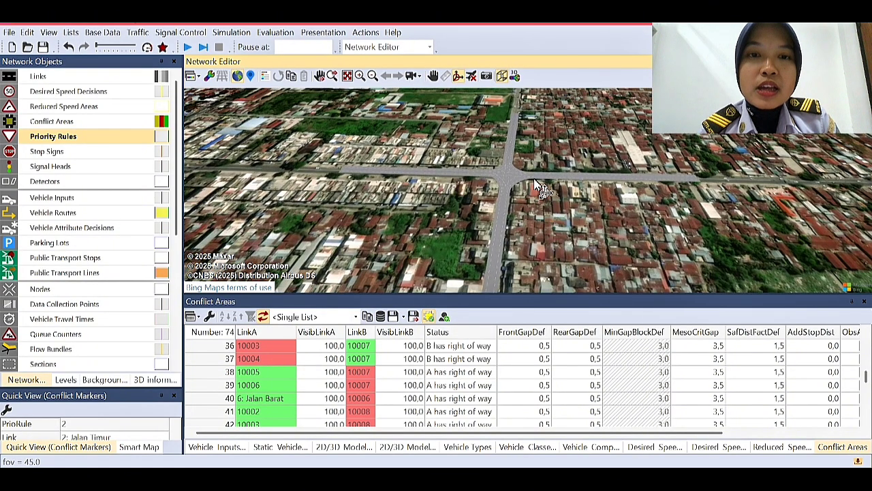
scroll(539, 187, up, 1)
scroll(545, 148, up, 1)
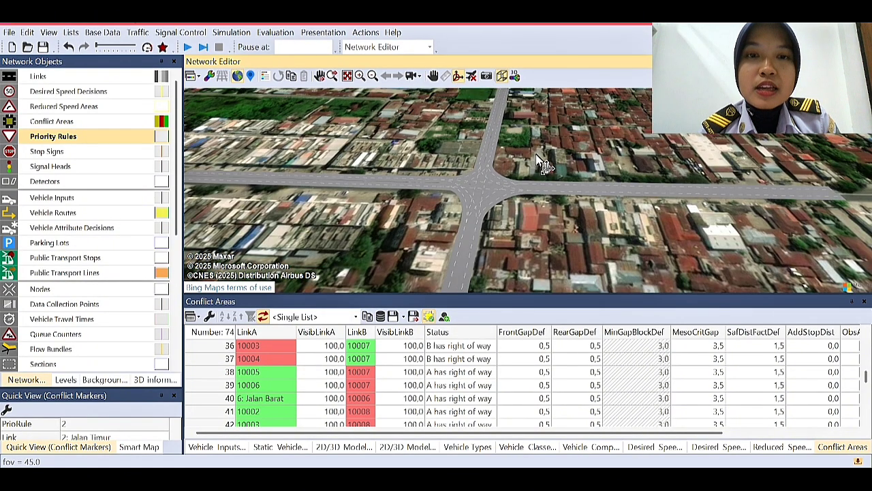
scroll(538, 157, up, 2)
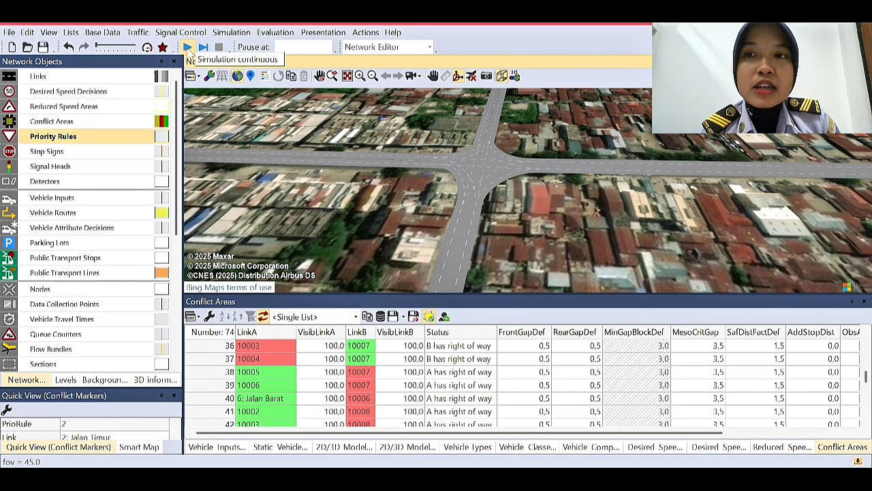
- Save the network as "Vissim neww" on Data (D:) and run the continuous simulation once, dismissing its warning
click(187, 48)
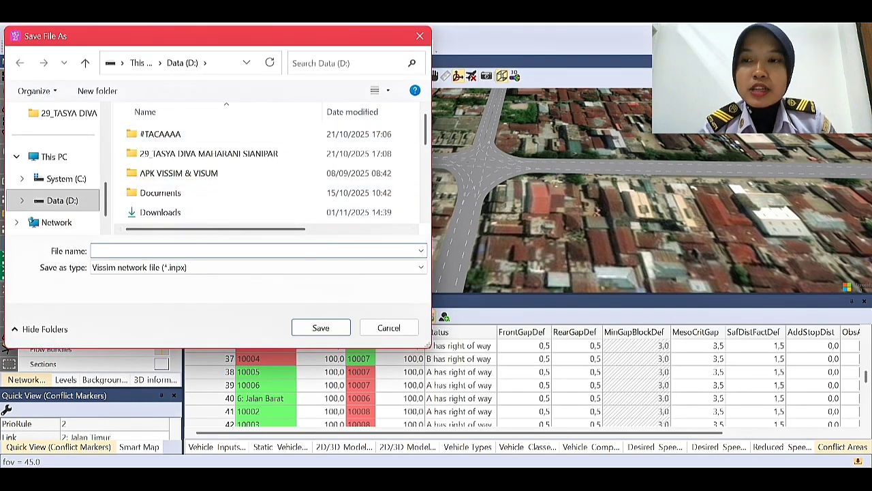
text(V)
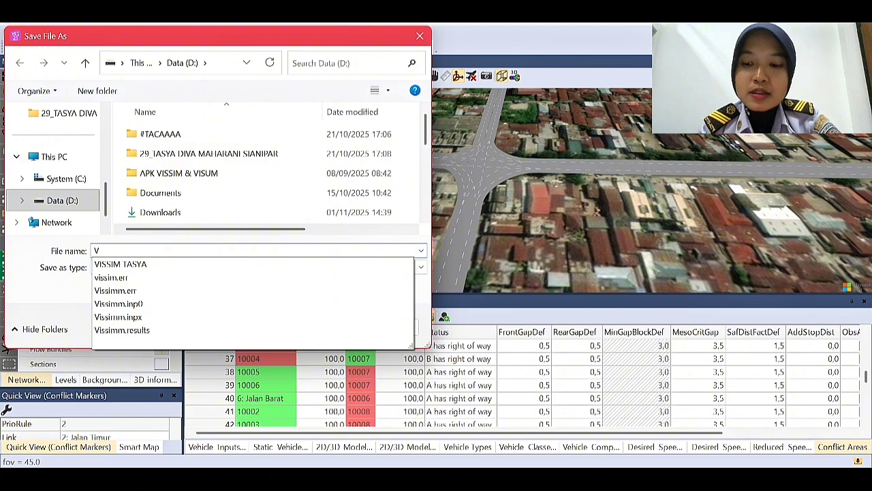
text(s)
key(BackSpace)
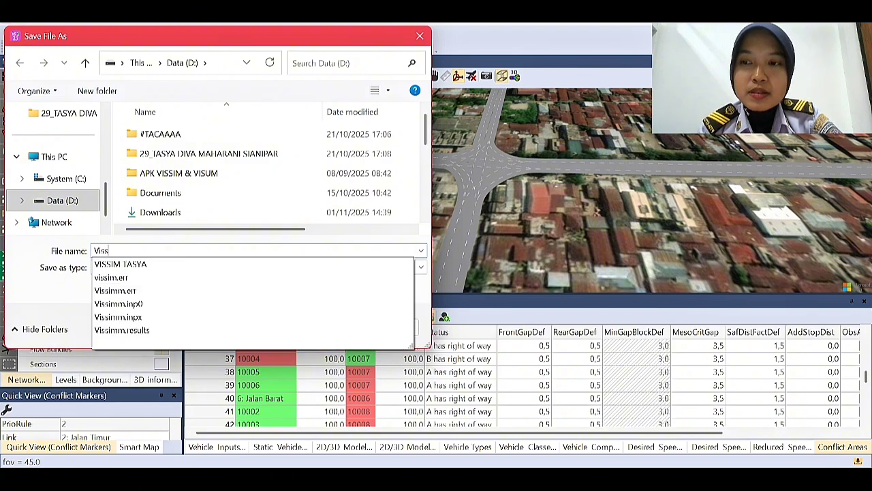
text(issim neww)
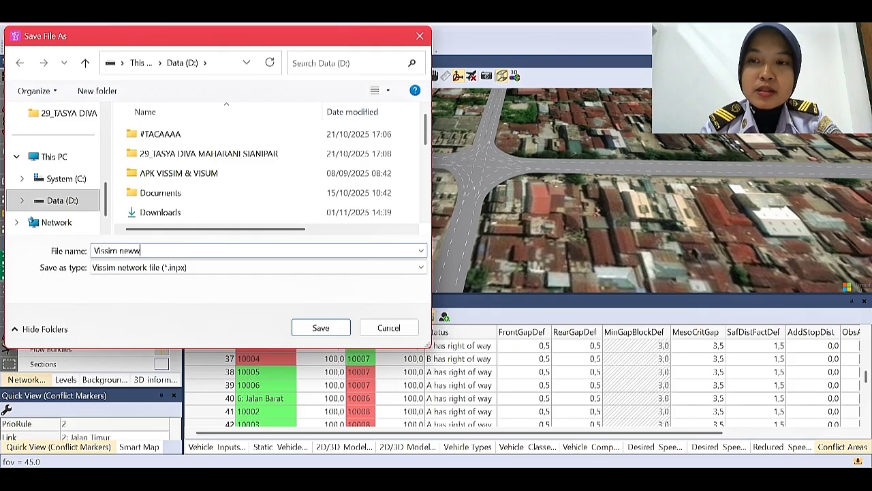
click(320, 329)
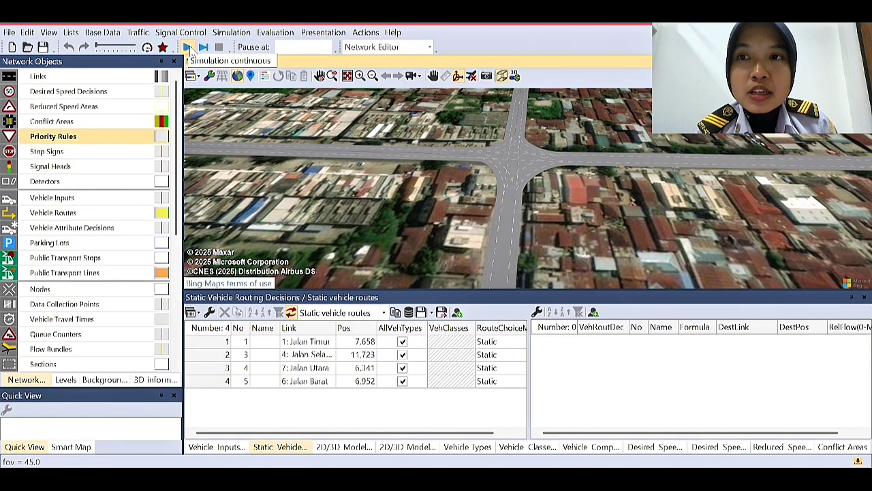
click(188, 47)
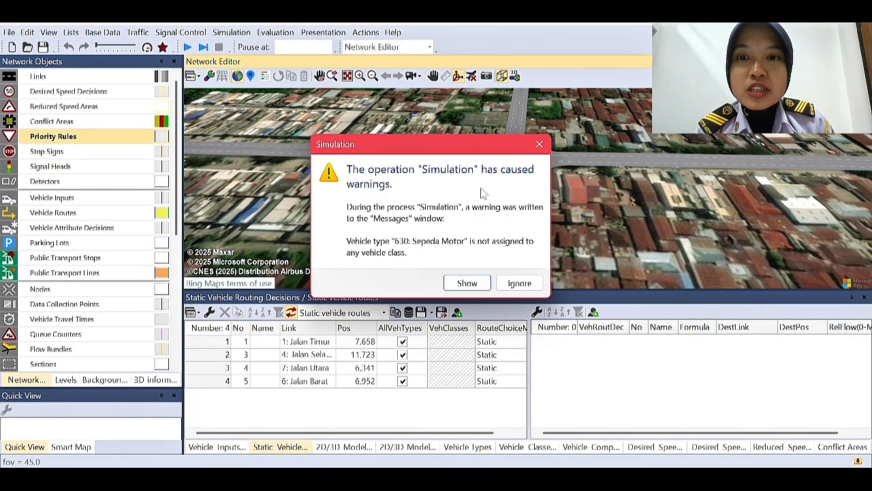
click(539, 143)
- Set the simulation speed to a factor of 8 in the simulation parameters
click(231, 32)
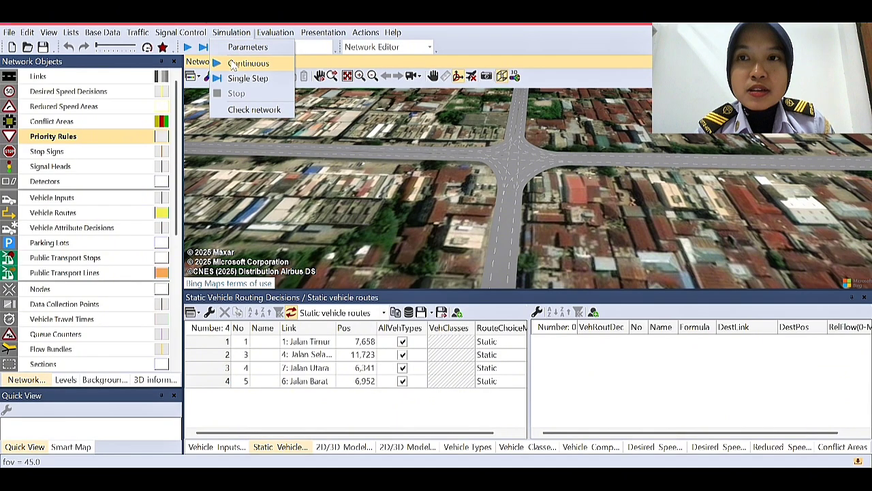
click(239, 47)
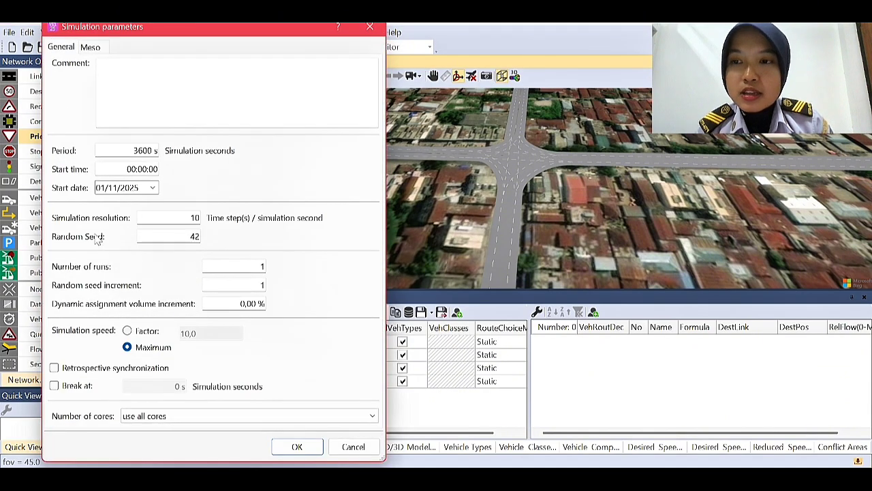
click(128, 330)
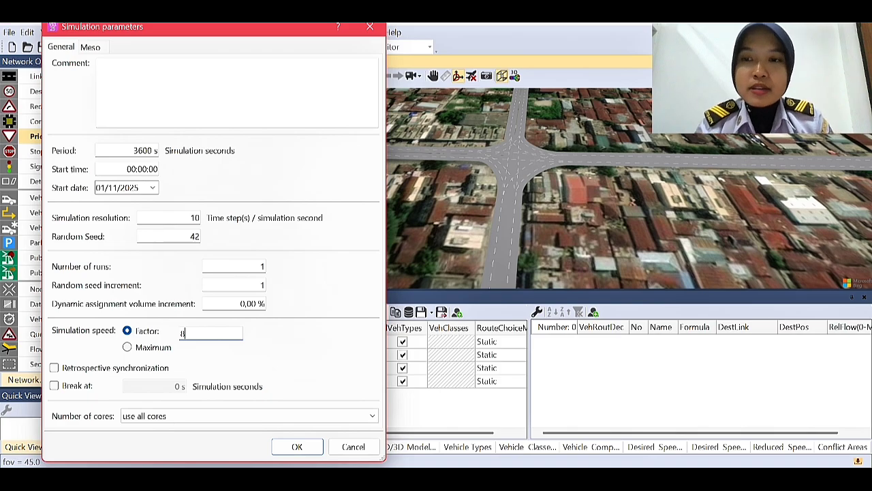
click(288, 447)
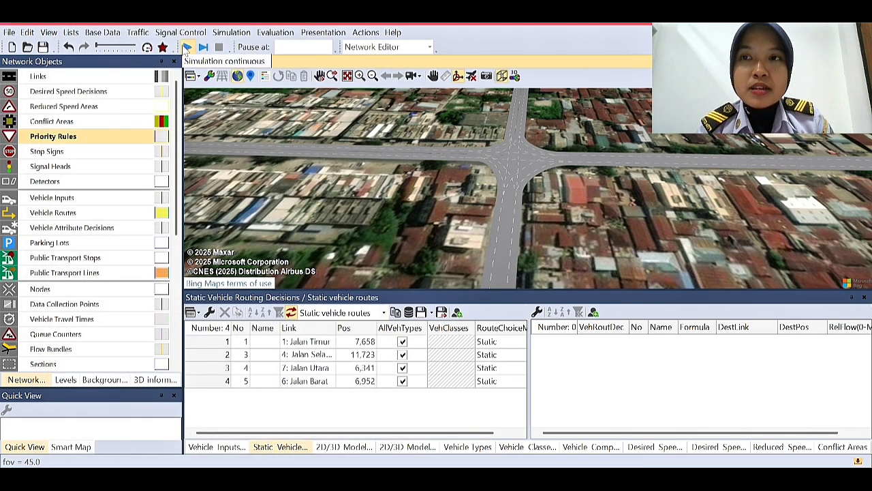
- Run the continuous simulation with the changes saved, and stop it after observing the intersection traffic in 3D
click(187, 49)
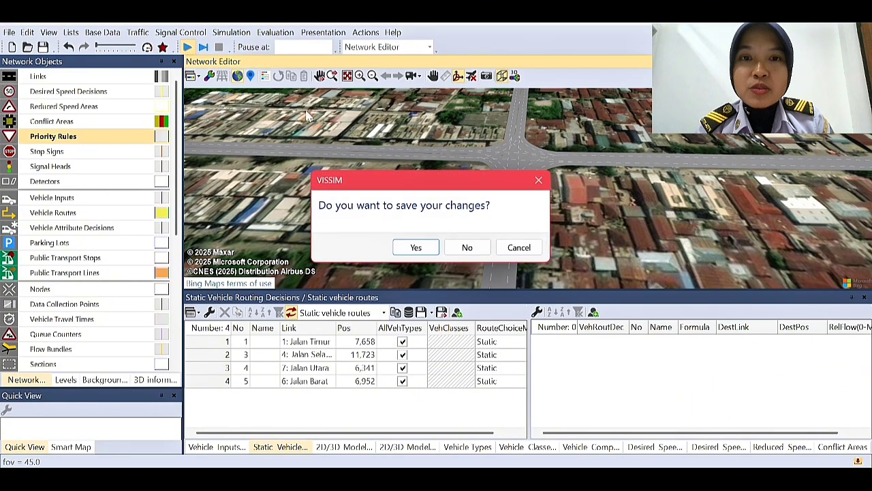
click(413, 247)
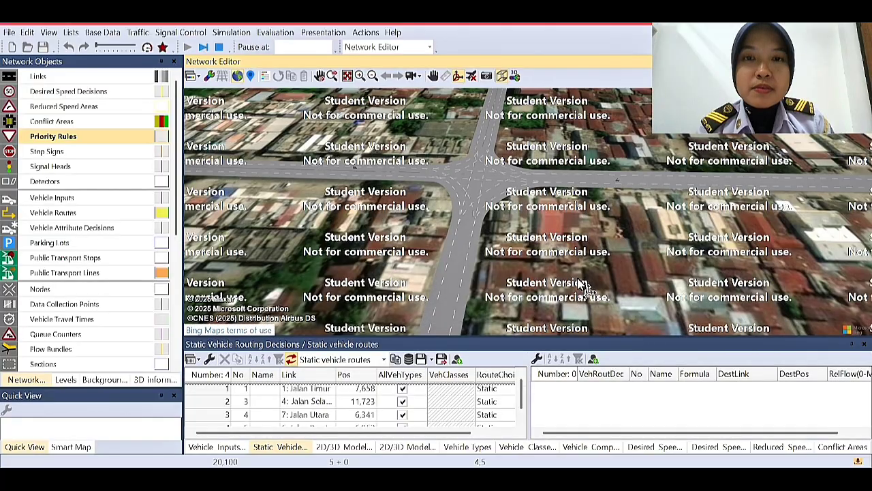
scroll(585, 278, down, 3)
scroll(589, 279, down, 2)
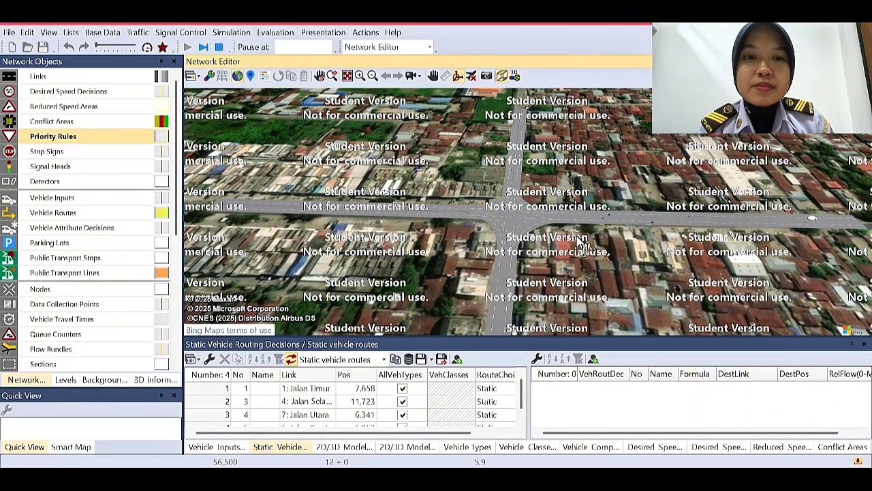
drag(625, 245, 581, 217)
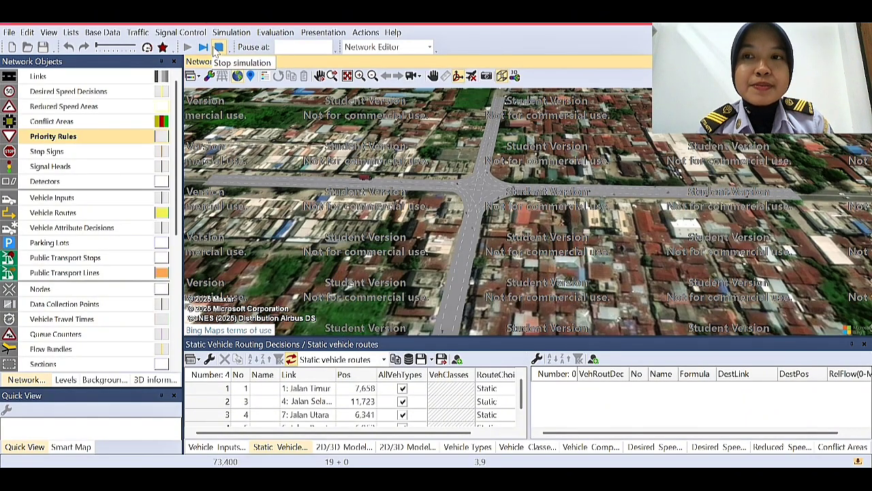
click(219, 47)
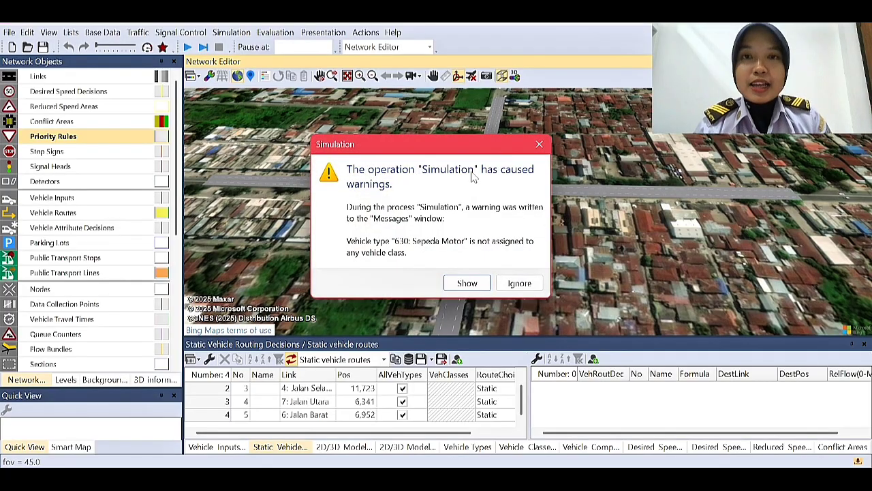
click(532, 146)
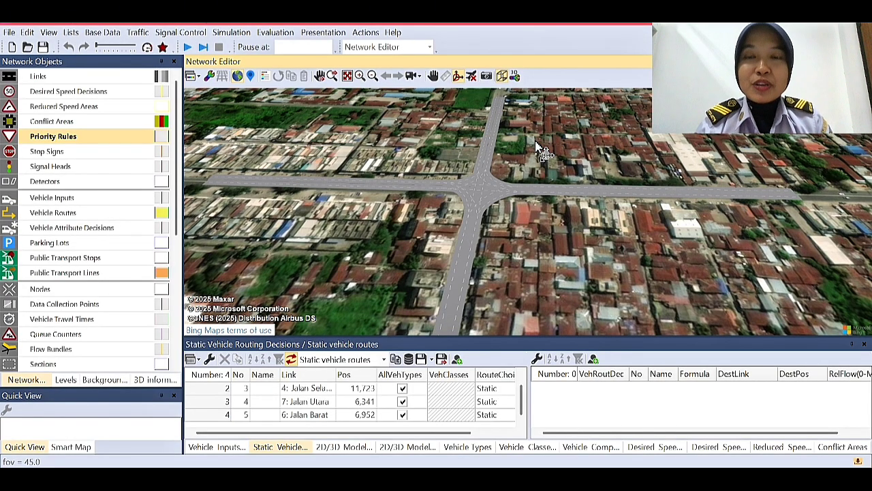